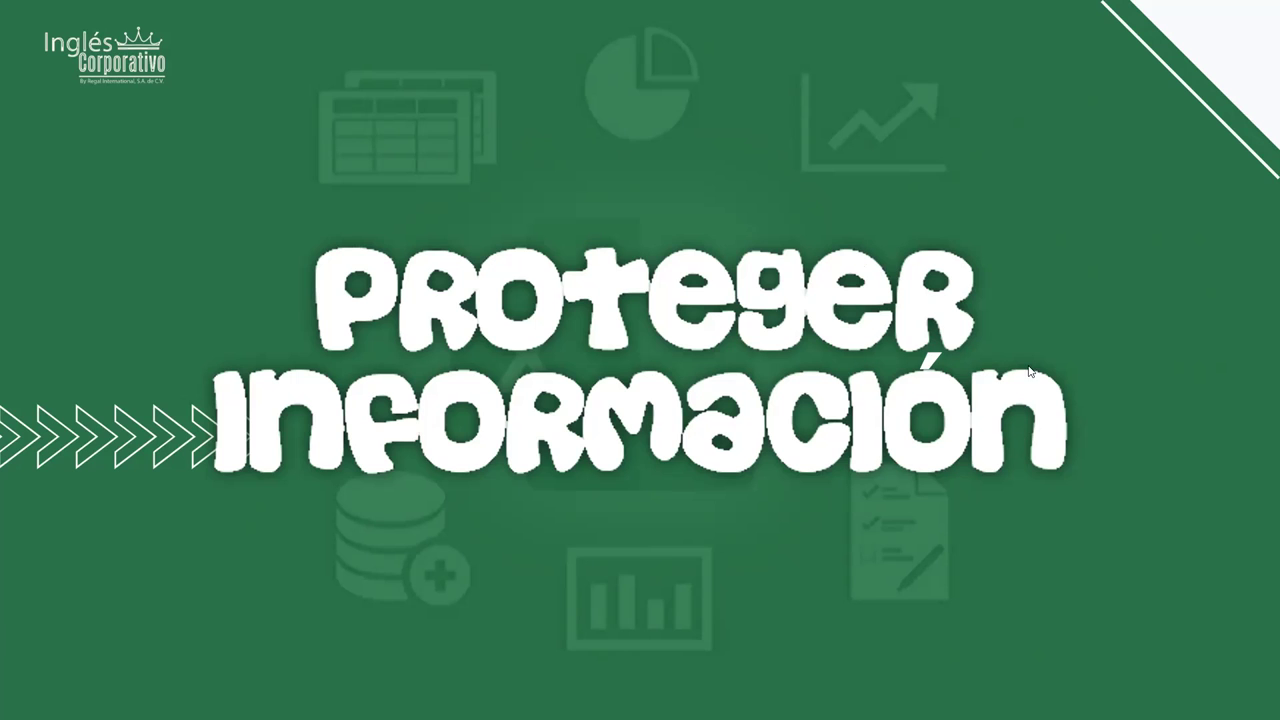
Advance the slide show to the slide on Excel workbook and worksheet protection warnings
{"action": "left_click", "coordinate": [1008, 297]}
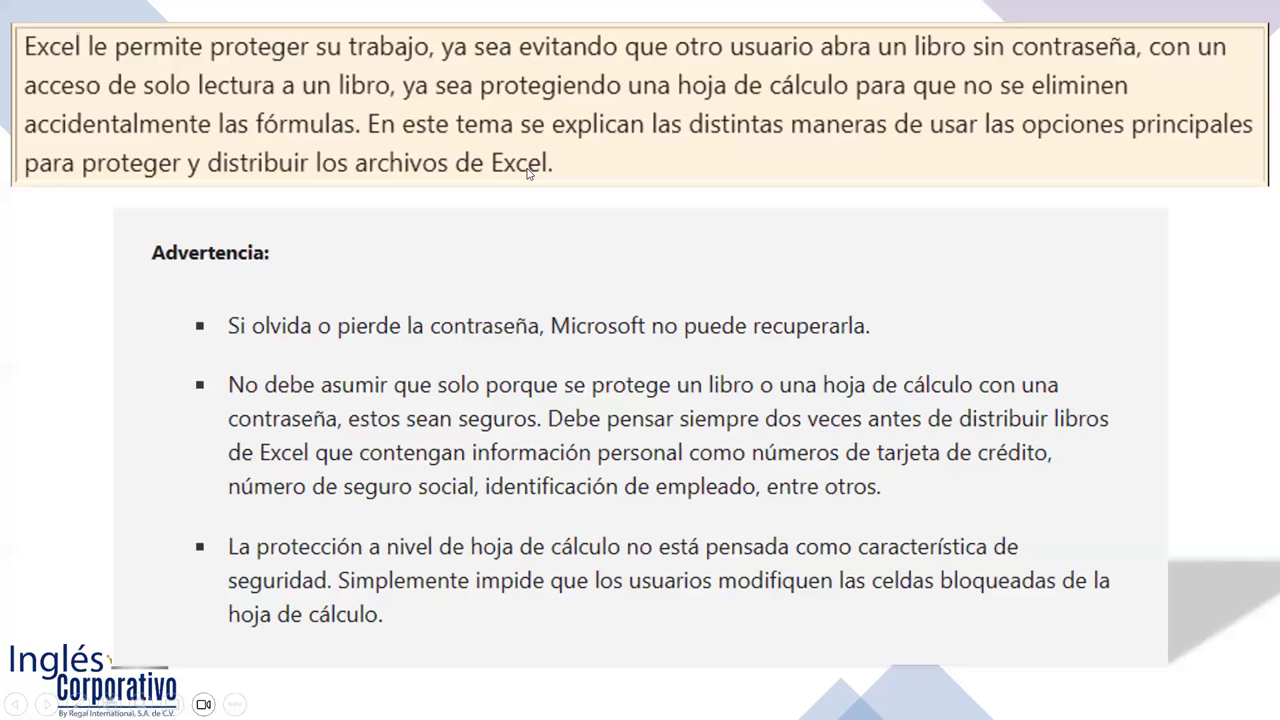
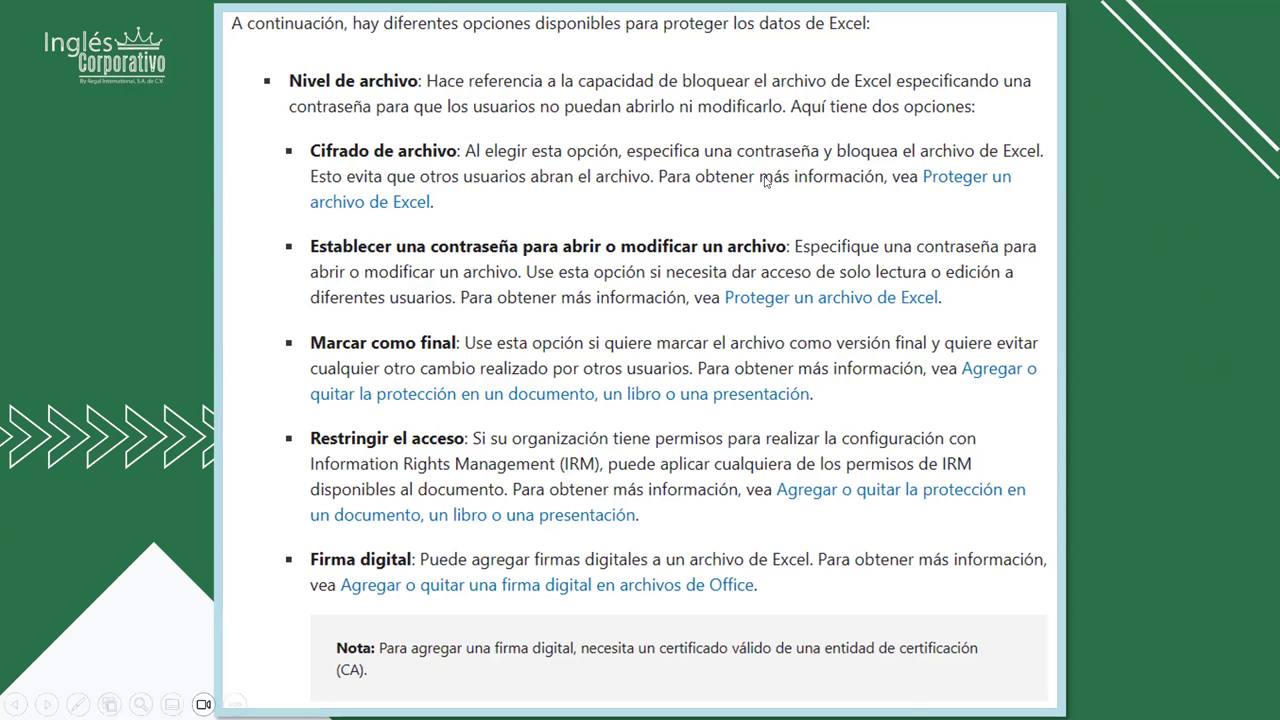
Advance the slideshow to the 'Nivel de libro' slide on workbook- and worksheet-level protection
{"action": "left_click", "coordinate": [767, 203]}
{"action": "key", "text": "Left"}
{"action": "left_click", "coordinate": [966, 565]}
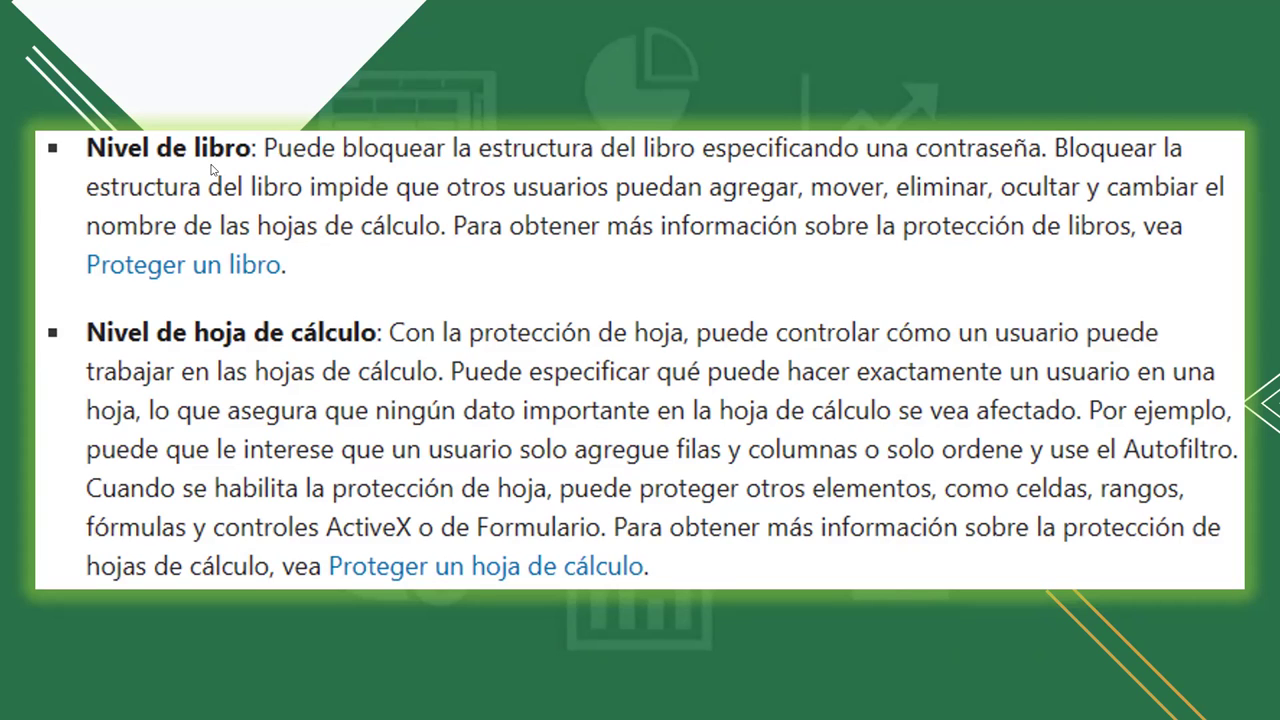
Step past the file-level slides to the advice on workbook versus worksheet protection
{"action": "left_click", "coordinate": [628, 289]}
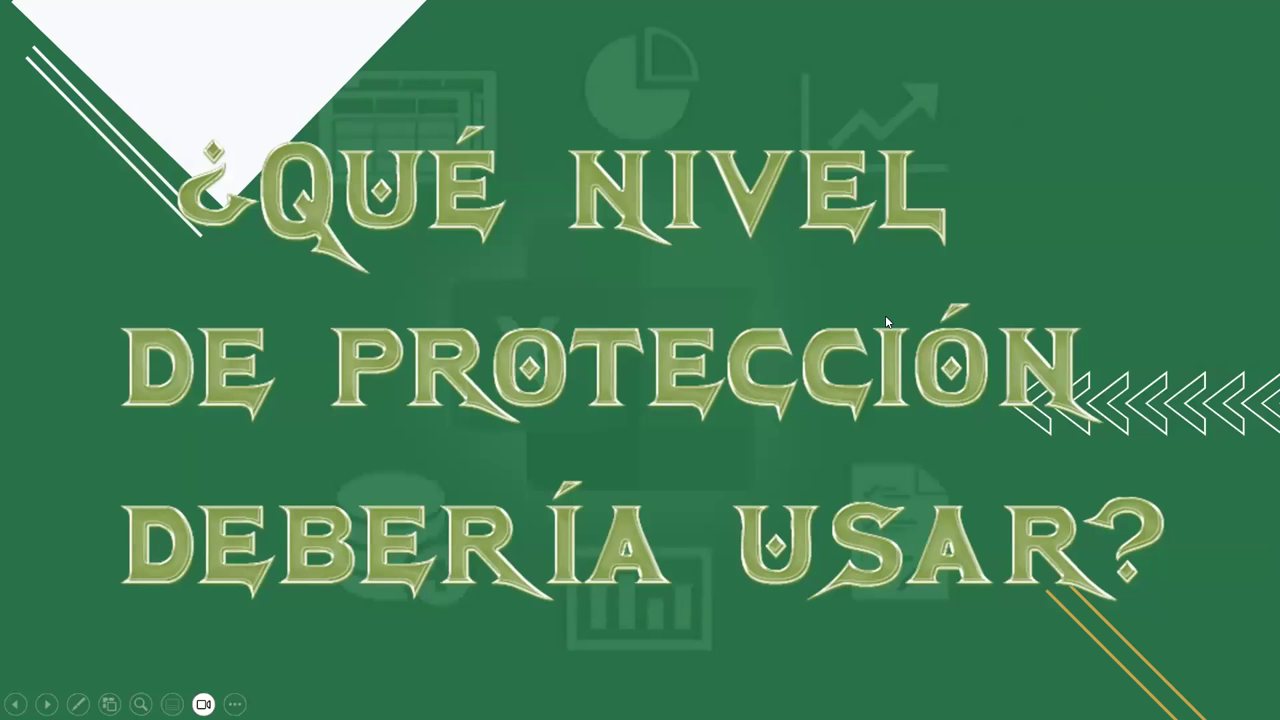
{"action": "left_click", "coordinate": [895, 292]}
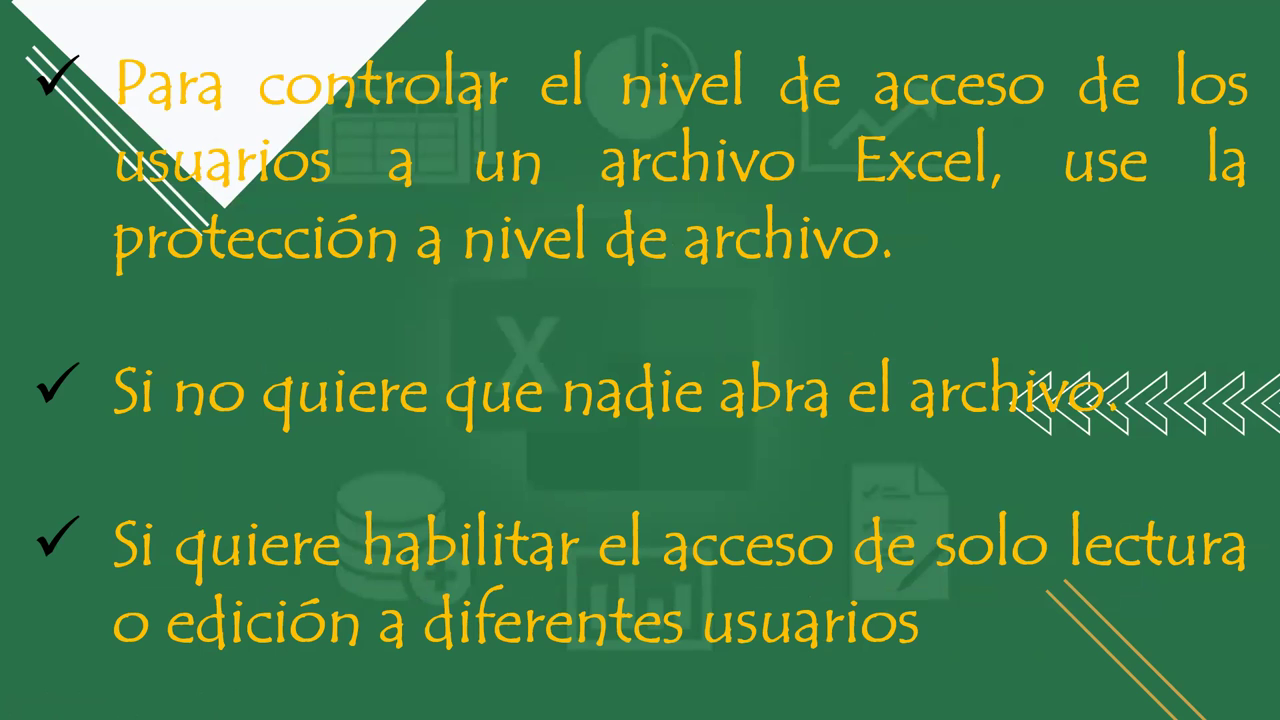
{"action": "left_click", "coordinate": [835, 270]}
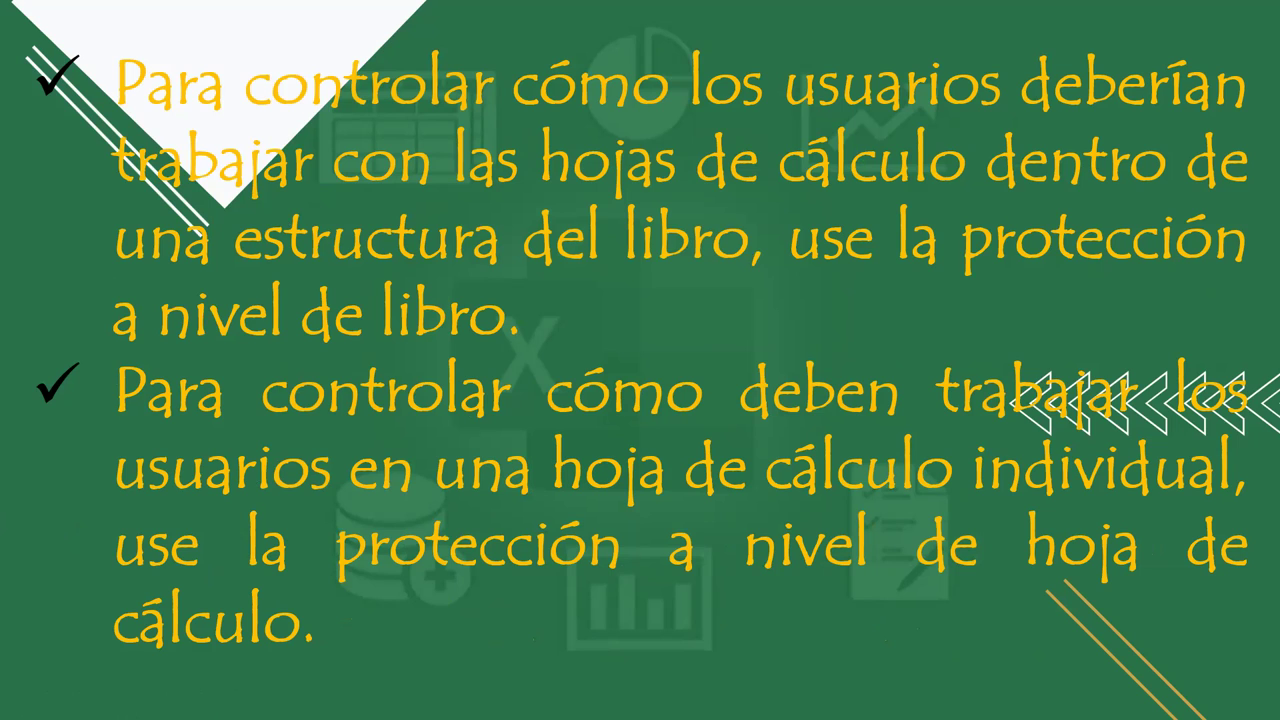
Advance the slideshow toward the EJEMPLOS title slide
{"action": "left_click", "coordinate": [674, 352]}
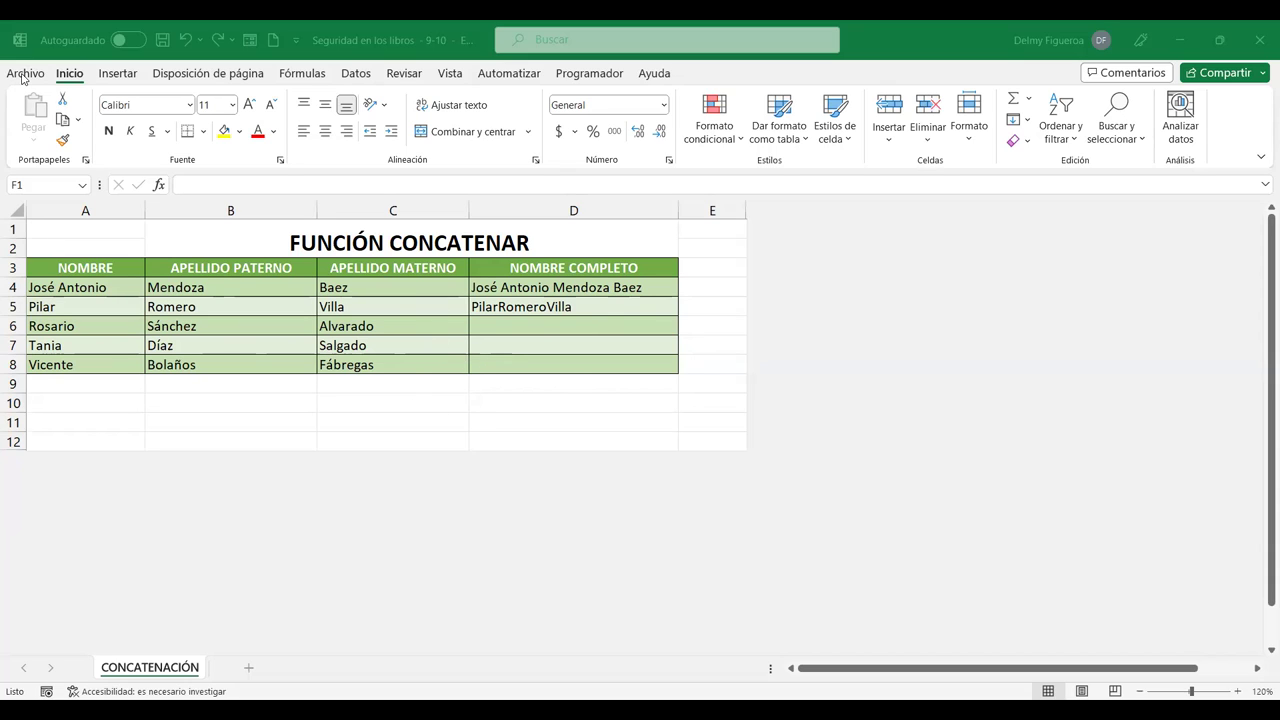
{"action": "left_click", "coordinate": [26, 76]}
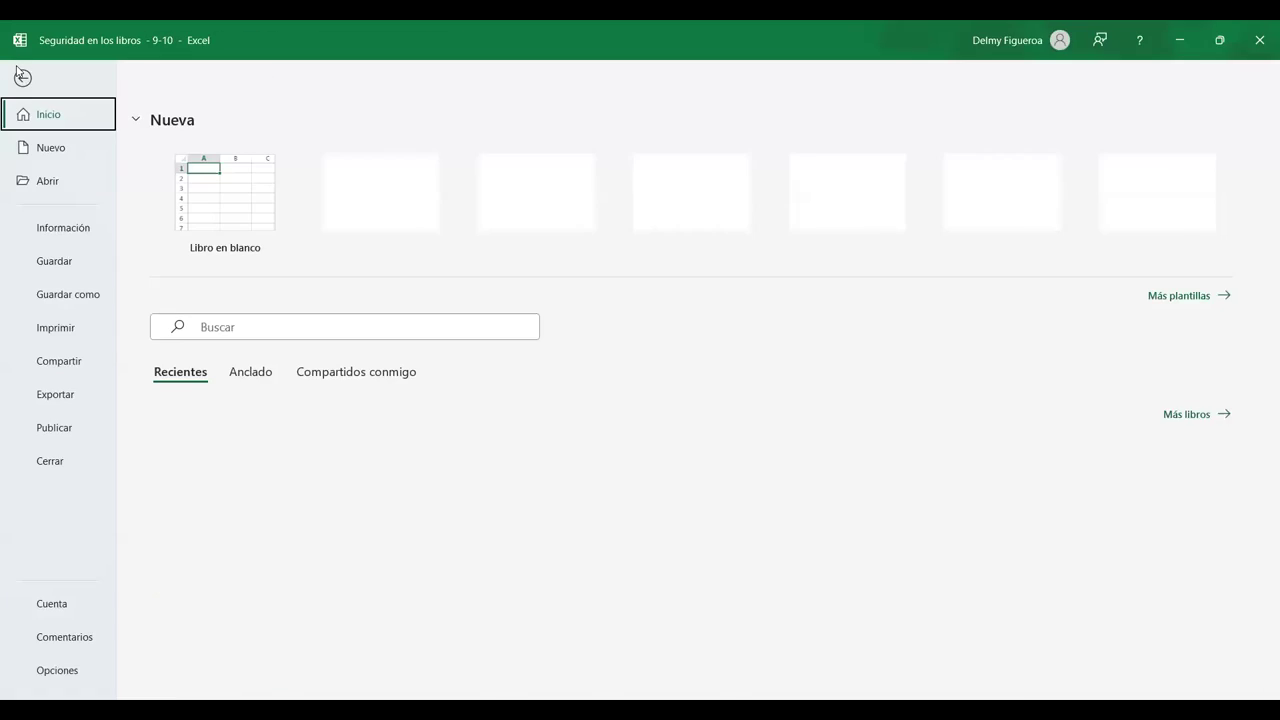
{"action": "left_click", "coordinate": [50, 226]}
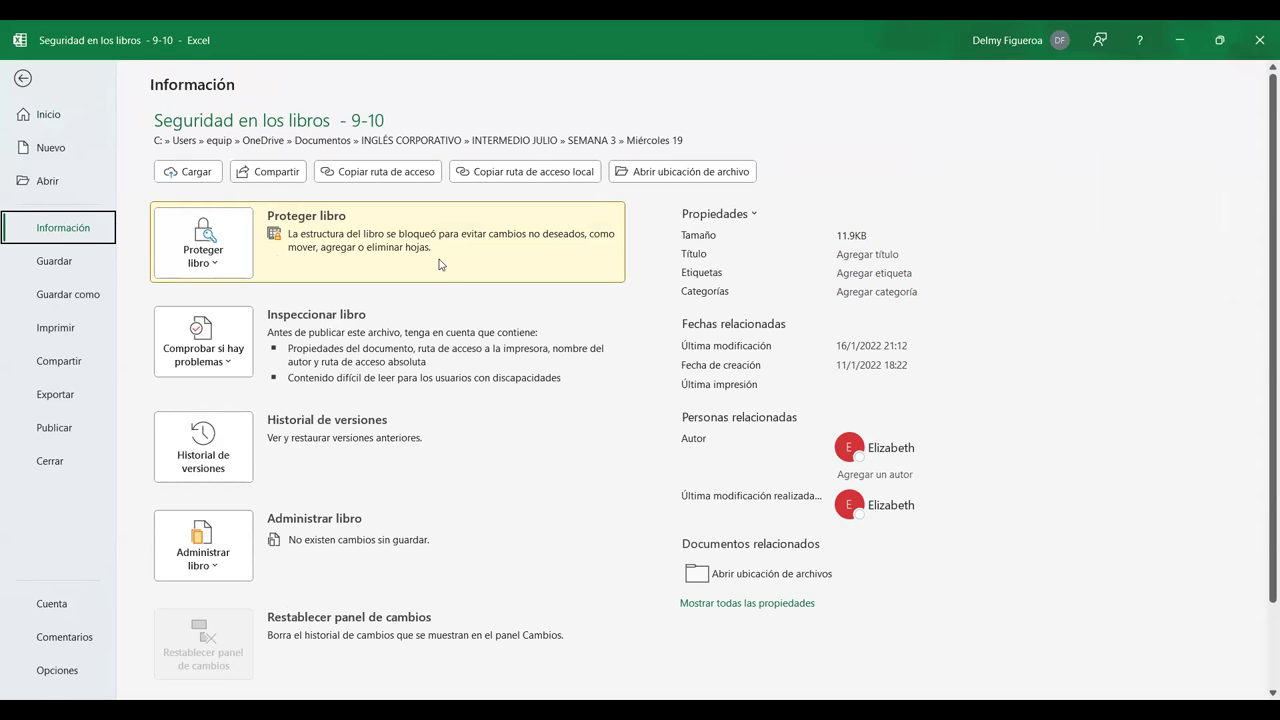
{"action": "key", "text": "Escape"}
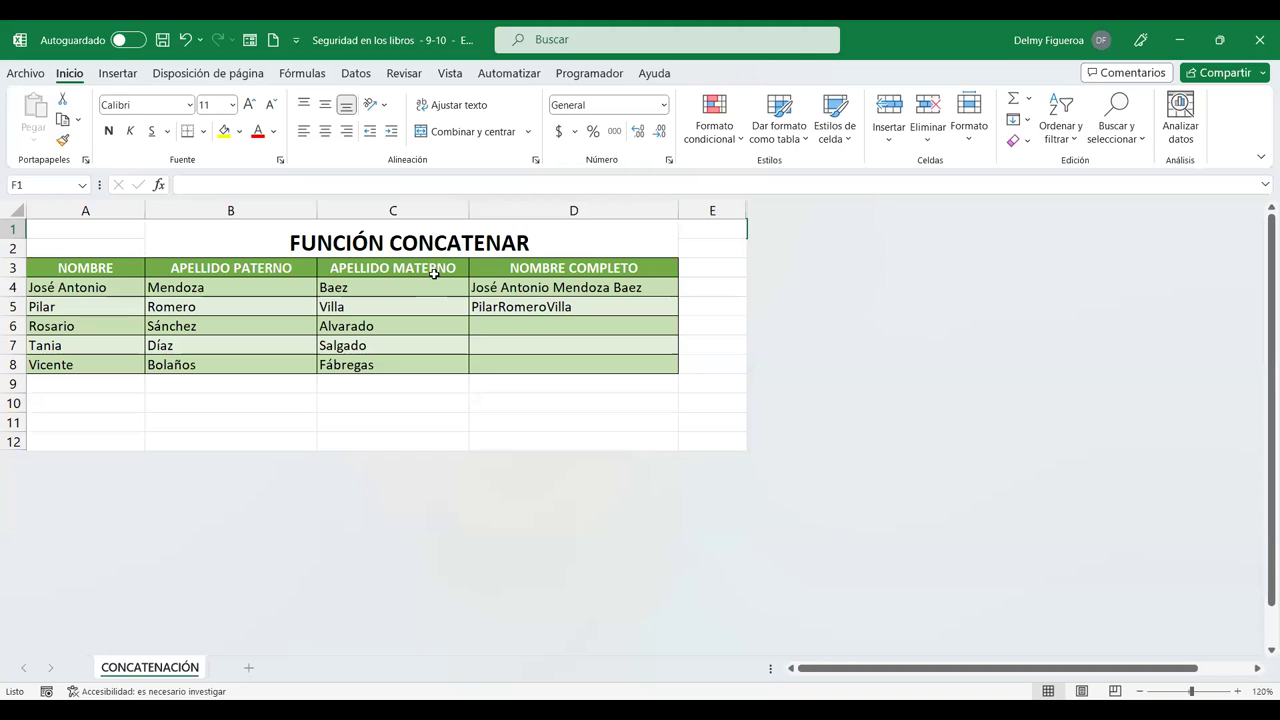
Select cell D11 and bring up the Revisar protection commands
{"action": "left_click", "coordinate": [502, 422]}
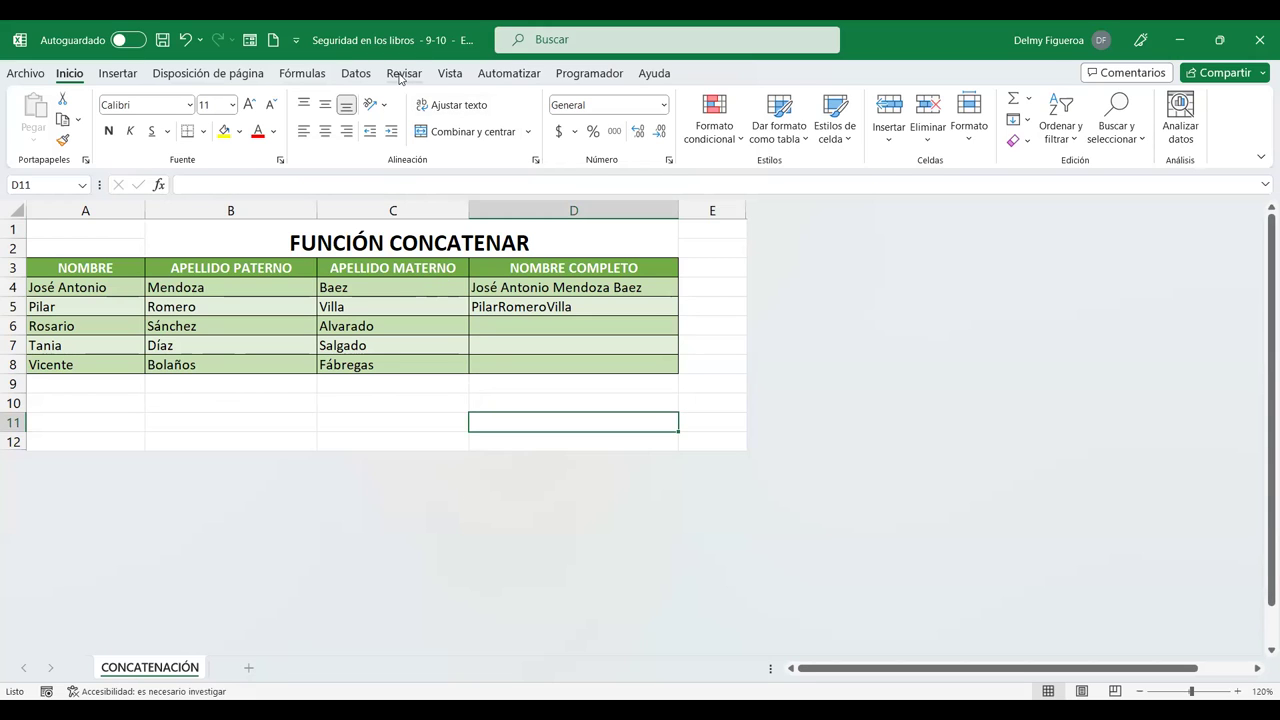
{"action": "left_click", "coordinate": [403, 74]}
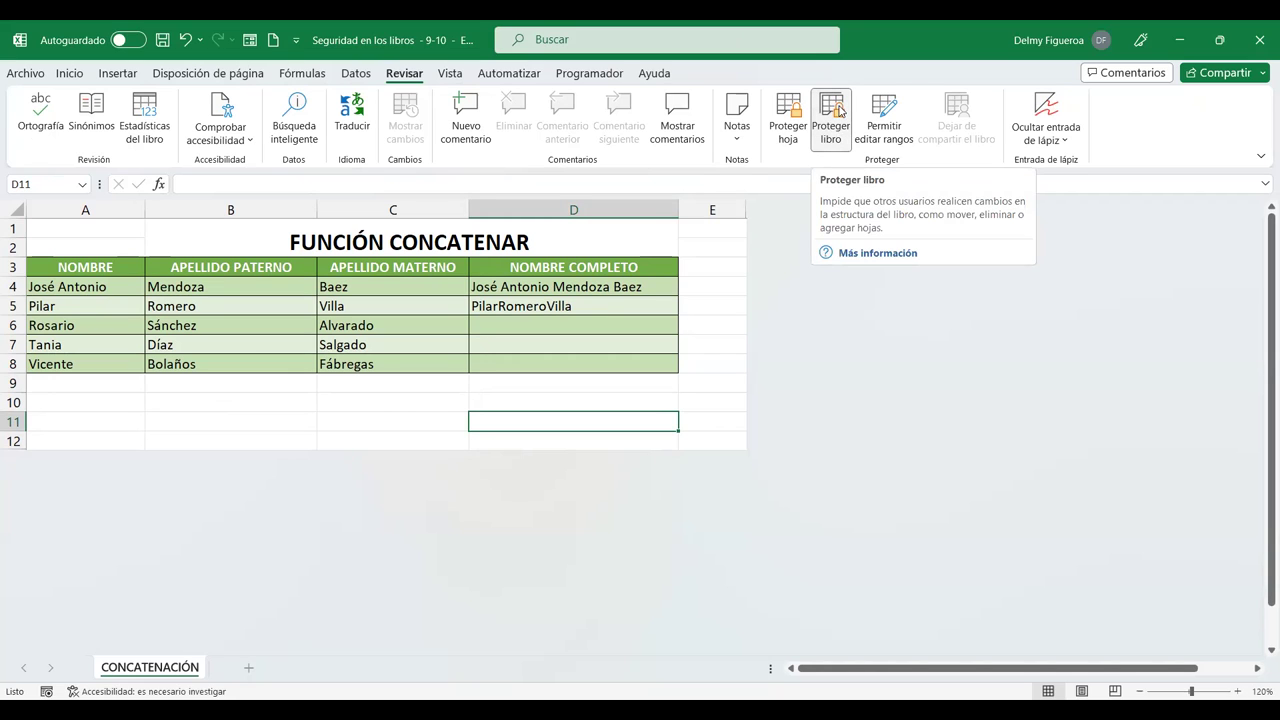
{"action": "left_click", "coordinate": [835, 118]}
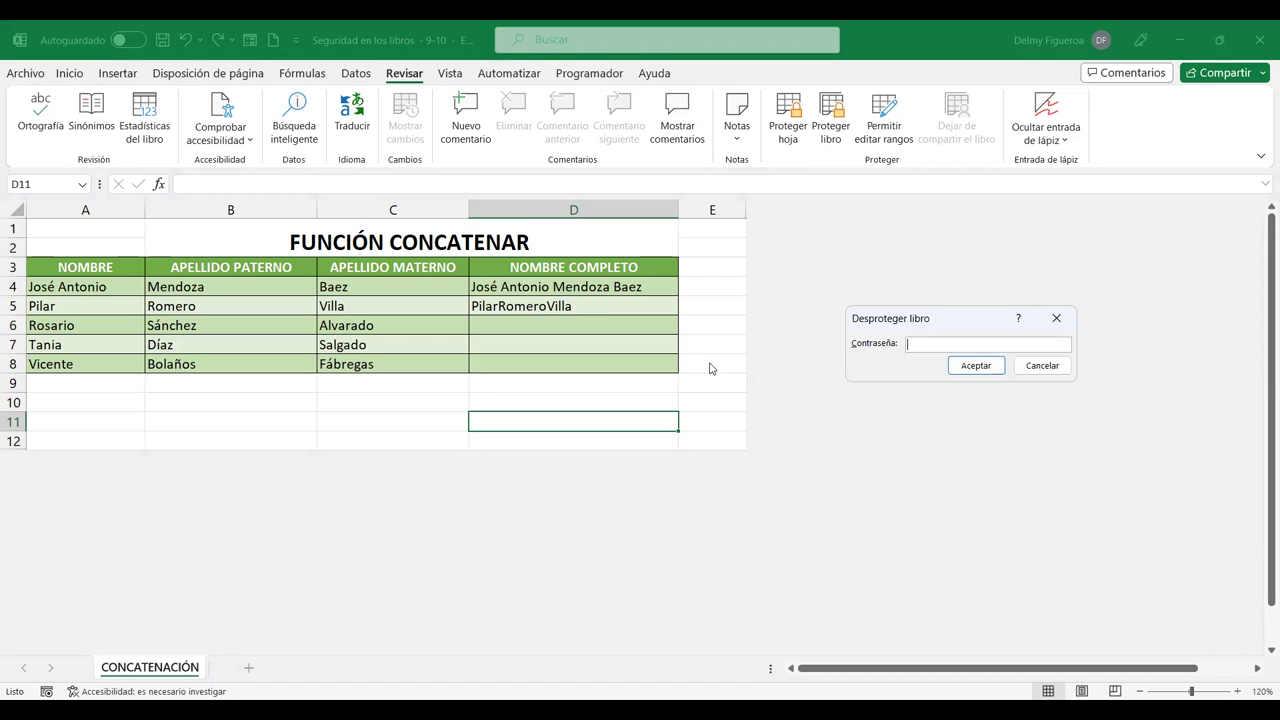
{"action": "left_click", "coordinate": [1045, 370]}
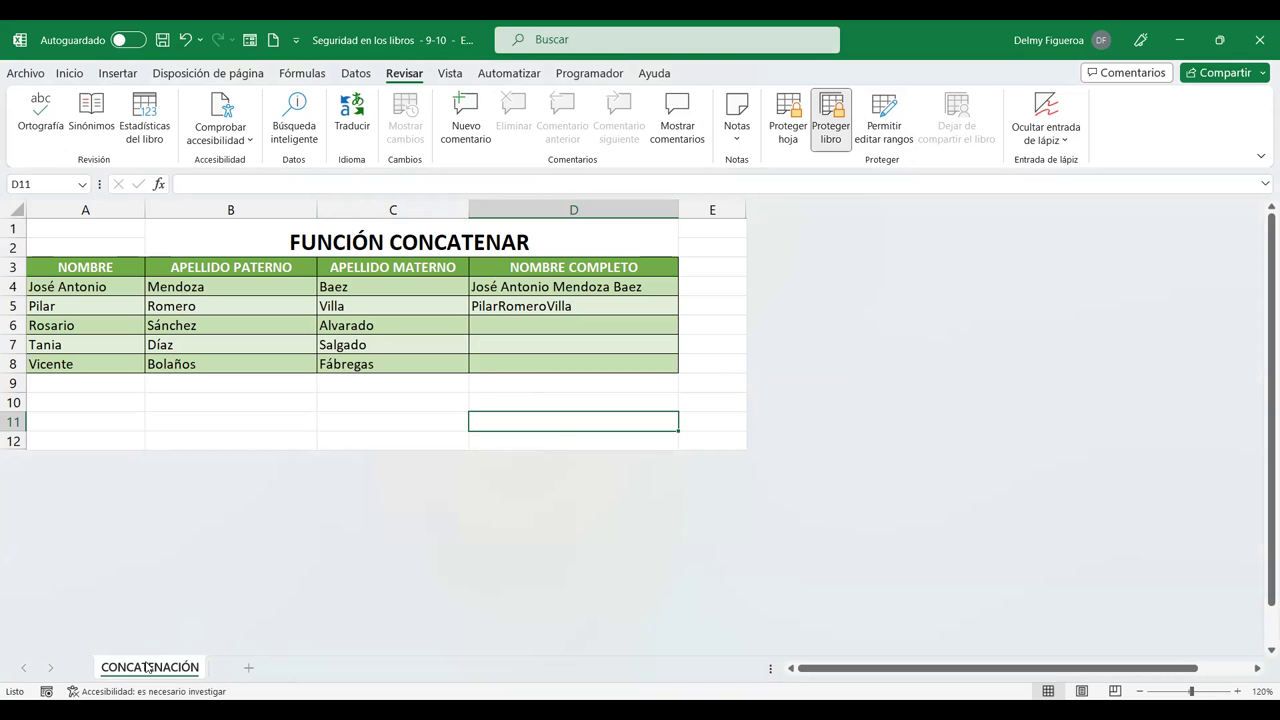
Bring up the context menu for the CONCATENACIÓN sheet
{"action": "right_click", "coordinate": [148, 668]}
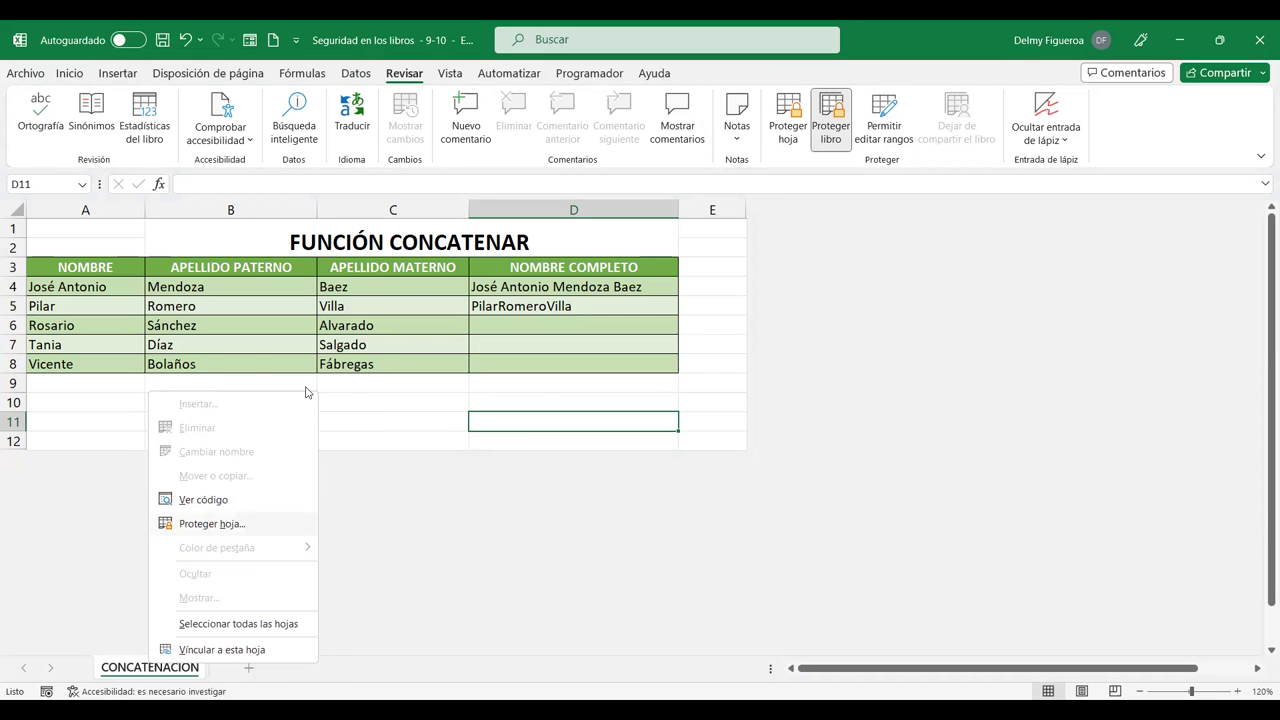
Open Proteger hoja for CONCATENACIÓN and cancel it without protecting the sheet
{"action": "key", "text": "Return"}
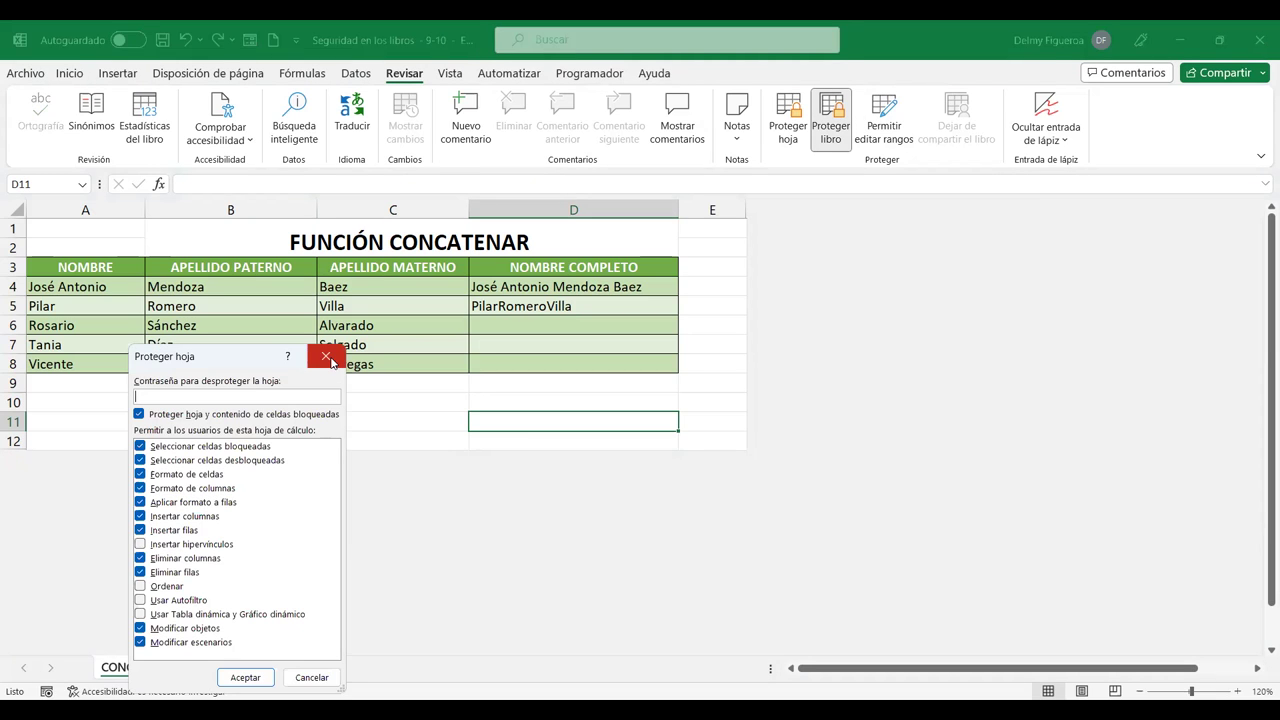
{"action": "key", "text": "Escape"}
{"action": "left_click", "coordinate": [374, 386]}
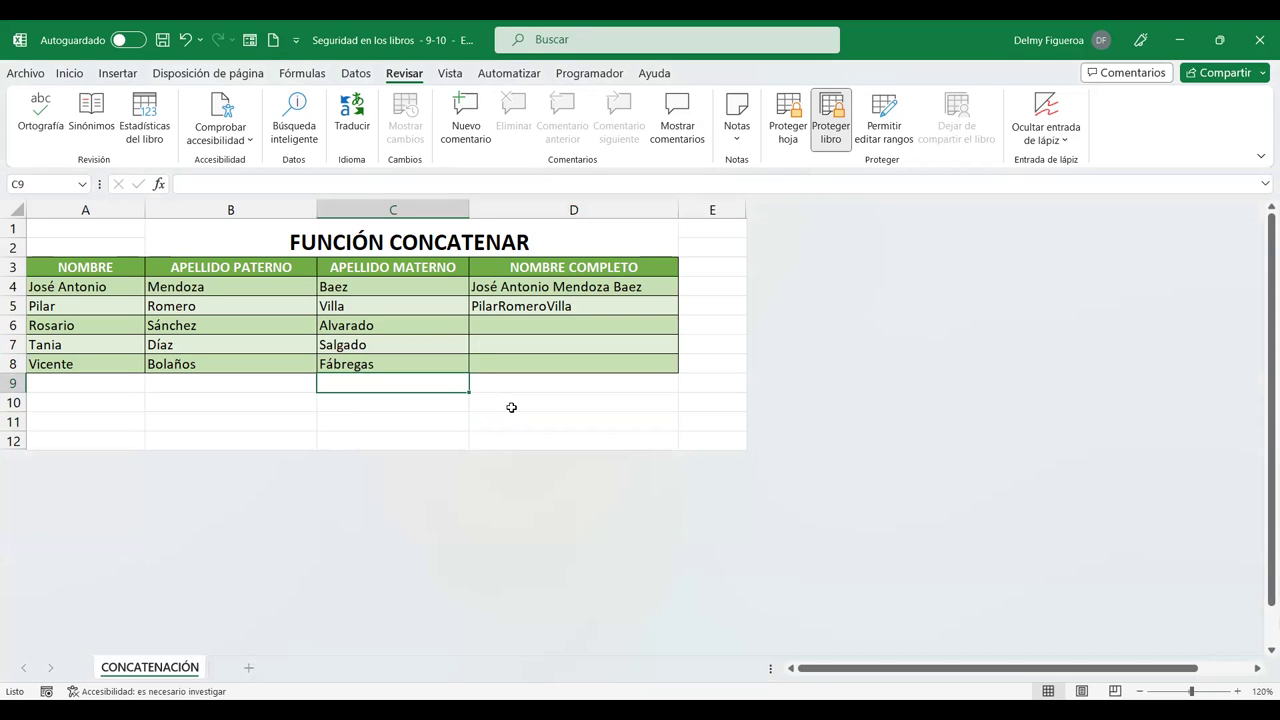
Inspect the CONCATENAR formulas in D4 and D5, committing the D5 entry
{"action": "left_click", "coordinate": [254, 401]}
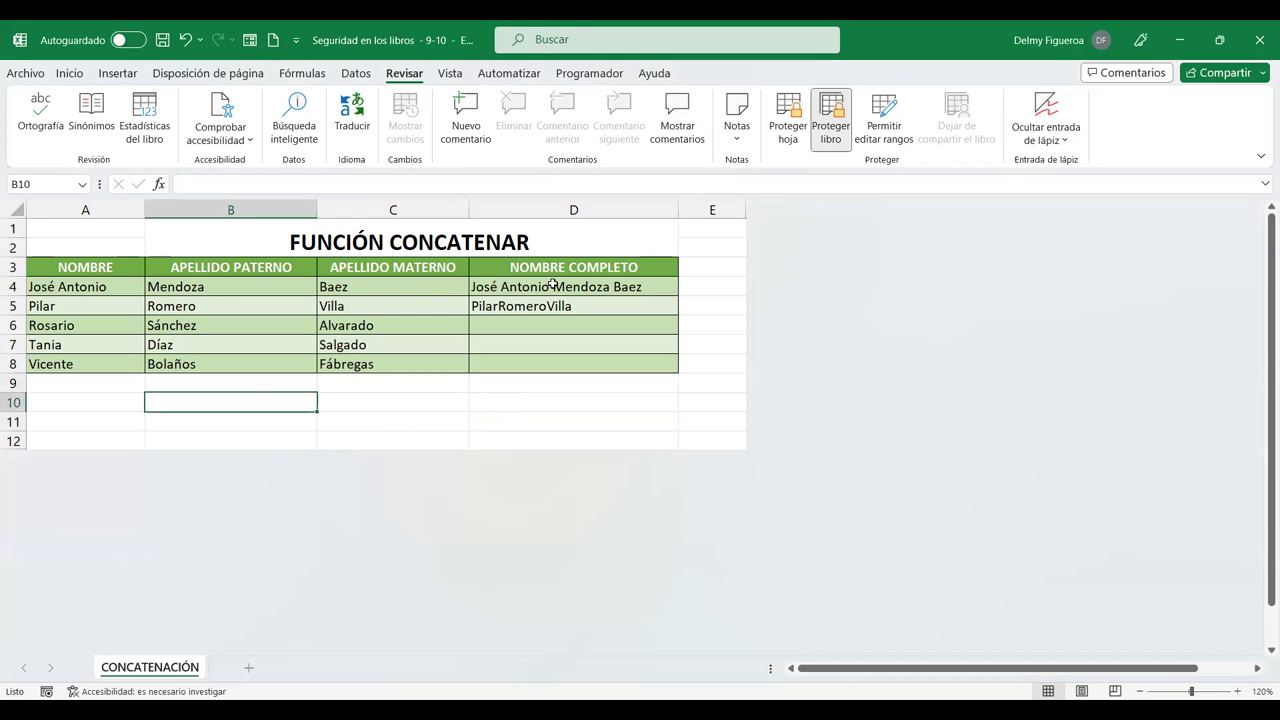
{"action": "left_click", "coordinate": [621, 286]}
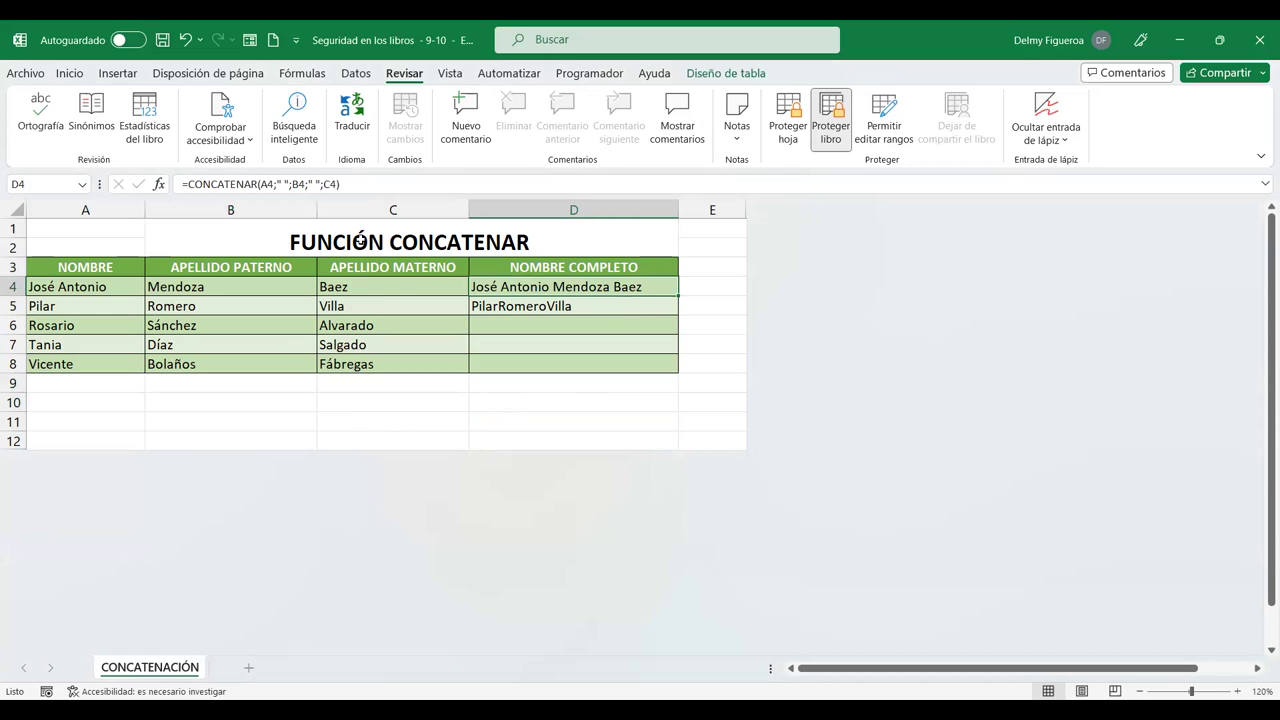
{"action": "double_click", "coordinate": [621, 286]}
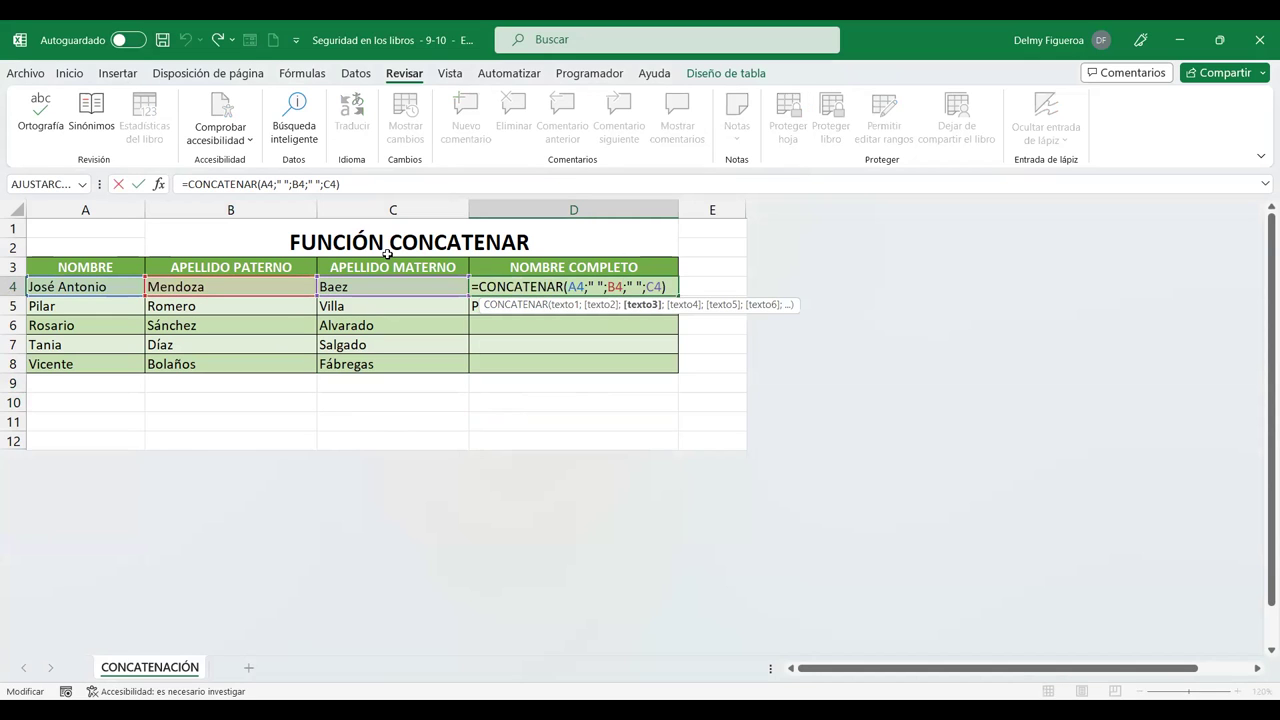
{"action": "key", "text": "Return"}
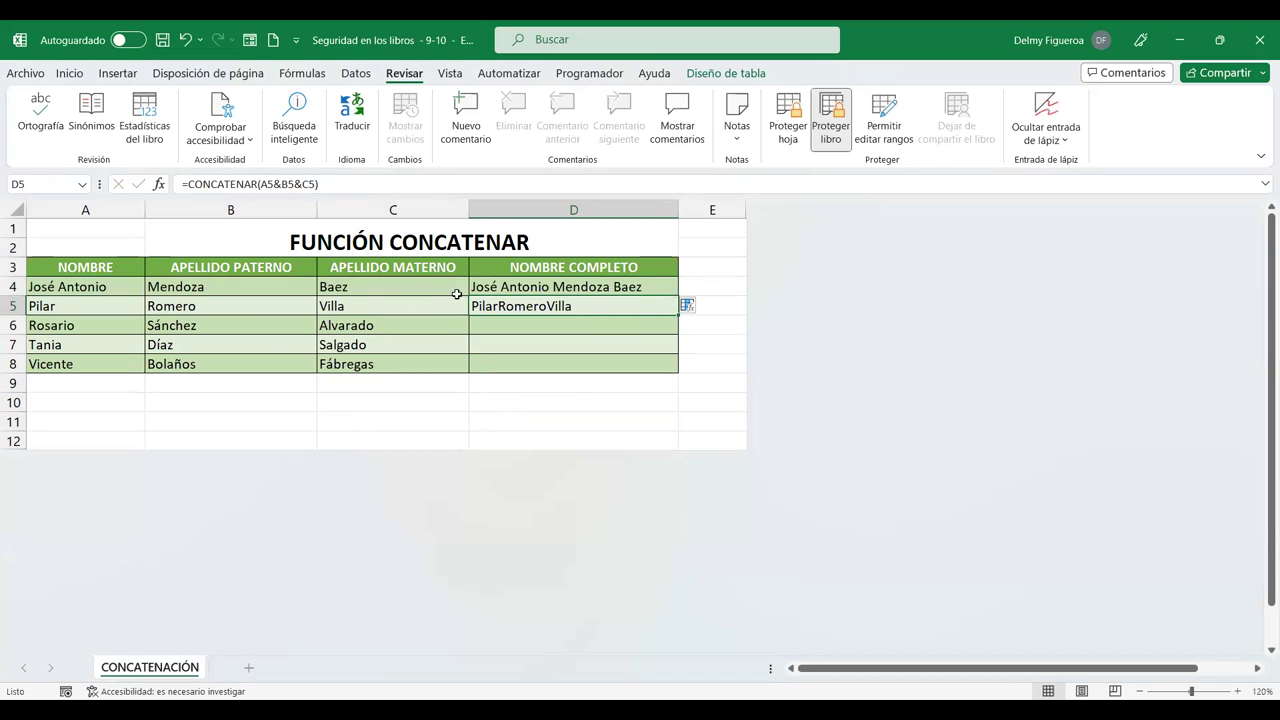
{"action": "double_click", "coordinate": [575, 307]}
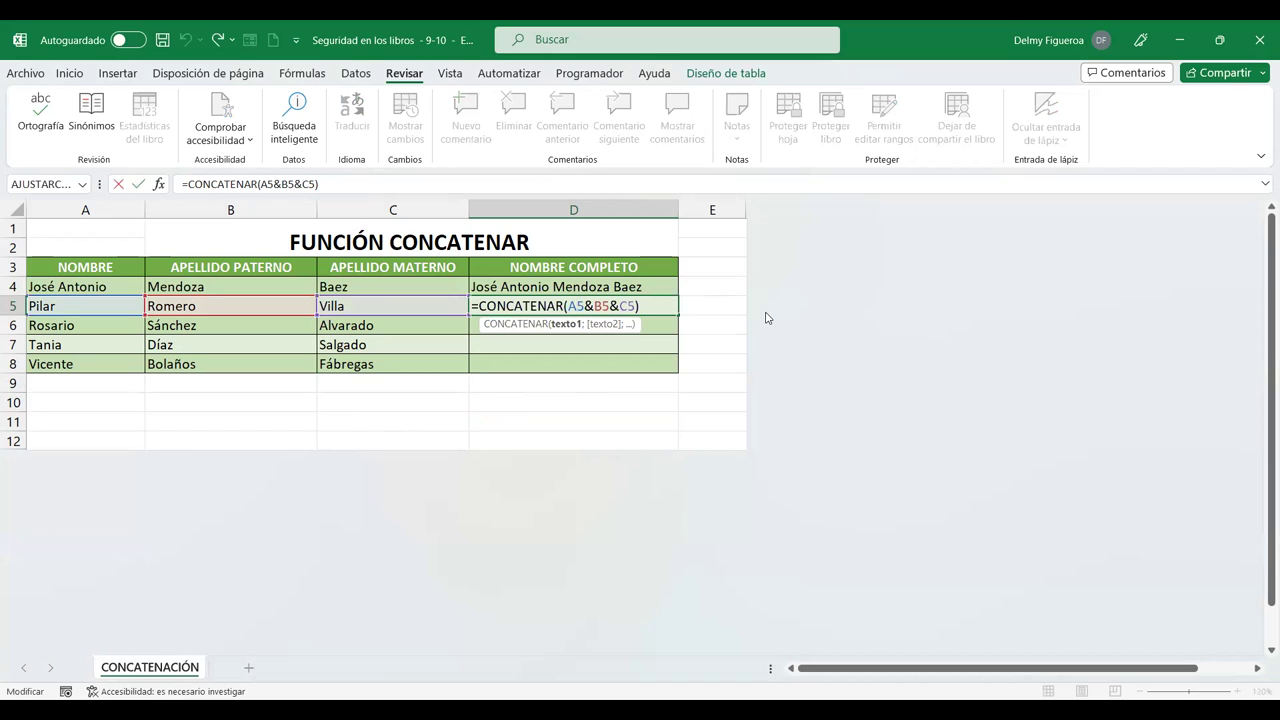
{"action": "key", "text": "Return"}
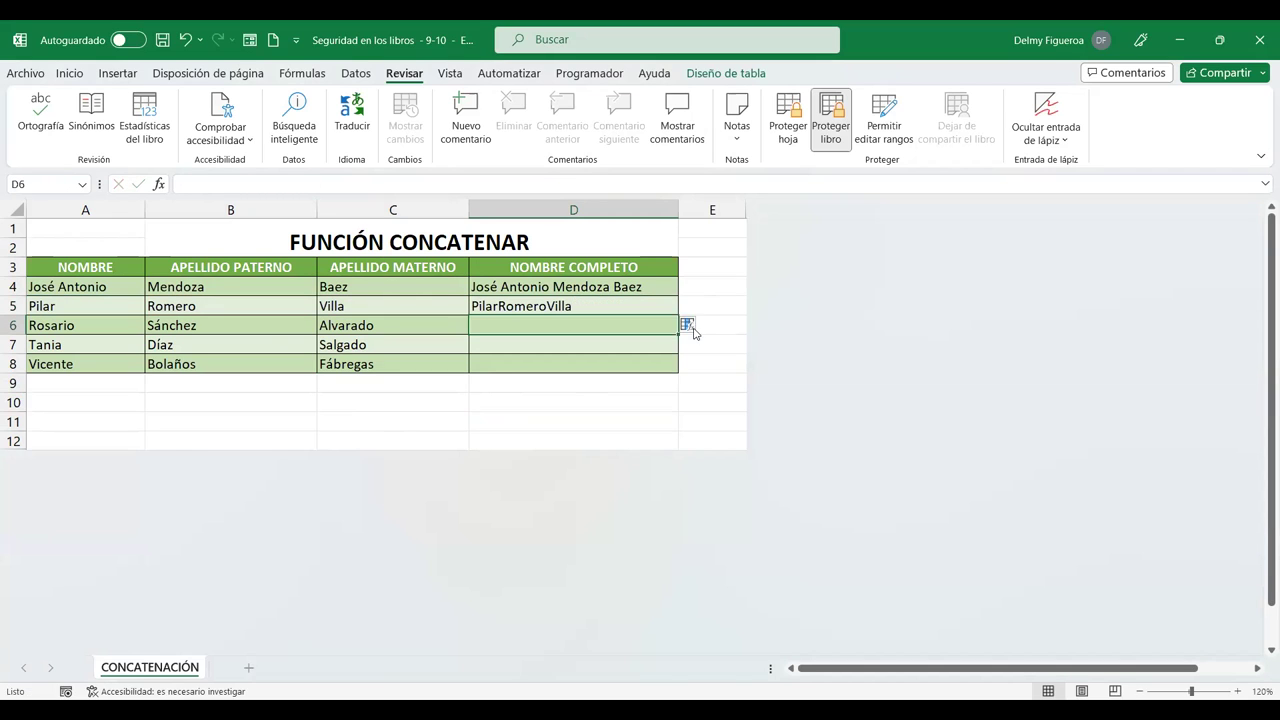
Fill =CONCATENAR(A4;" ";B4;" ";C4) from D4 down through D8
{"action": "left_click", "coordinate": [650, 287]}
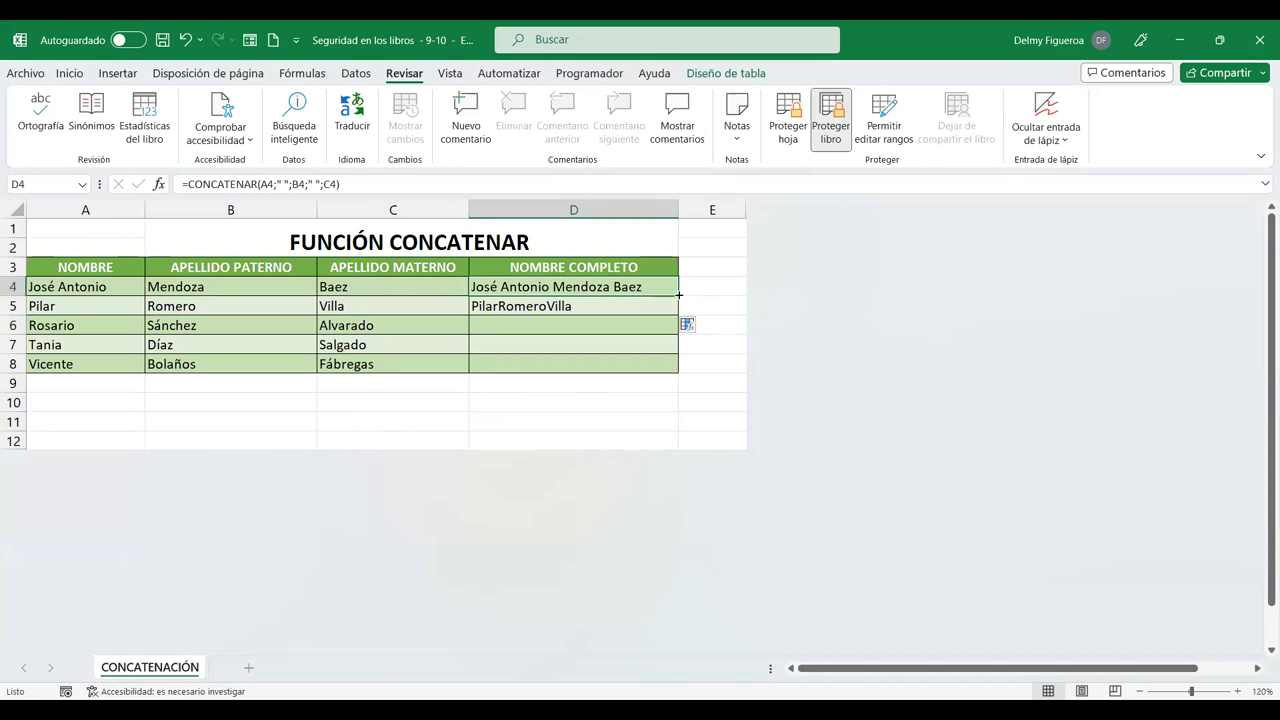
{"action": "left_click_drag", "start_coordinate": [679, 304], "coordinate": [682, 370]}
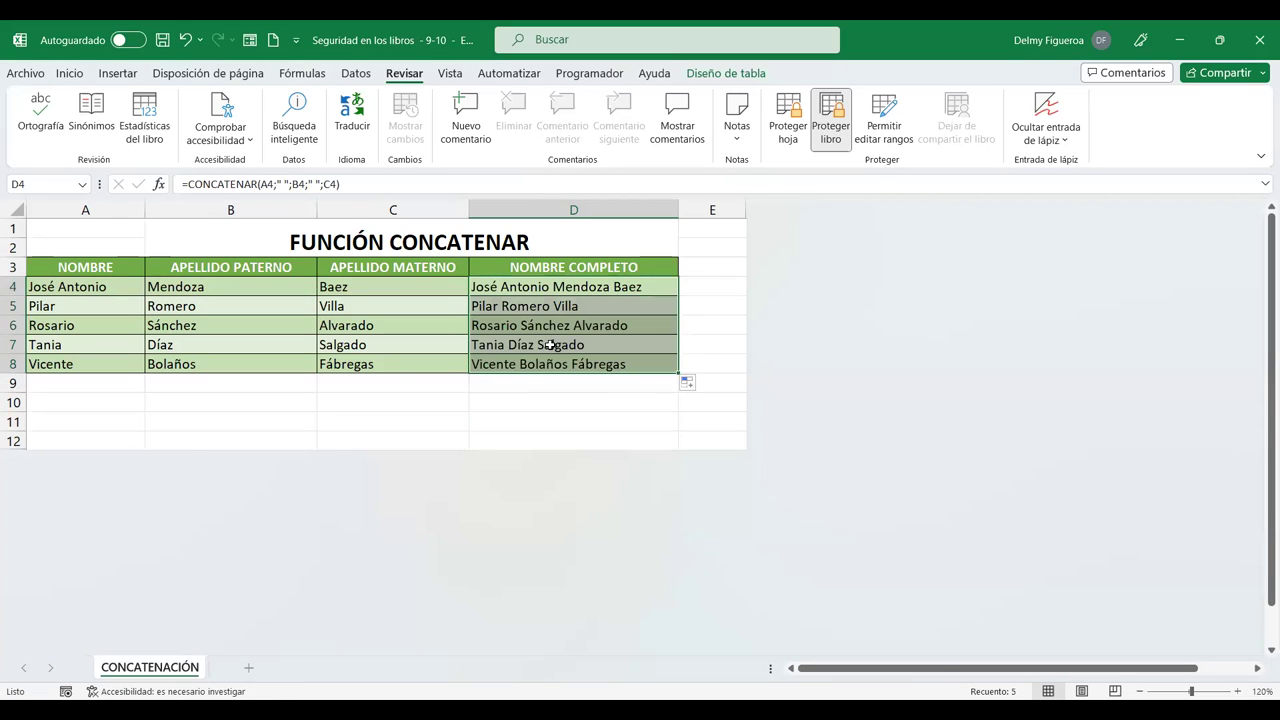
{"action": "left_click", "coordinate": [367, 377]}
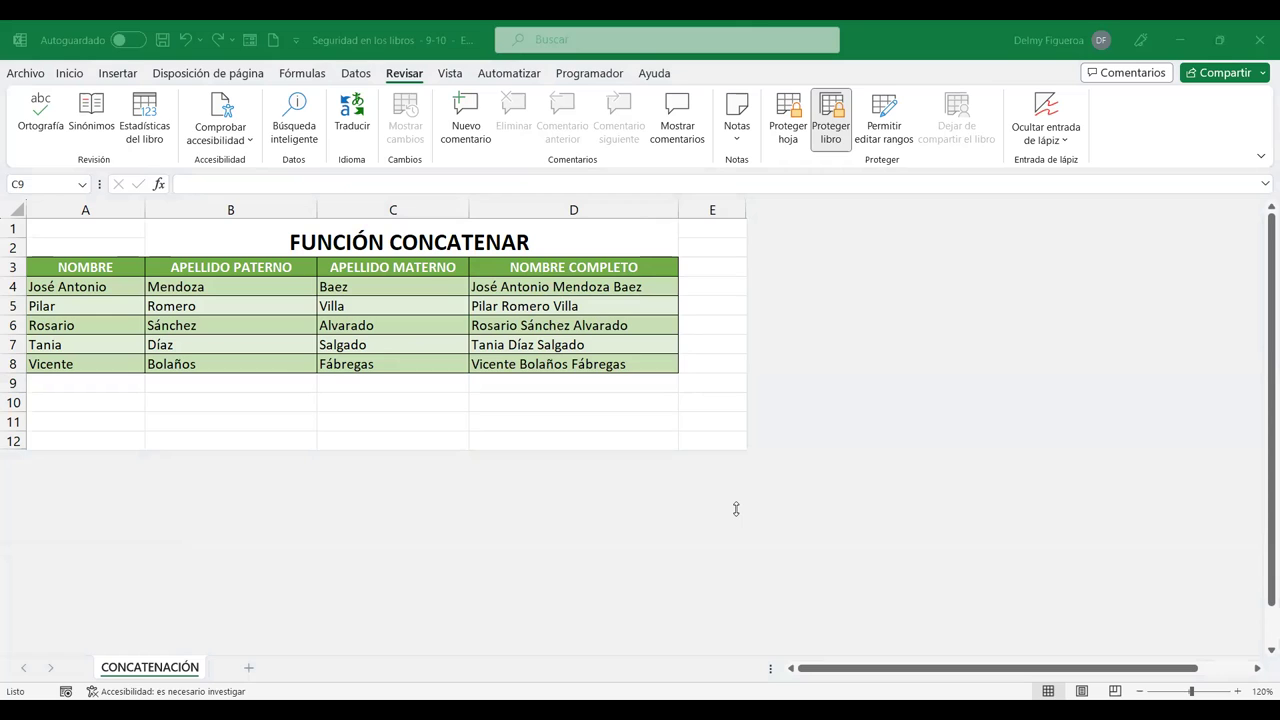
Enter a first name in A9 and a second surname in C9 to extend the table
{"action": "left_click", "coordinate": [111, 388]}
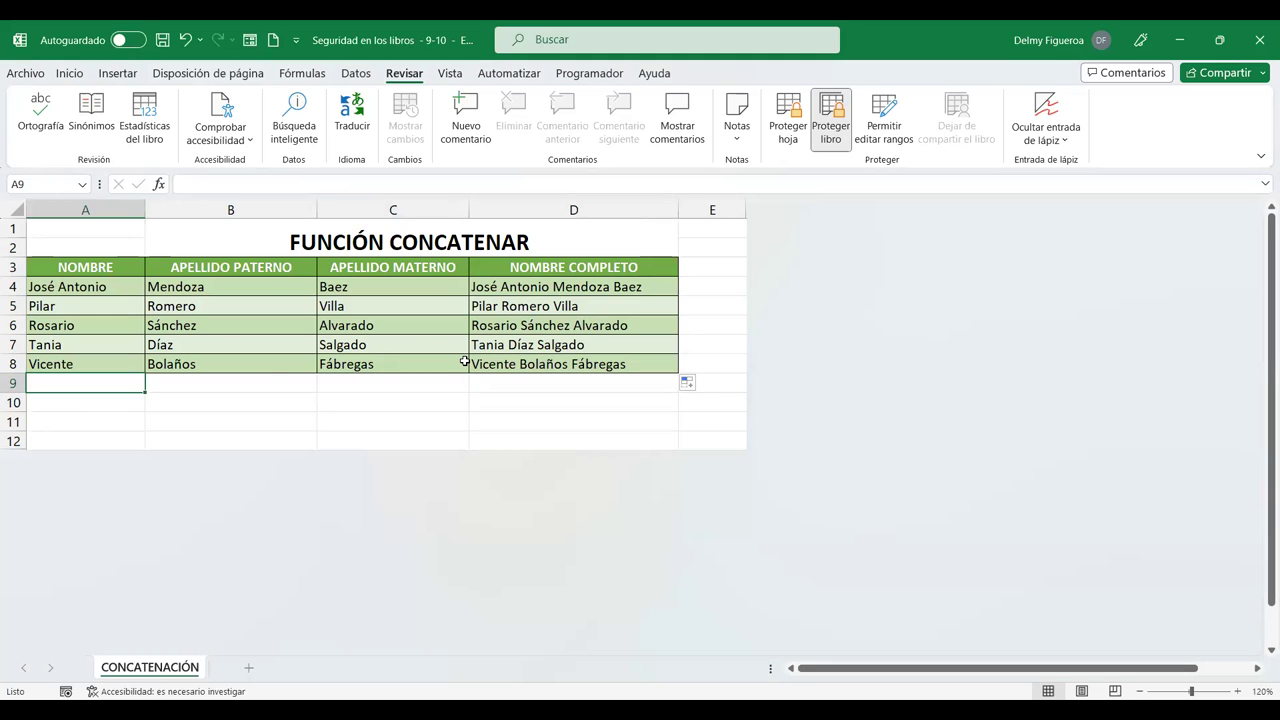
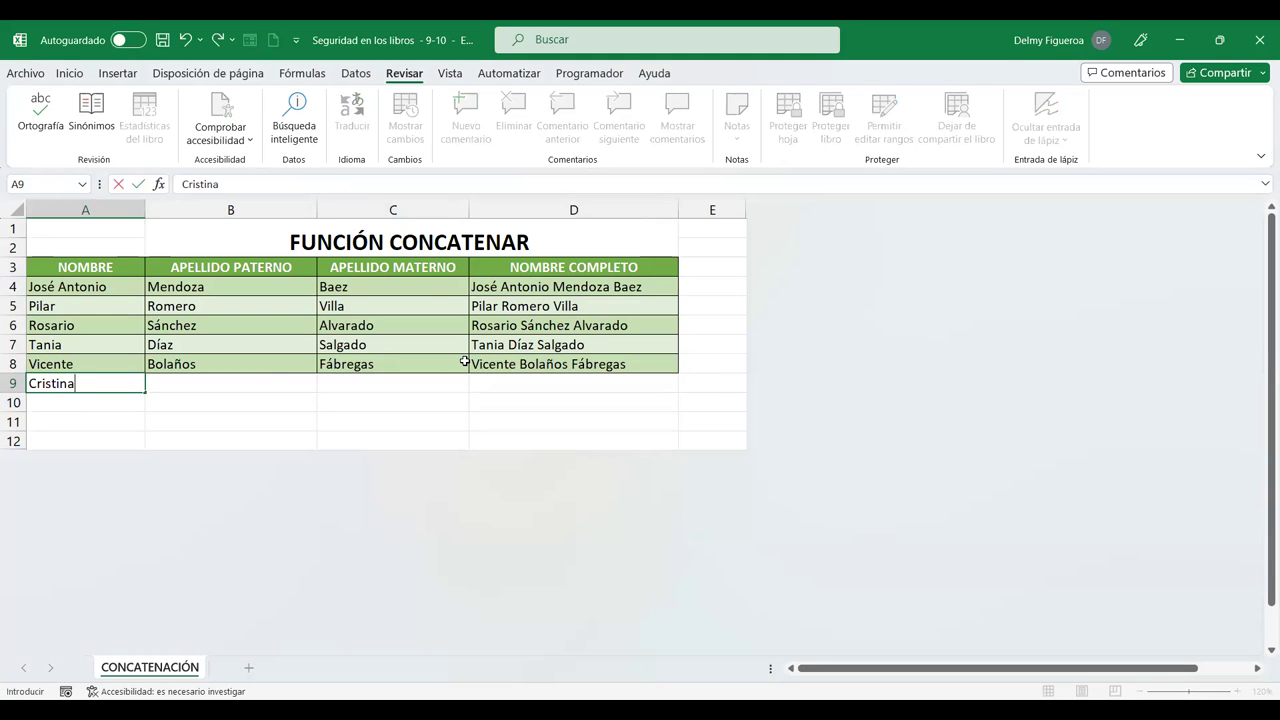
{"action": "key", "text": "Tab"}
{"action": "key", "text": "Tab"}
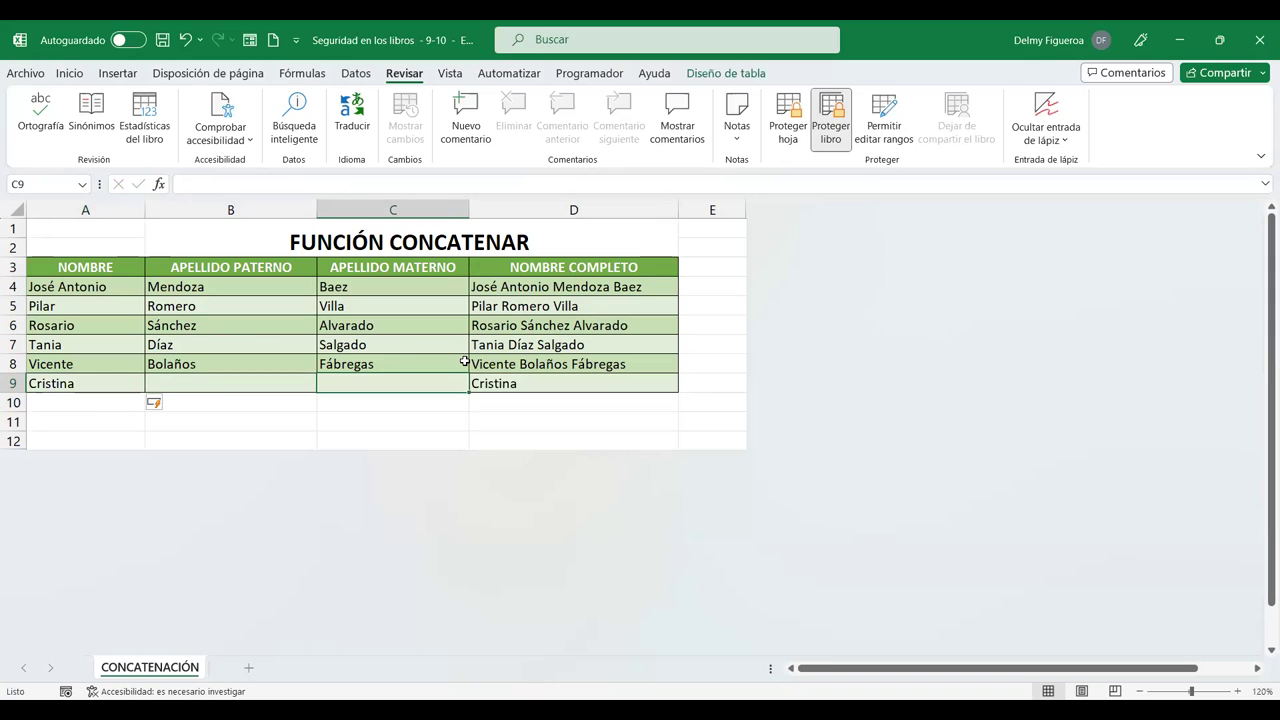
{"action": "key", "text": "Return"}
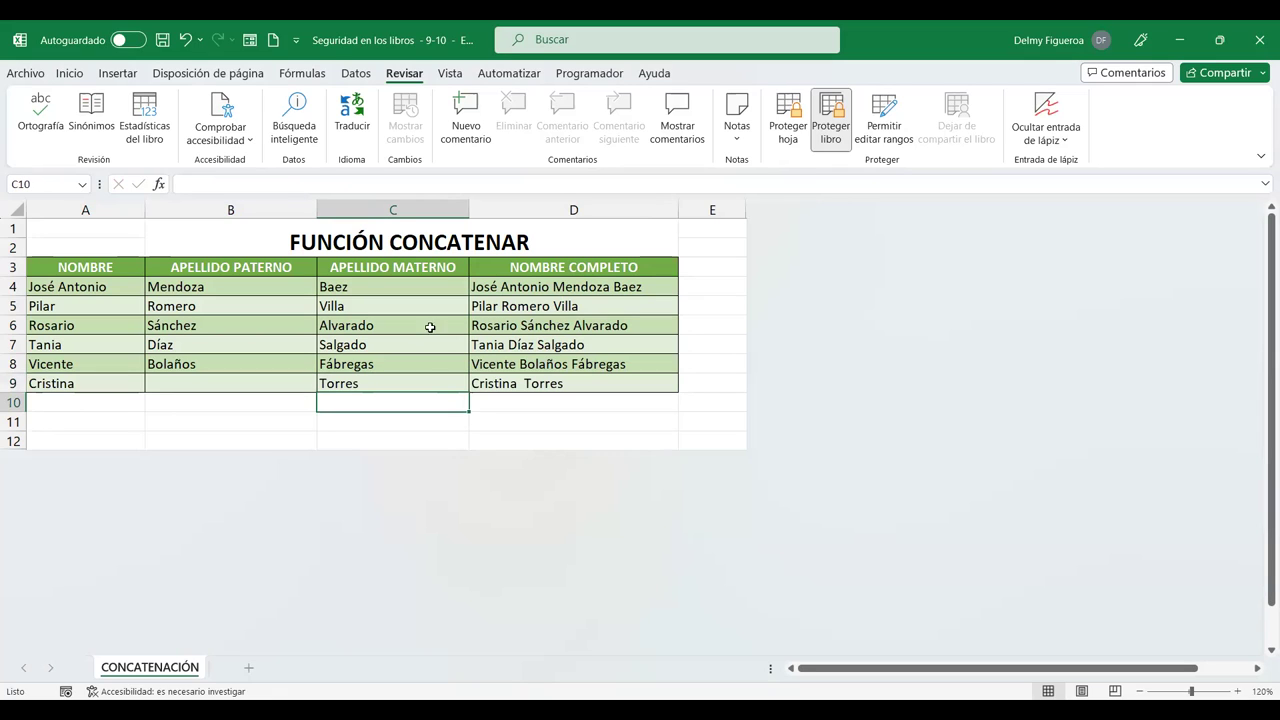
{"action": "left_click", "coordinate": [706, 343]}
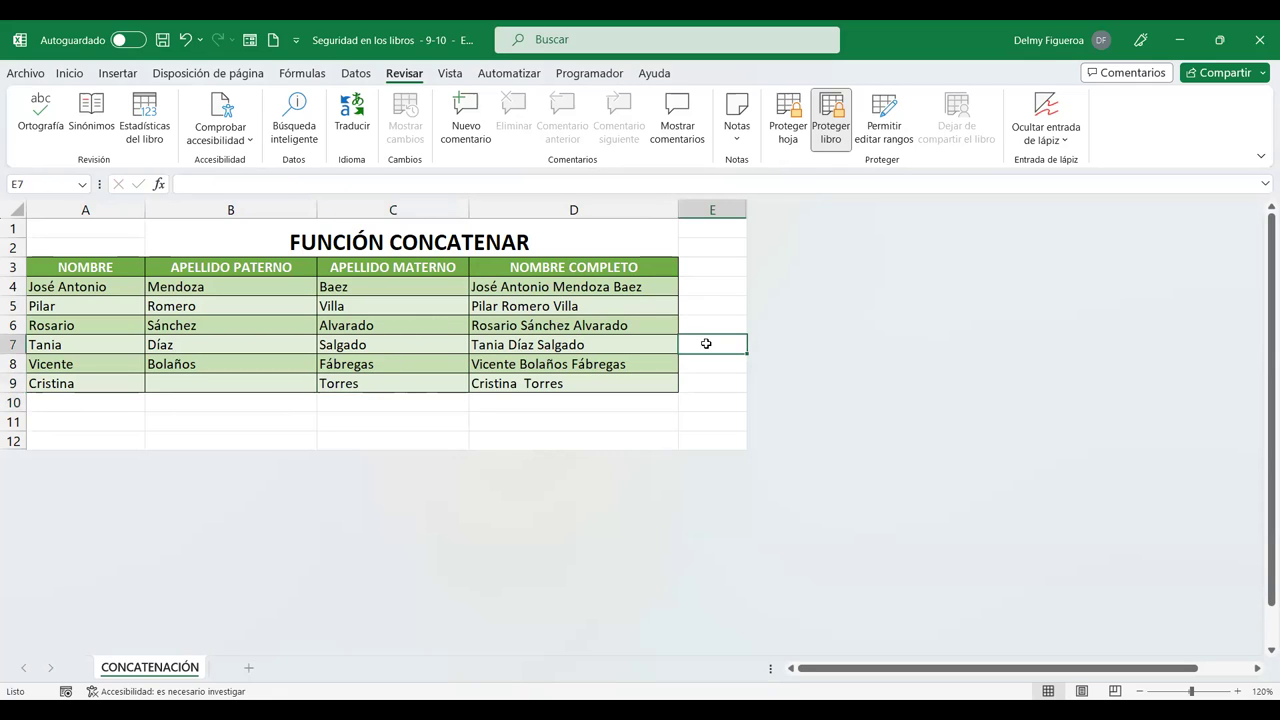
Unhide the hidden columns to the right of column E
{"action": "left_click", "coordinate": [733, 197]}
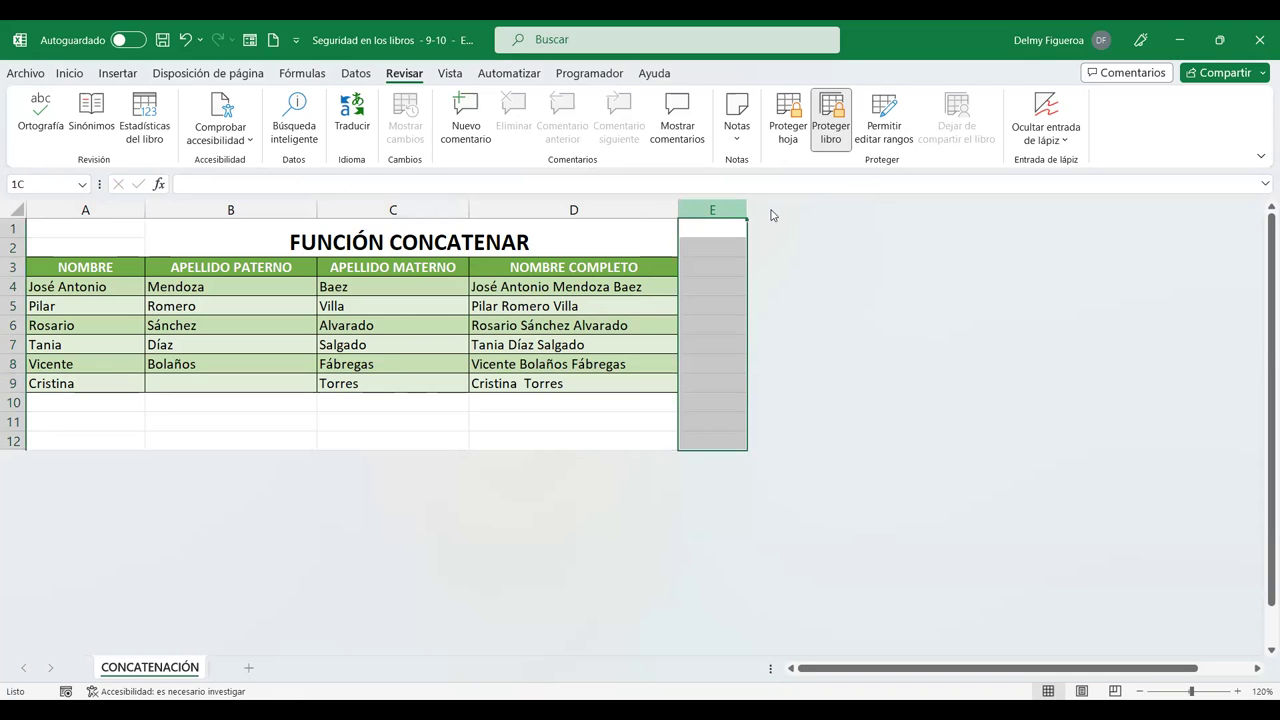
{"action": "right_click", "coordinate": [735, 218]}
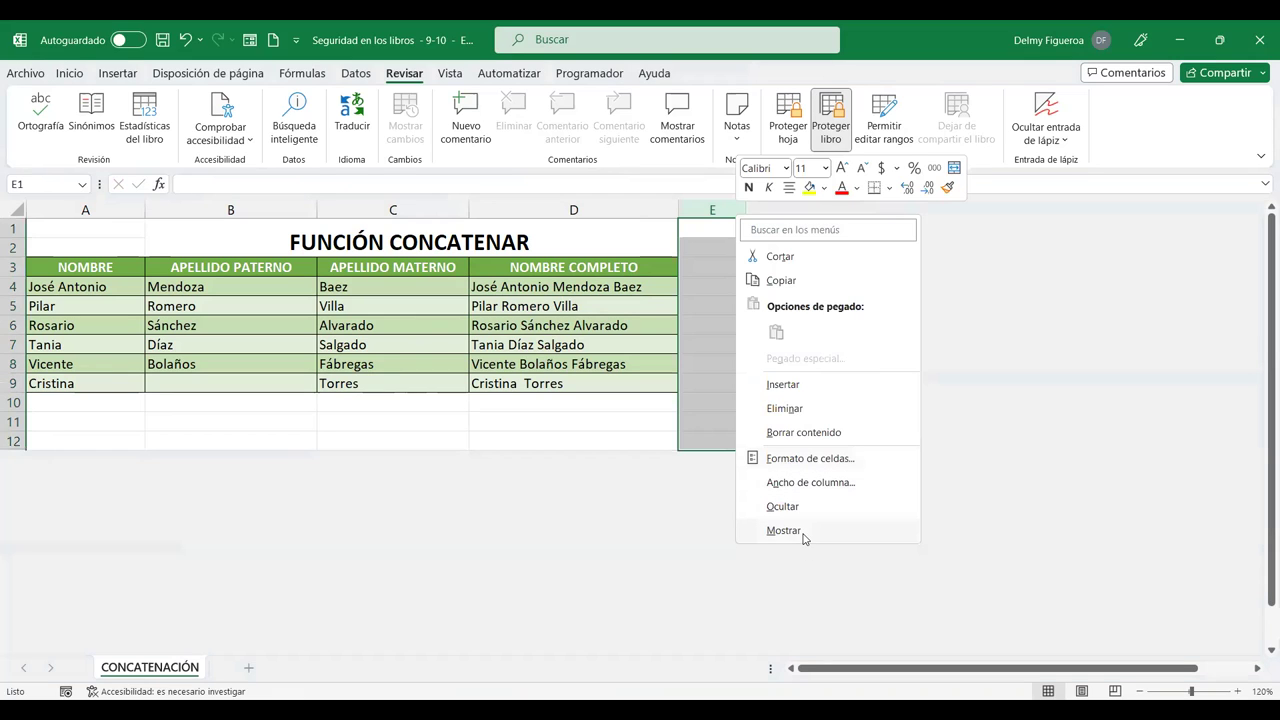
{"action": "left_click", "coordinate": [48, 443]}
Unhide the hidden rows below row 12
{"action": "left_click", "coordinate": [13, 441]}
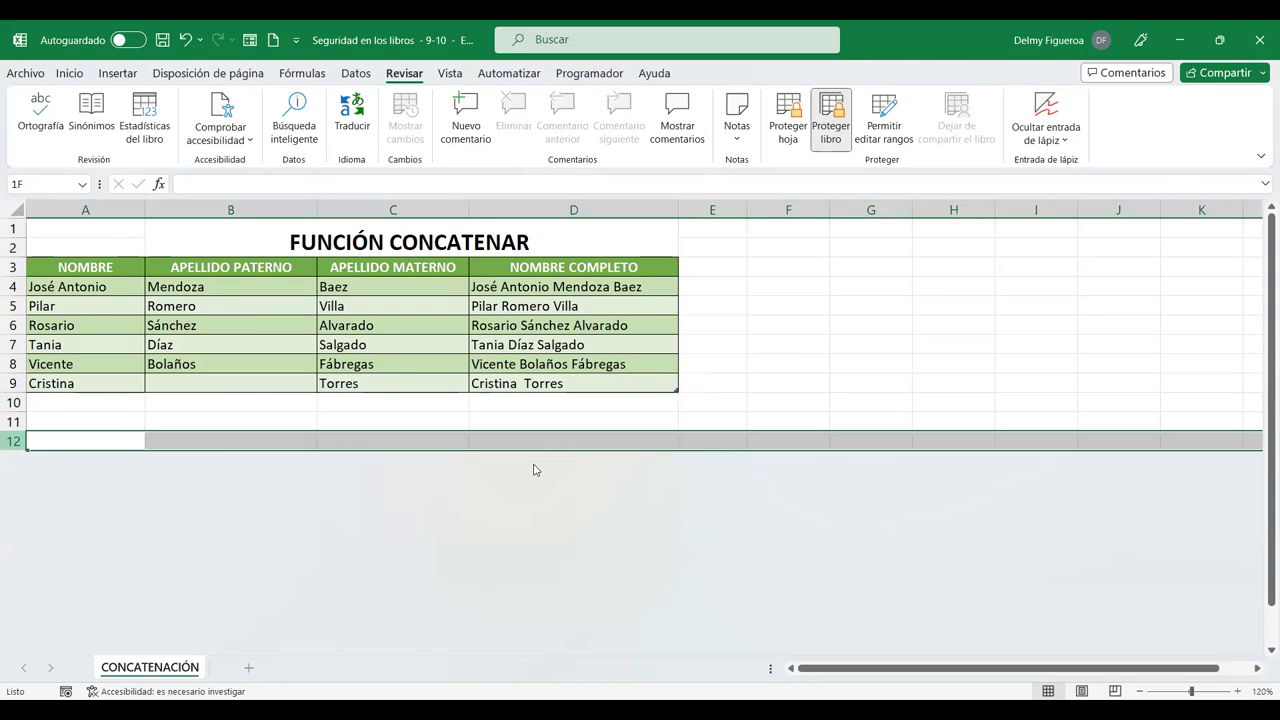
{"action": "right_click", "coordinate": [32, 447]}
{"action": "left_click", "coordinate": [149, 423]}
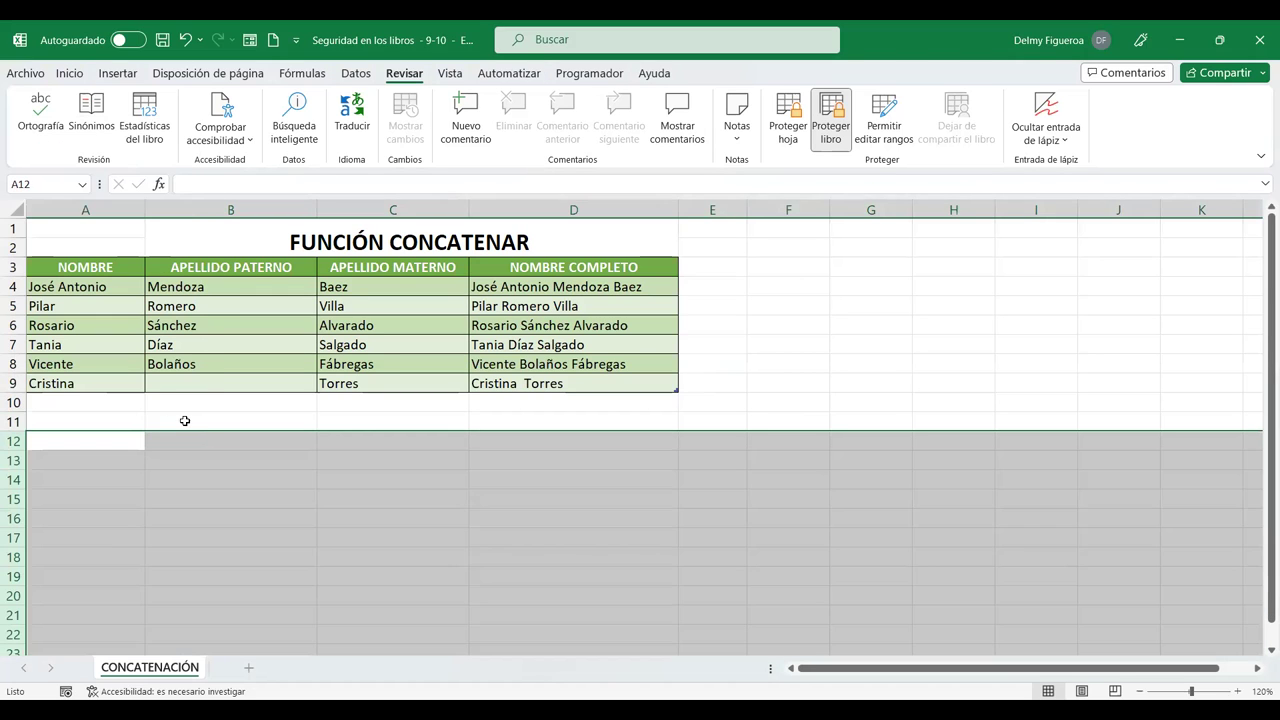
{"action": "left_click", "coordinate": [186, 420]}
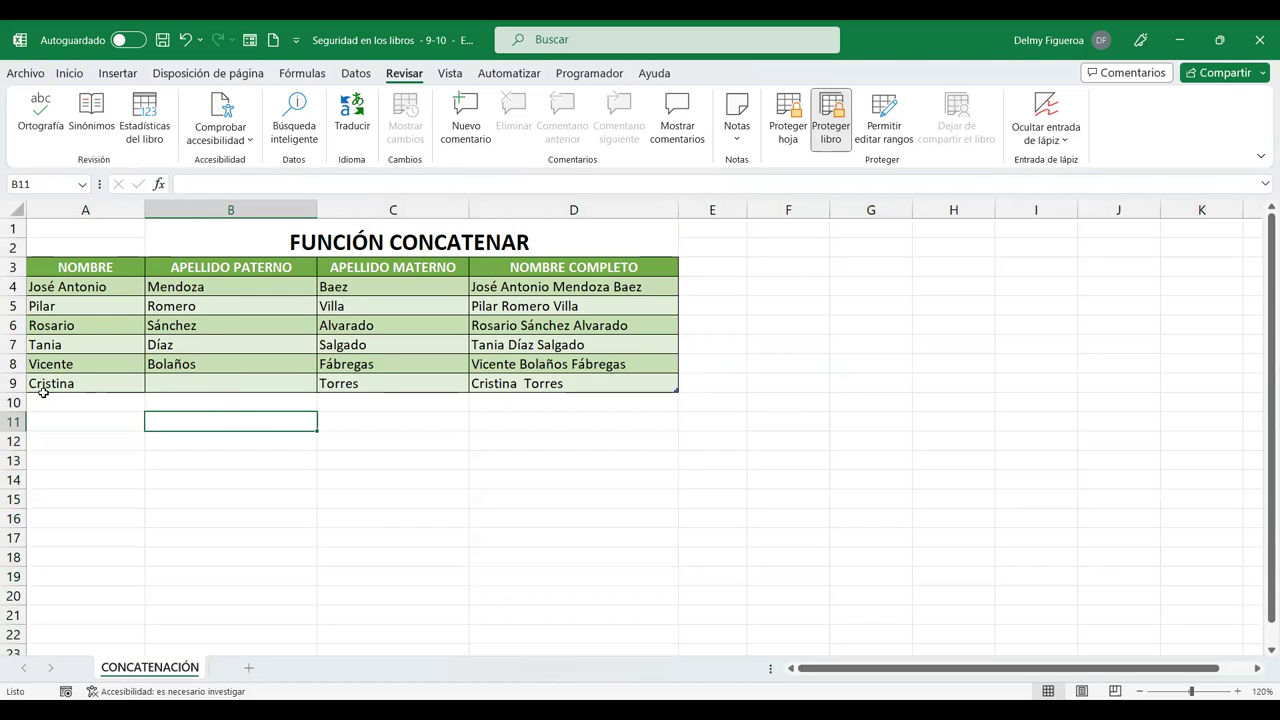
Insert a blank row above the new sixth-person row 9
{"action": "left_click", "coordinate": [13, 383]}
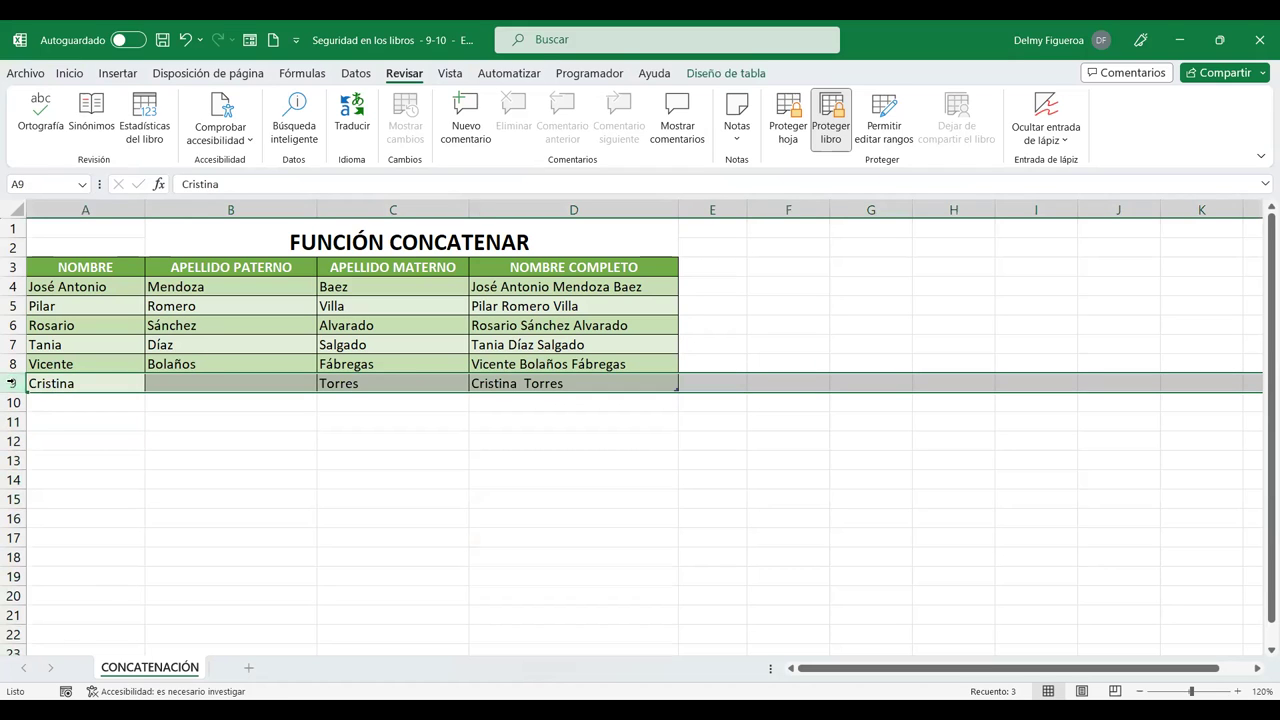
{"action": "right_click", "coordinate": [11, 383]}
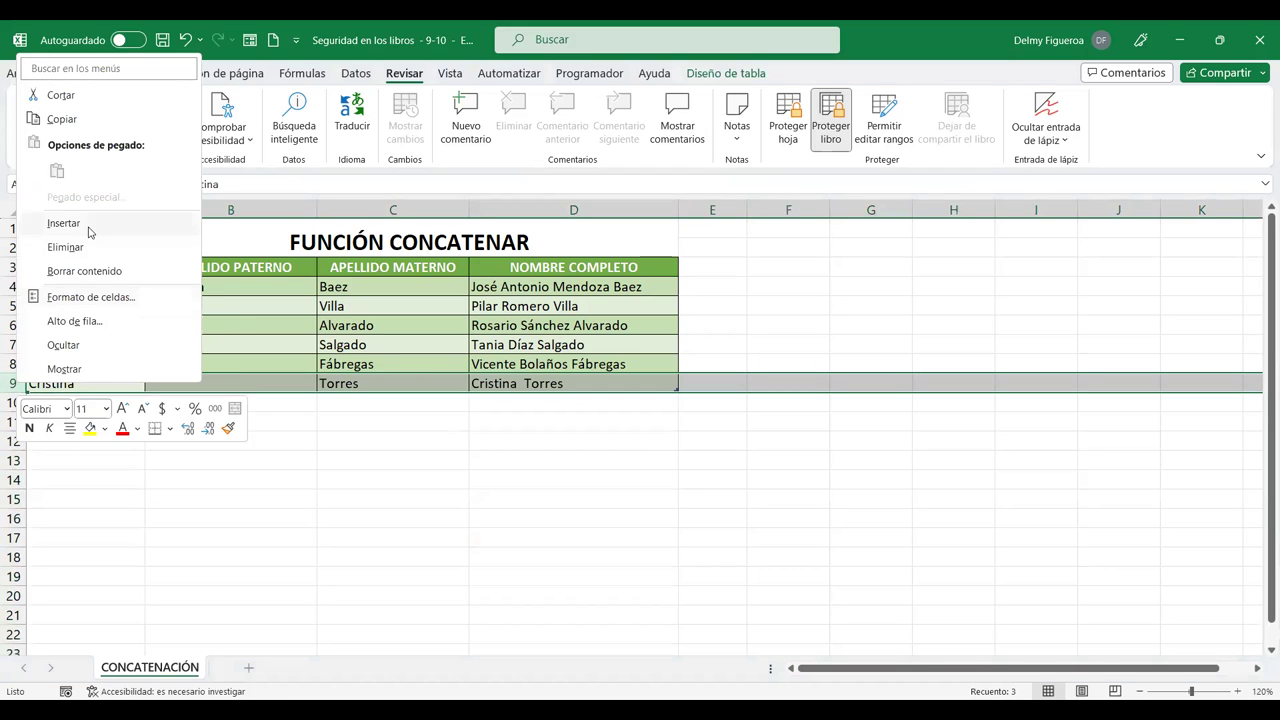
{"action": "left_click", "coordinate": [63, 223]}
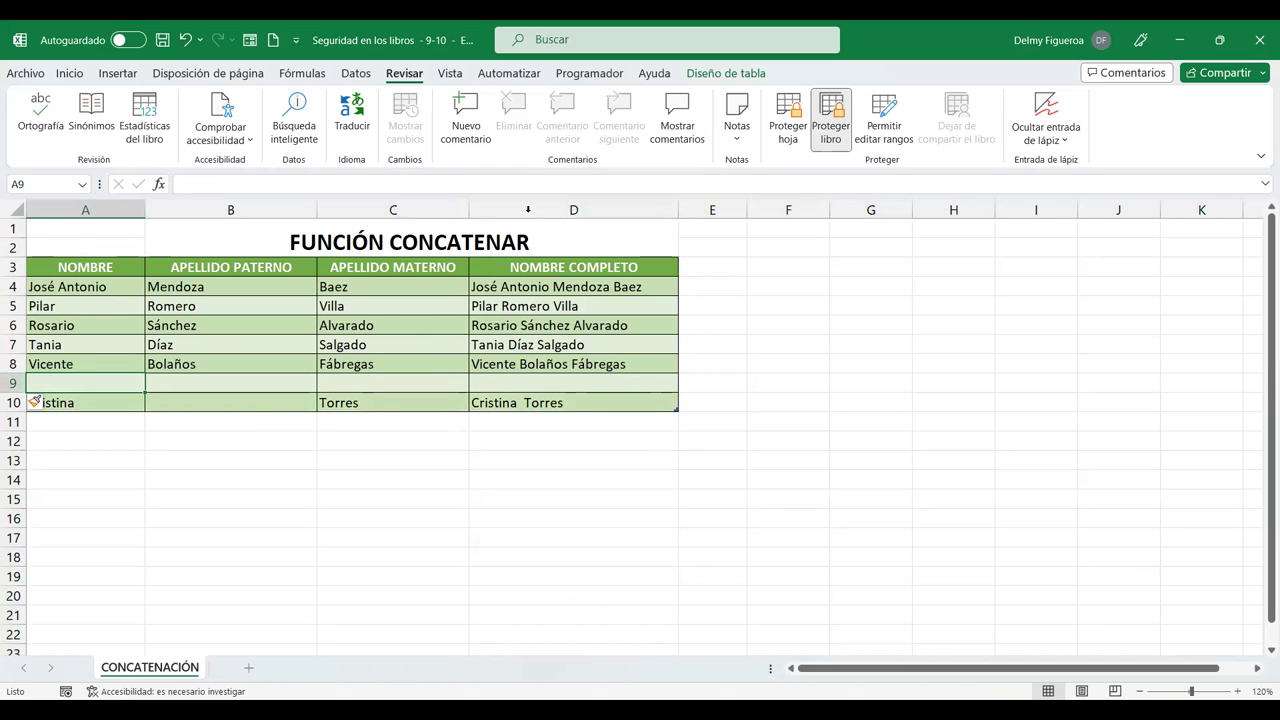
Insert an empty column A so the table shifts to columns B–E
{"action": "left_click", "coordinate": [97, 204]}
{"action": "right_click", "coordinate": [97, 204]}
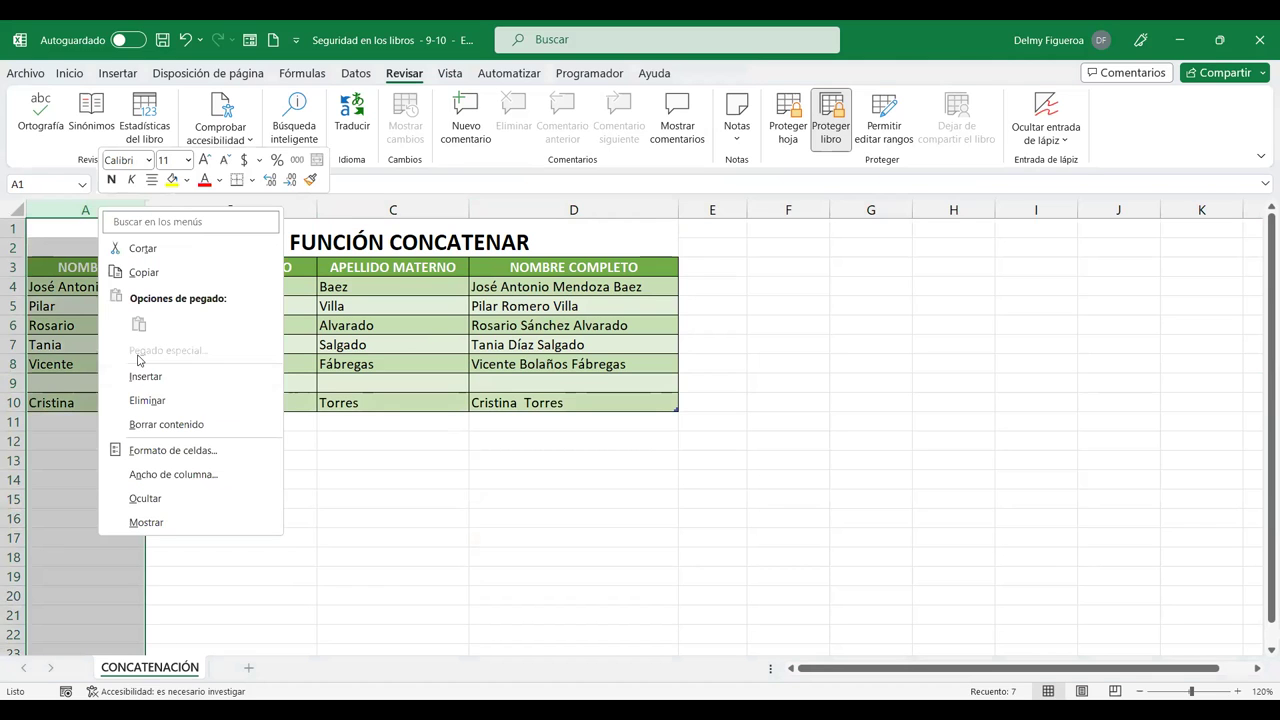
{"action": "left_click", "coordinate": [145, 376]}
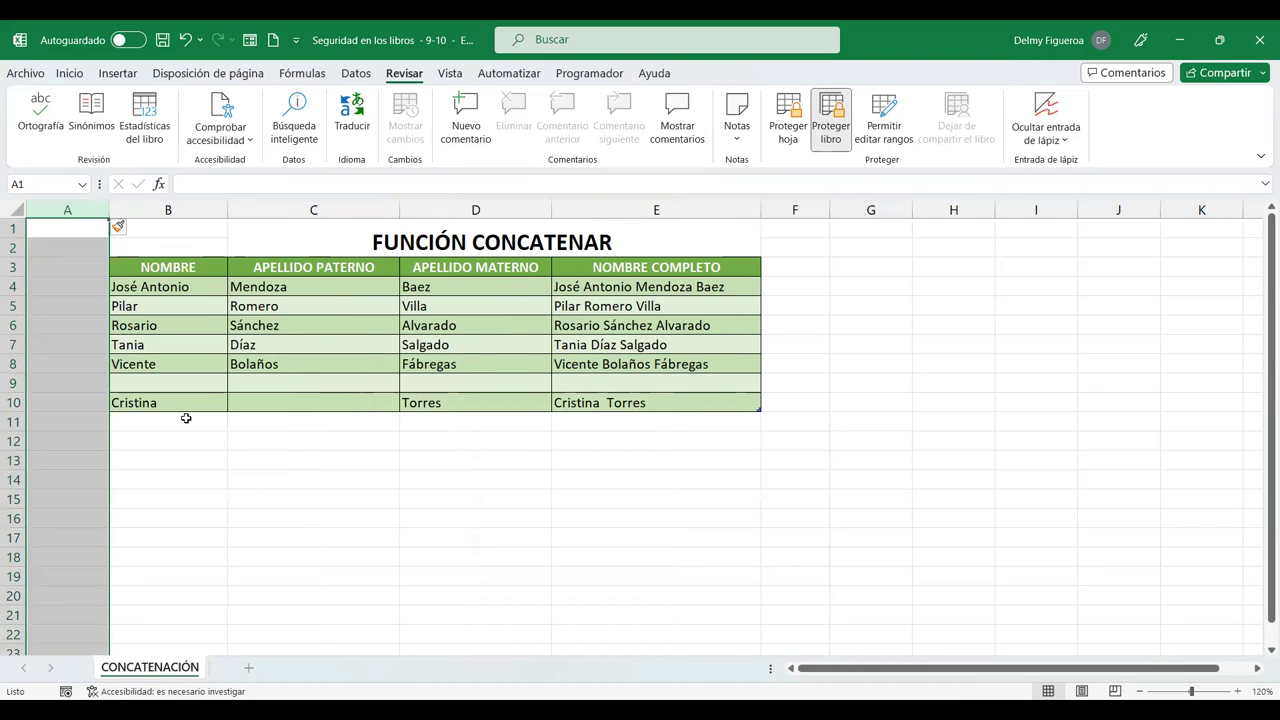
{"action": "left_click", "coordinate": [186, 418]}
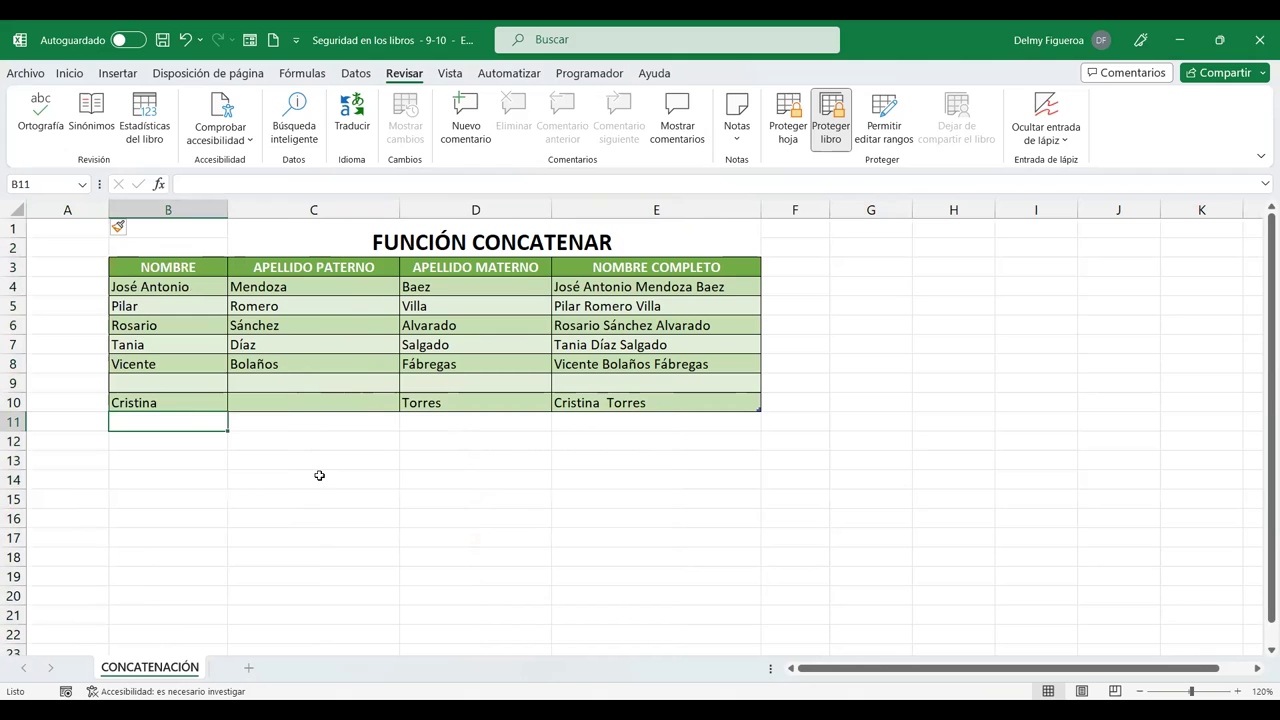
{"action": "left_click", "coordinate": [320, 437]}
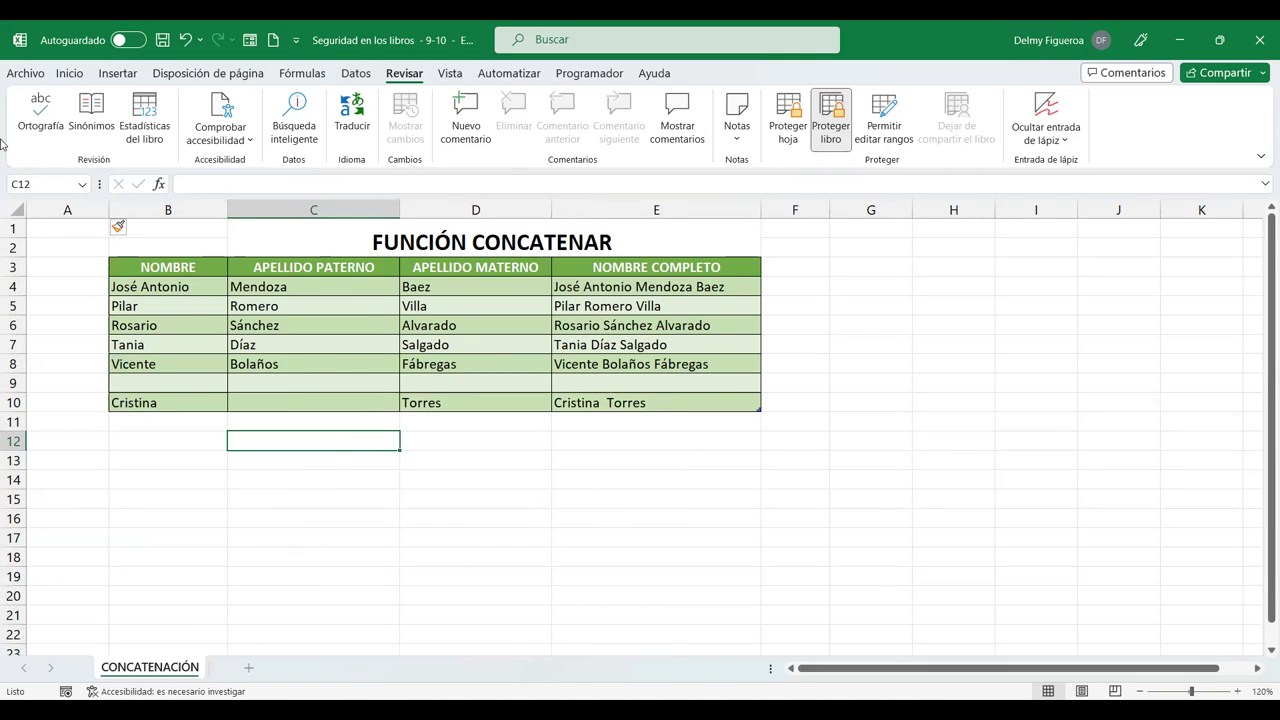
Set the workbook to Always Open Read-Only from File > Info, then begin closing it
{"action": "left_click", "coordinate": [27, 78]}
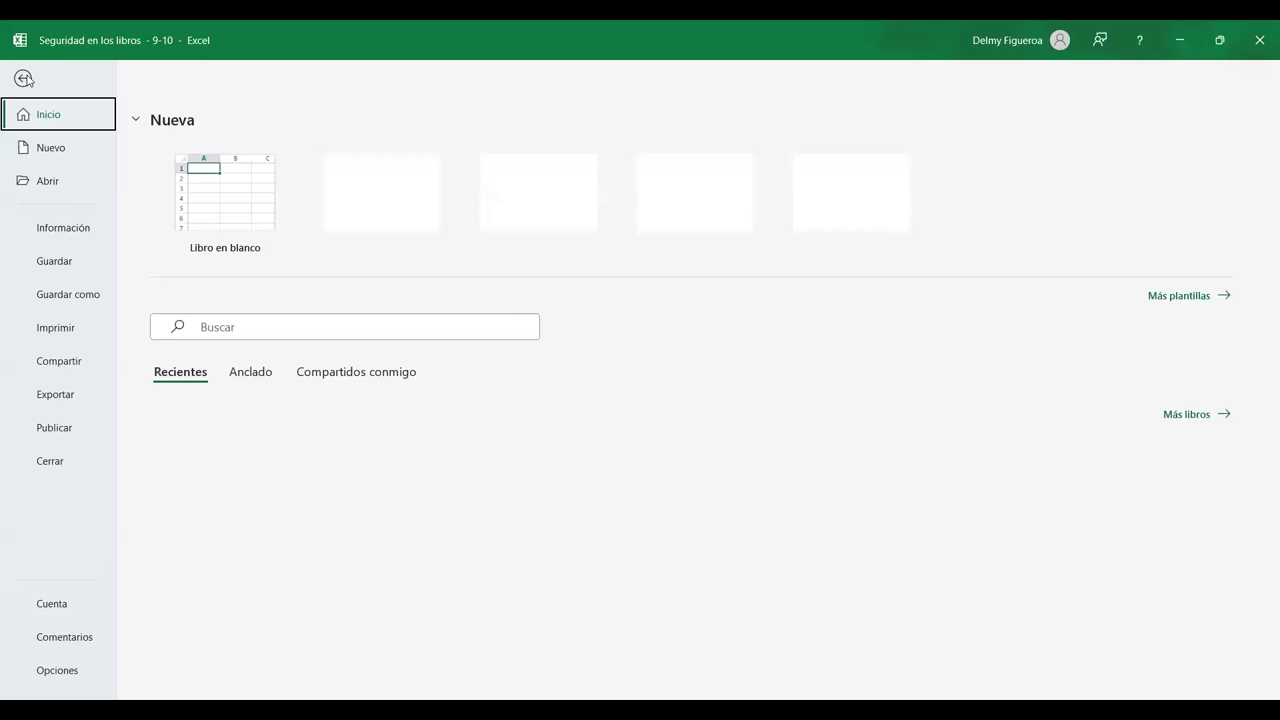
{"action": "left_click", "coordinate": [69, 234]}
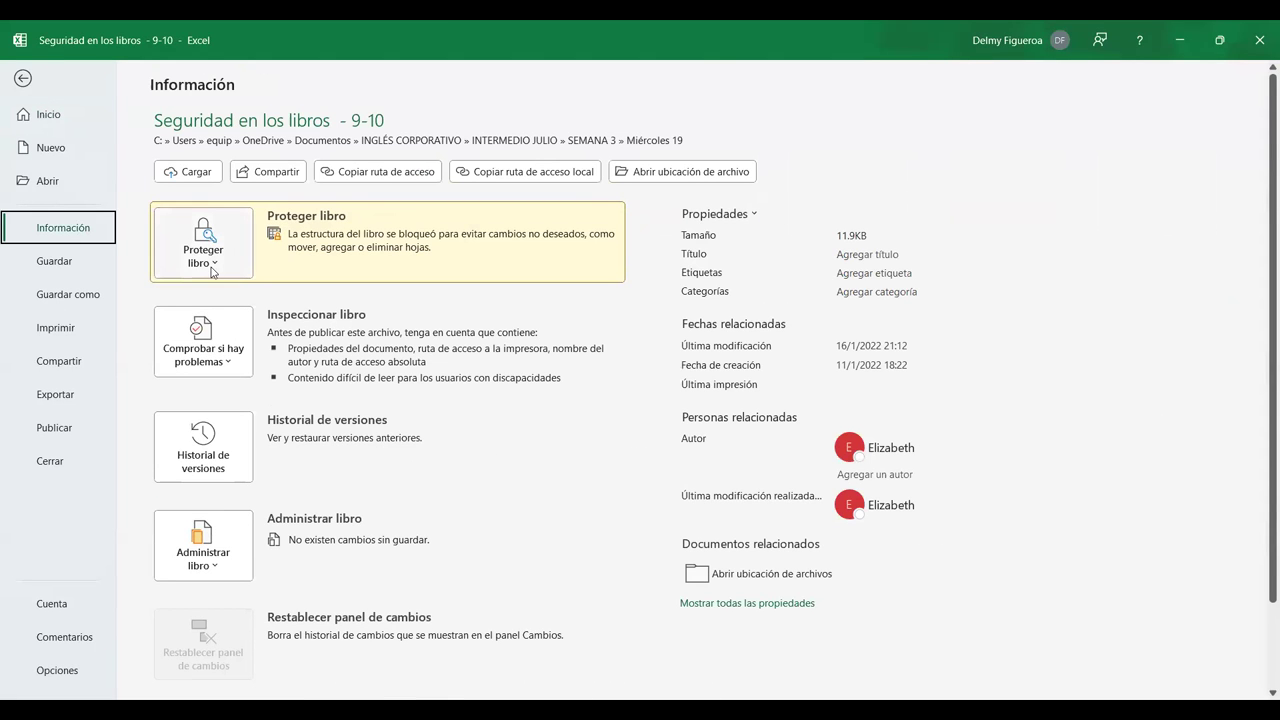
{"action": "left_click", "coordinate": [214, 268]}
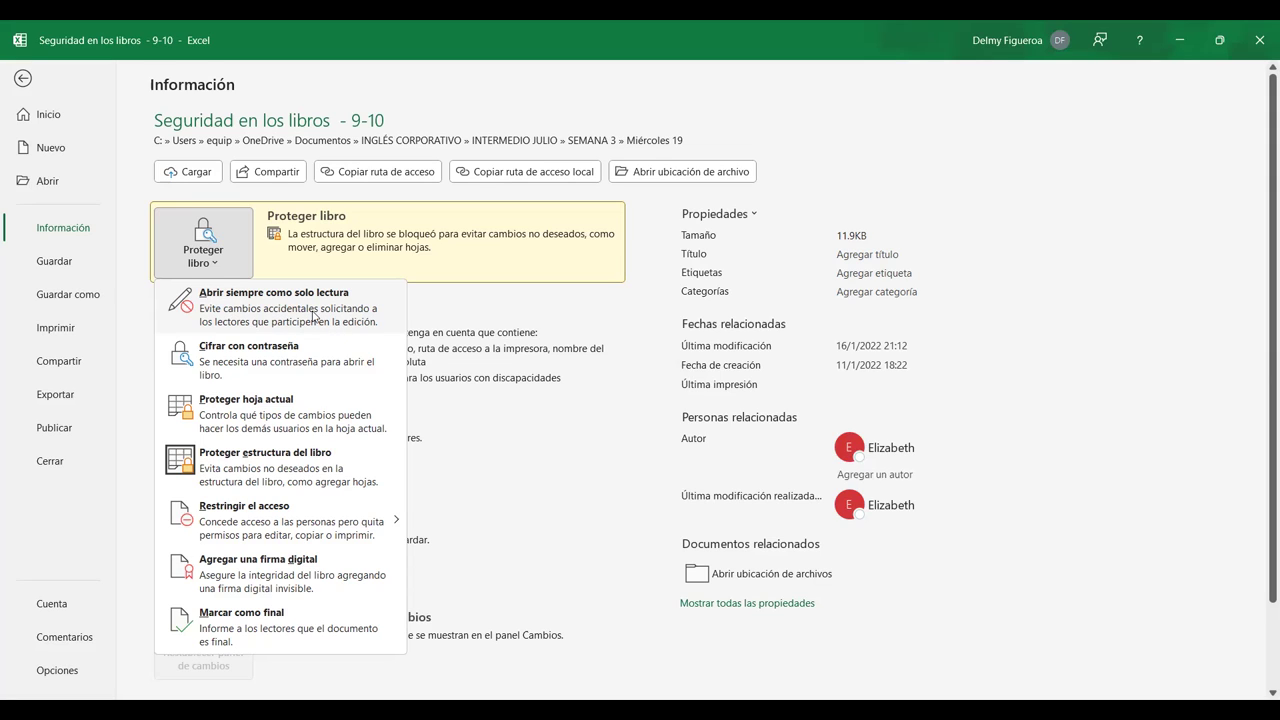
{"action": "left_click", "coordinate": [289, 320]}
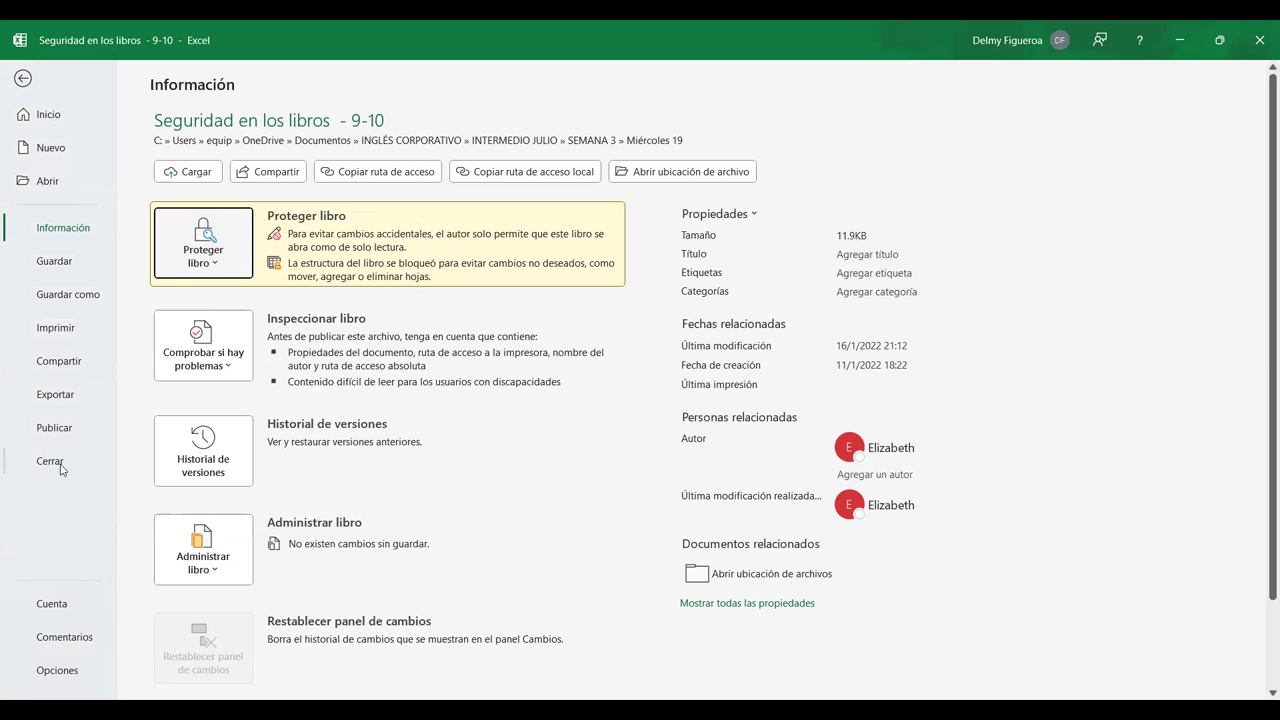
{"action": "key", "text": "Escape"}
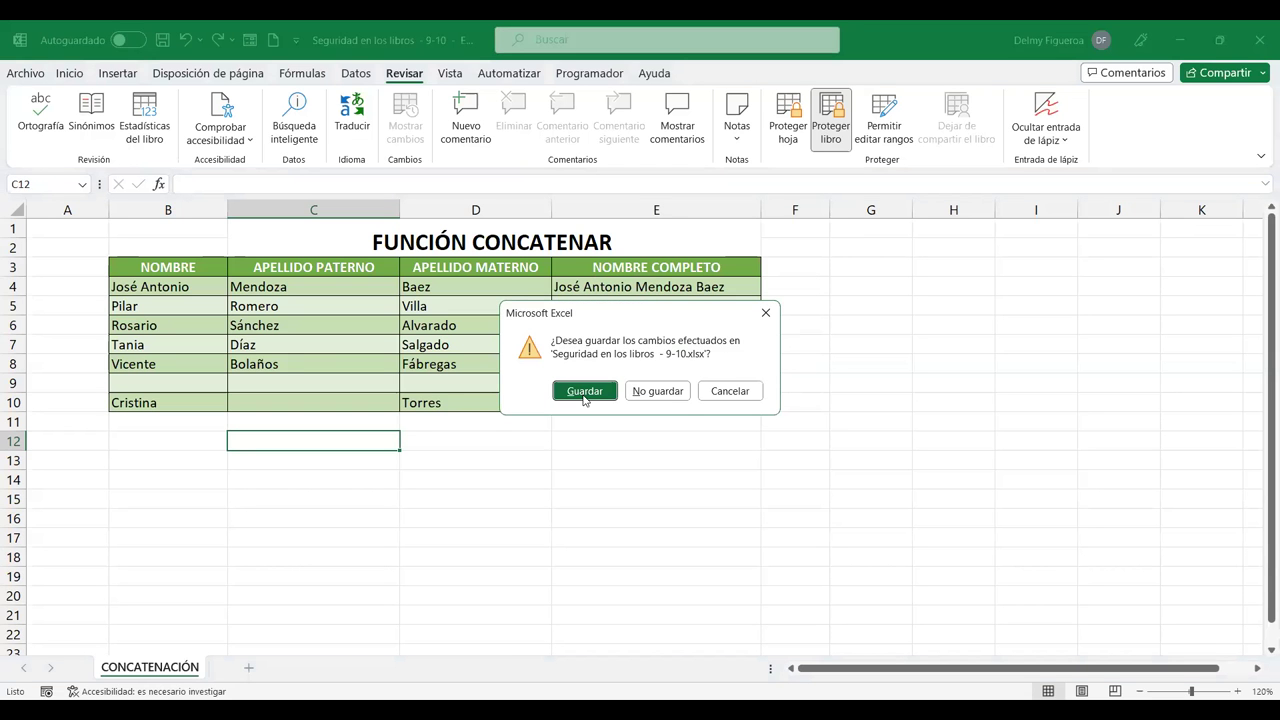
Choose Guardar to save 'Seguridad en los libros - 9-10' as it closes
{"action": "left_click", "coordinate": [586, 391]}
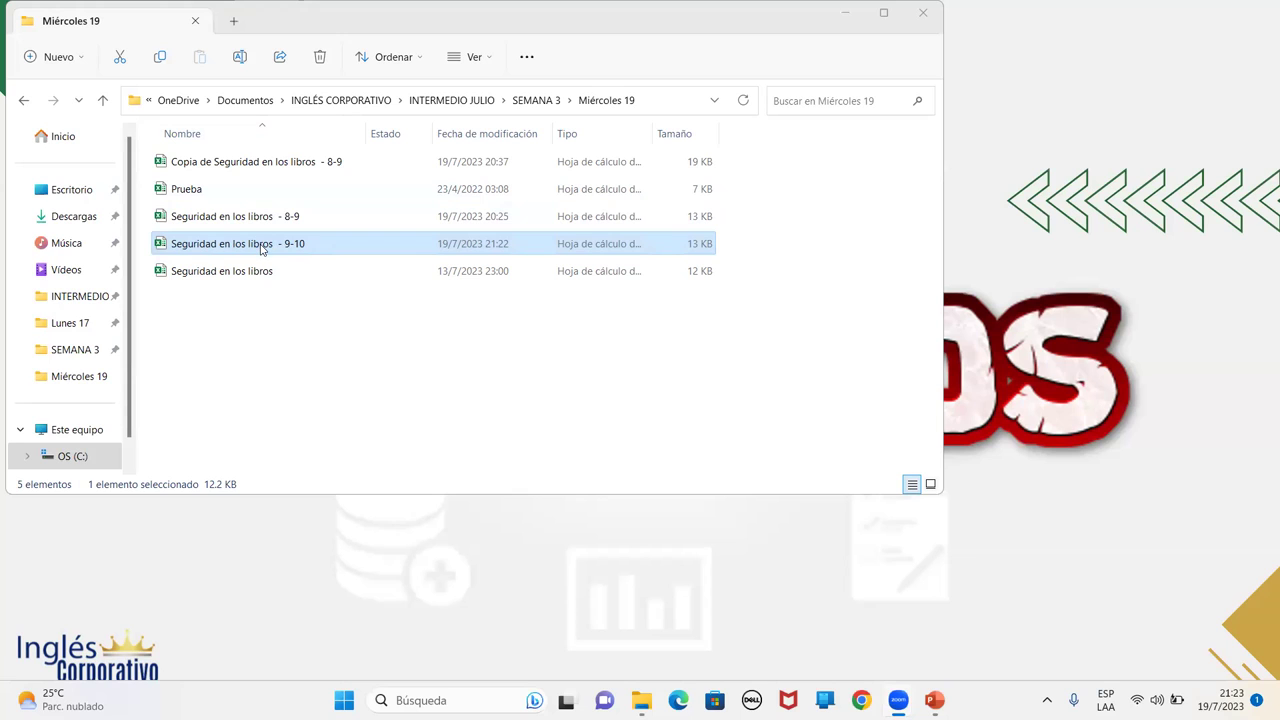
Open 'Seguridad en los libros - 9-10' from Miércoles 19, declining the read-only suggestion
{"action": "double_click", "coordinate": [261, 248]}
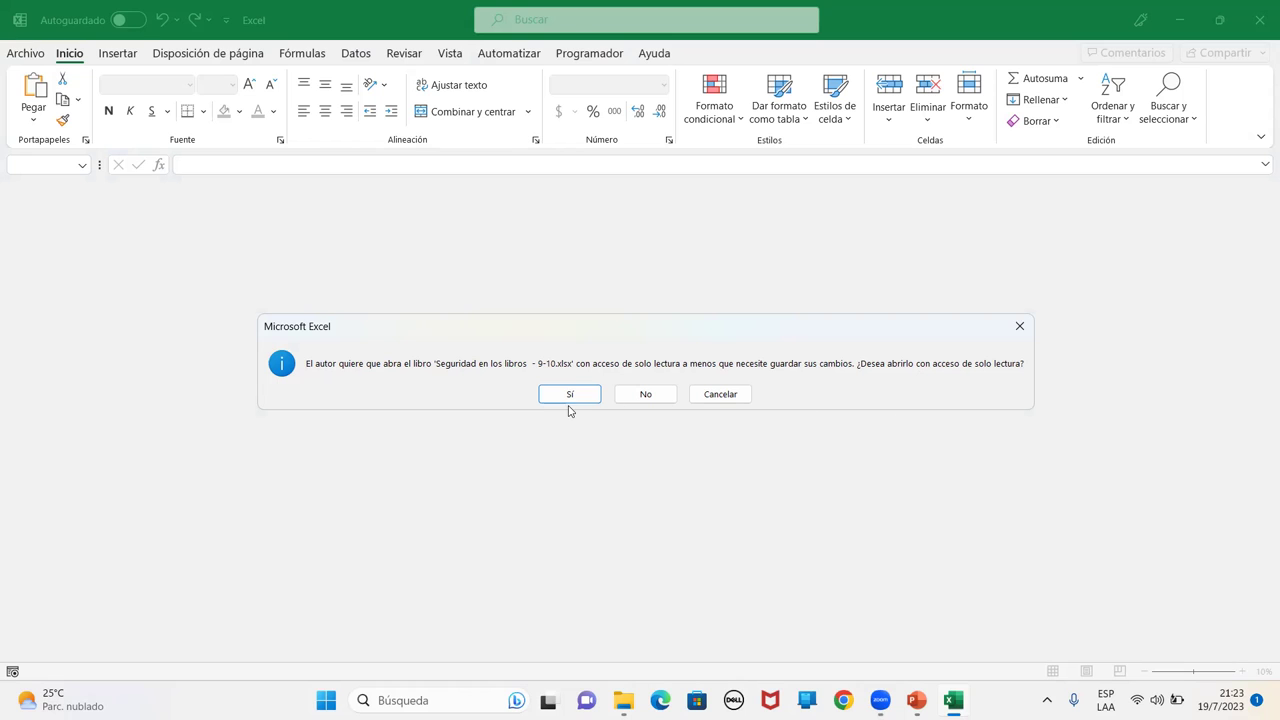
{"action": "left_click", "coordinate": [646, 396]}
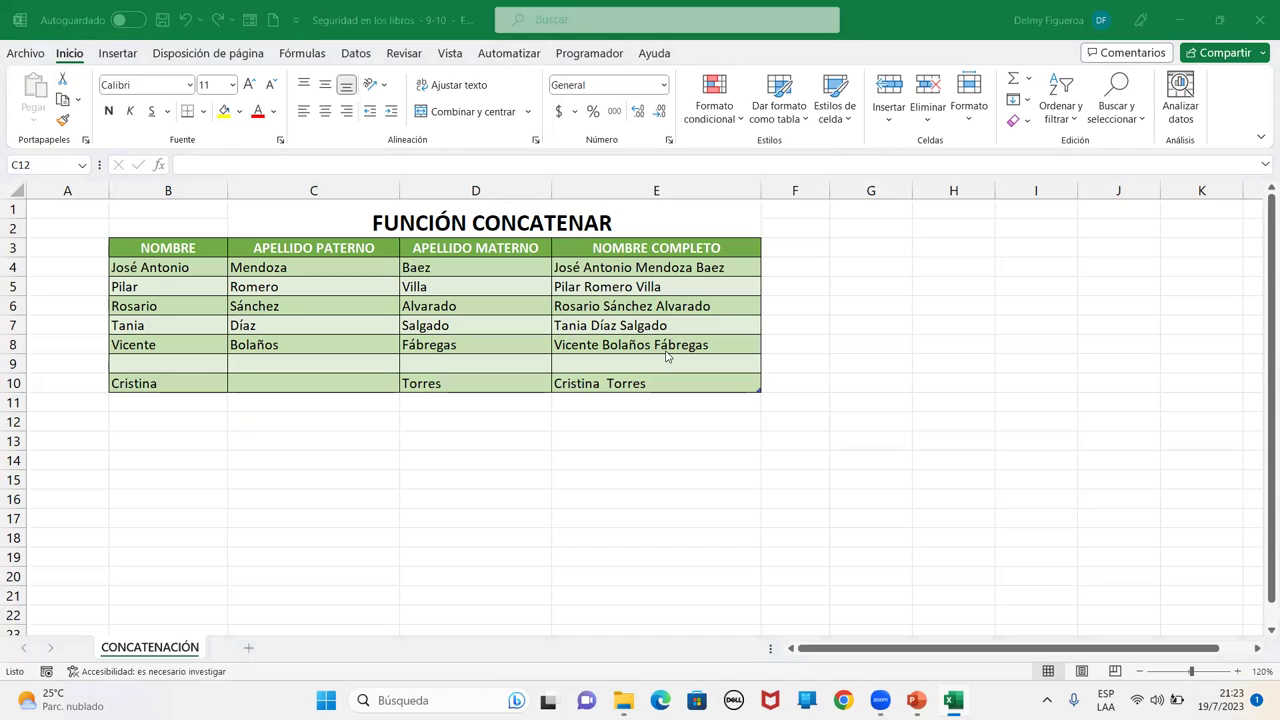
Enter a new person's first name in B9 and surname in D9, then save
{"action": "left_click", "coordinate": [156, 362]}
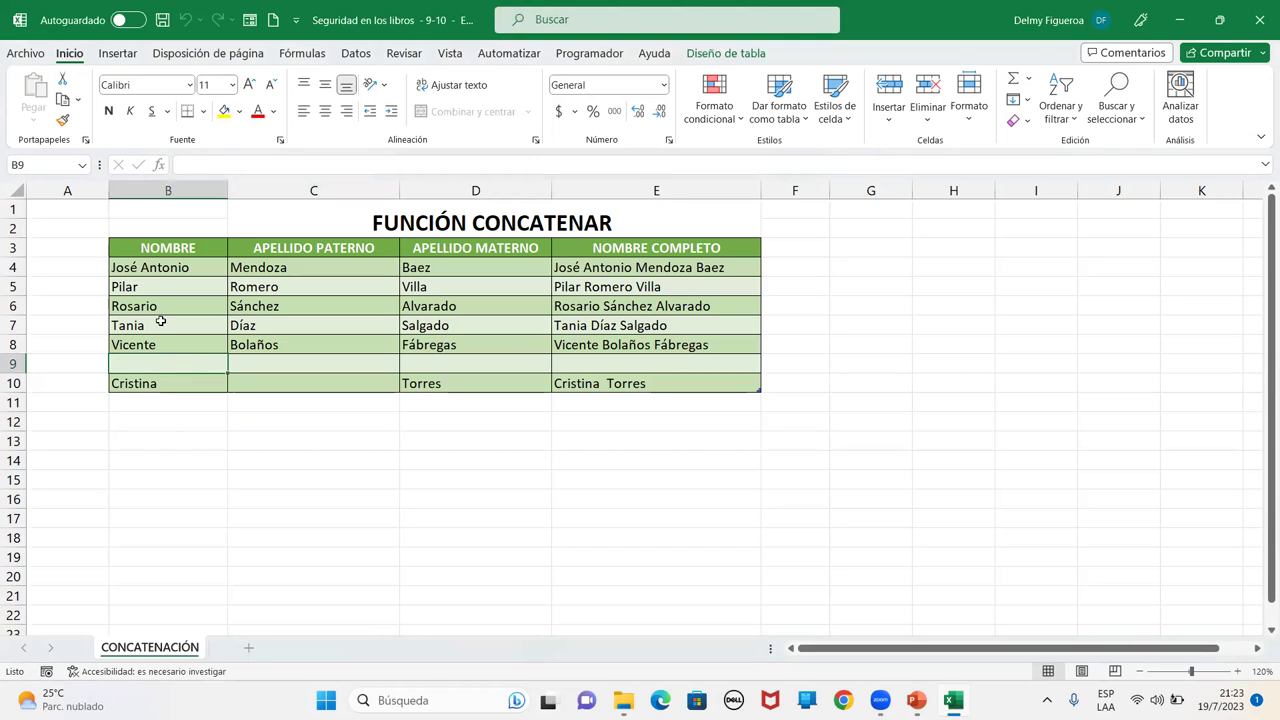
{"action": "key", "text": "Tab"}
{"action": "key", "text": "Tab"}
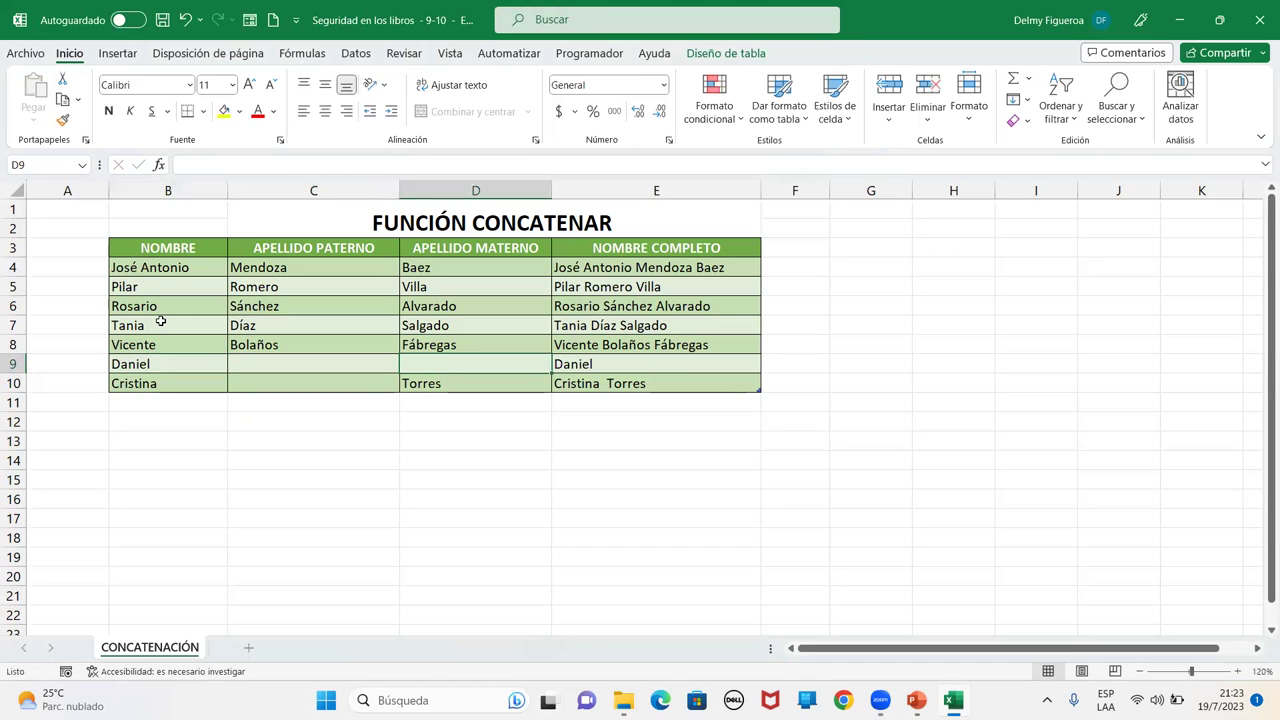
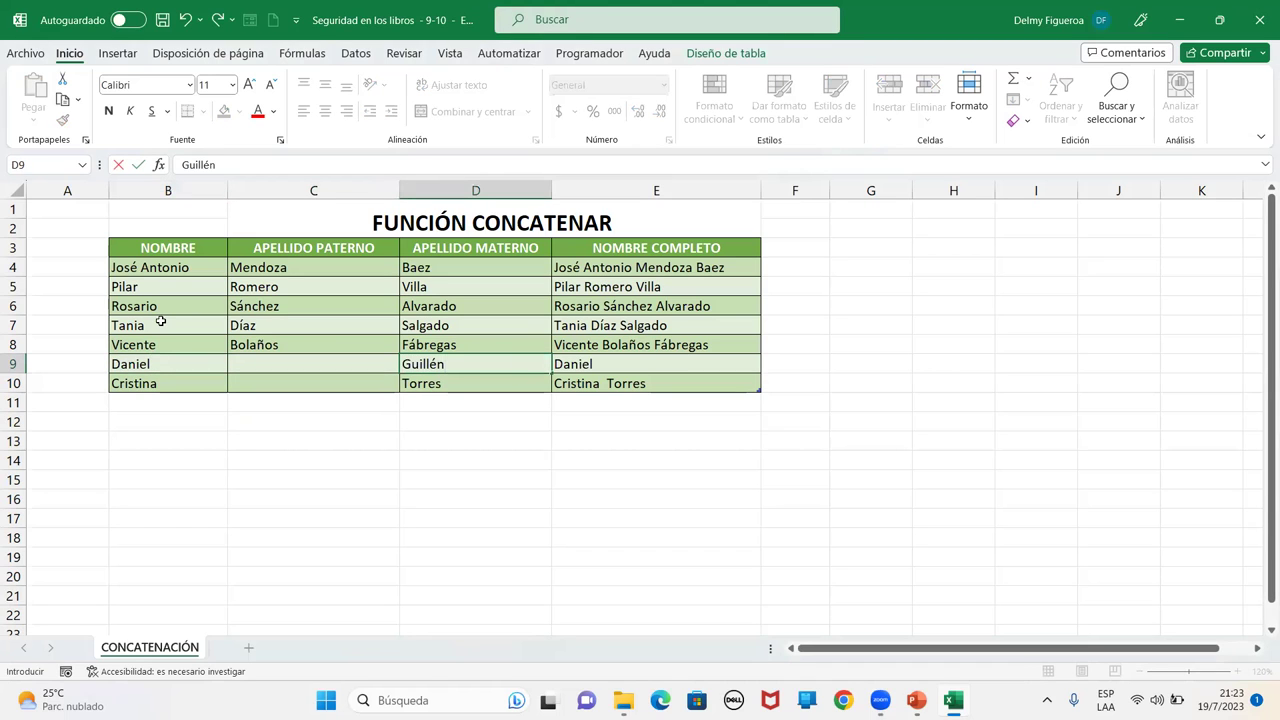
{"action": "key", "text": "Return"}
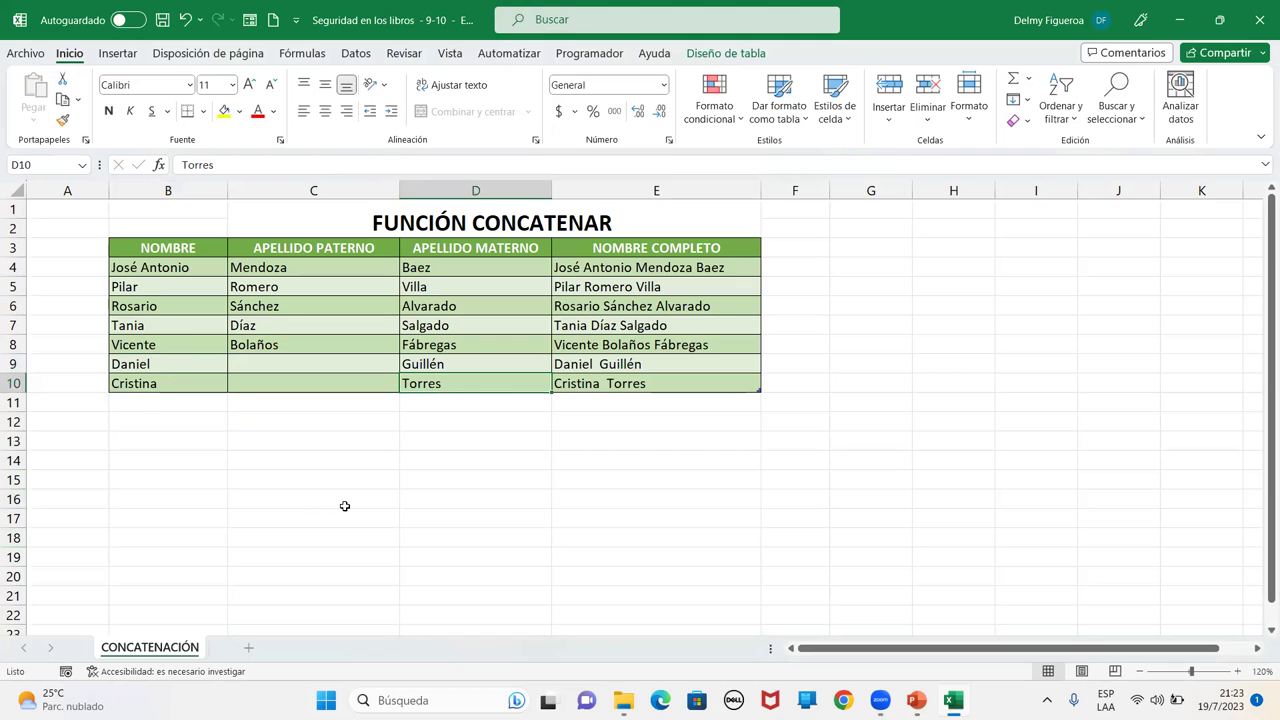
{"action": "left_click", "coordinate": [342, 505]}
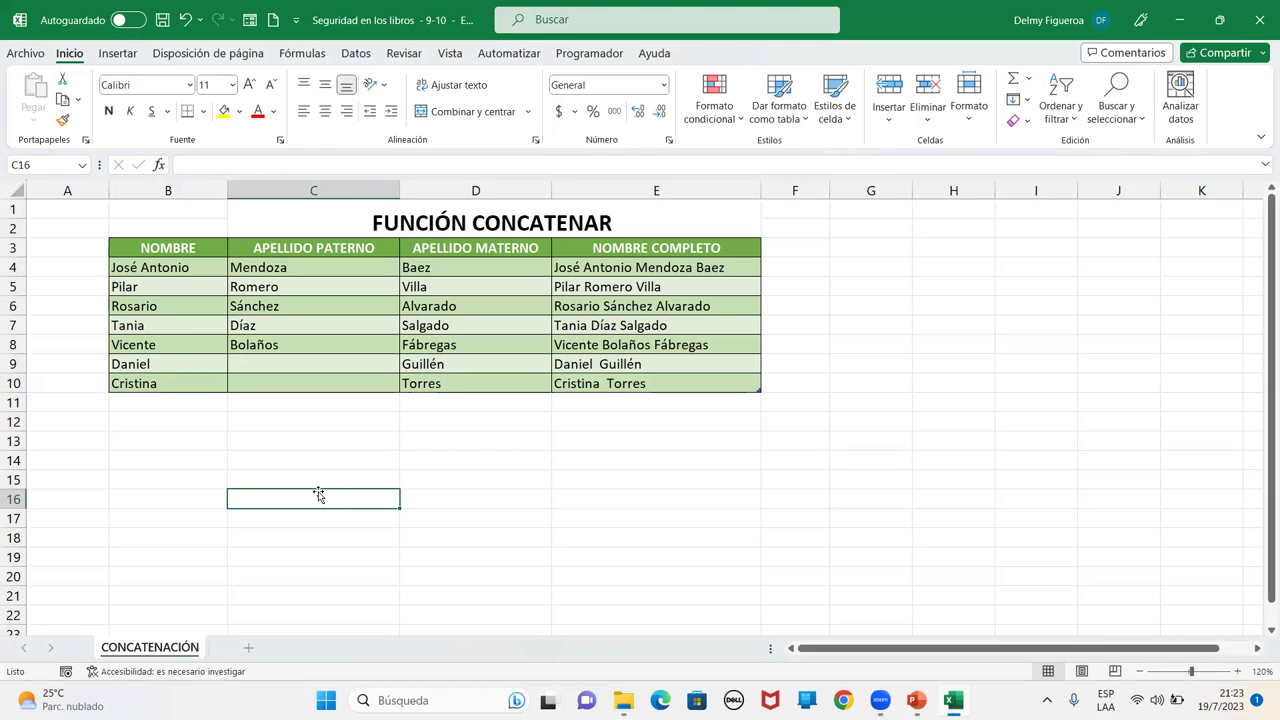
{"action": "left_click", "coordinate": [164, 20]}
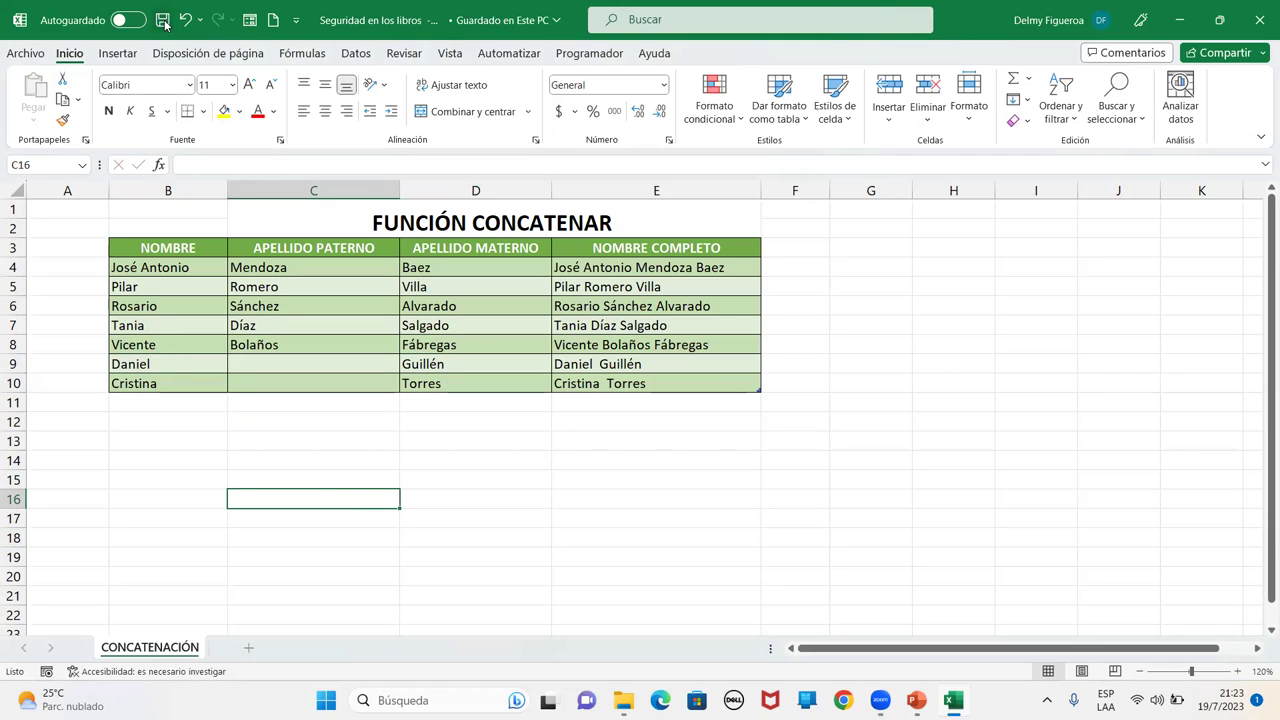
{"action": "left_click", "coordinate": [468, 474]}
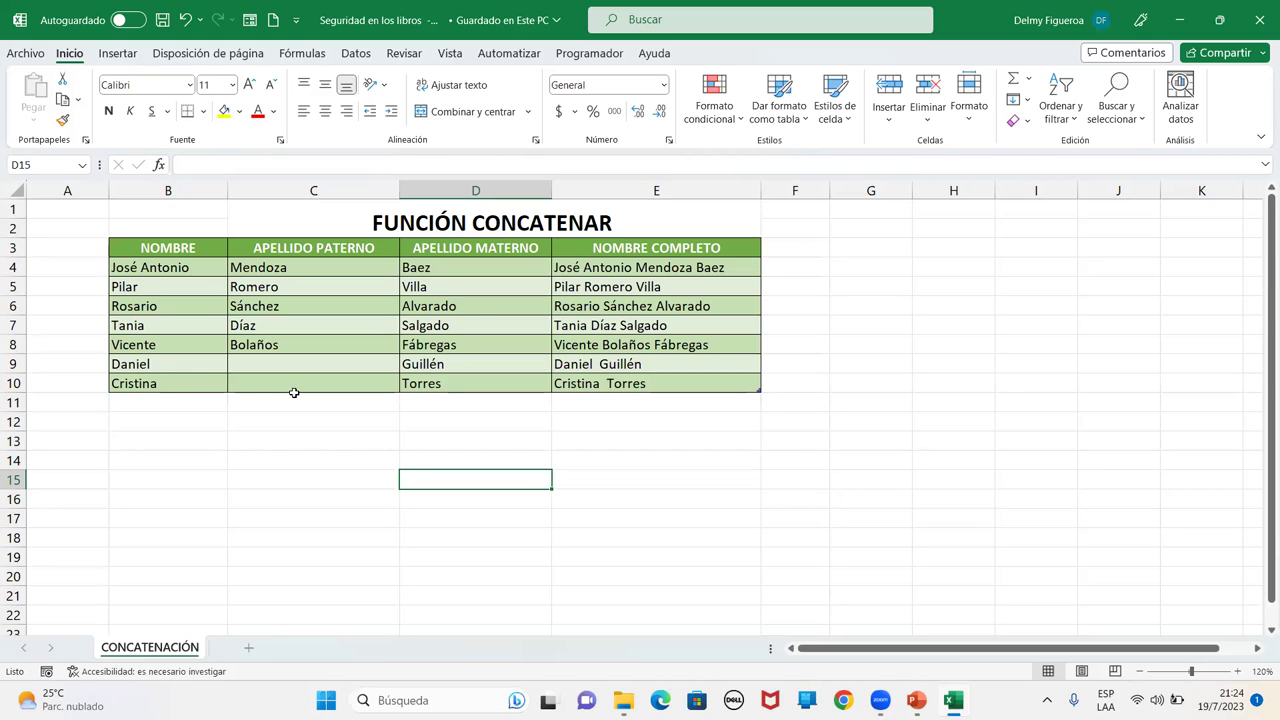
Close the workbook from the File > Info page
{"action": "left_click", "coordinate": [30, 54]}
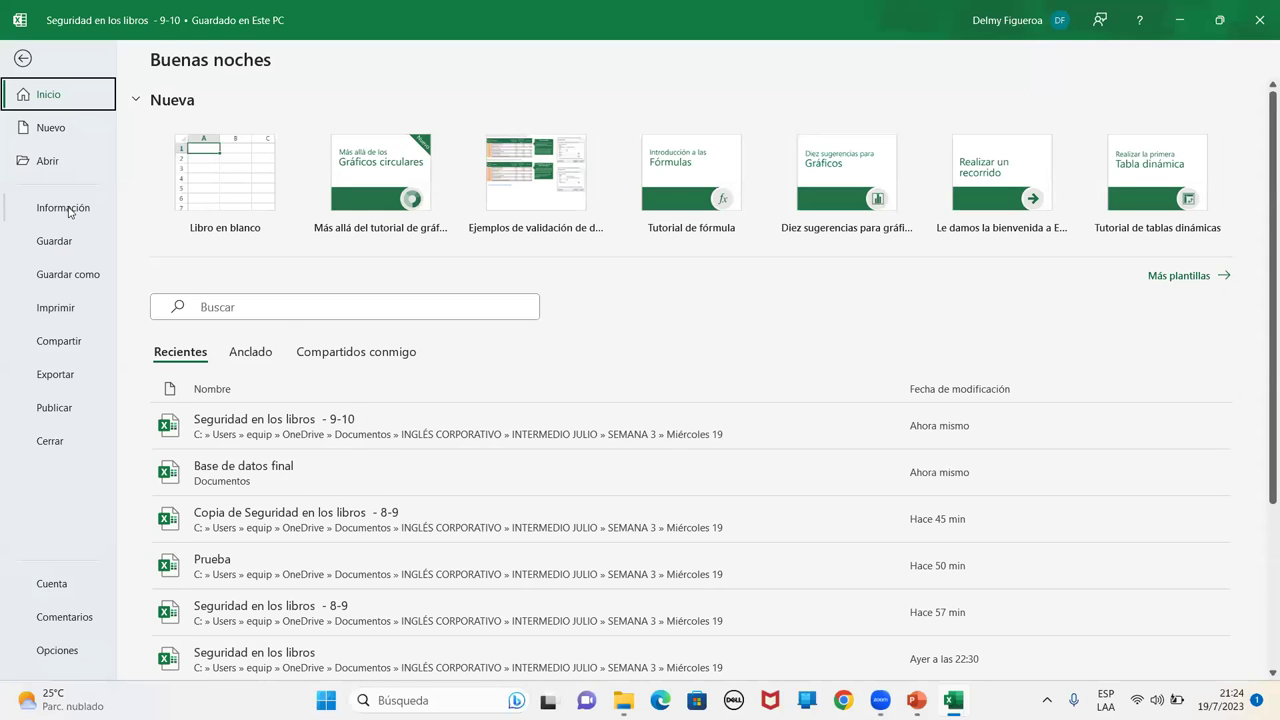
{"action": "left_click", "coordinate": [62, 210]}
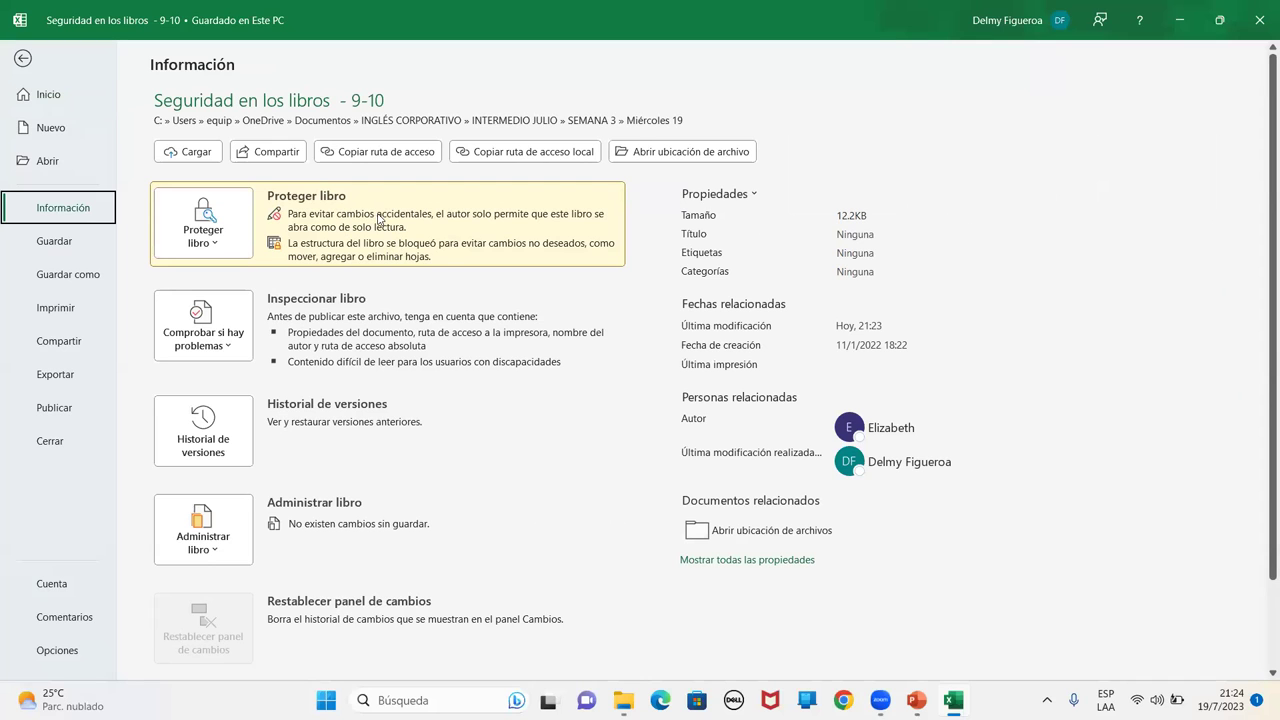
{"action": "left_click", "coordinate": [50, 445]}
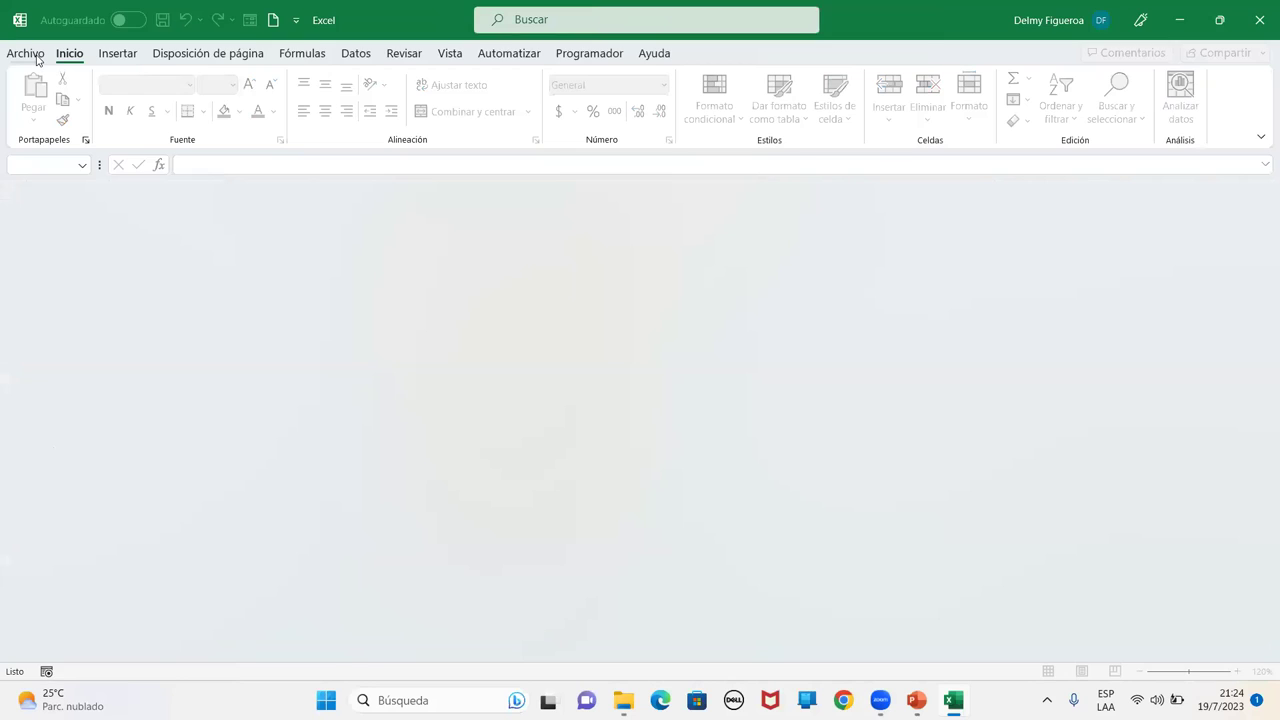
Reopen 'Seguridad en los libros - 9-10' from Recent files in read-only mode
{"action": "left_click", "coordinate": [37, 60]}
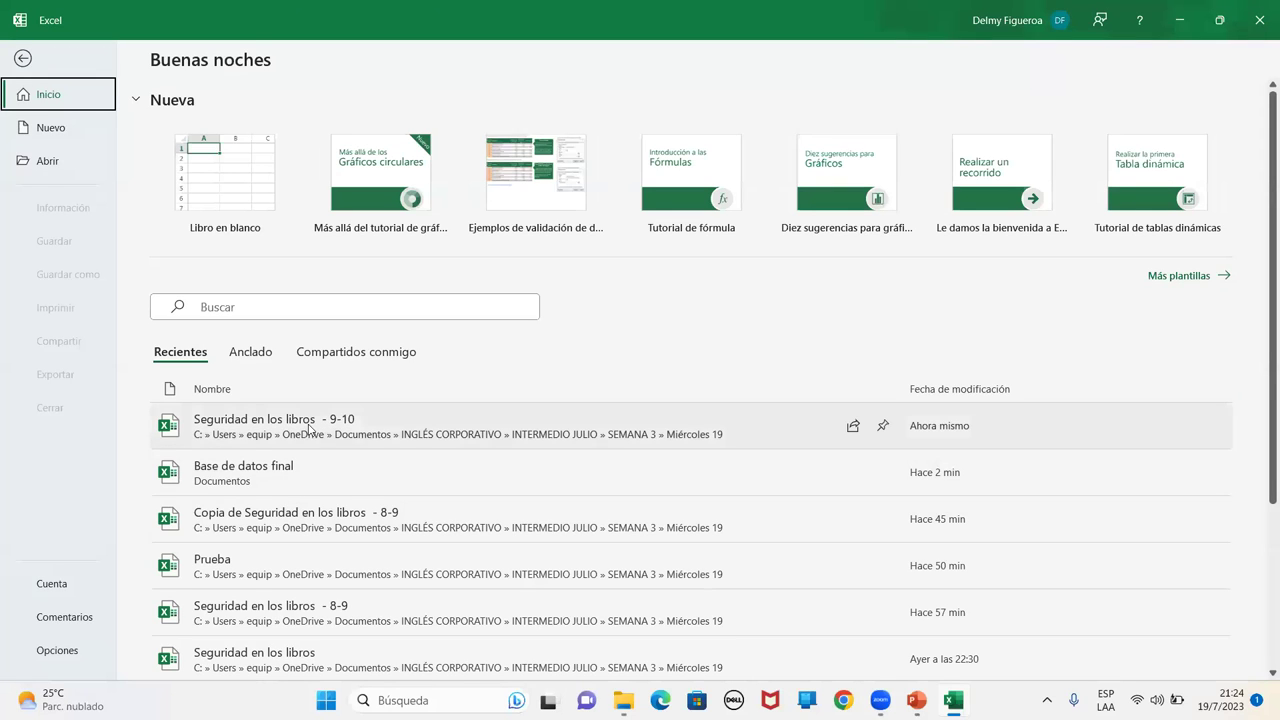
{"action": "left_click", "coordinate": [320, 433]}
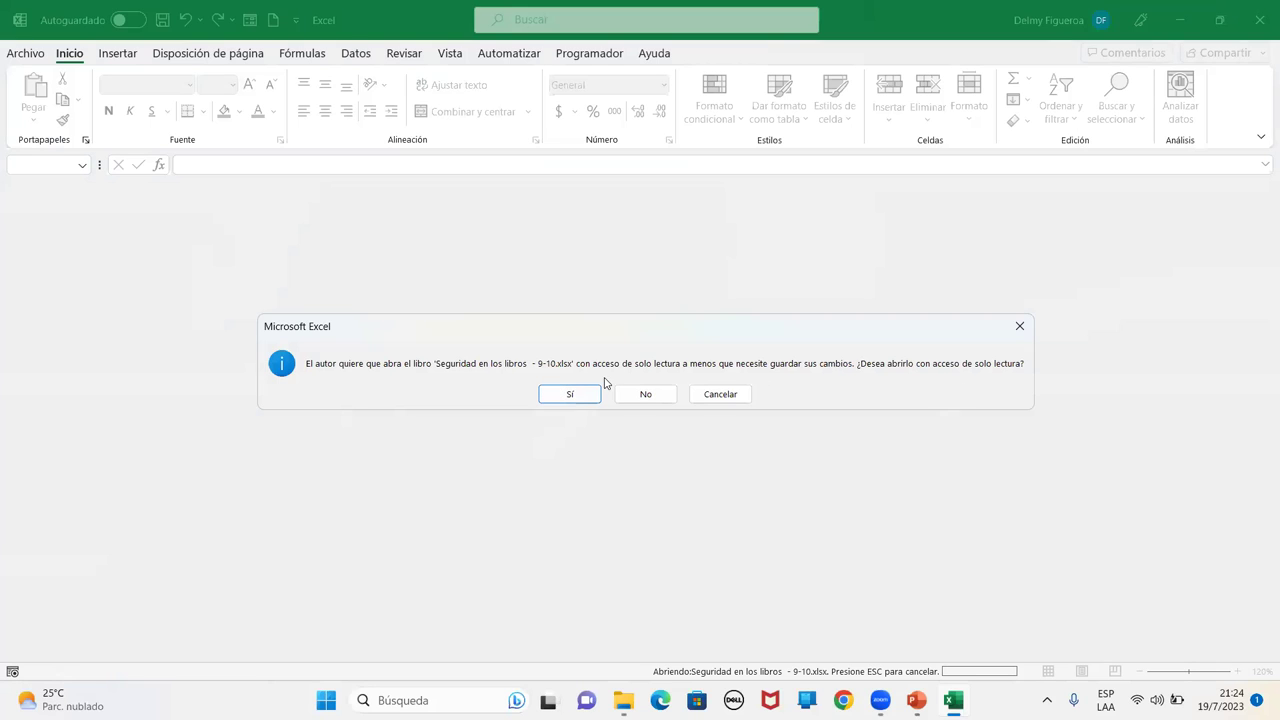
{"action": "left_click", "coordinate": [572, 398]}
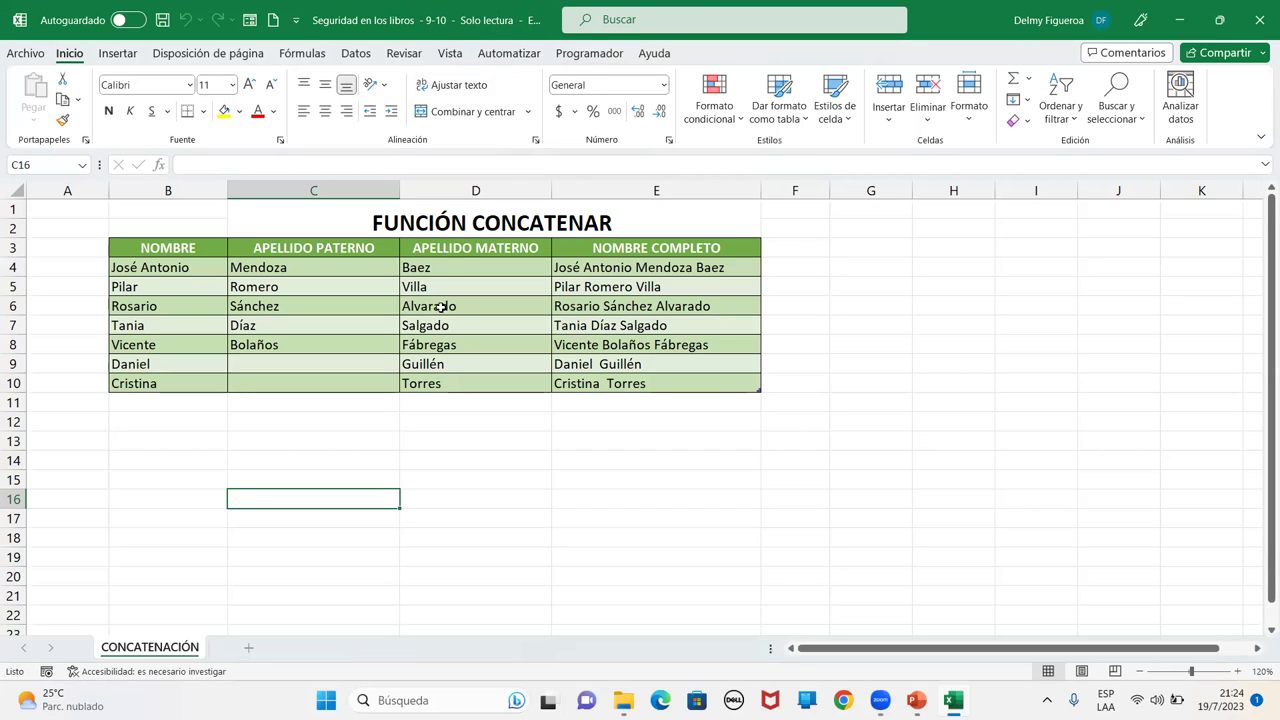
Enter a test entry 'dg' in C16, then clear it again
{"action": "type", "text": "dg"}
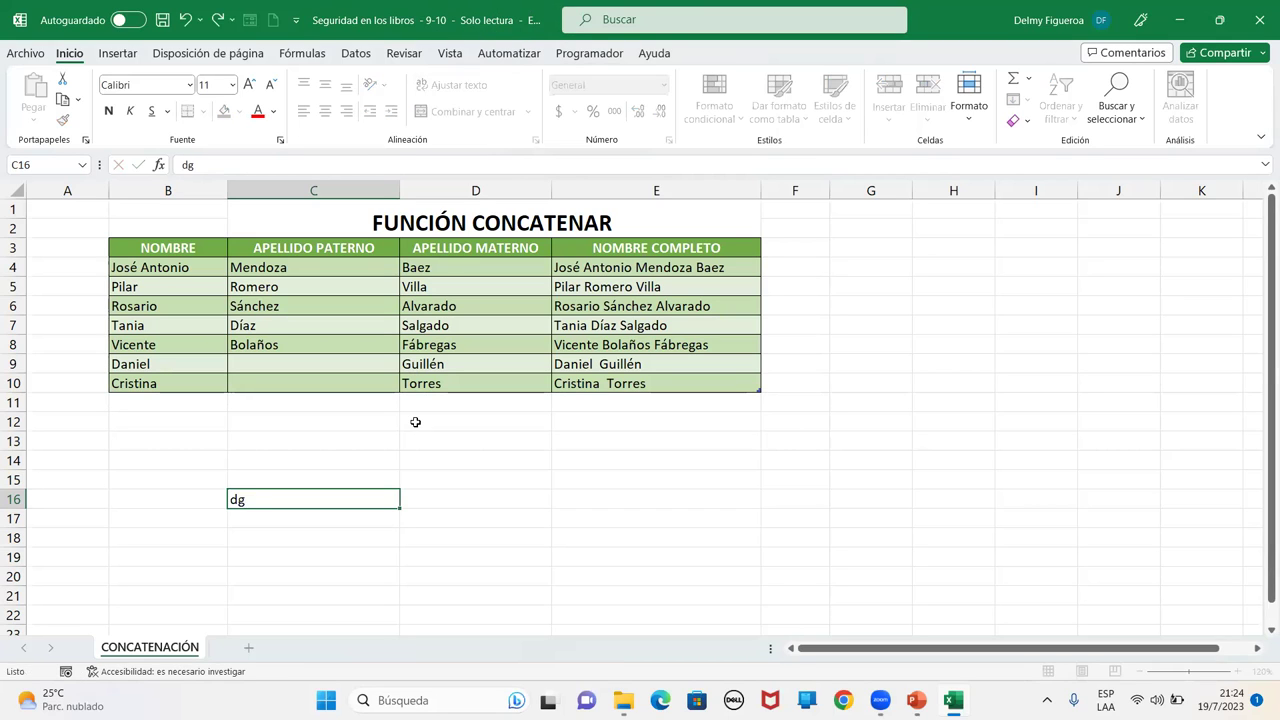
{"action": "key", "text": "Return"}
{"action": "left_click", "coordinate": [266, 494]}
{"action": "key", "text": "Delete"}
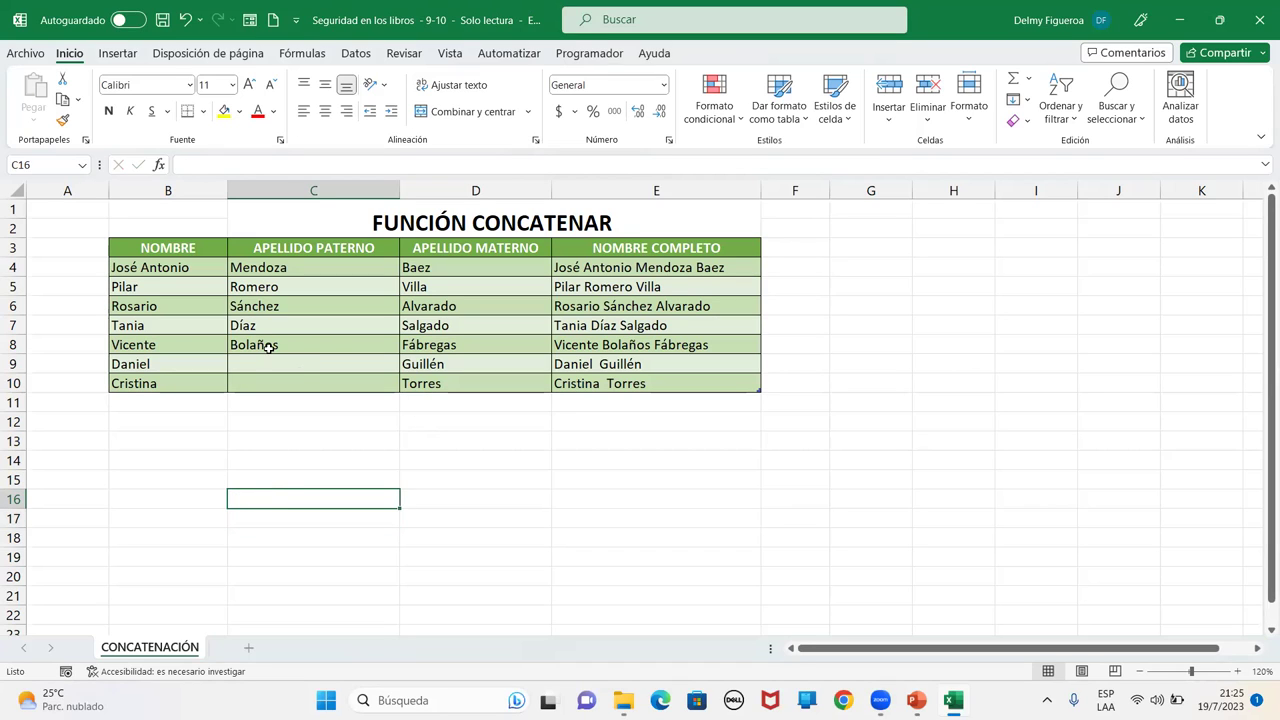
{"action": "left_click", "coordinate": [329, 368]}
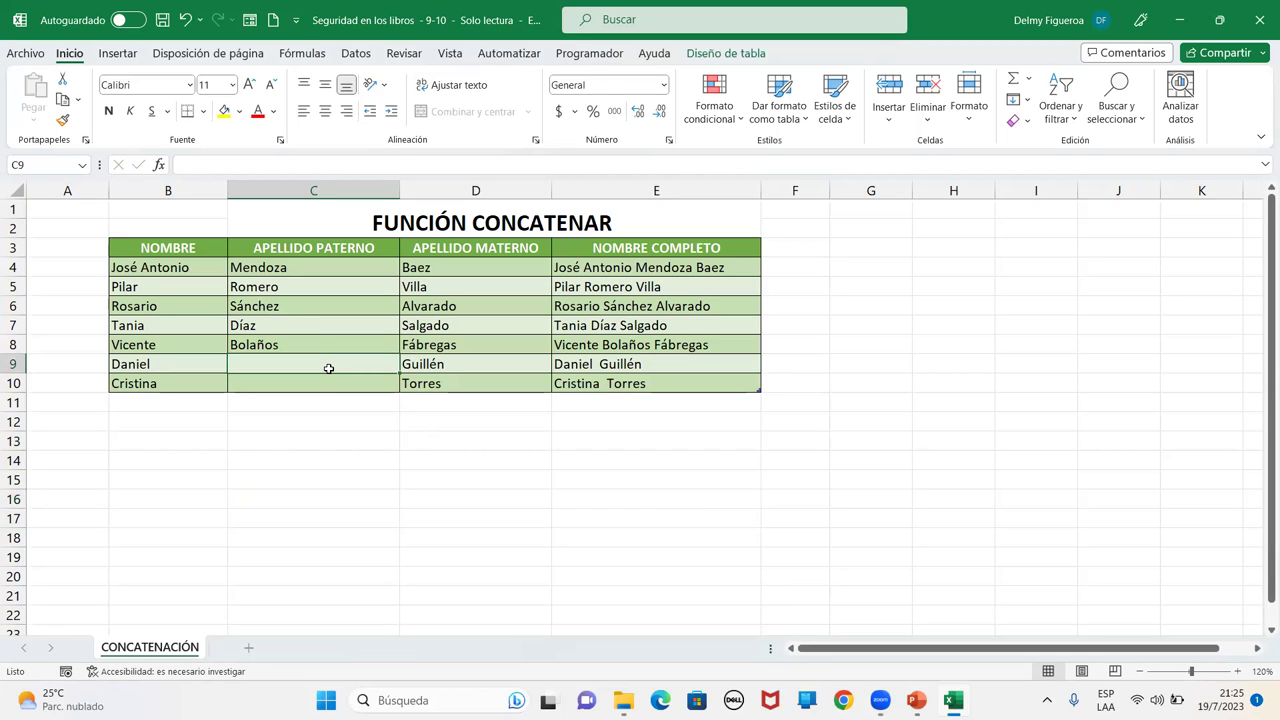
{"action": "type", "text": "Oswaldo"}
{"action": "key", "text": "Return"}
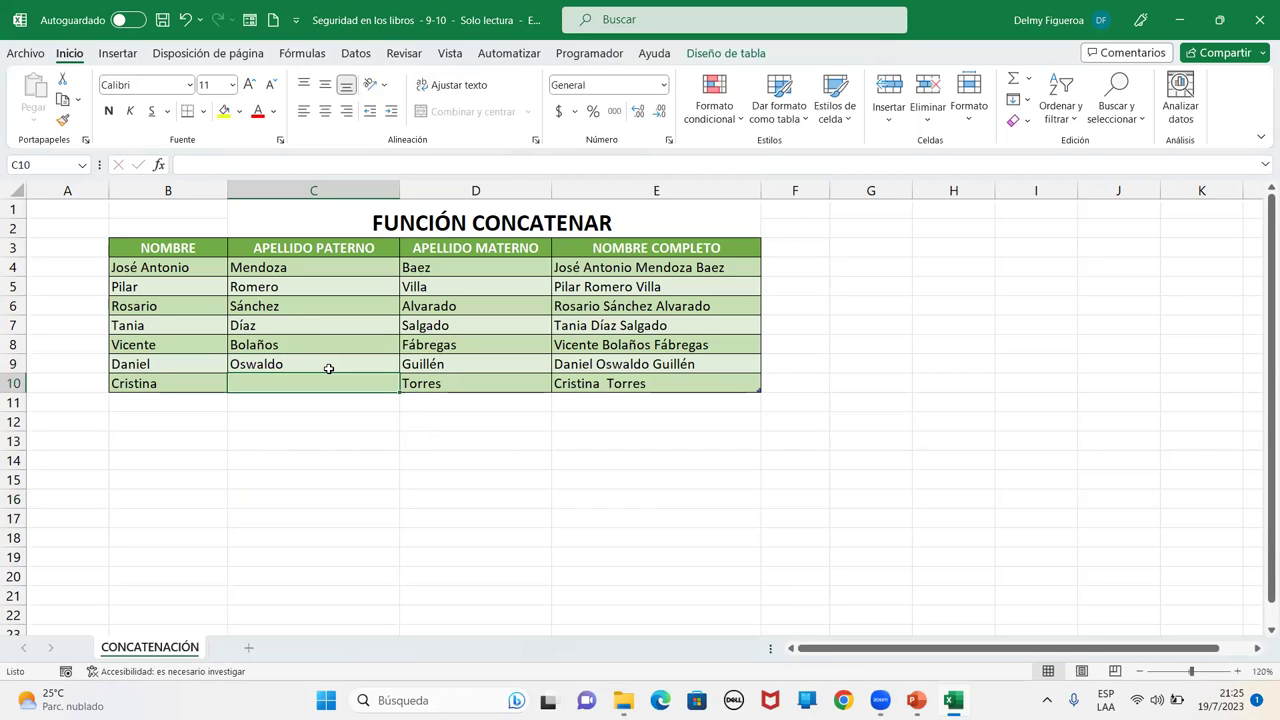
Try saving the read-only workbook and acknowledge the warning that it cannot be saved
{"action": "left_click", "coordinate": [165, 25]}
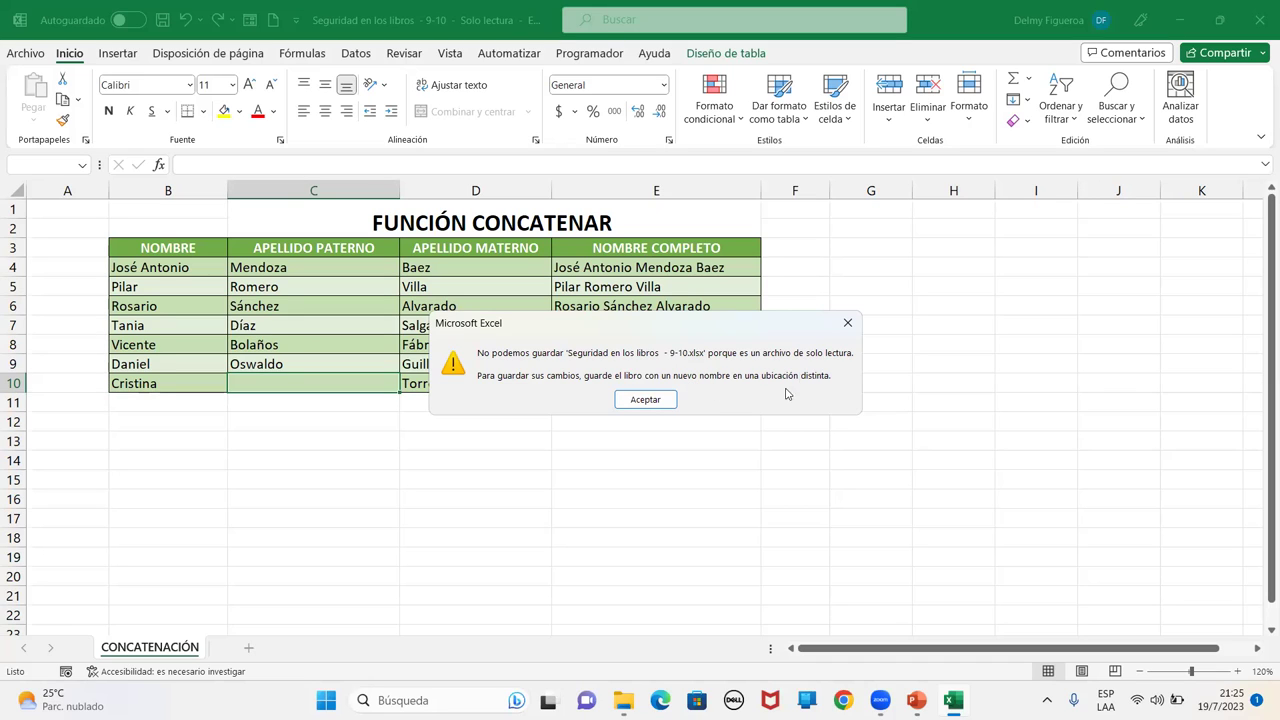
{"action": "left_click", "coordinate": [640, 402]}
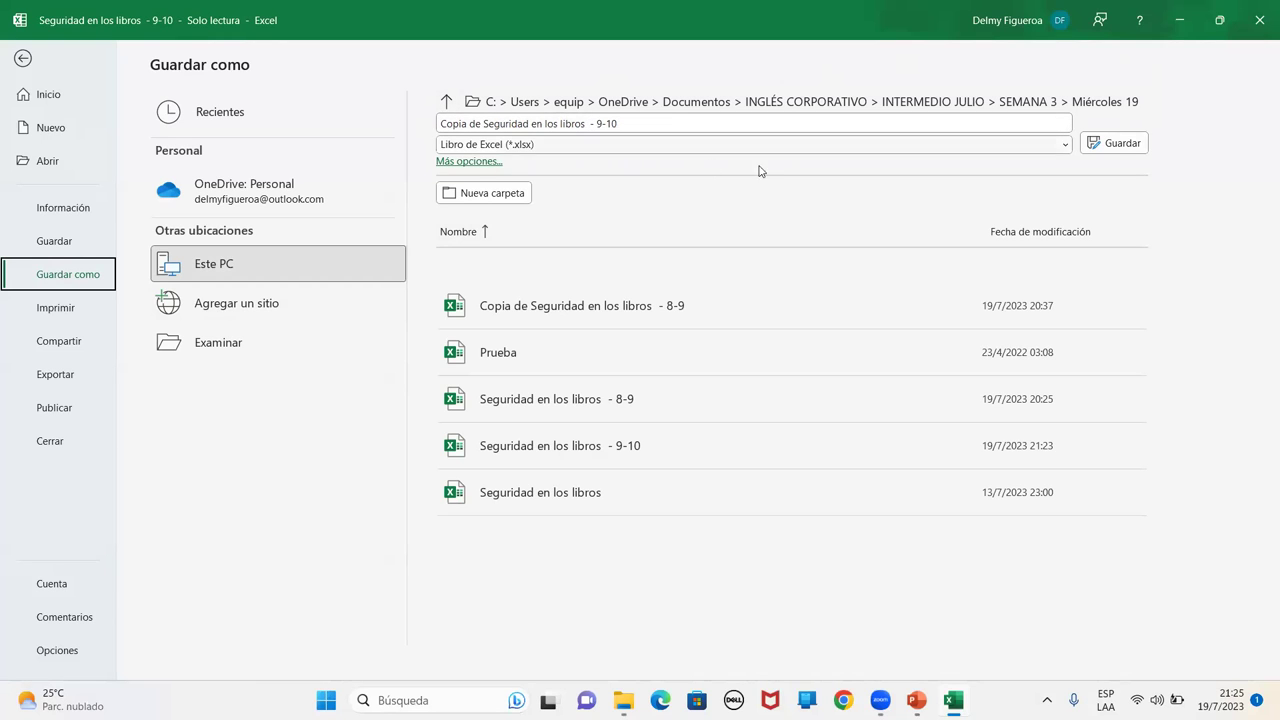
Save a copy named 'Copia de Seguridad en los libros - 9-10' and return to Archivo
{"action": "left_click", "coordinate": [1128, 142]}
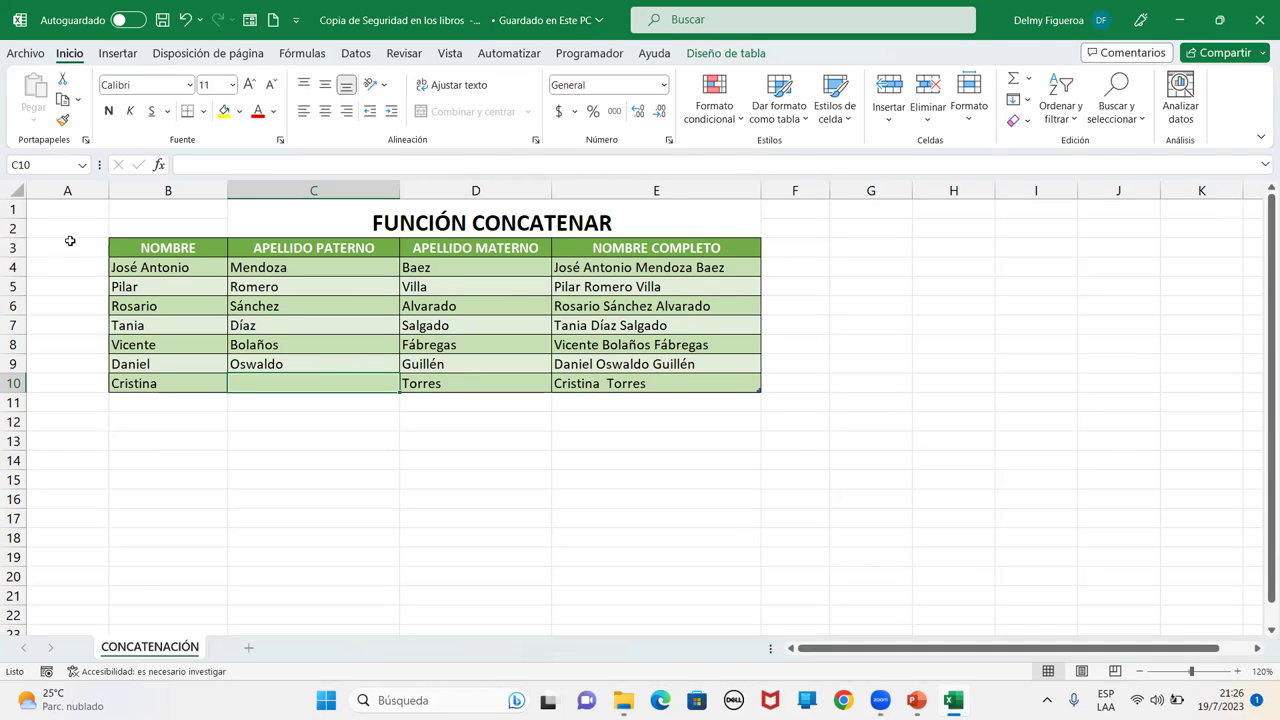
{"action": "left_click", "coordinate": [38, 58]}
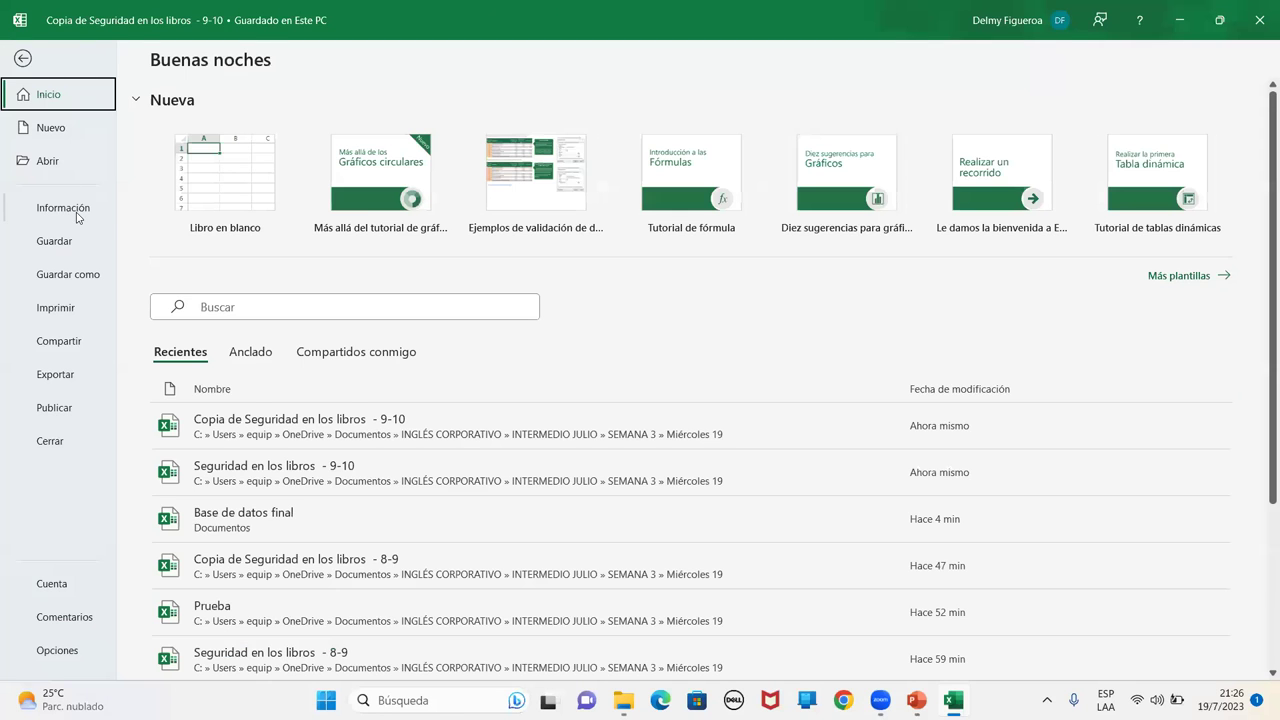
Choose Cifrar con contraseña under Proteger libro on the Información page
{"action": "left_click", "coordinate": [63, 208]}
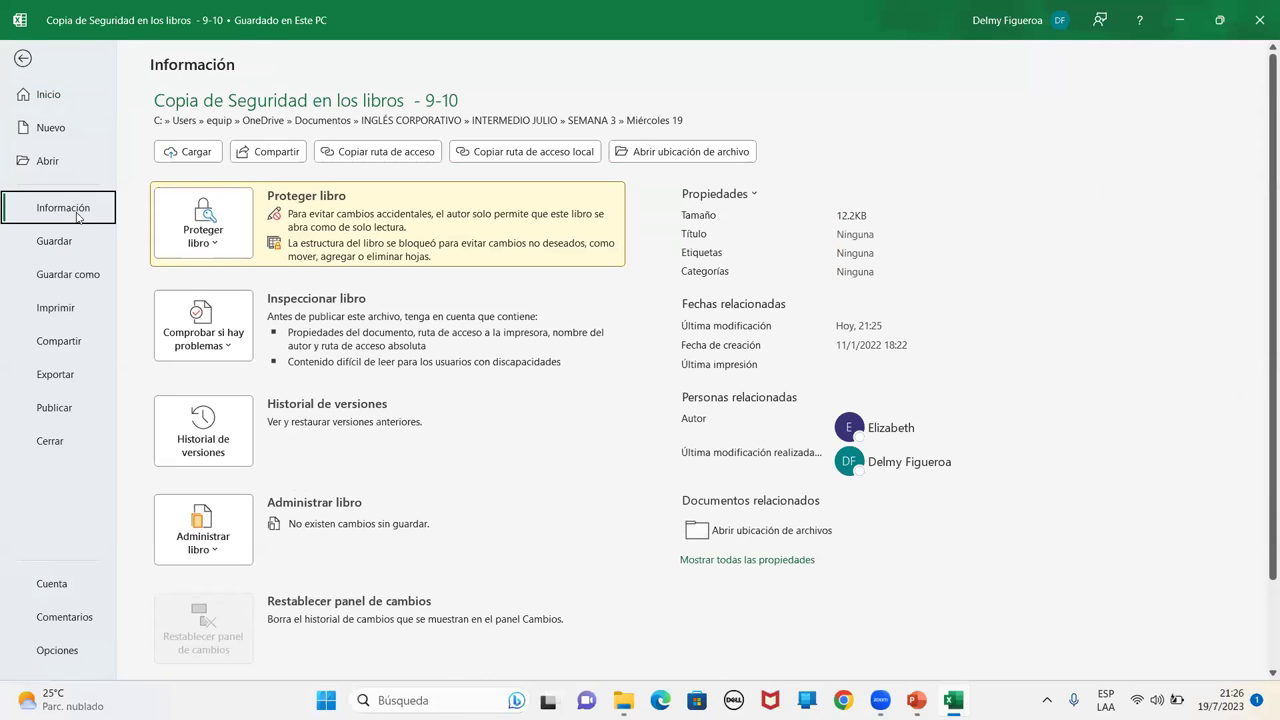
{"action": "left_click", "coordinate": [213, 247]}
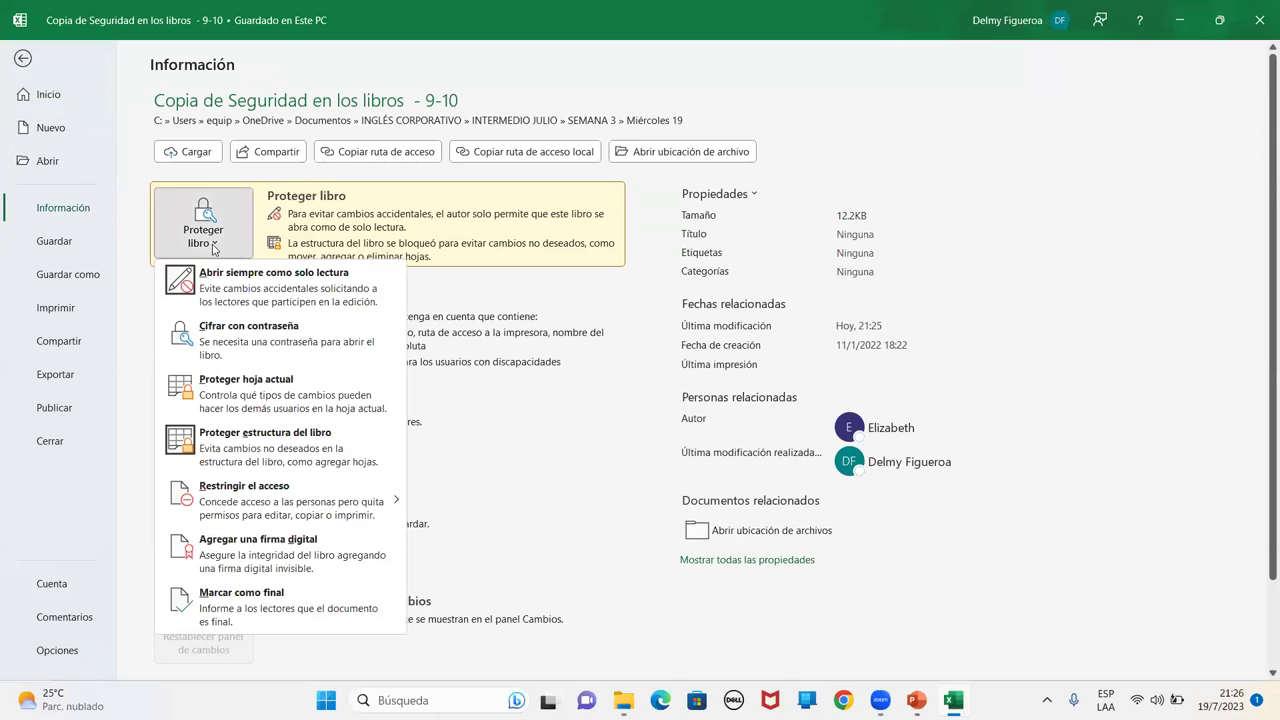
{"action": "left_click", "coordinate": [310, 340]}
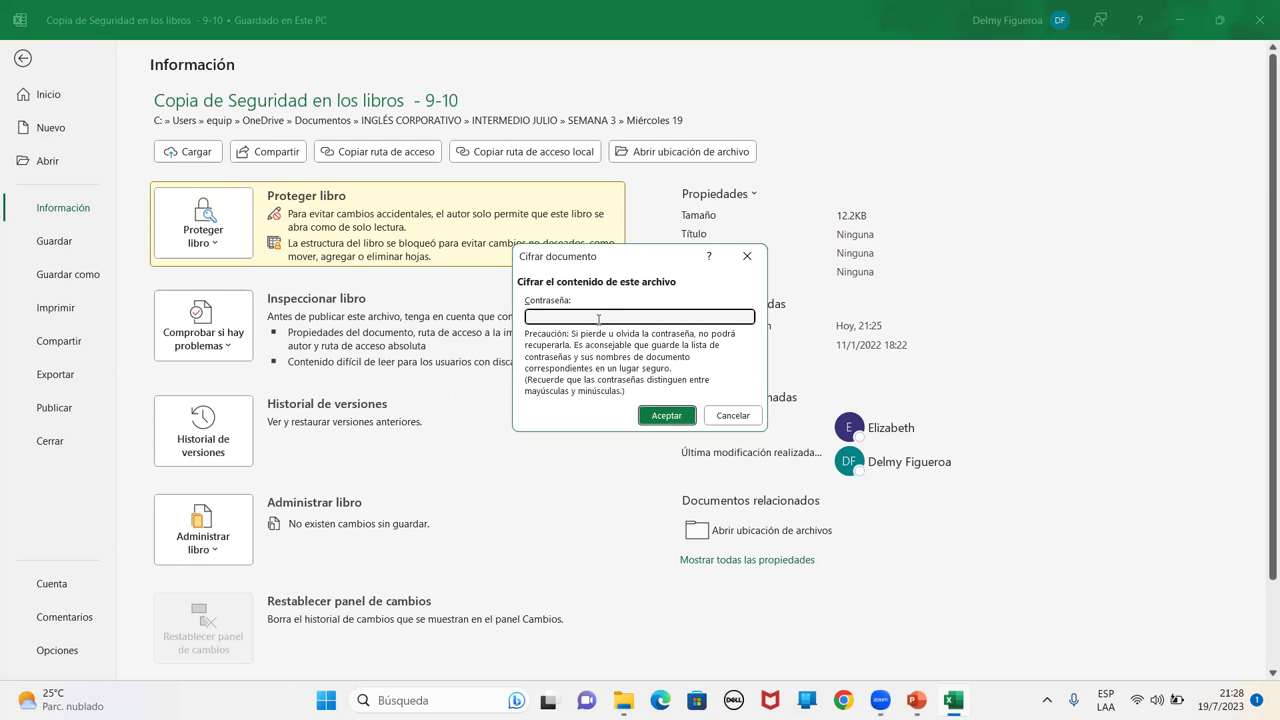
Encrypt the copied workbook by entering a password and confirming it in Repetir contraseña
{"action": "left_click", "coordinate": [674, 419]}
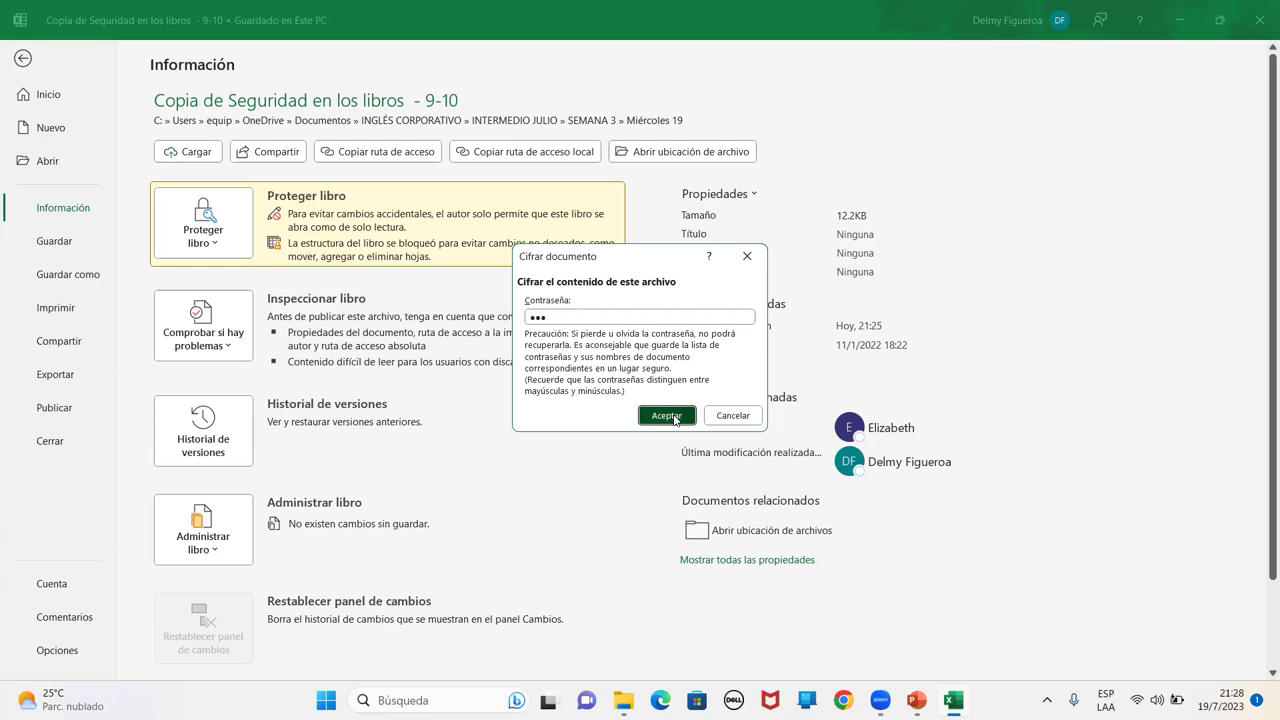
{"action": "left_click", "coordinate": [667, 415]}
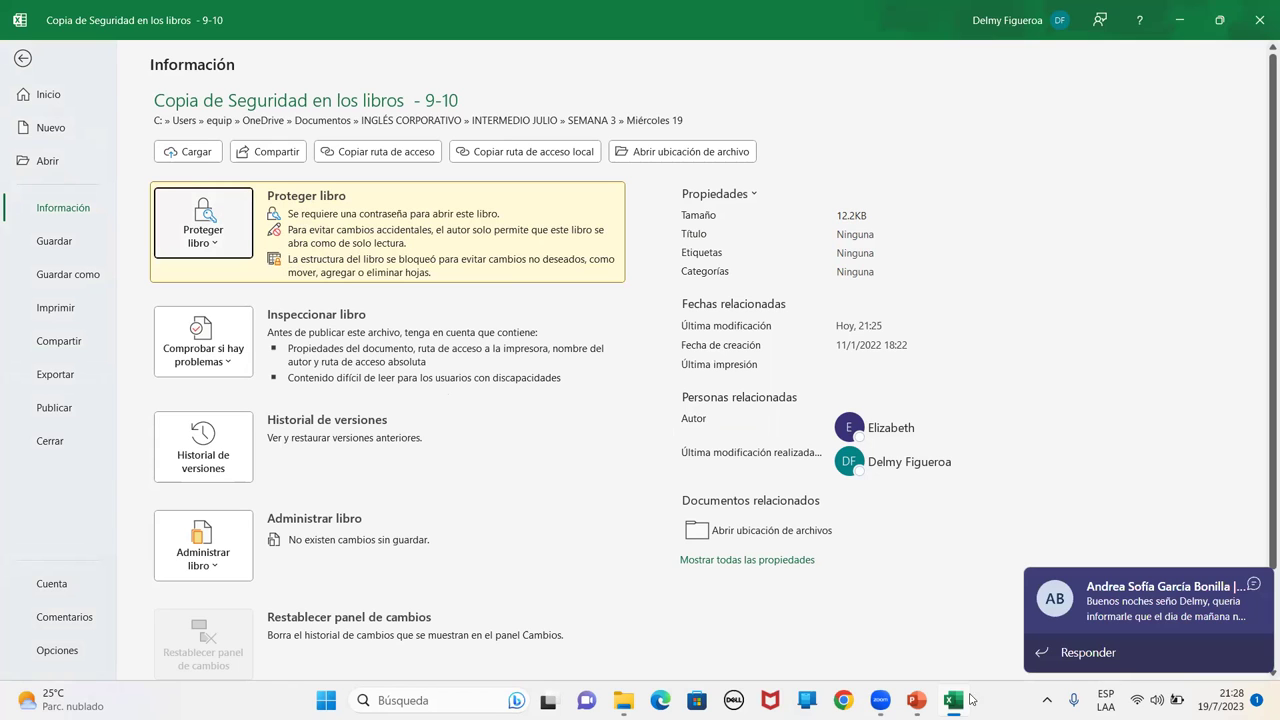
Quit Microsoft Teams completely from its notification-area icon
{"action": "left_click", "coordinate": [1047, 700]}
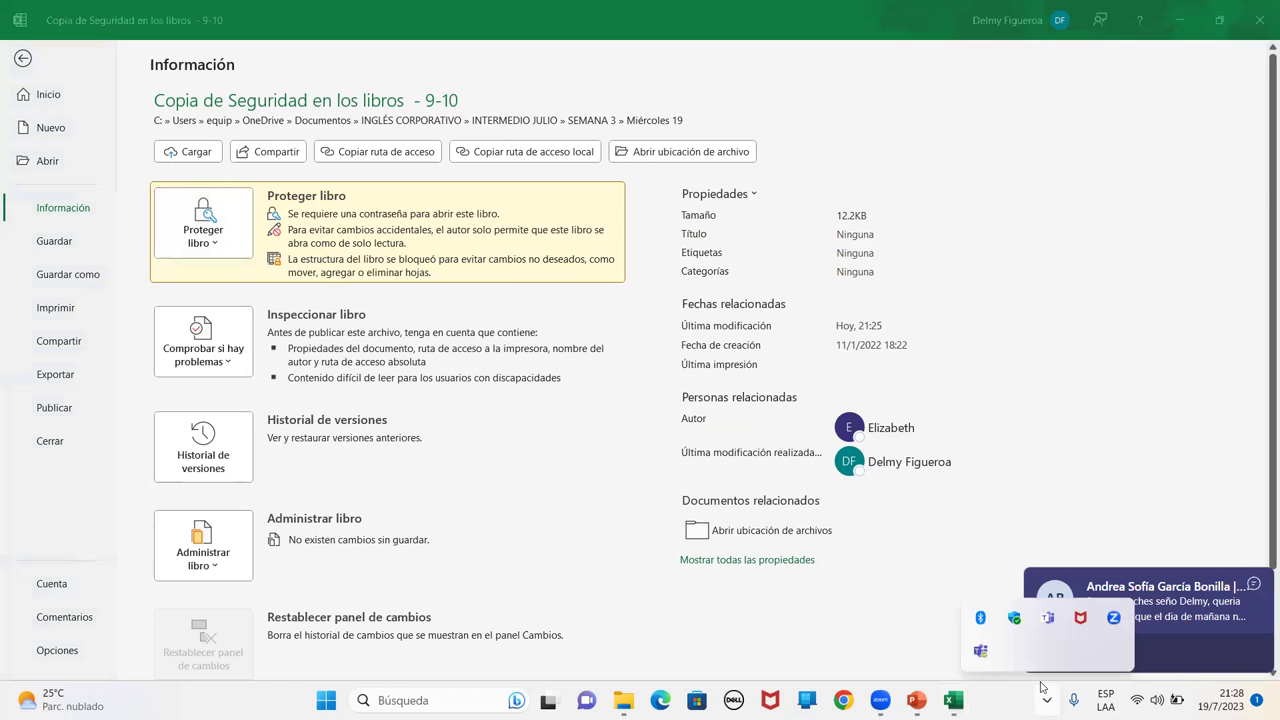
{"action": "left_click", "coordinate": [981, 649]}
{"action": "right_click", "coordinate": [981, 649]}
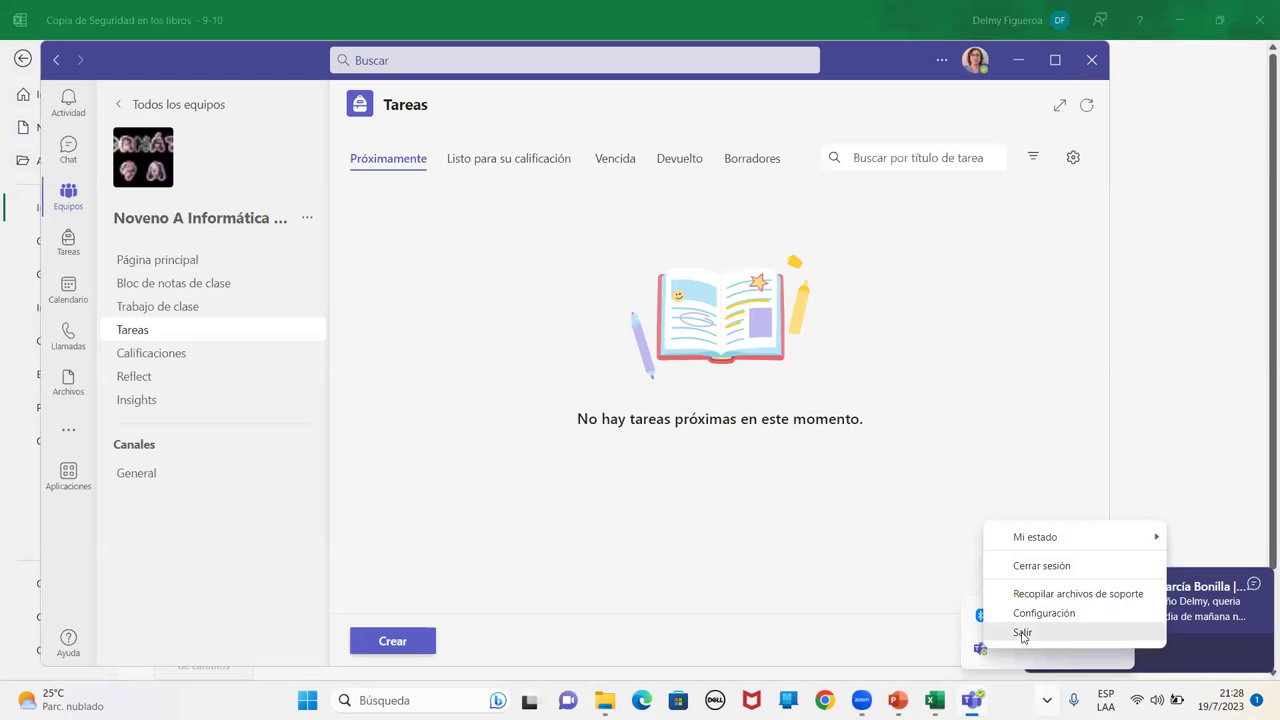
{"action": "left_click", "coordinate": [1022, 632]}
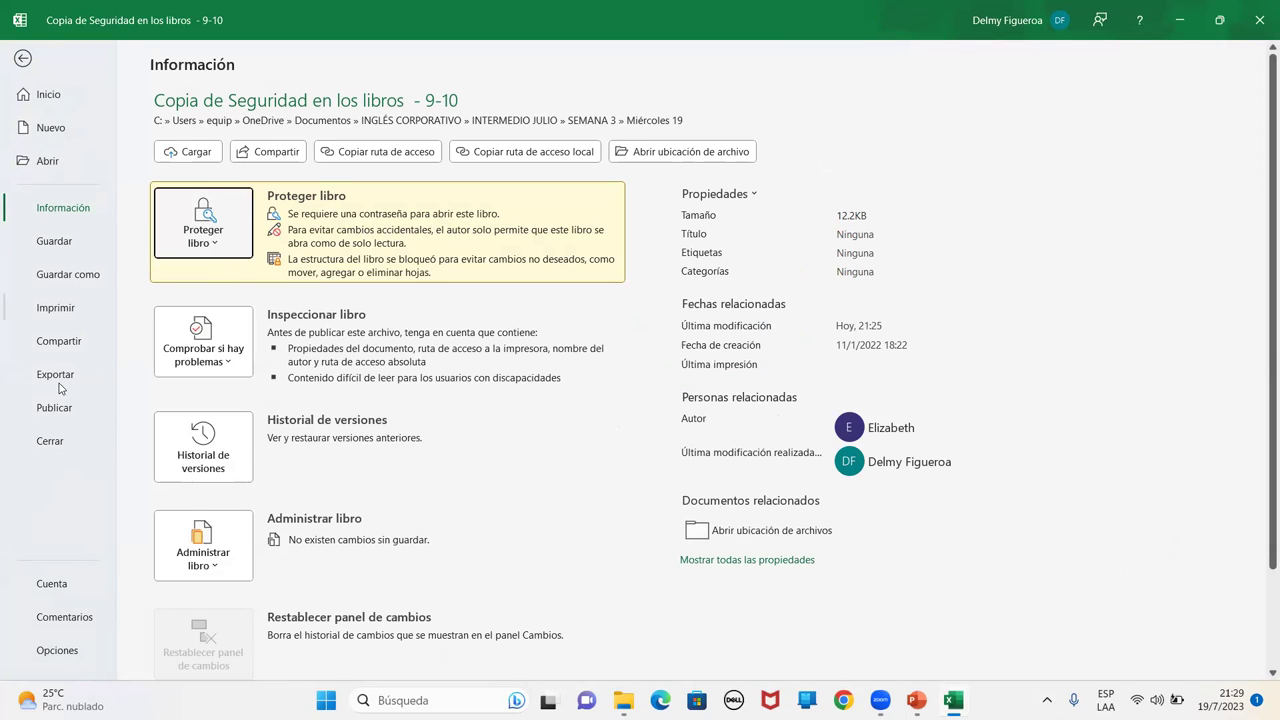
Close and save the workbook, then reopen the copy with its password for editing, not read-only
{"action": "left_click", "coordinate": [58, 445]}
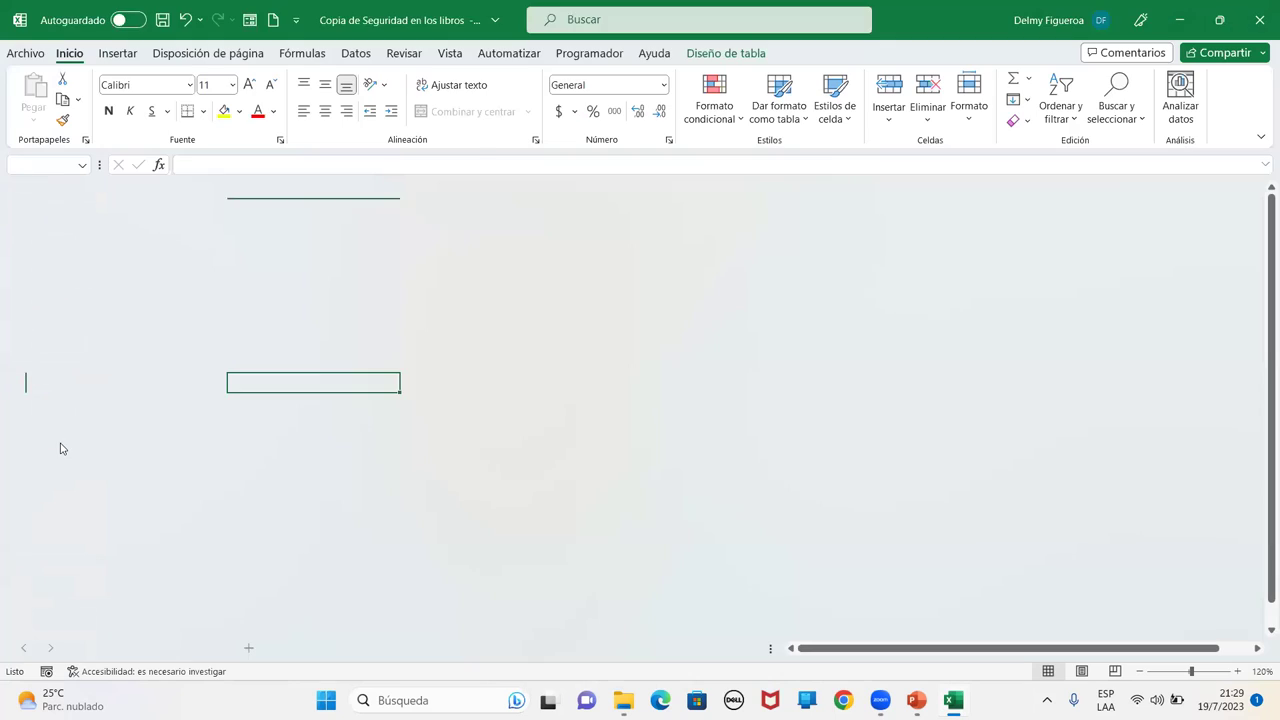
{"action": "left_click", "coordinate": [600, 376]}
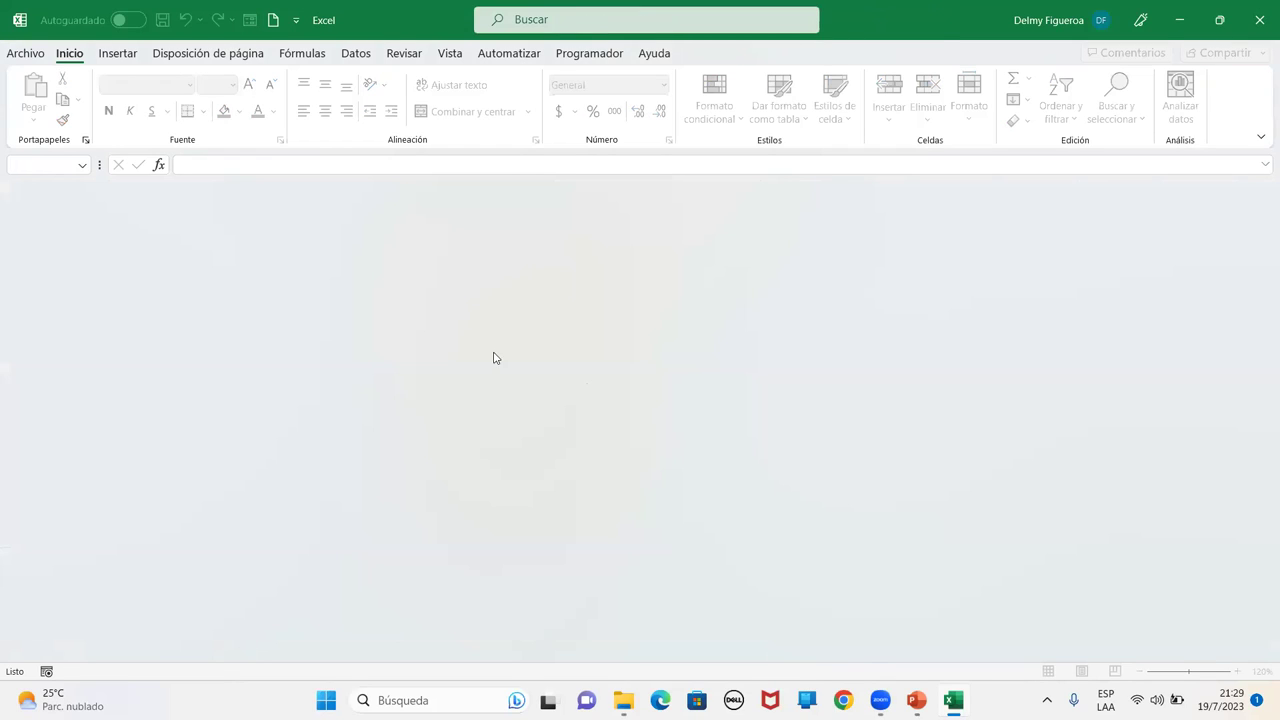
{"action": "left_click", "coordinate": [38, 62]}
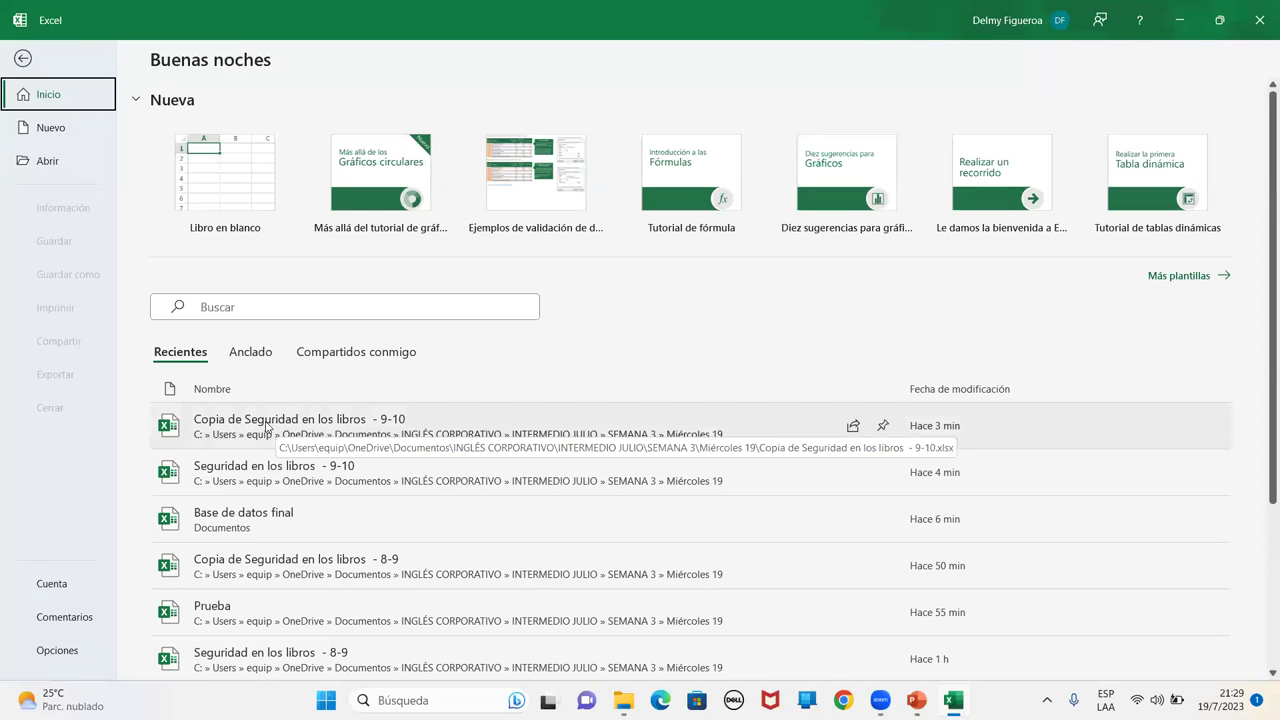
{"action": "left_click", "coordinate": [331, 432]}
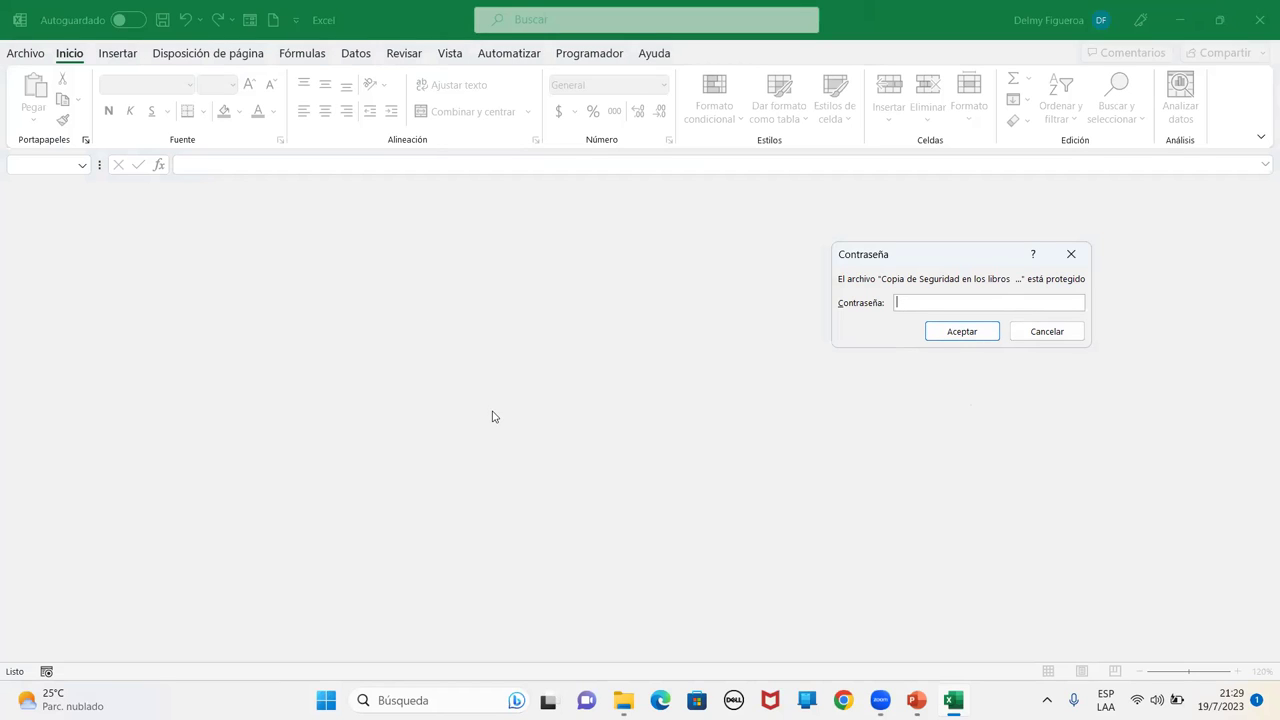
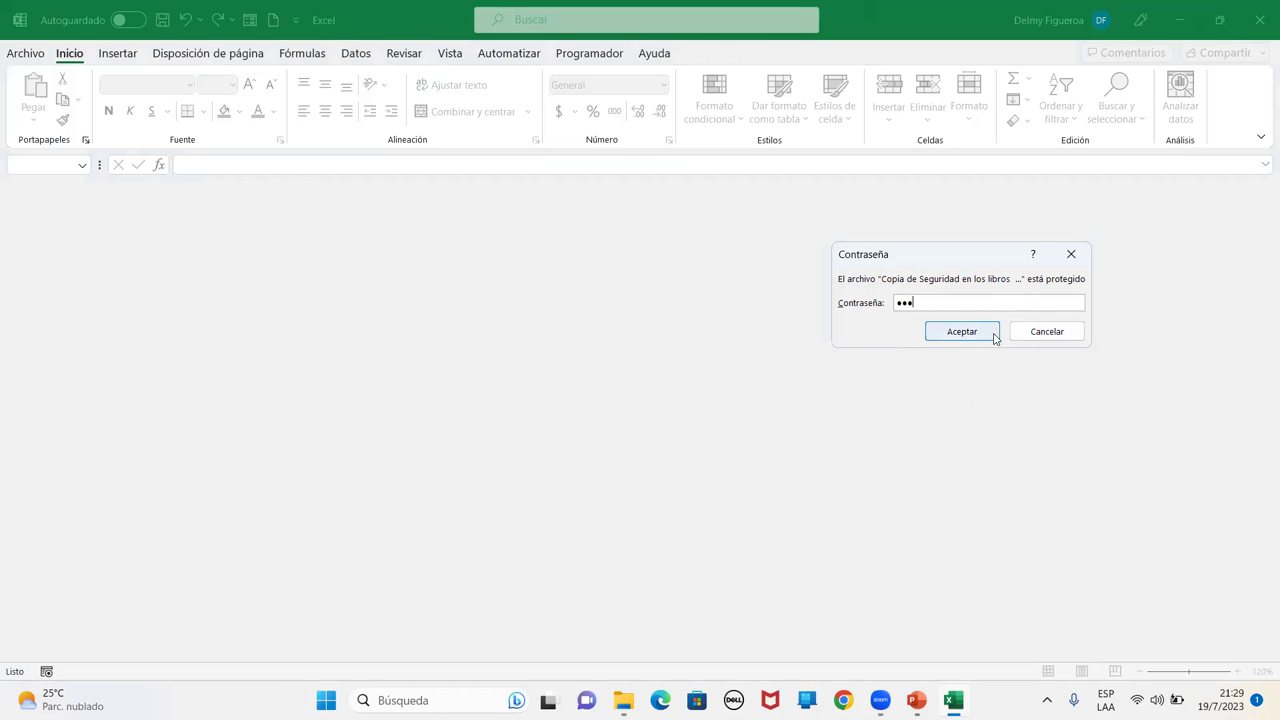
{"action": "left_click", "coordinate": [990, 333]}
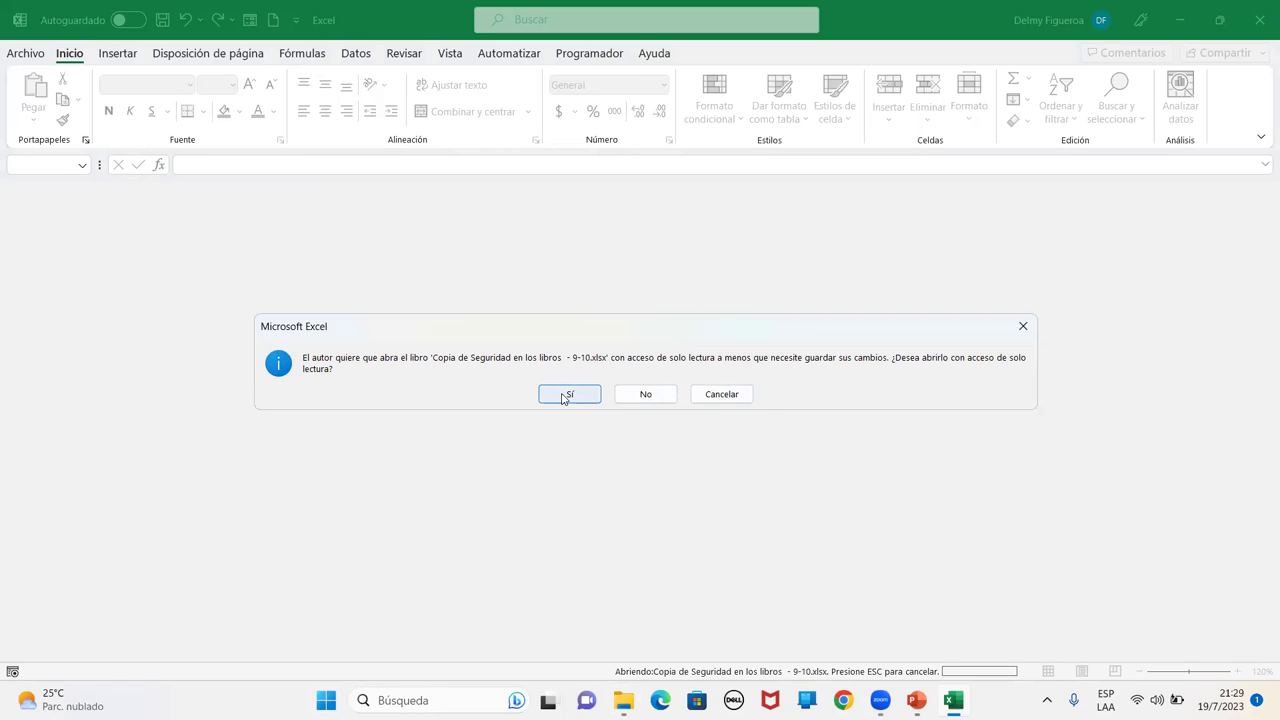
{"action": "left_click", "coordinate": [645, 396]}
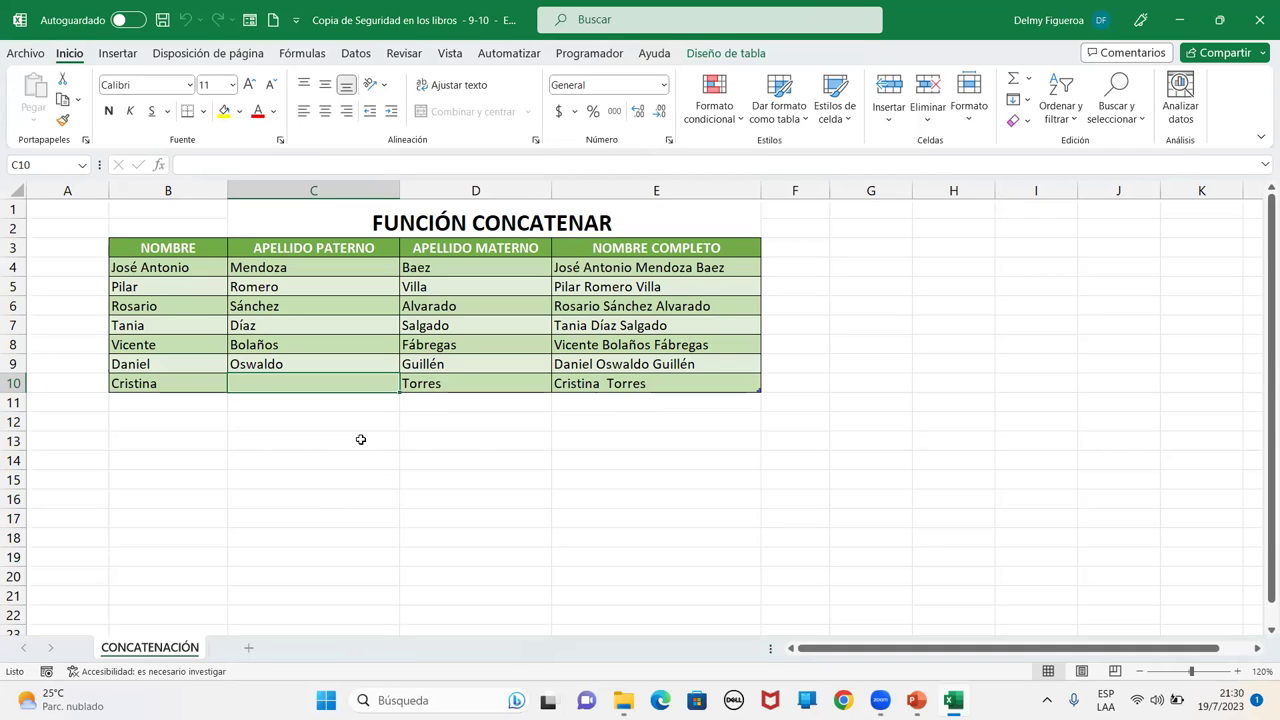
{"action": "left_click", "coordinate": [441, 410]}
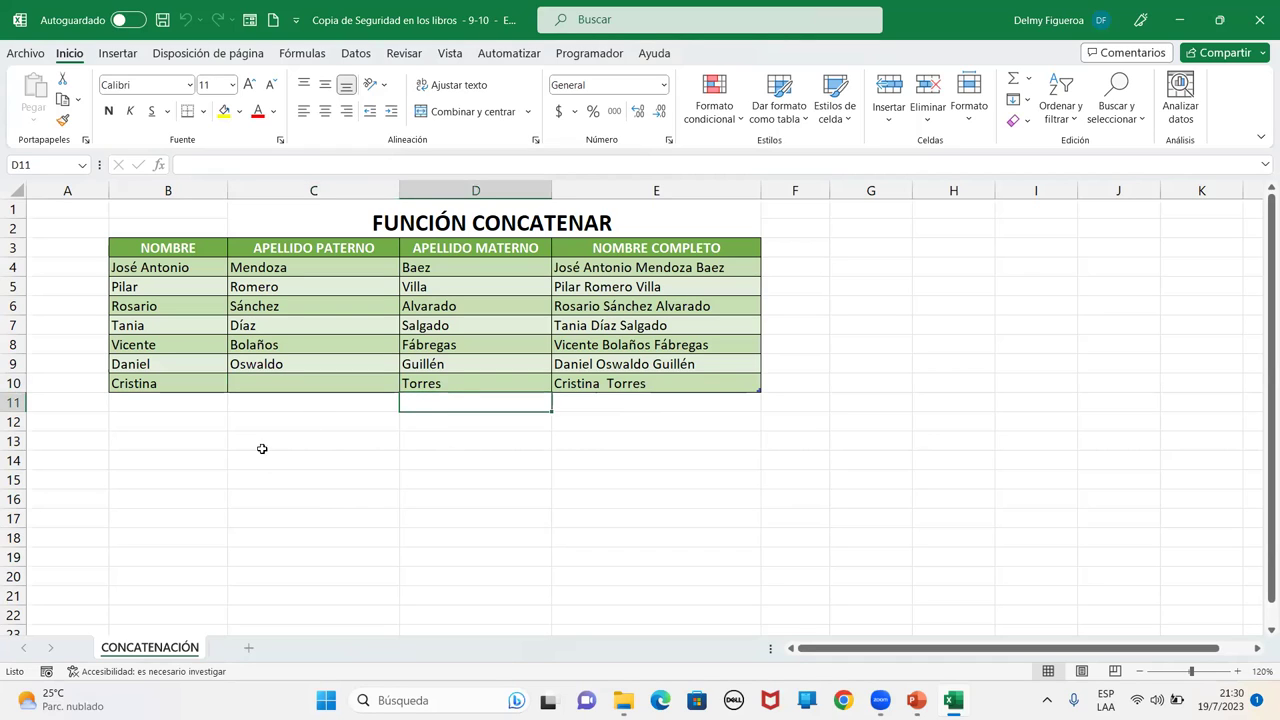
{"action": "left_click", "coordinate": [328, 446]}
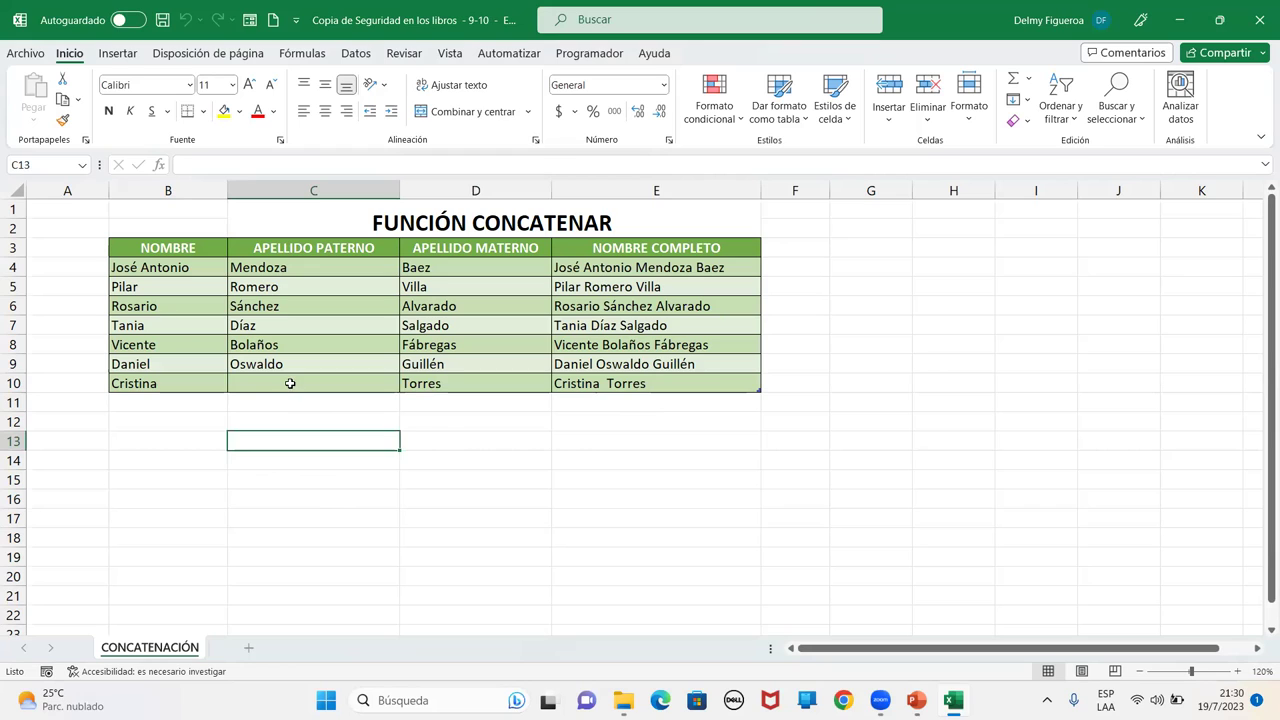
{"action": "left_click", "coordinate": [290, 385]}
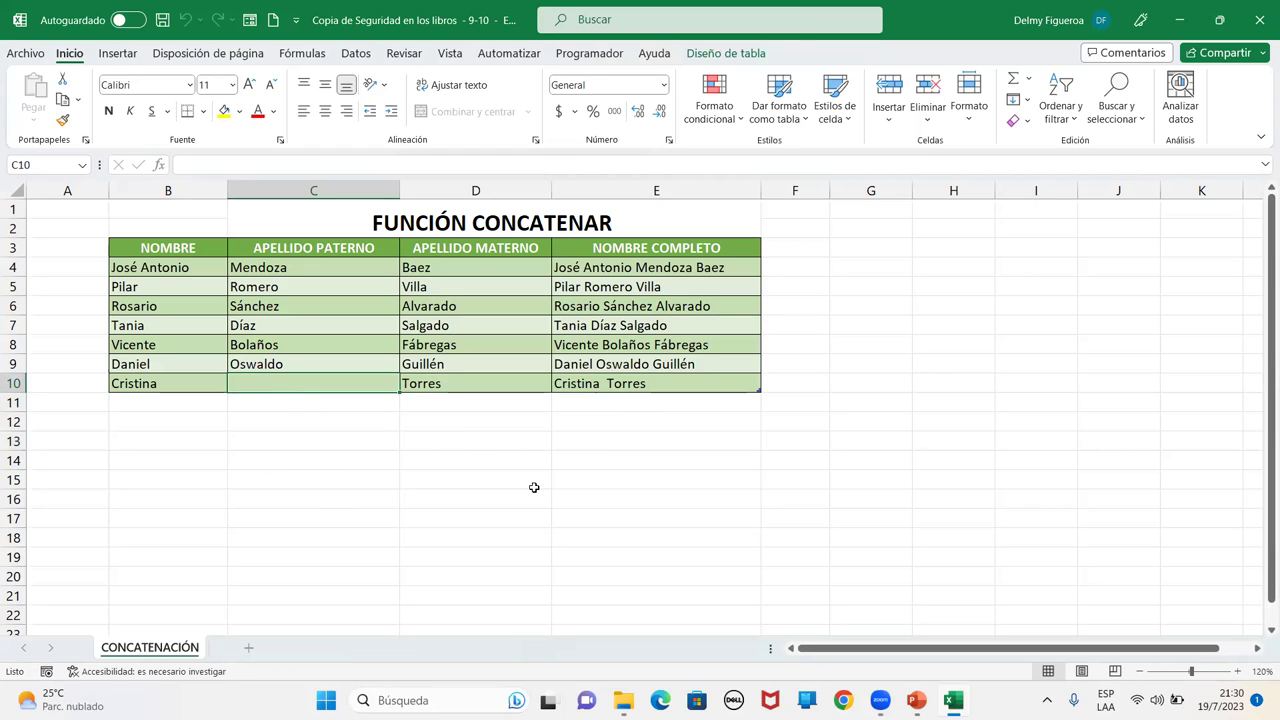
{"action": "type", "text": "Sofía"}
{"action": "key", "text": "Return"}
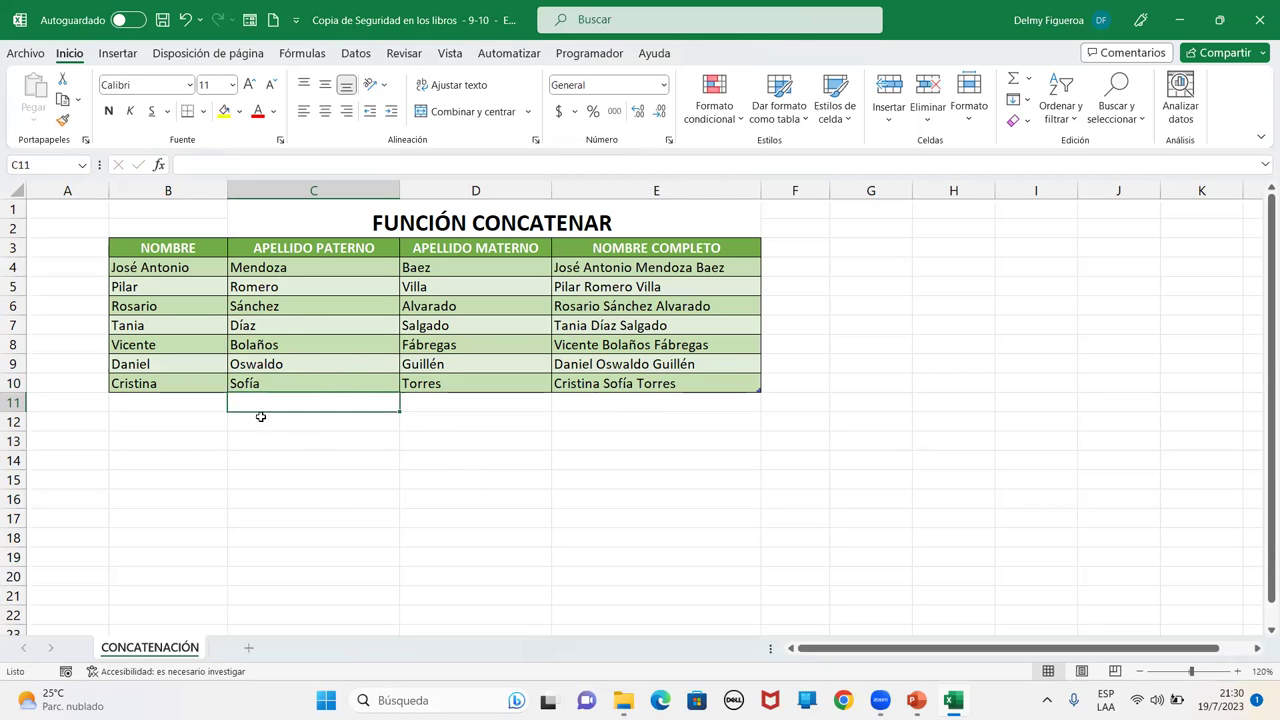
{"action": "left_click", "coordinate": [25, 54]}
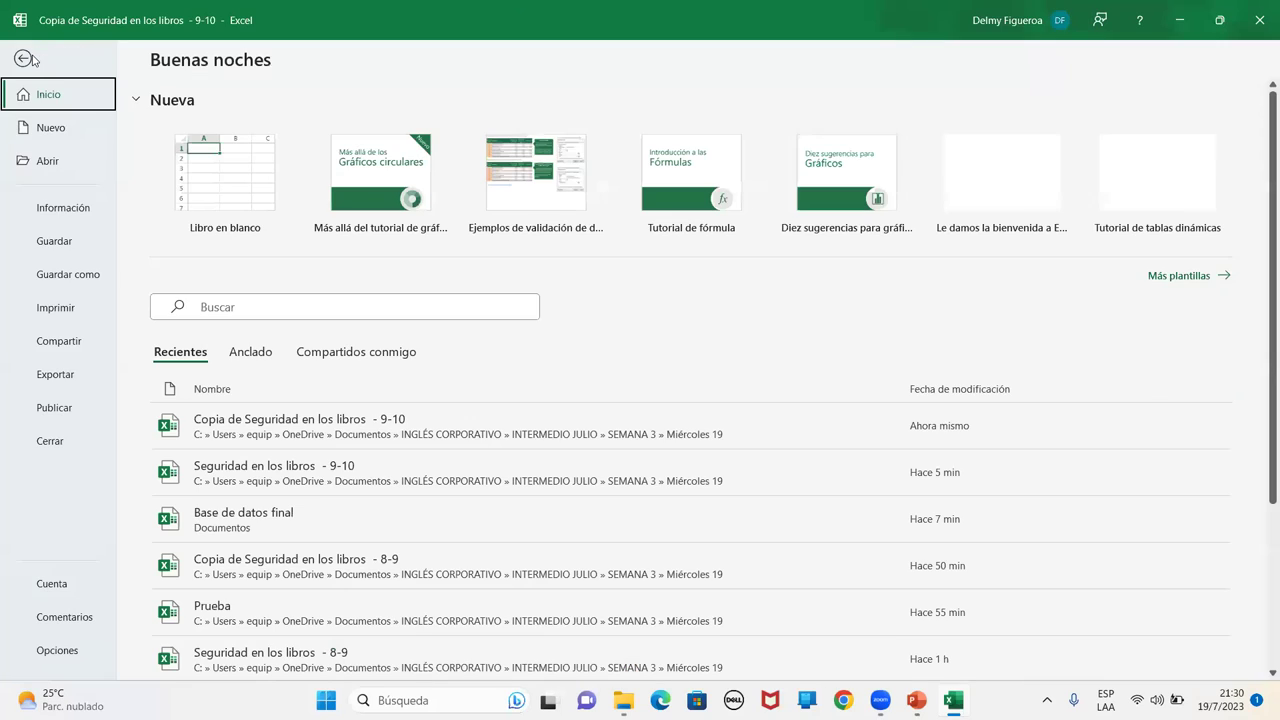
Protect the current CONCATENACIÓN sheet from the Info page with an unprotect password
{"action": "left_click", "coordinate": [70, 212]}
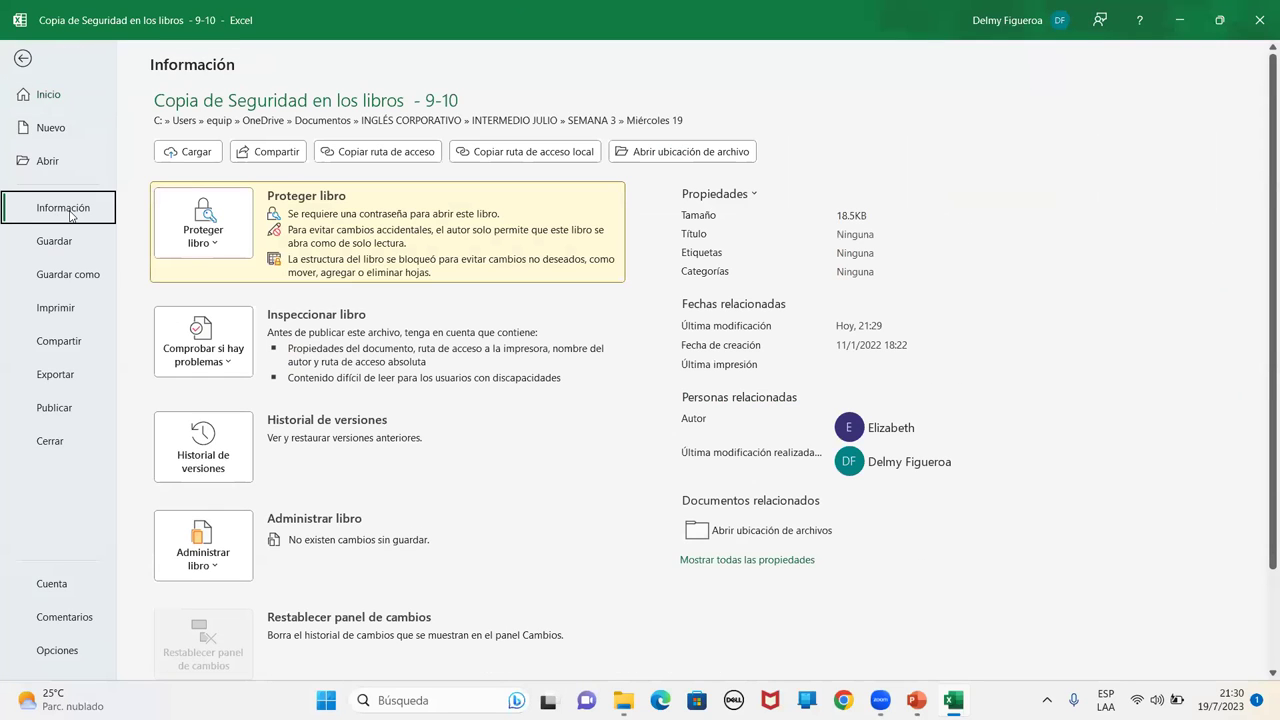
{"action": "left_click", "coordinate": [216, 249]}
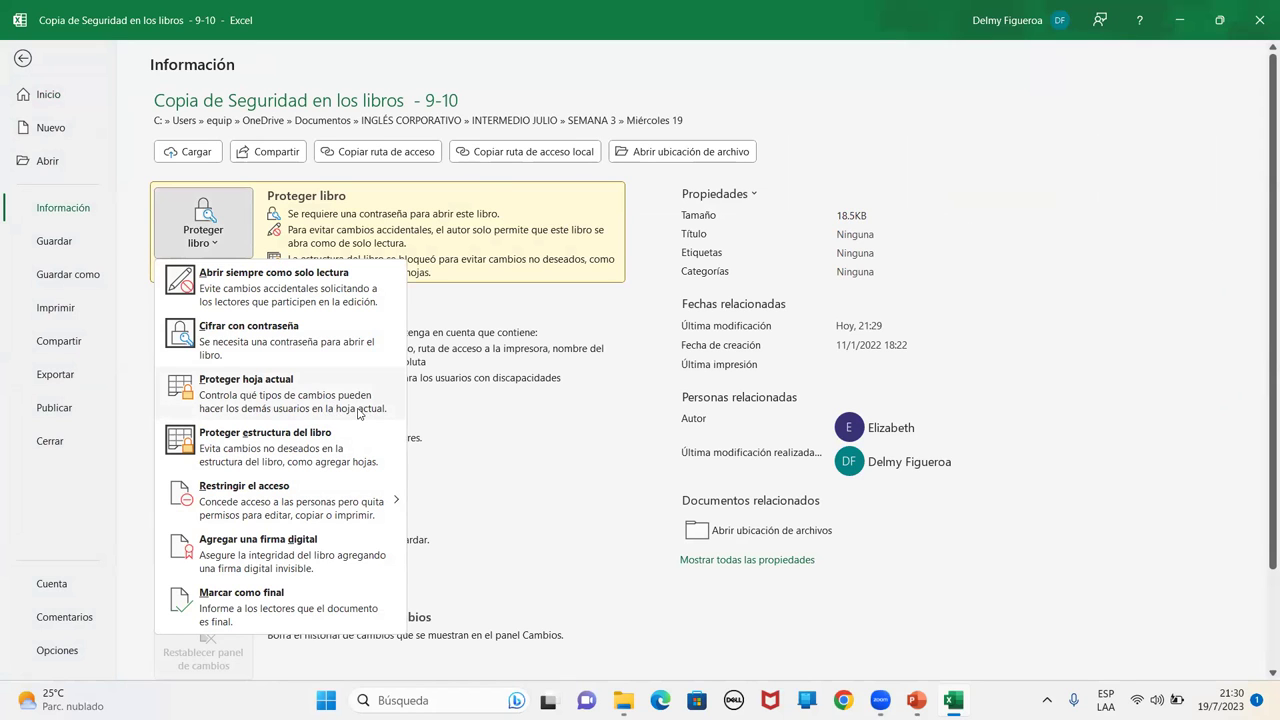
{"action": "left_click", "coordinate": [358, 413]}
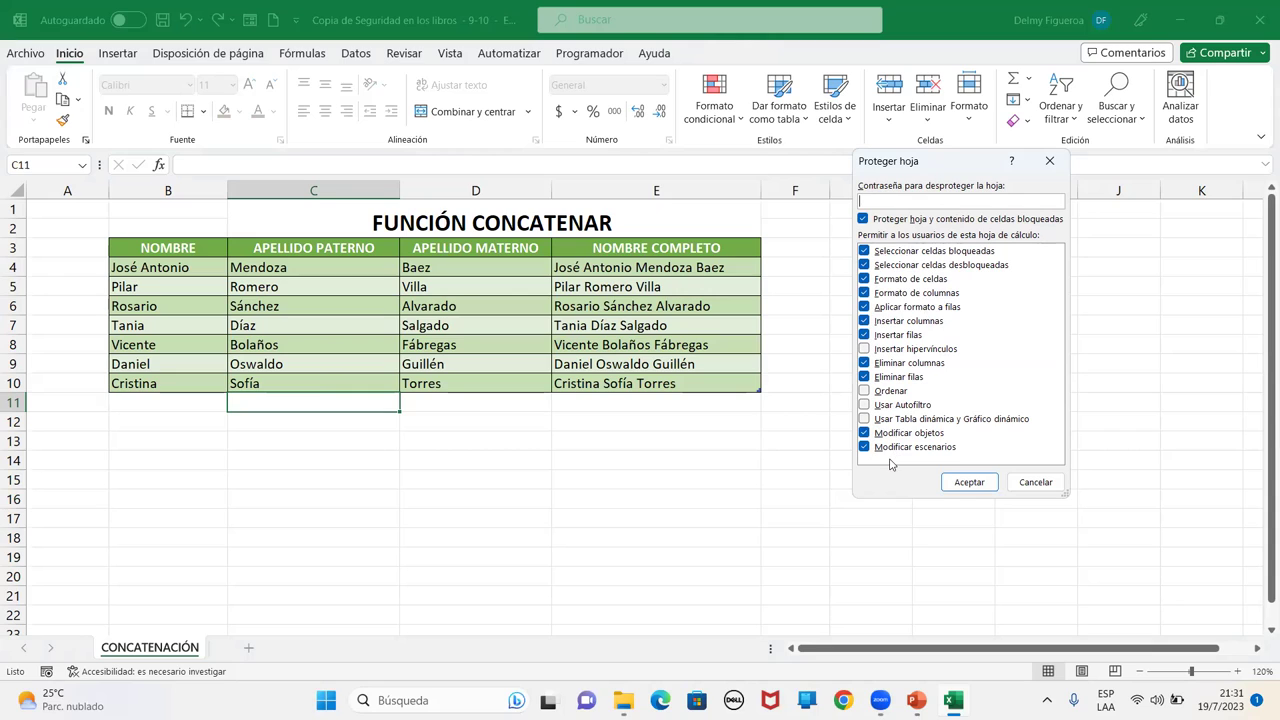
{"action": "type", "text": "1"}
{"action": "left_click", "coordinate": [972, 482]}
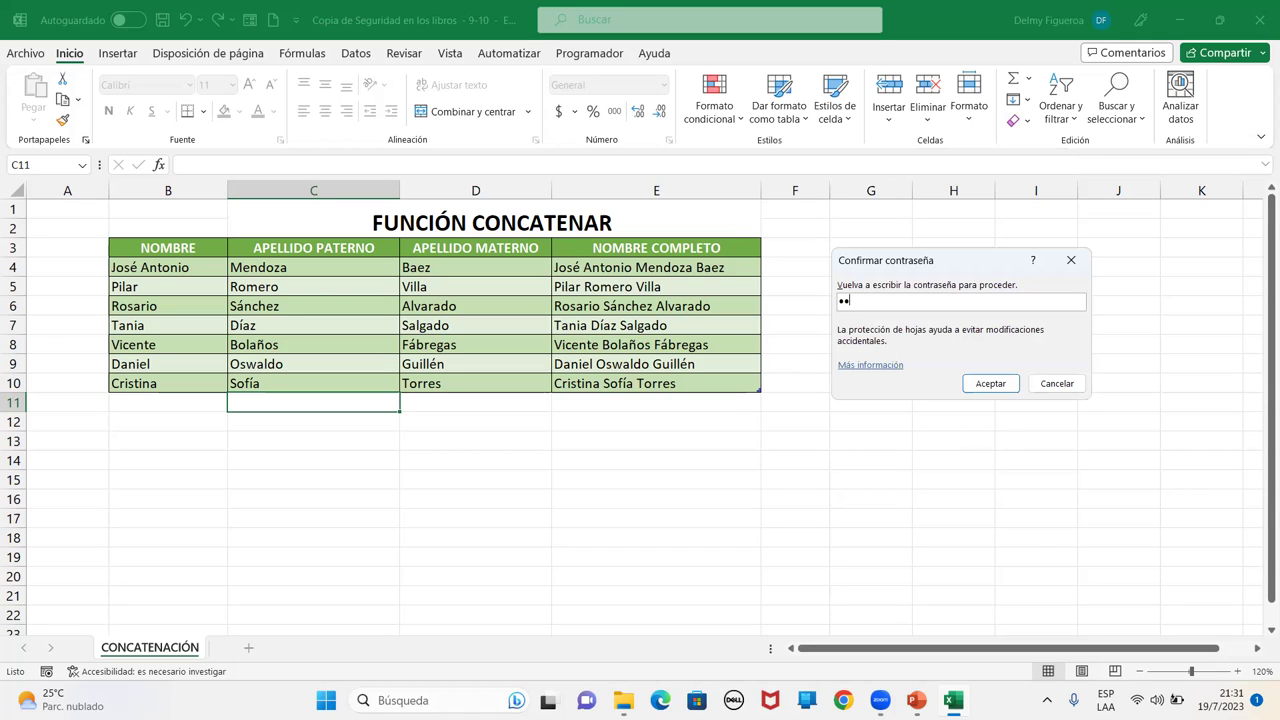
{"action": "left_click", "coordinate": [989, 384]}
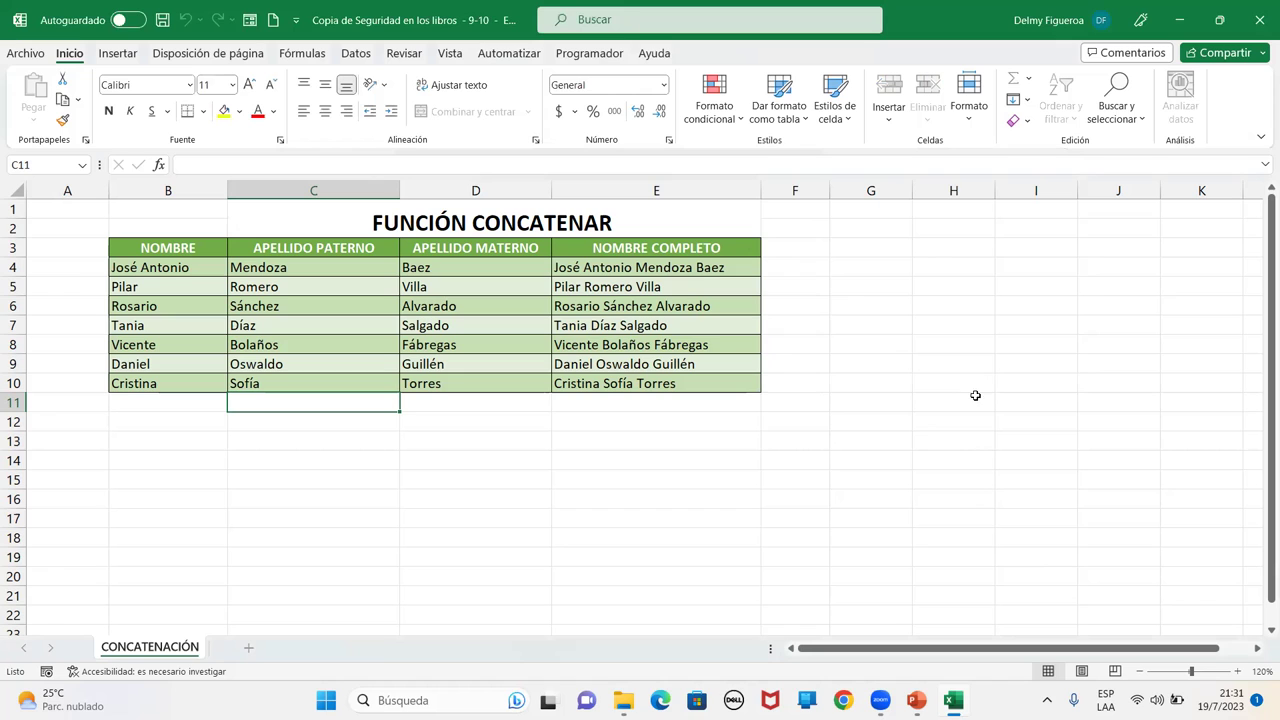
{"action": "left_click", "coordinate": [475, 262]}
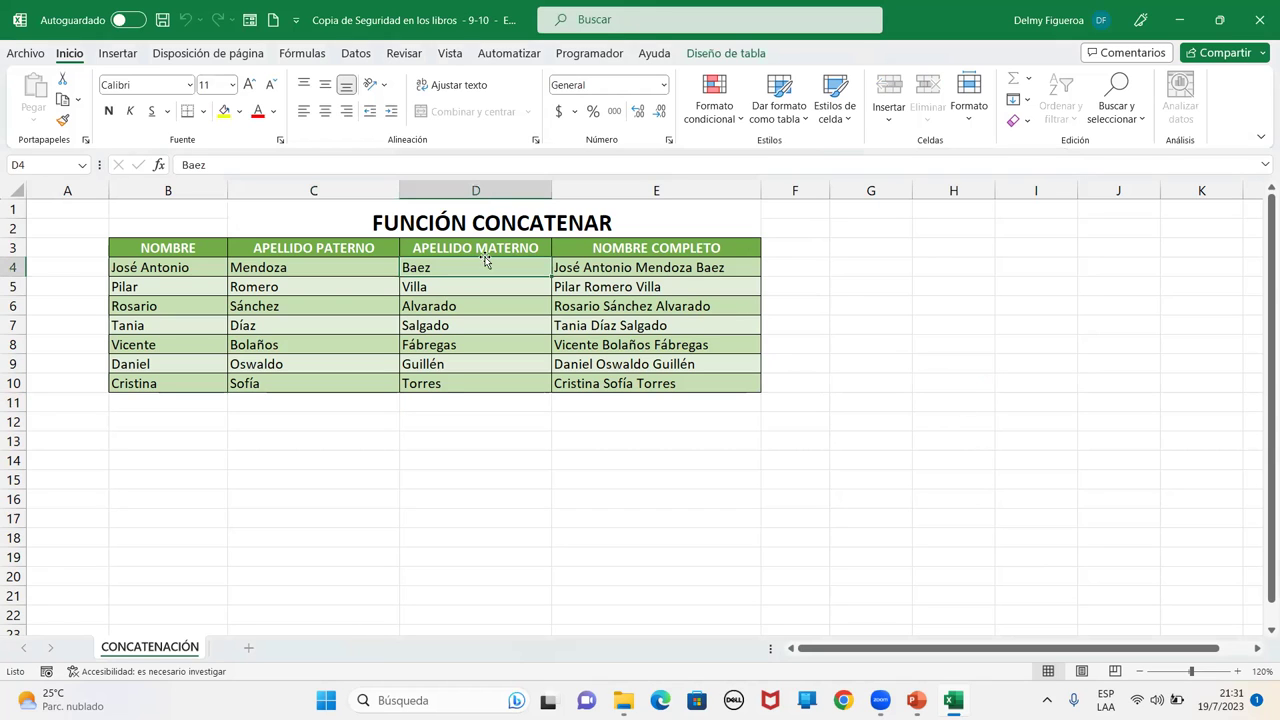
{"action": "left_click", "coordinate": [405, 53]}
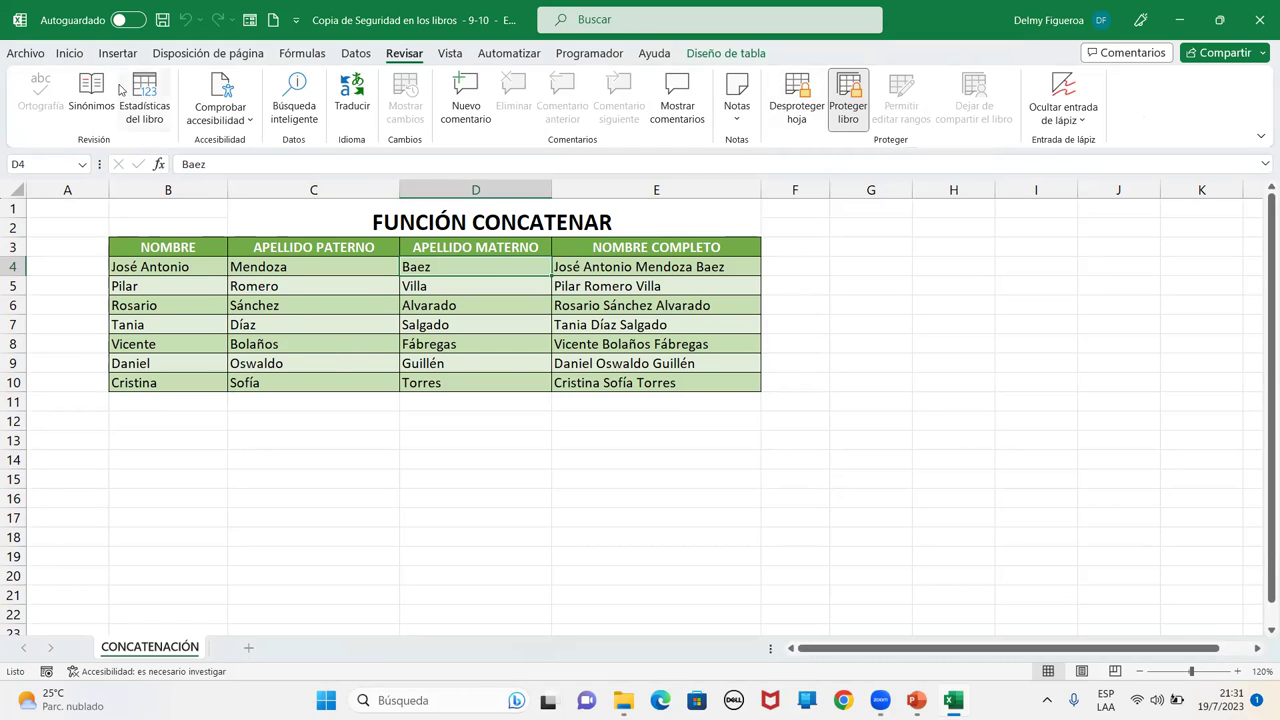
{"action": "left_click", "coordinate": [69, 54]}
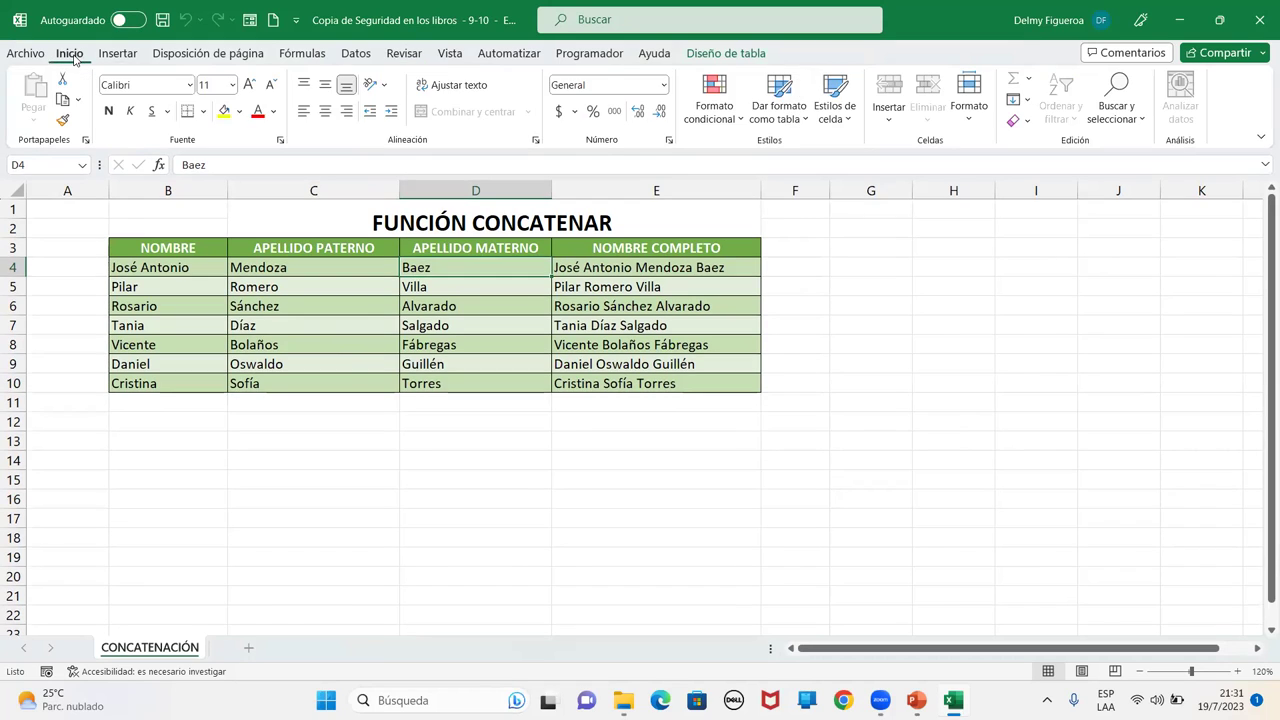
{"action": "left_click", "coordinate": [481, 220]}
{"action": "right_click", "coordinate": [484, 219]}
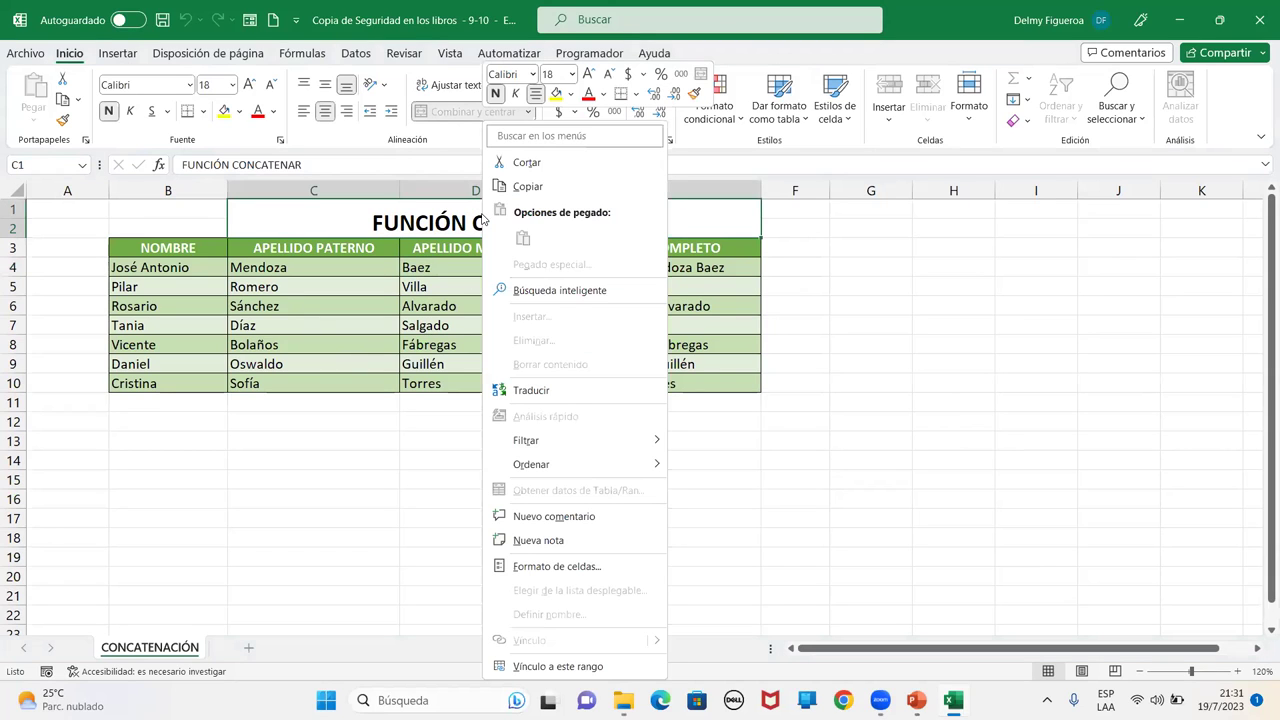
{"action": "left_click", "coordinate": [333, 410]}
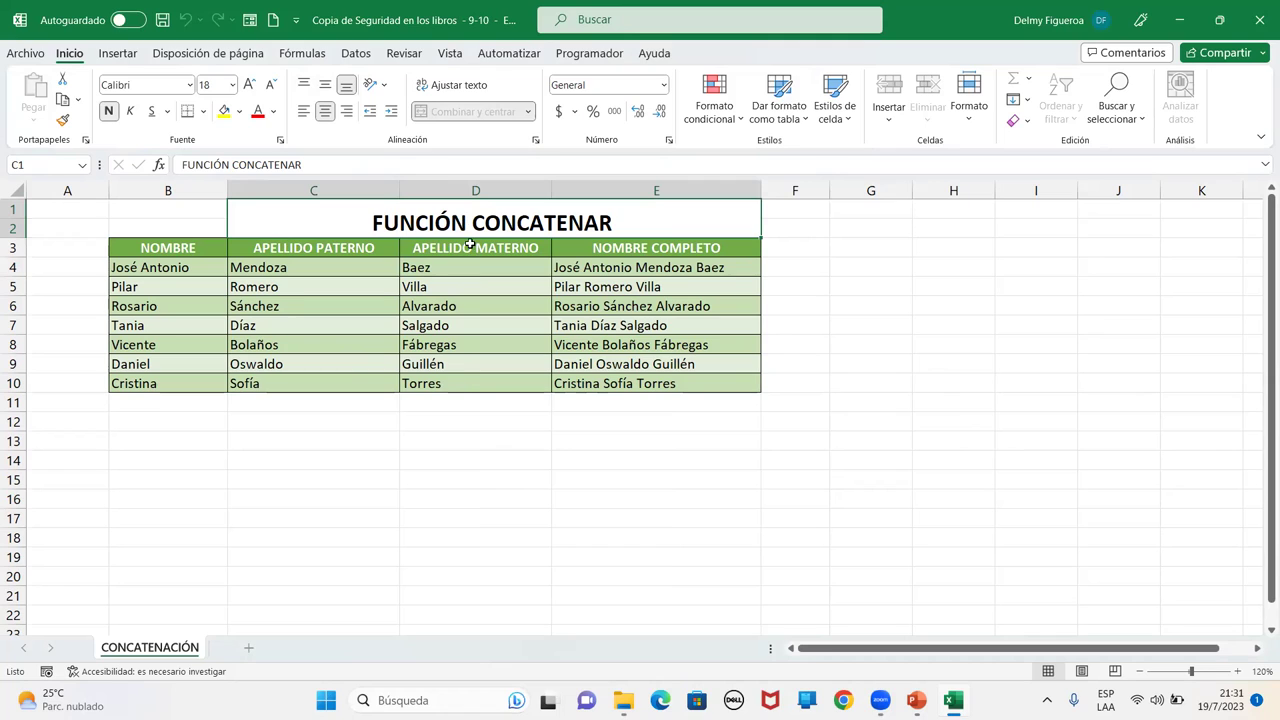
{"action": "left_click", "coordinate": [331, 250]}
{"action": "left_click", "coordinate": [441, 204]}
Set the FUNCIÓN CONCATENAR title to Arial, size 16, then check its right-click menu
{"action": "left_click", "coordinate": [189, 85]}
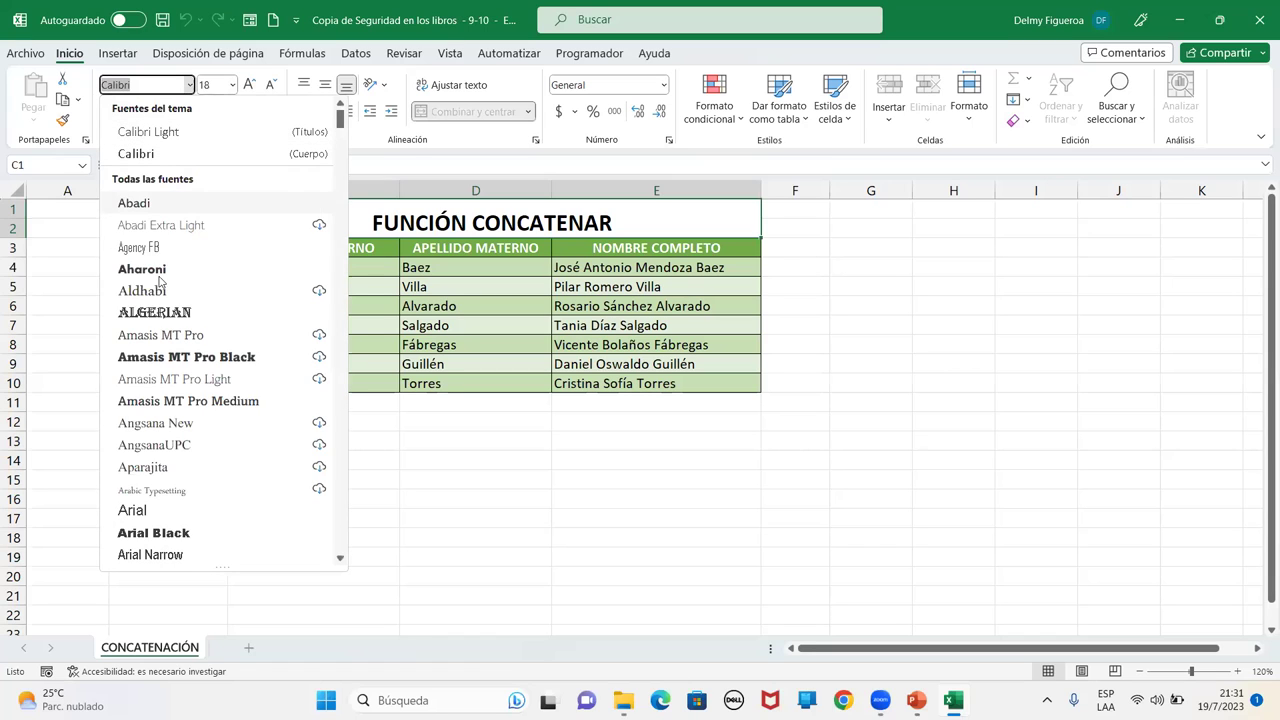
{"action": "left_click", "coordinate": [132, 510]}
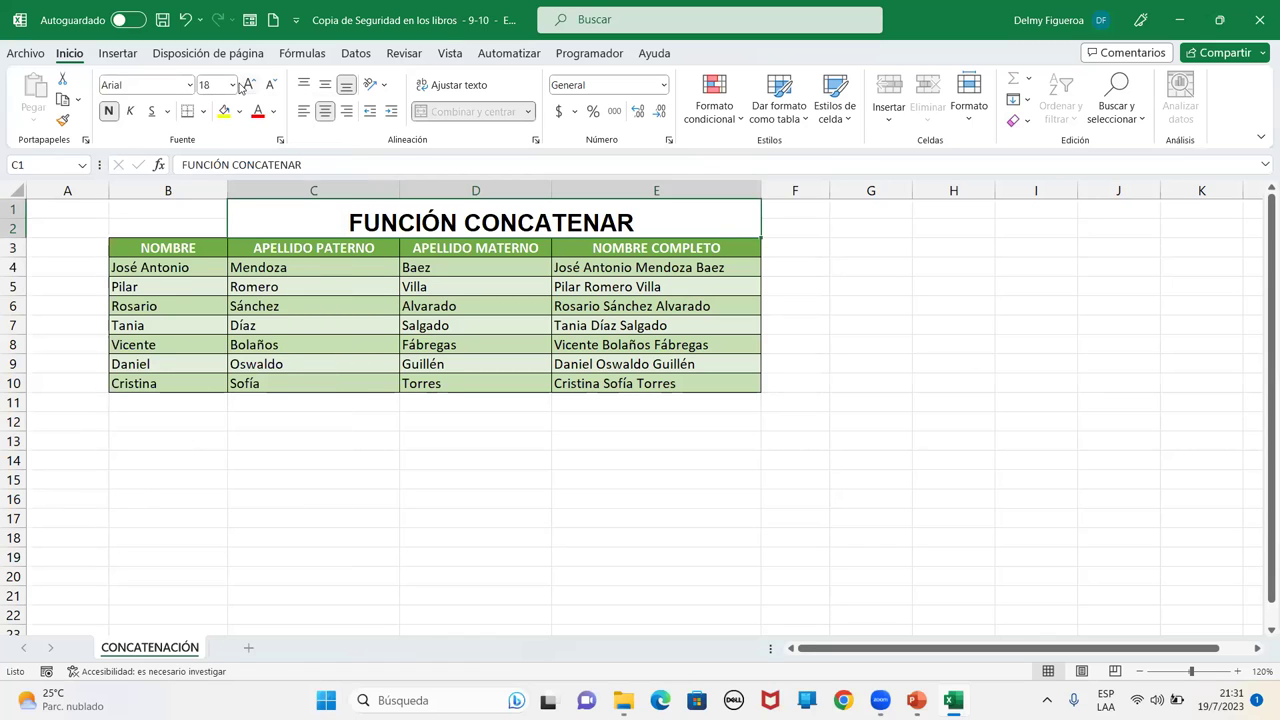
{"action": "left_click", "coordinate": [235, 86]}
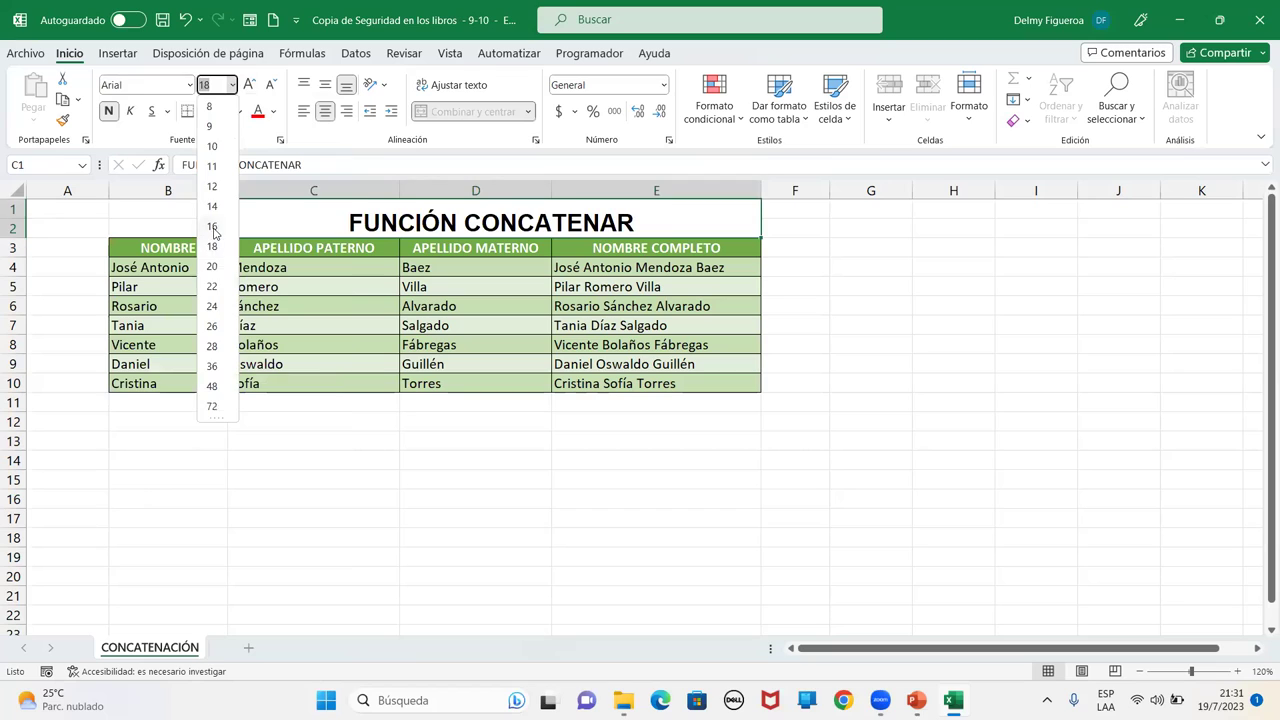
{"action": "left_click", "coordinate": [217, 226]}
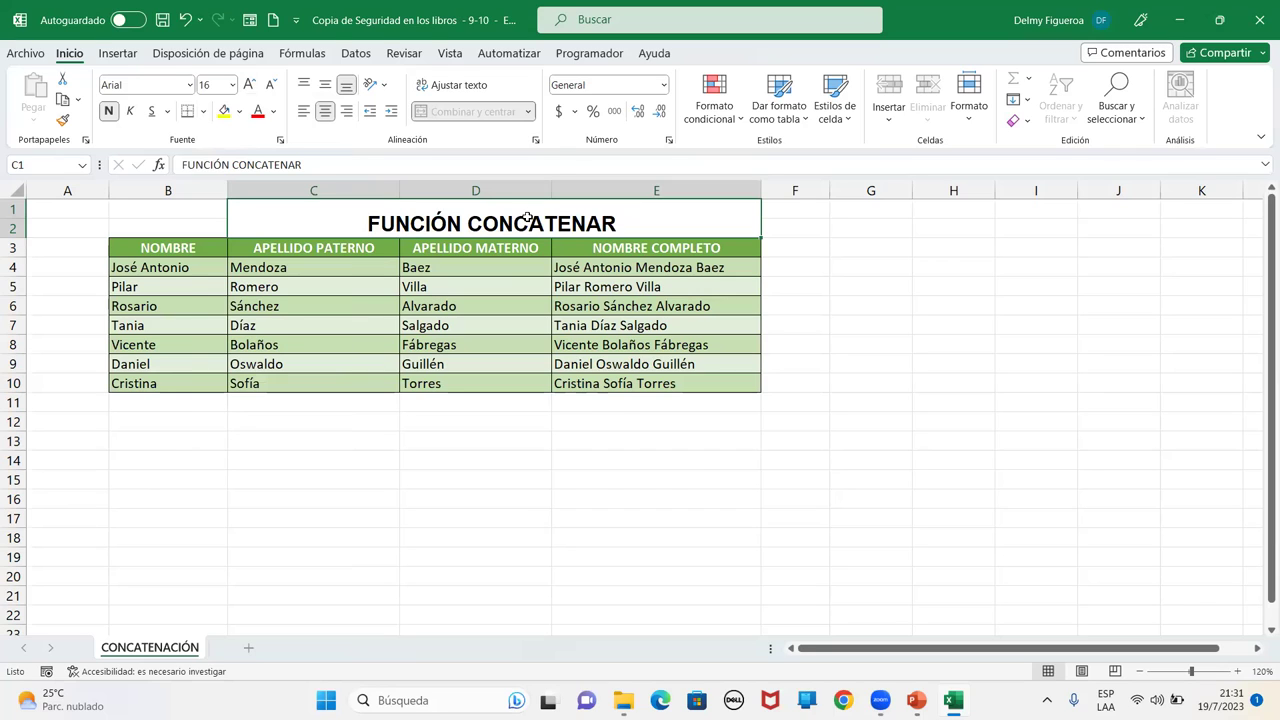
{"action": "right_click", "coordinate": [527, 218]}
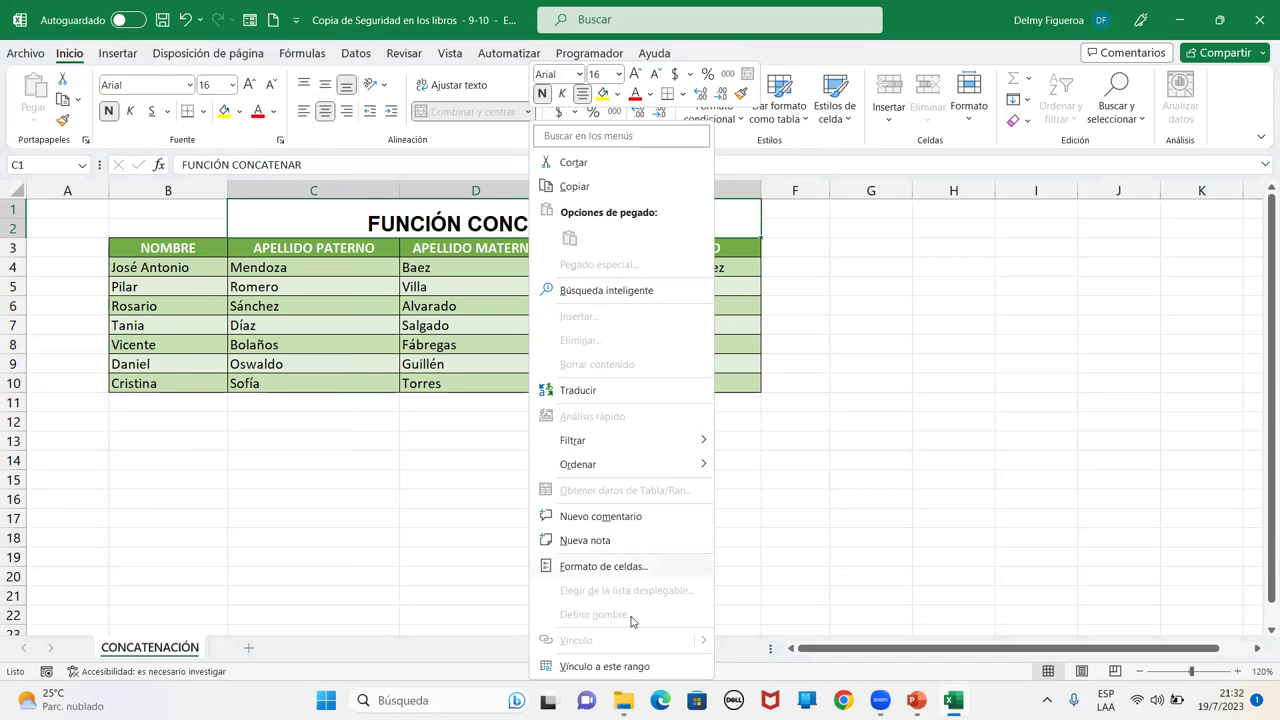
{"action": "left_click", "coordinate": [391, 472]}
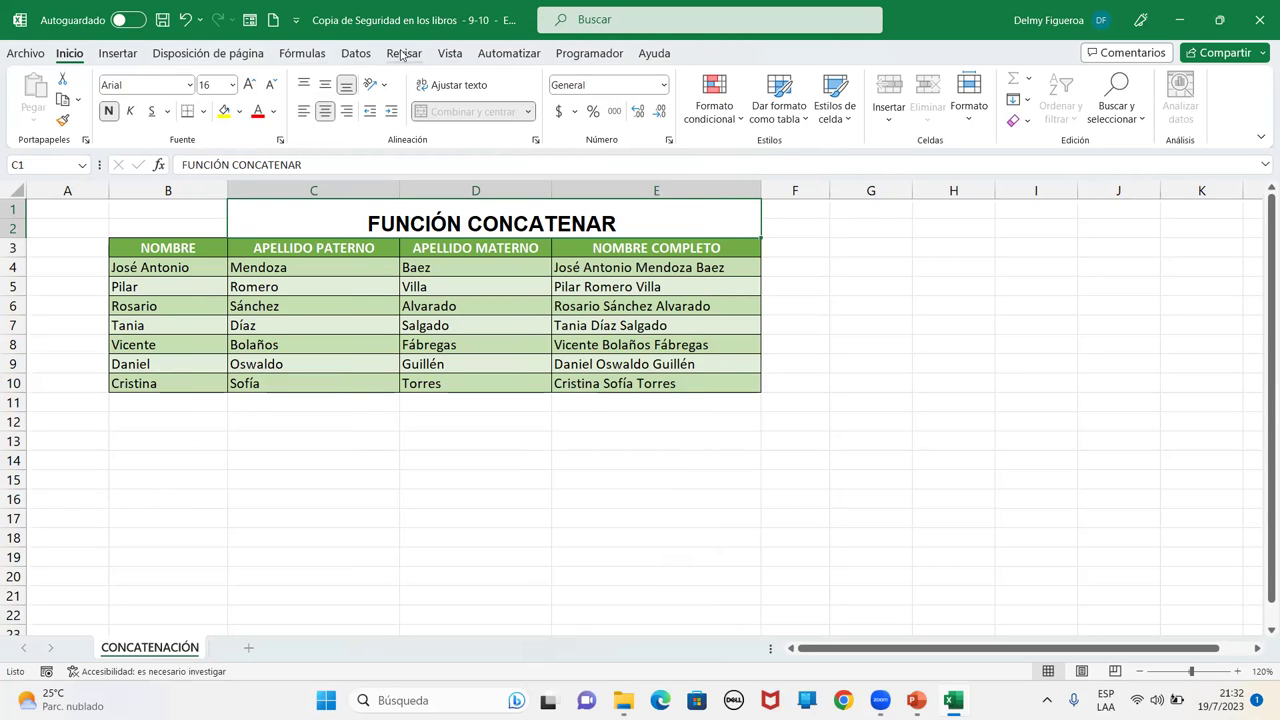
Unprotect the CONCATENACIÓN sheet by supplying its password
{"action": "left_click", "coordinate": [403, 53]}
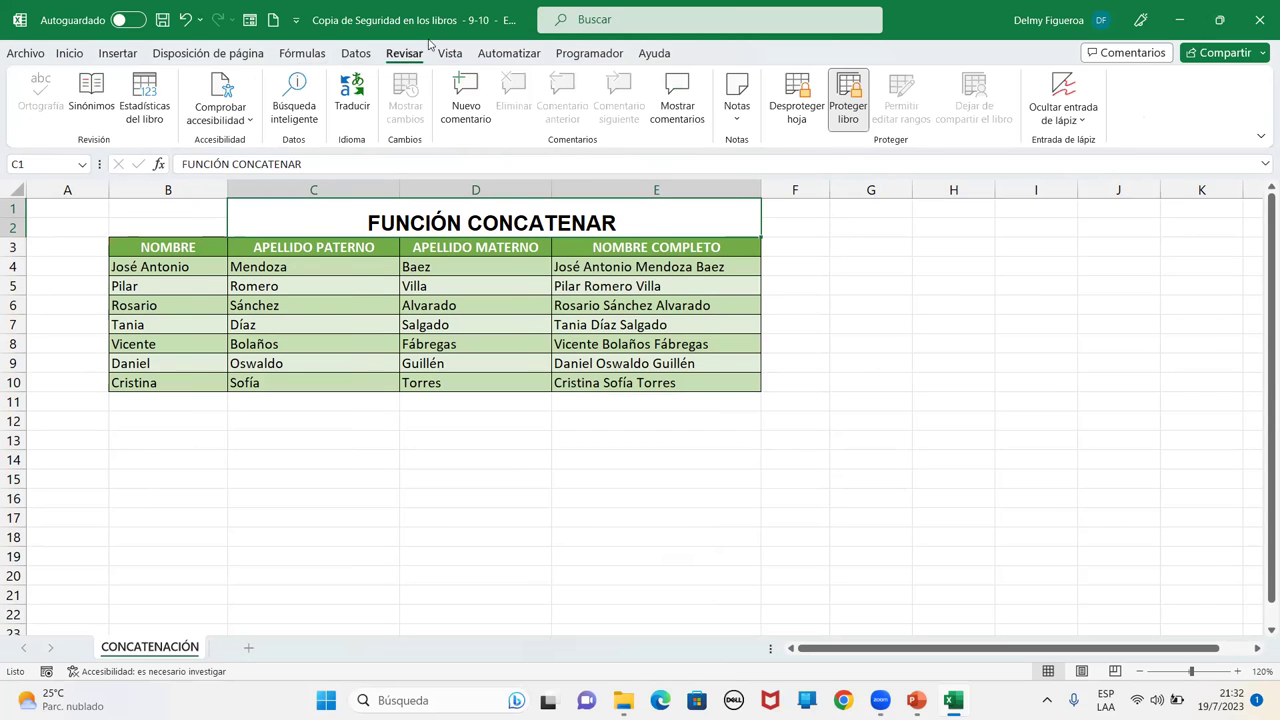
{"action": "left_click", "coordinate": [803, 106]}
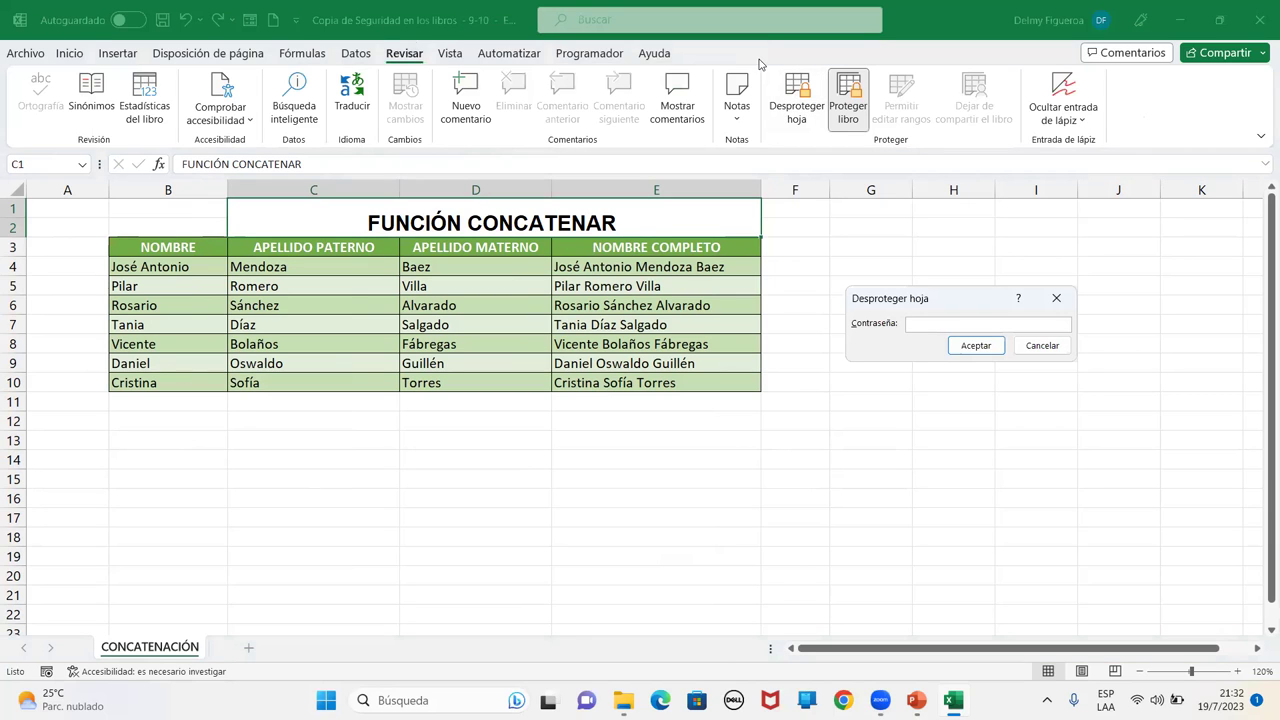
{"action": "left_click", "coordinate": [976, 345]}
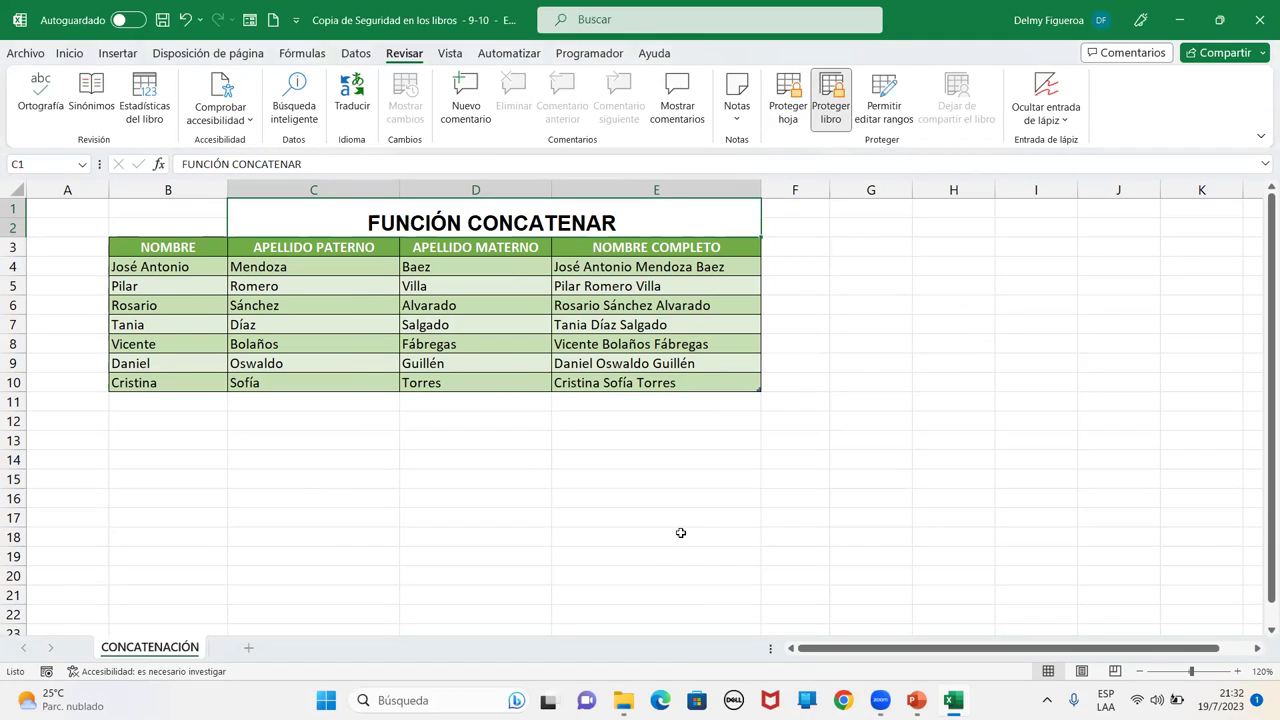
Check the title cell's shortcut menu is available again, then select empty cell C11
{"action": "right_click", "coordinate": [450, 213]}
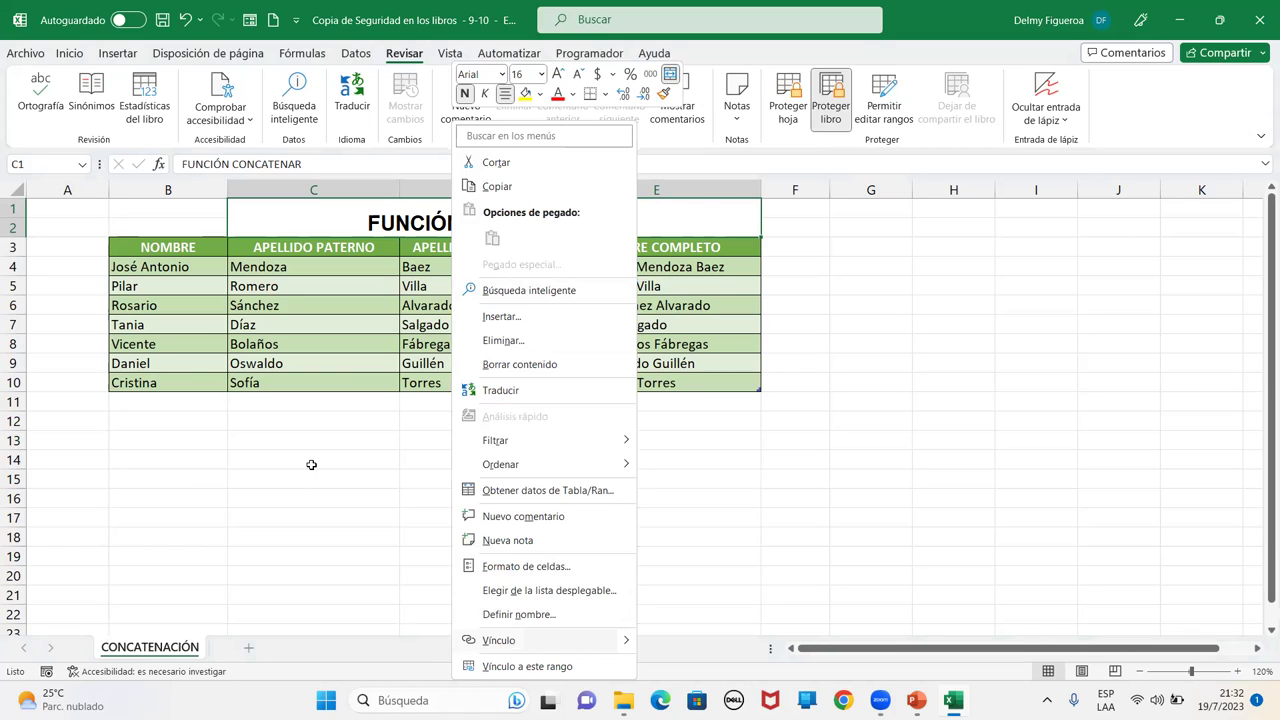
{"action": "left_click", "coordinate": [337, 406]}
{"action": "left_click", "coordinate": [332, 404]}
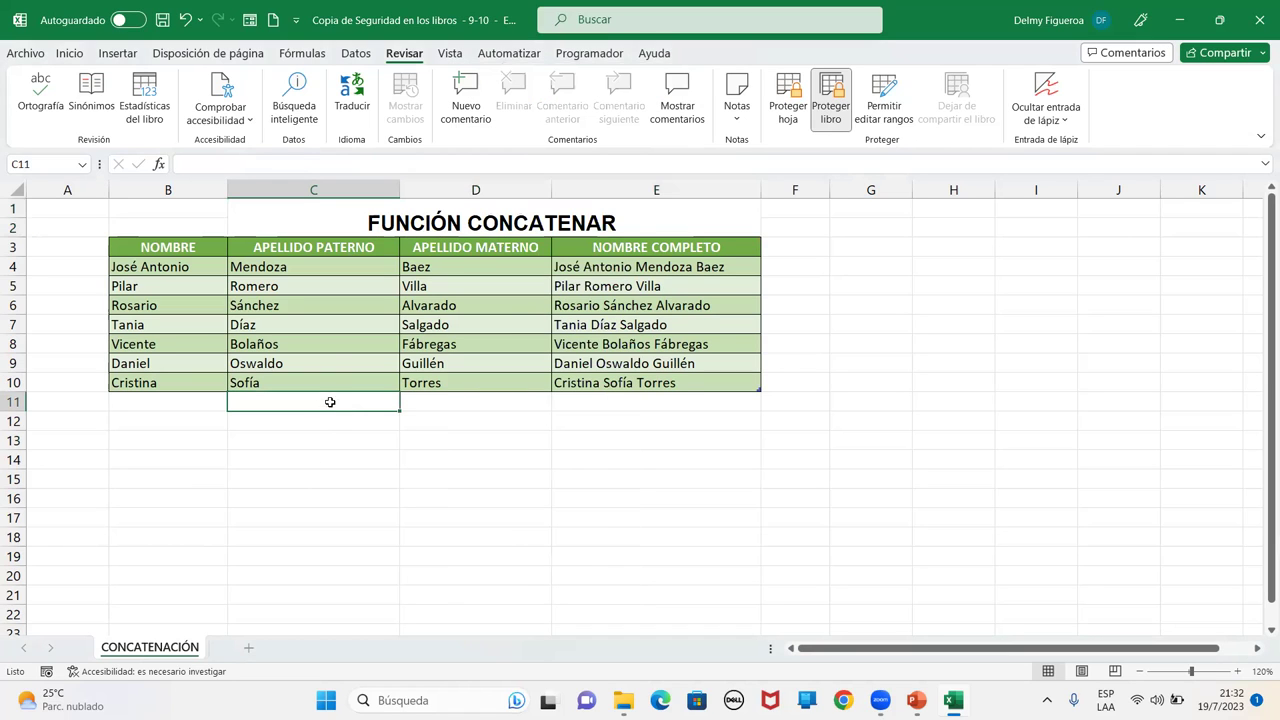
Choose Mark as Final under Protect Workbook on the workbook's Info page
{"action": "left_click", "coordinate": [26, 55]}
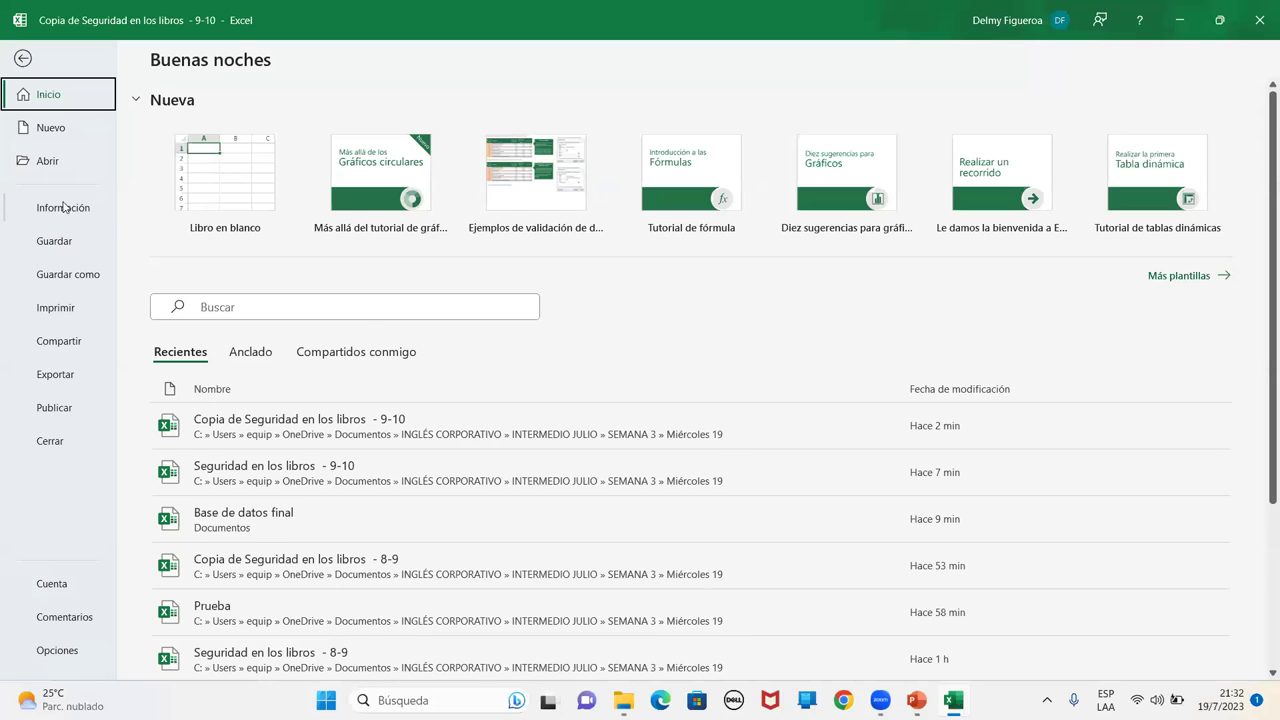
{"action": "left_click", "coordinate": [63, 207]}
{"action": "left_click", "coordinate": [219, 250]}
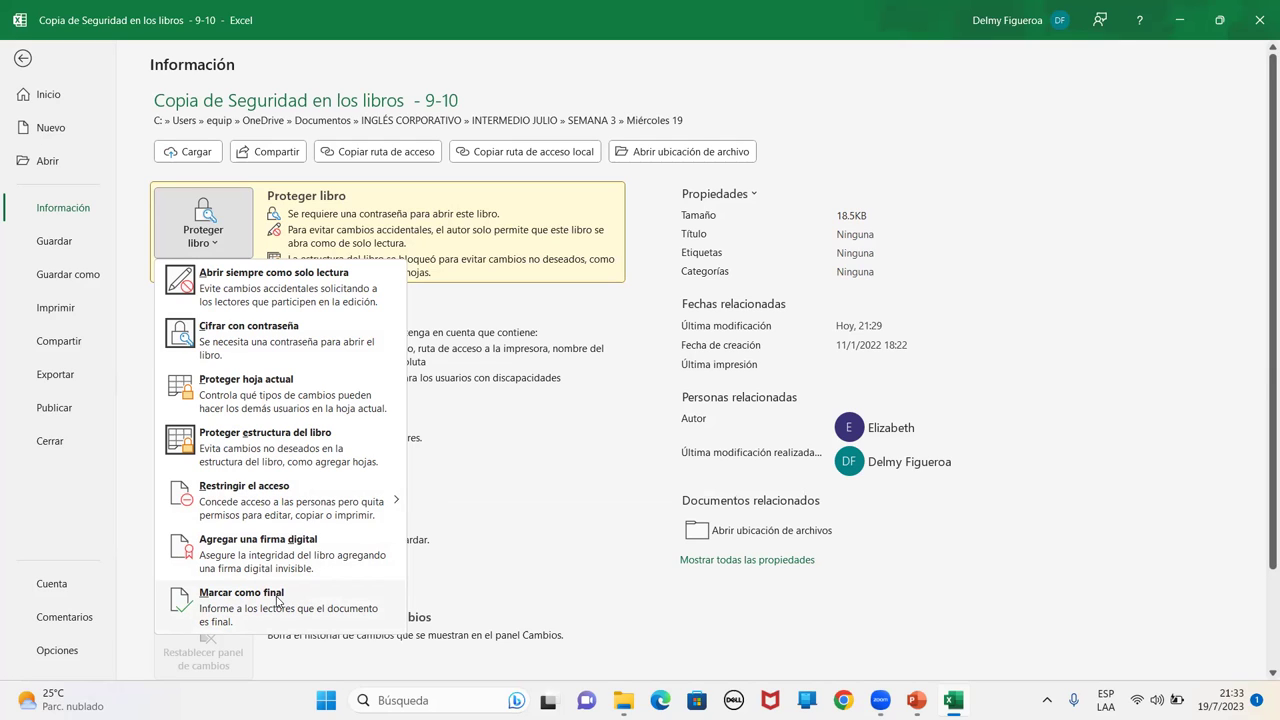
{"action": "left_click", "coordinate": [277, 601]}
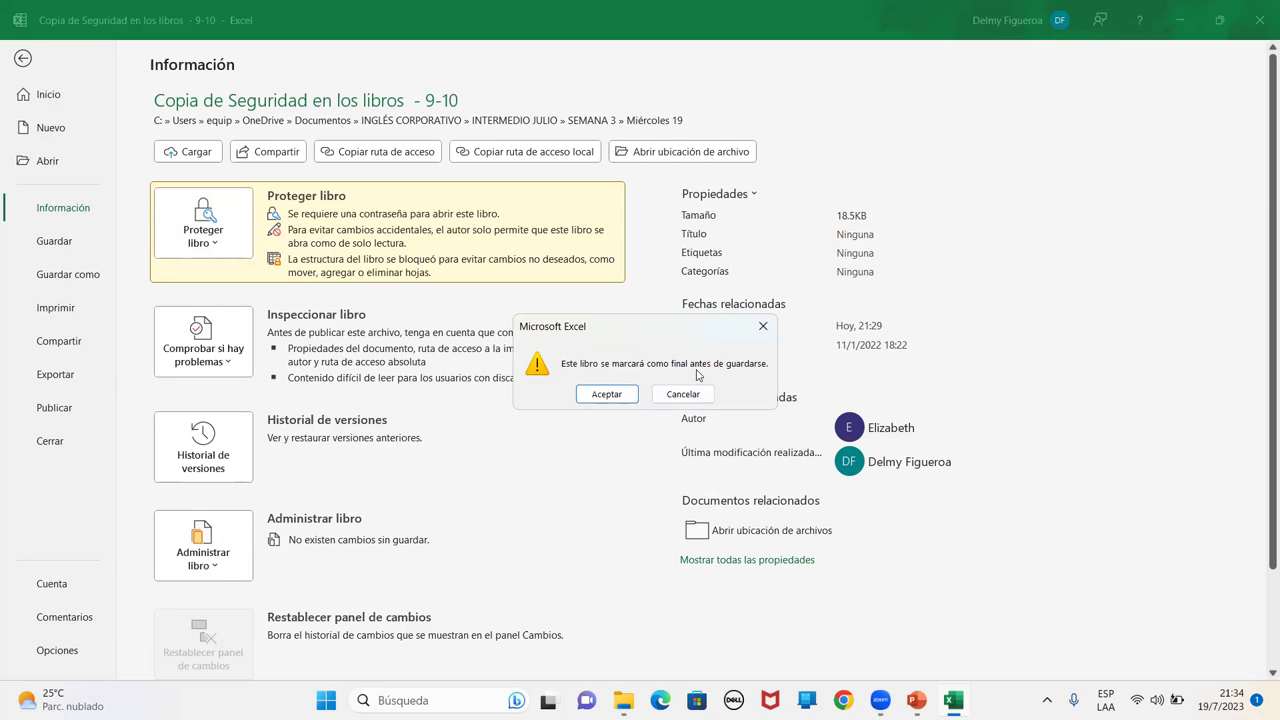
Confirm the Mark as Final prompt and acknowledge the read-only notice
{"action": "left_click", "coordinate": [624, 392]}
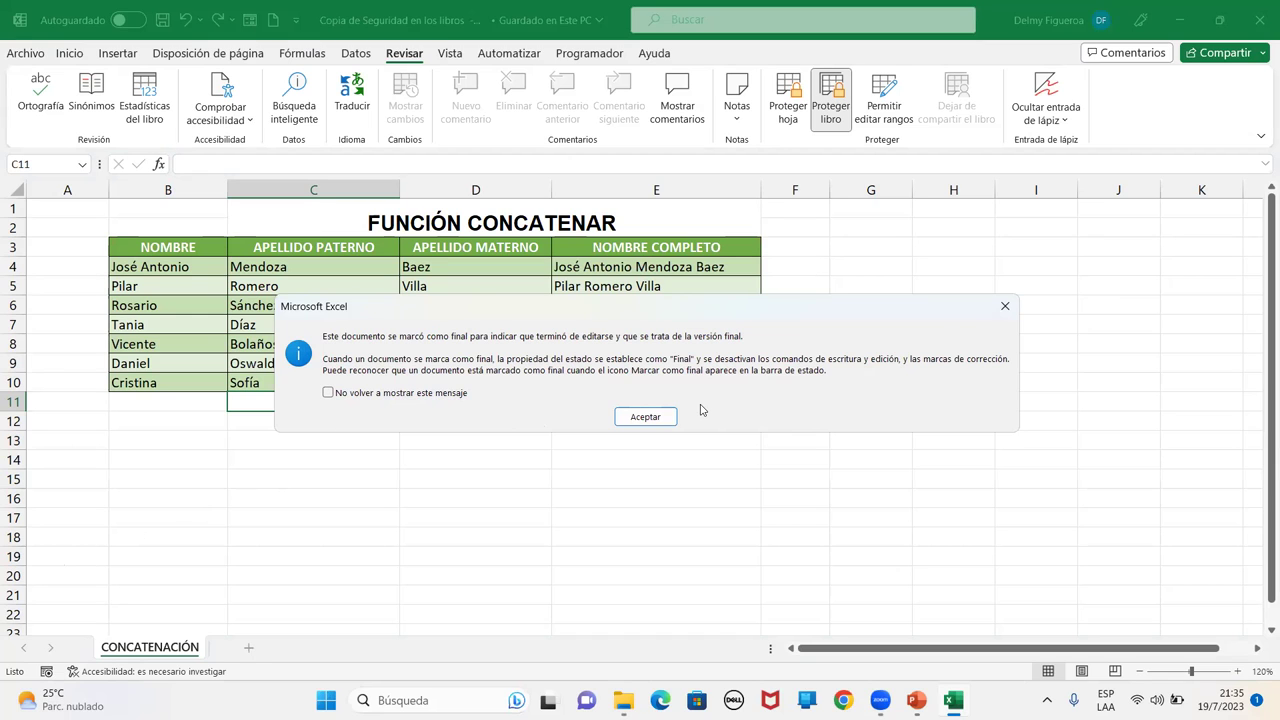
{"action": "left_click", "coordinate": [631, 419]}
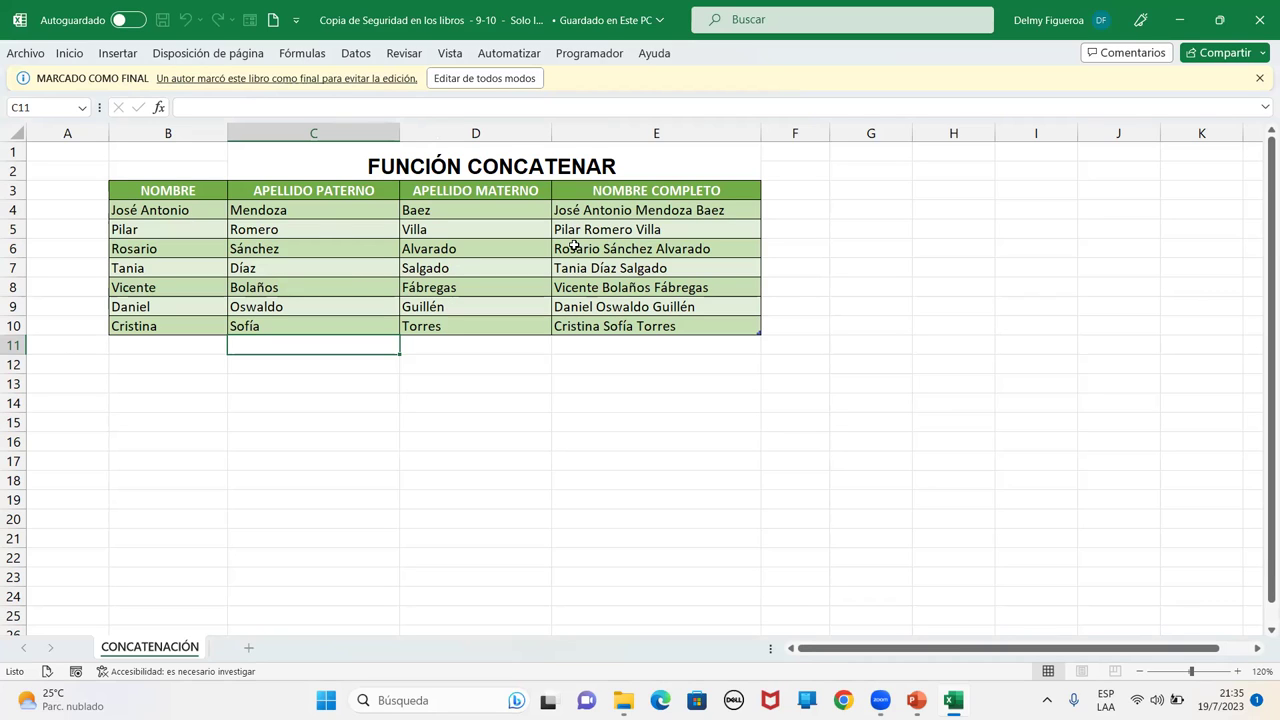
Enable editing, then enter the new person's first name and both surnames in B11:D11
{"action": "left_click", "coordinate": [485, 78]}
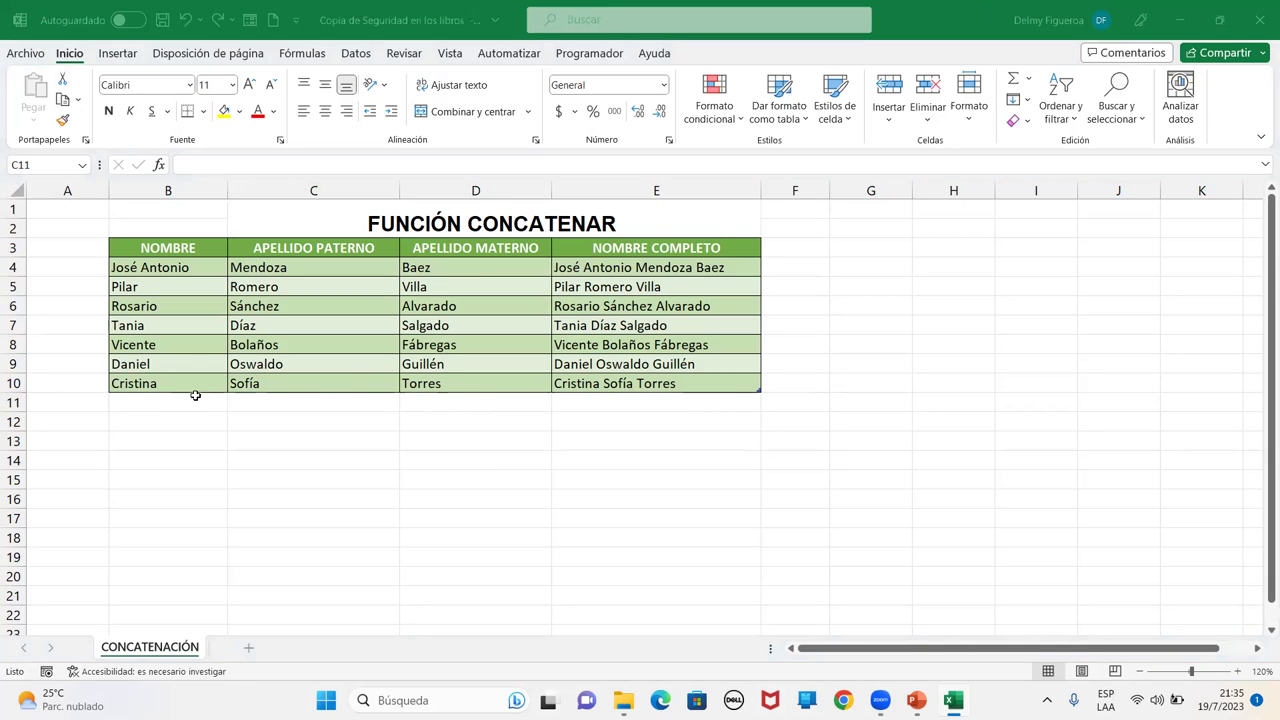
{"action": "left_click", "coordinate": [196, 398]}
{"action": "key", "text": "Tab"}
{"action": "key", "text": "Tab"}
{"action": "key", "text": "Tab"}
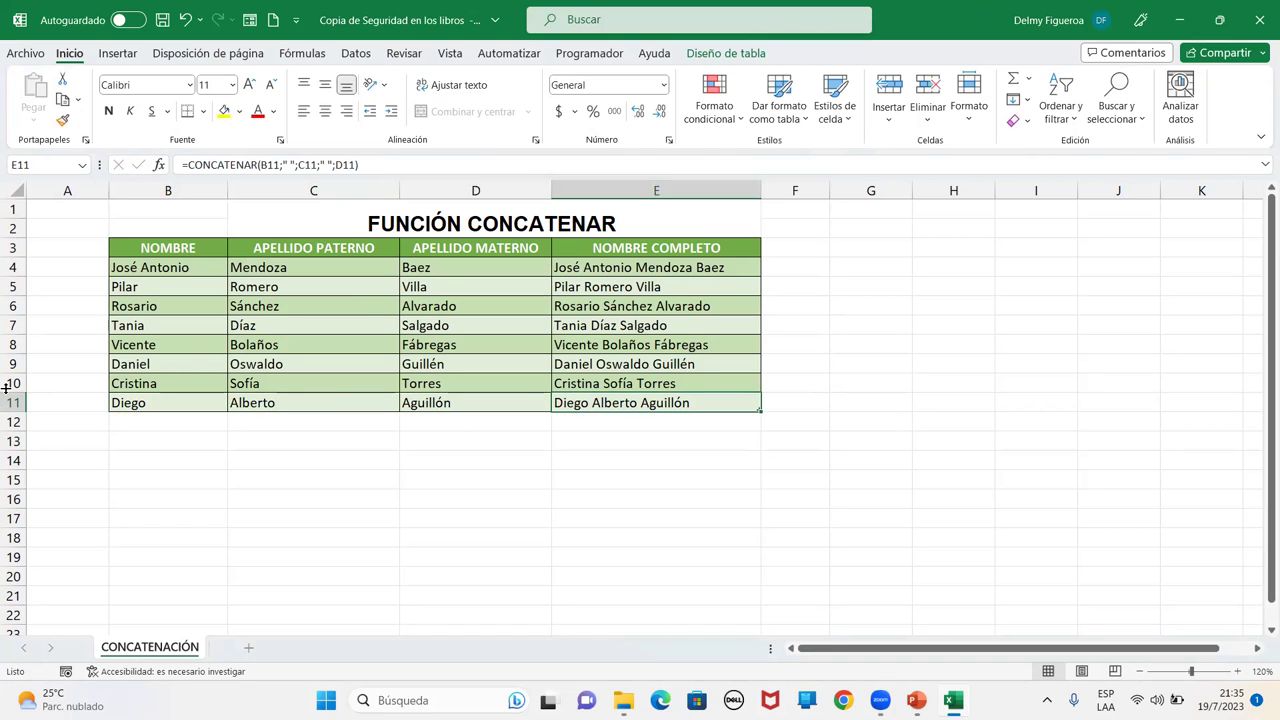
Check the new C11 entry, then select empty cells below the table
{"action": "left_click", "coordinate": [326, 402]}
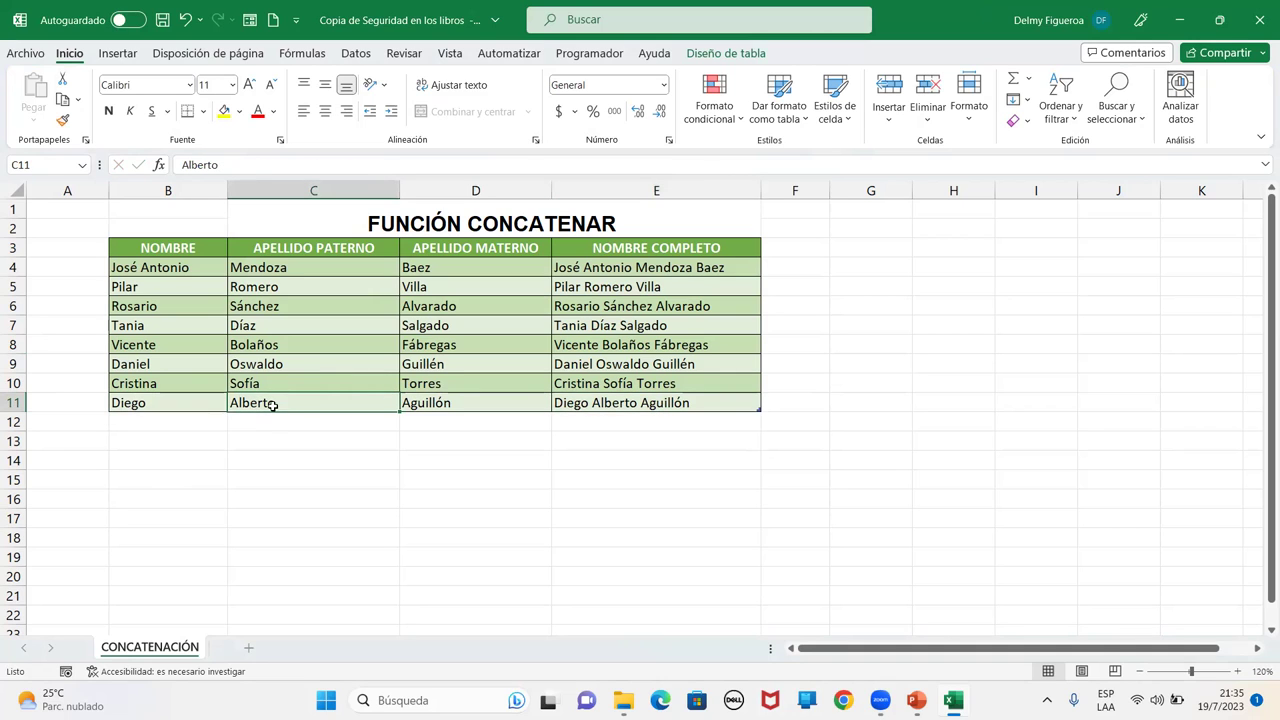
{"action": "left_click", "coordinate": [607, 425]}
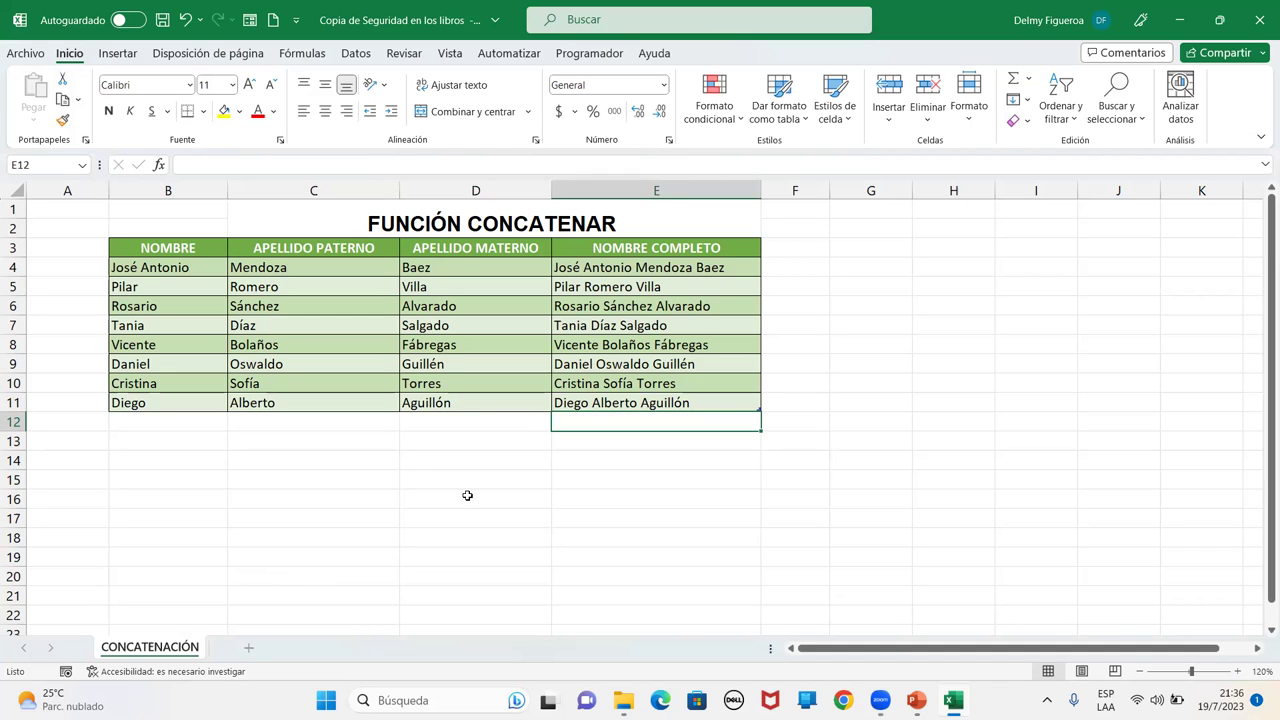
{"action": "left_click", "coordinate": [440, 429]}
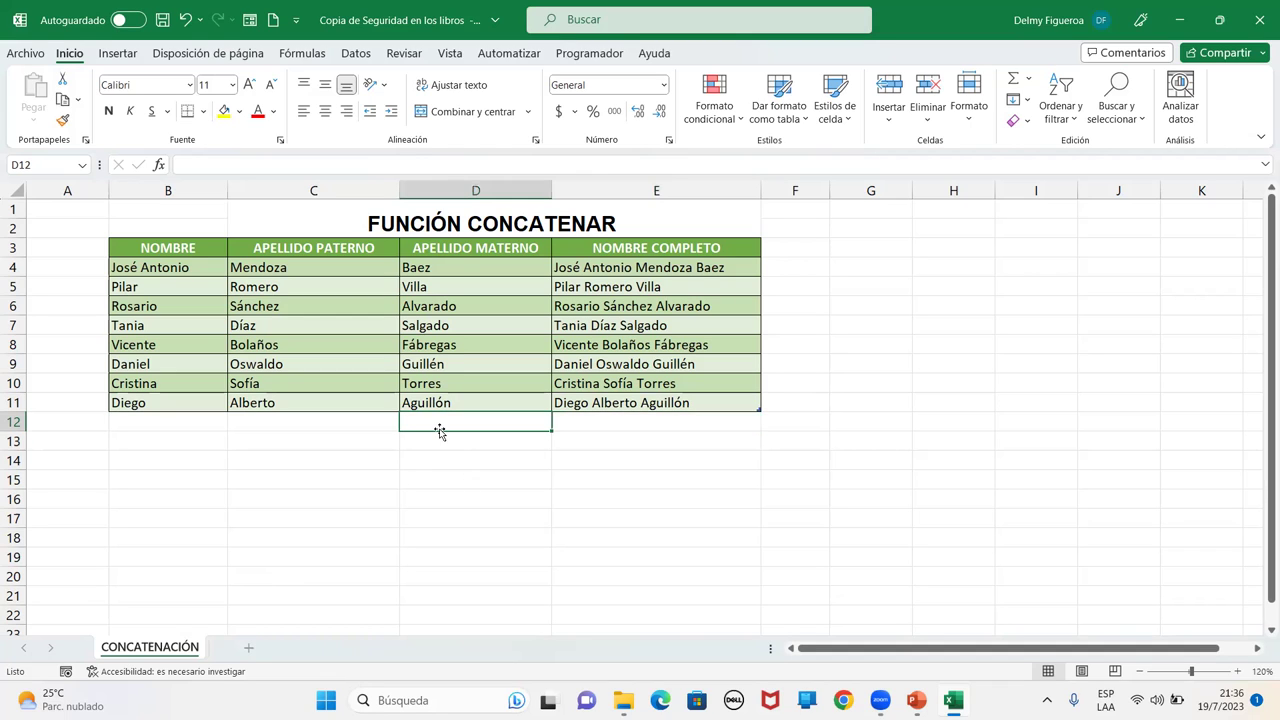
{"action": "left_click", "coordinate": [26, 53]}
{"action": "left_click", "coordinate": [64, 206]}
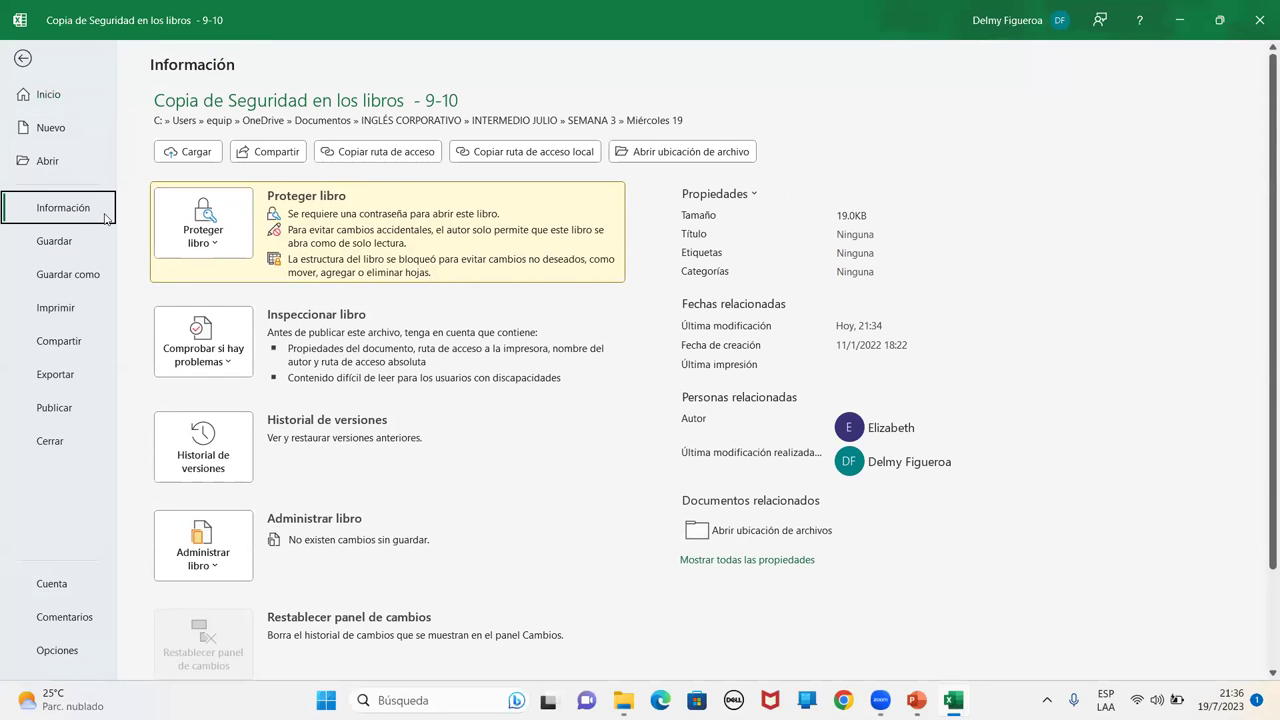
{"action": "left_click", "coordinate": [215, 247]}
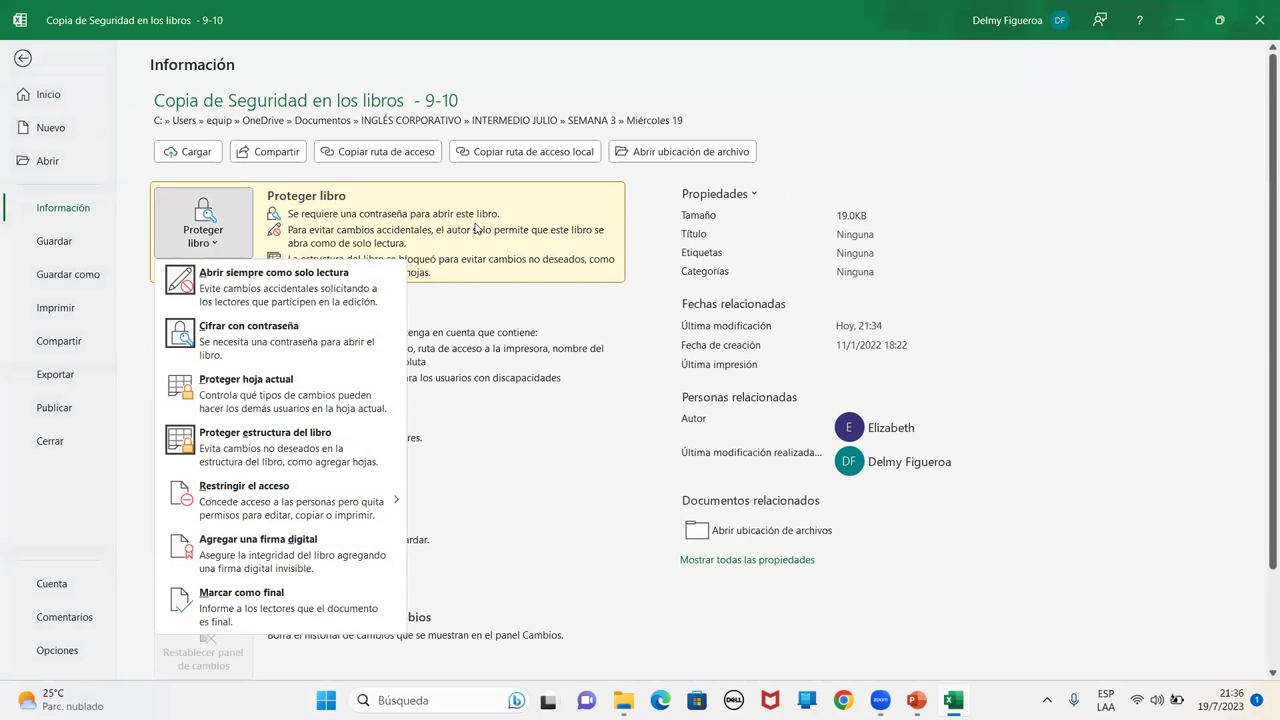
{"action": "key", "text": "Escape"}
{"action": "key", "text": "Escape"}
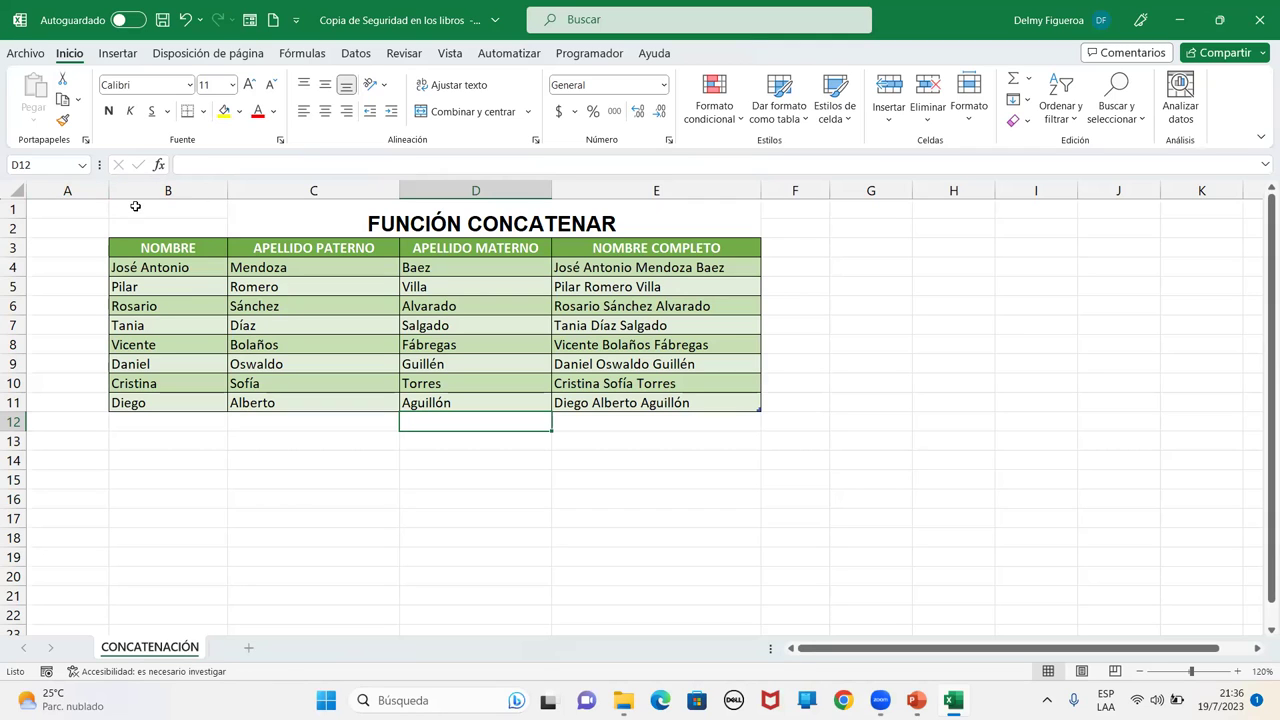
Copy the table B1:E11 and paste it at B1 of a new blank workbook
{"action": "left_click_drag", "start_coordinate": [135, 206], "coordinate": [649, 402]}
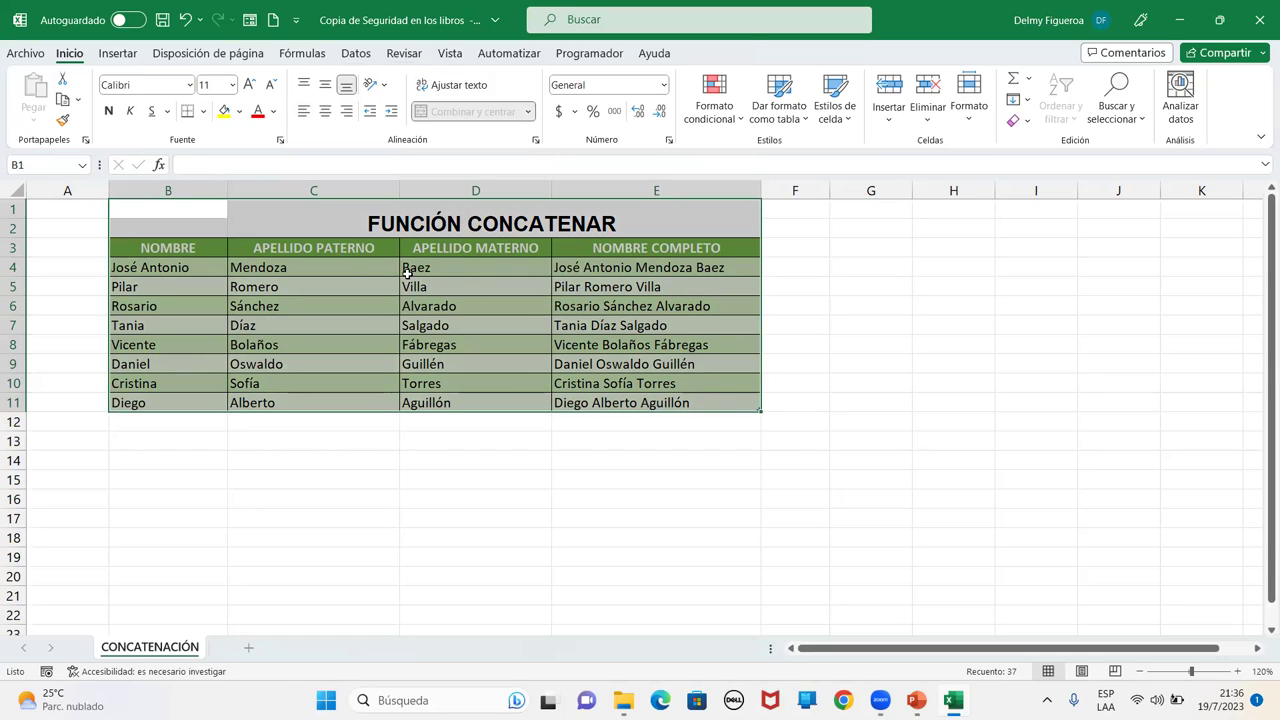
{"action": "key", "text": "ctrl+c"}
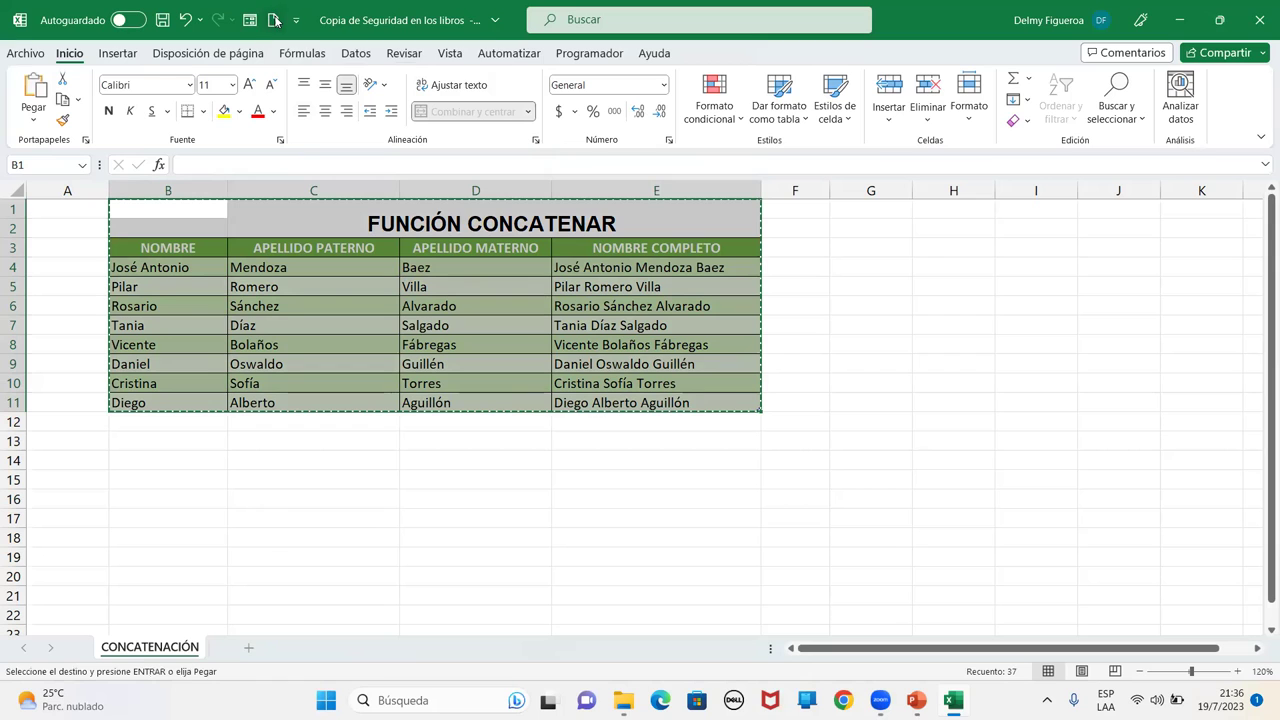
{"action": "left_click", "coordinate": [274, 20]}
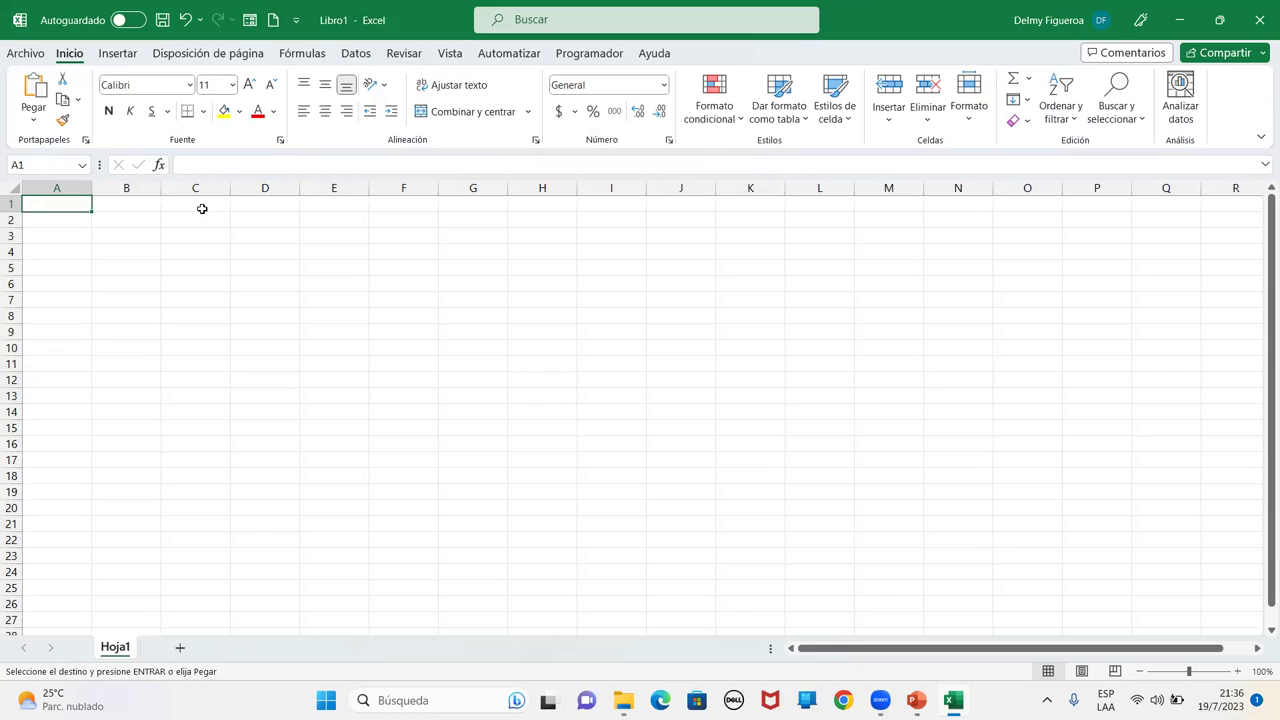
{"action": "left_click", "coordinate": [151, 206]}
{"action": "key", "text": "ctrl+v"}
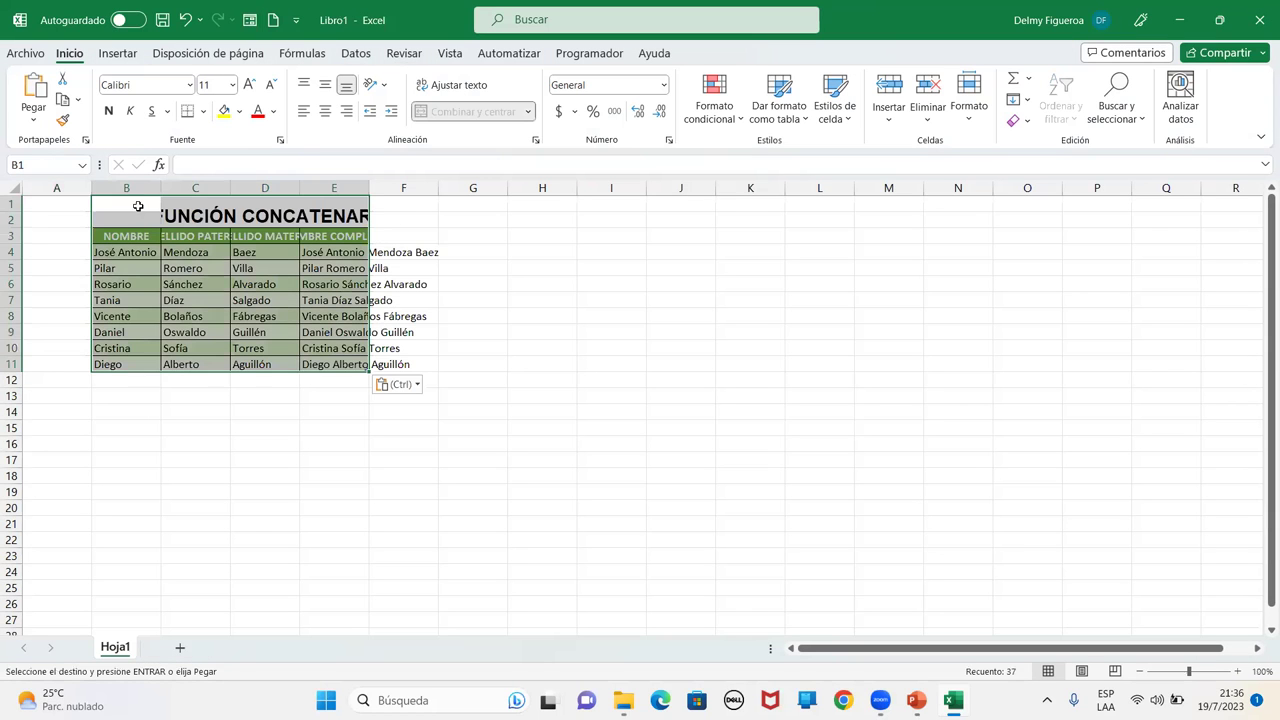
Auto-fit the column widths, zoom to 120%, and widen column E for full names
{"action": "left_click", "coordinate": [979, 111]}
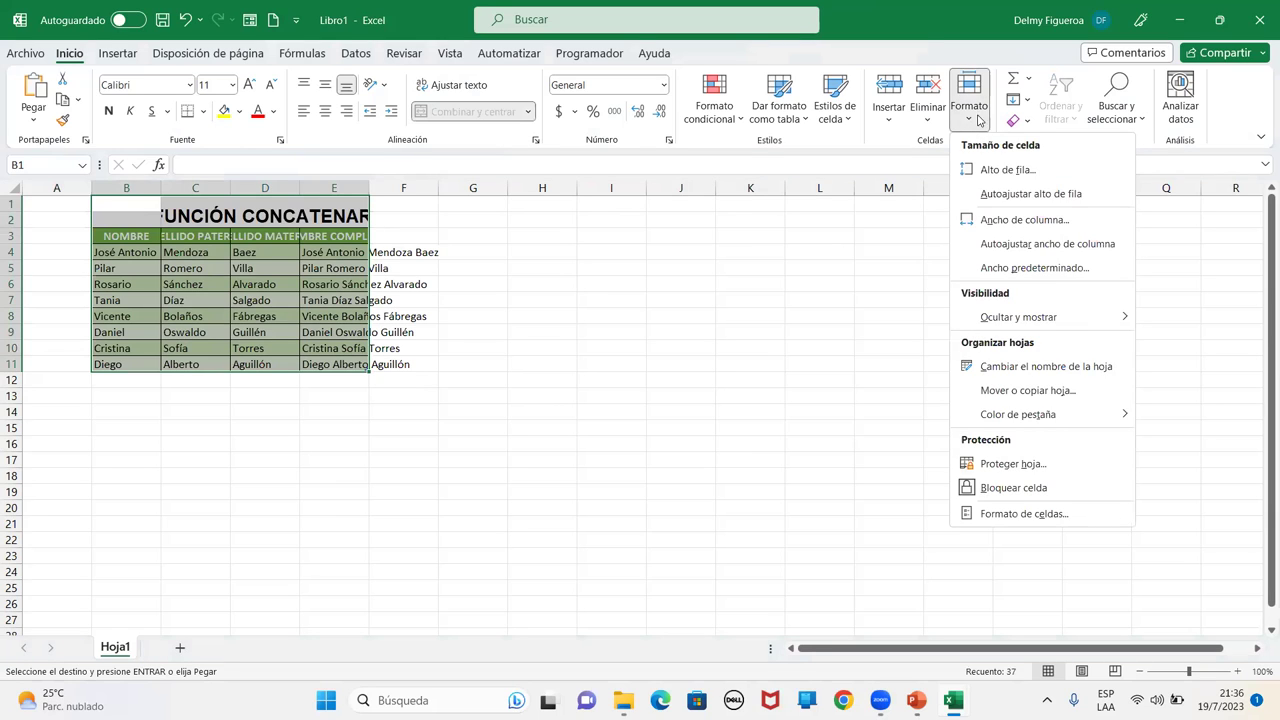
{"action": "left_click", "coordinate": [1050, 244]}
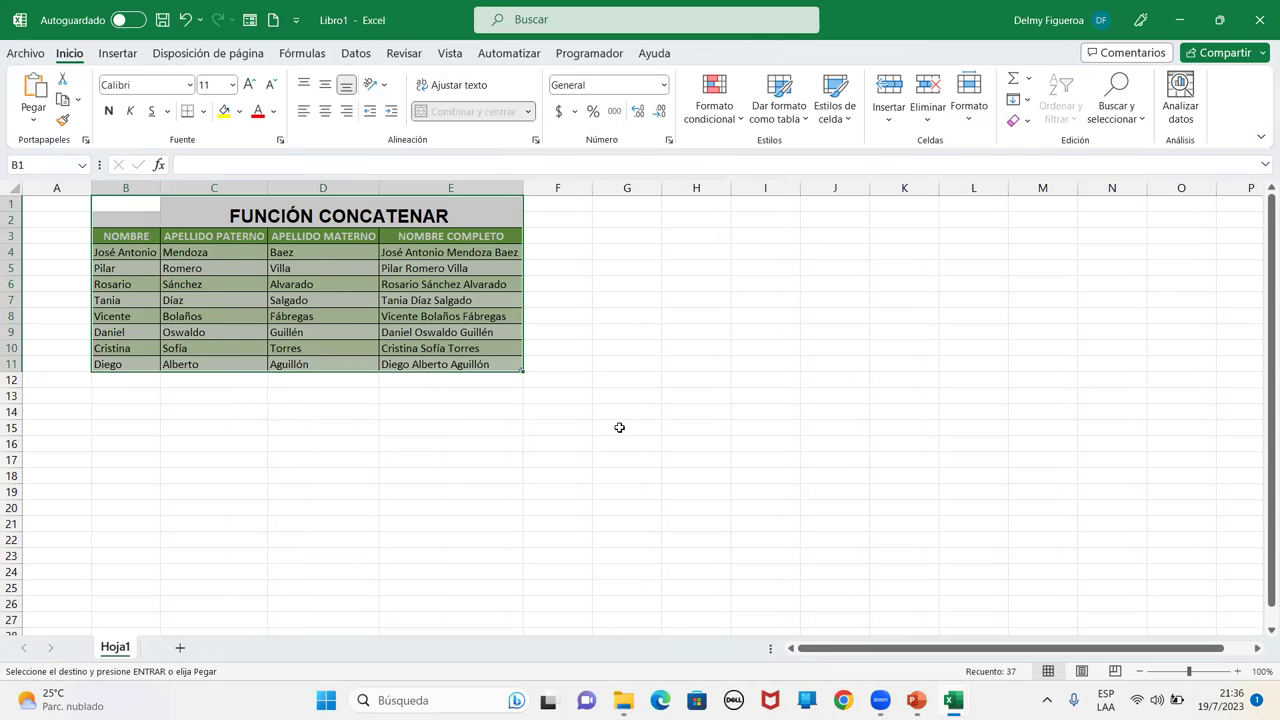
{"action": "left_click", "coordinate": [1238, 671]}
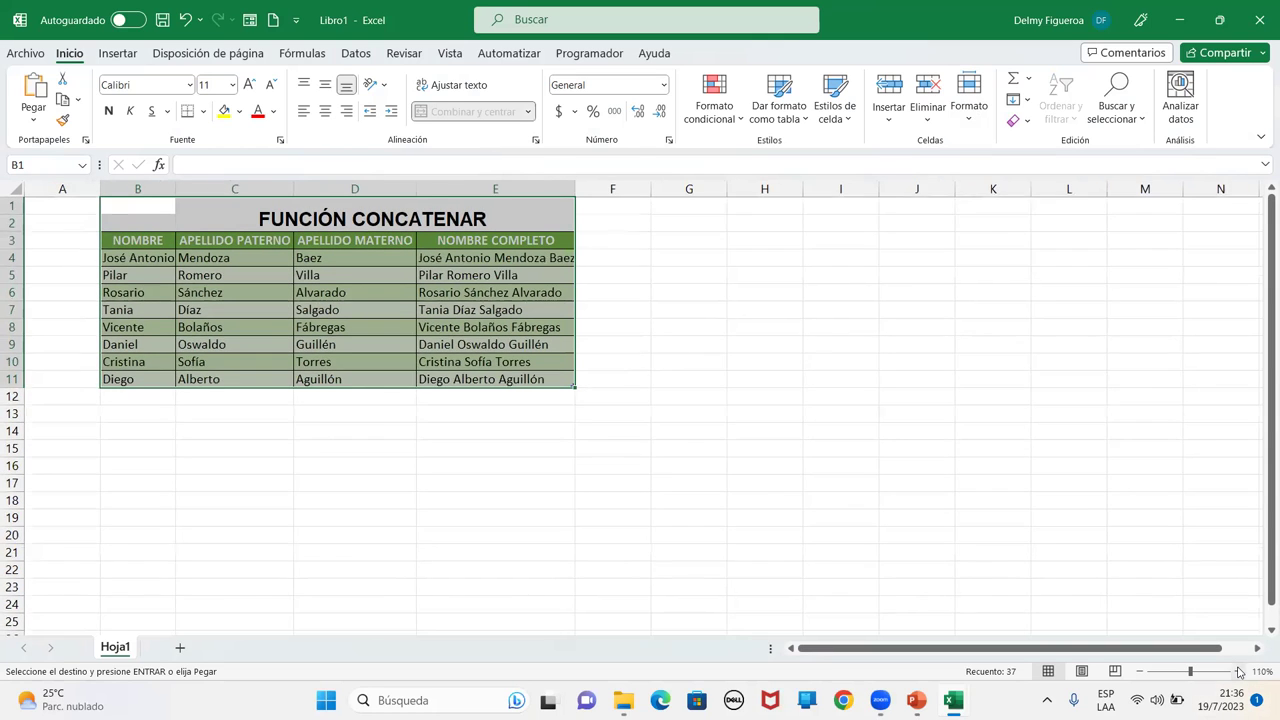
{"action": "left_click", "coordinate": [1238, 671]}
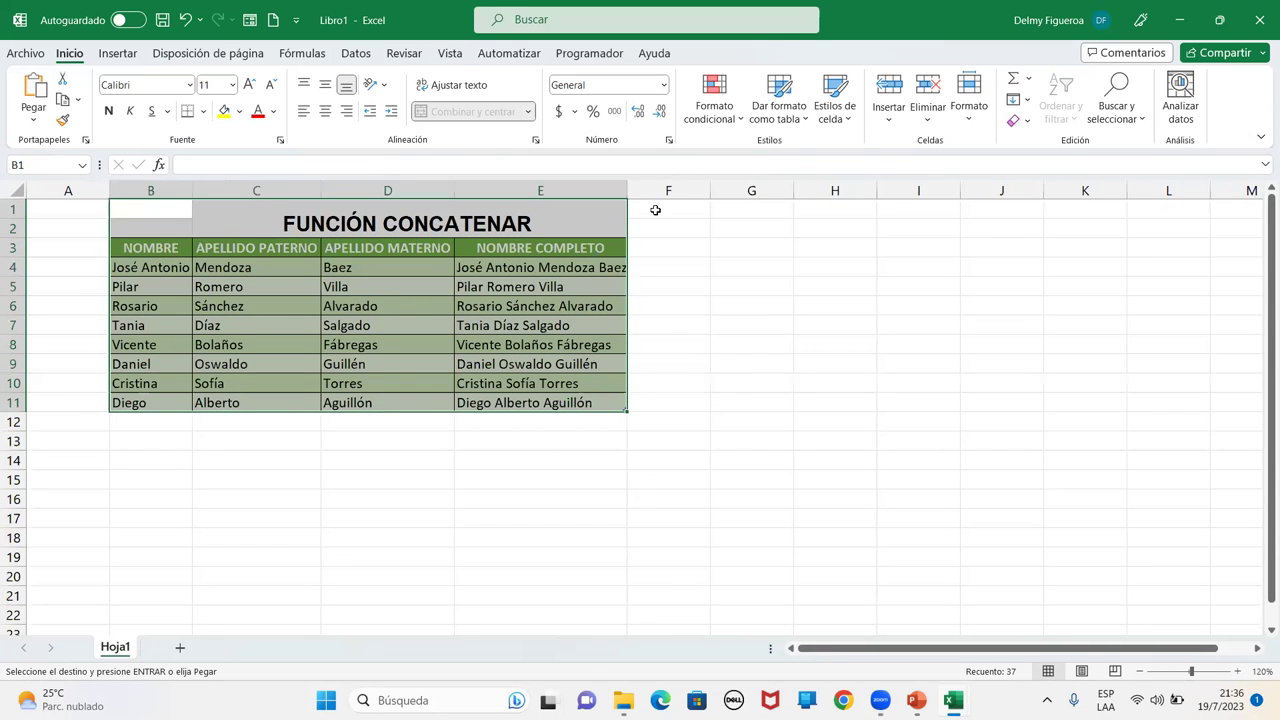
{"action": "double_click", "coordinate": [626, 183]}
{"action": "left_click", "coordinate": [674, 266]}
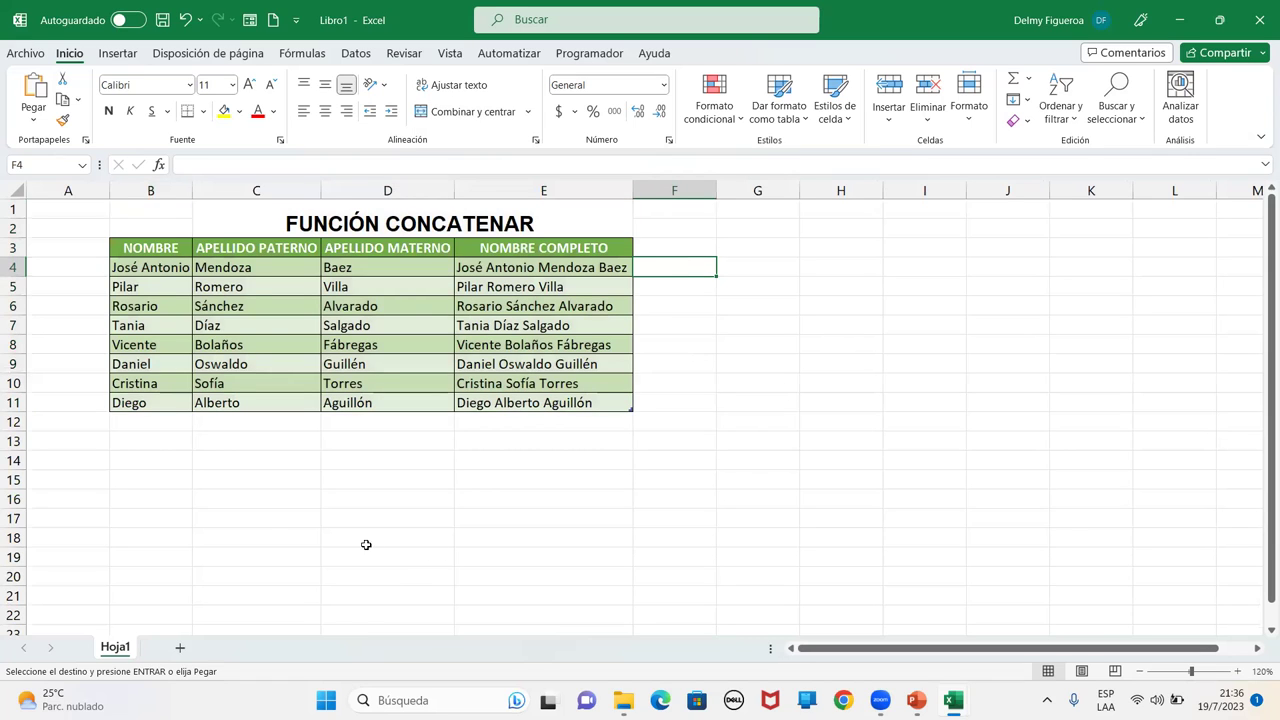
Add an empty Hoja2 sheet, then return to Hoja1 without changing it
{"action": "left_click", "coordinate": [181, 650]}
{"action": "left_click", "coordinate": [116, 649]}
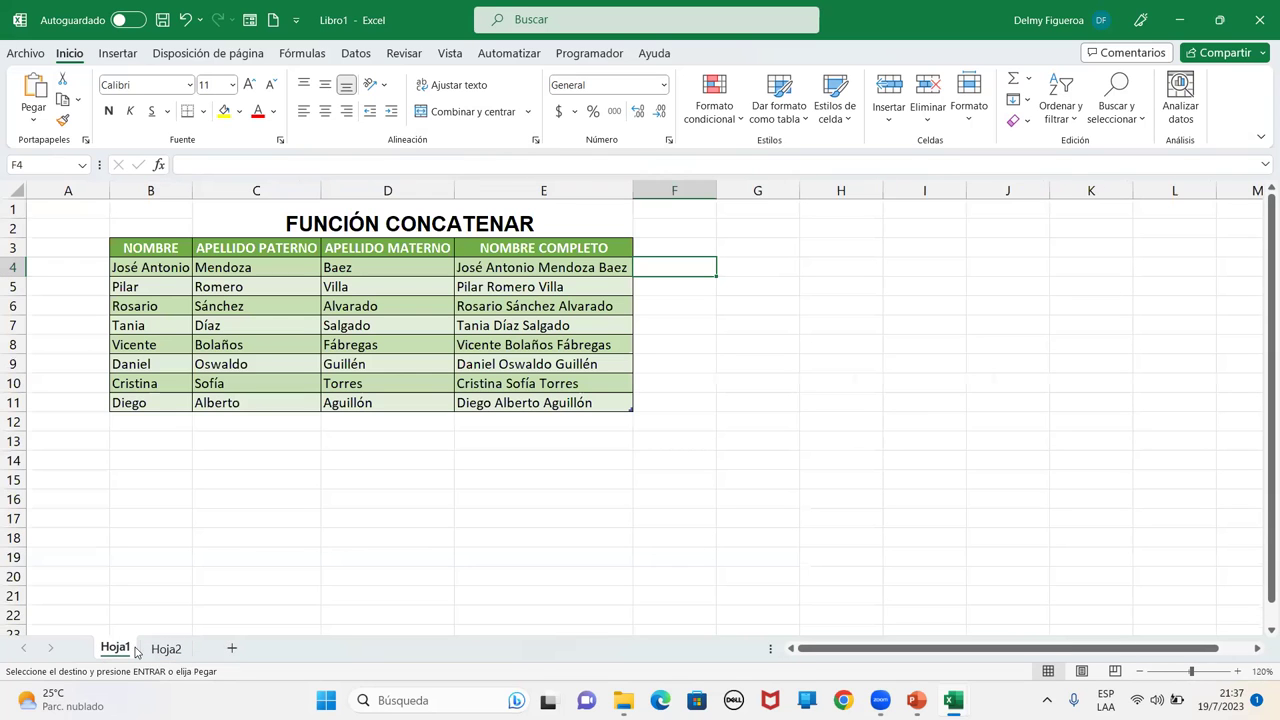
{"action": "right_click", "coordinate": [121, 653]}
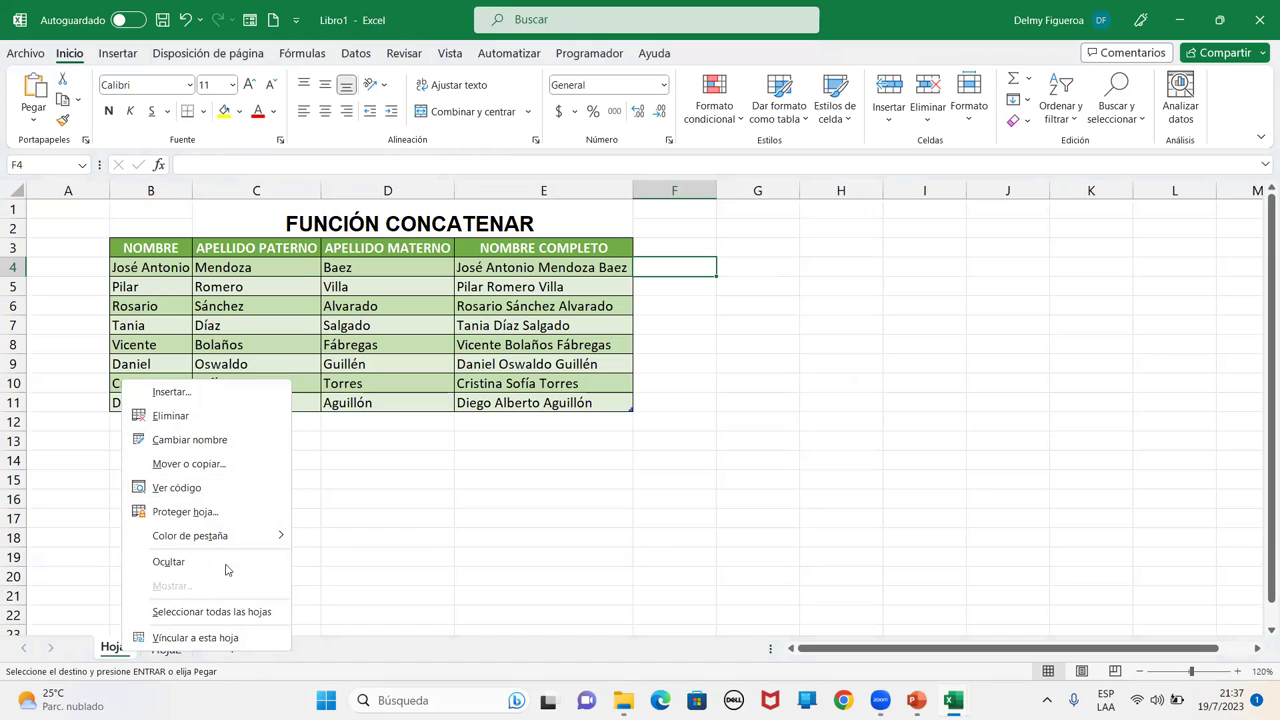
{"action": "left_click", "coordinate": [489, 526]}
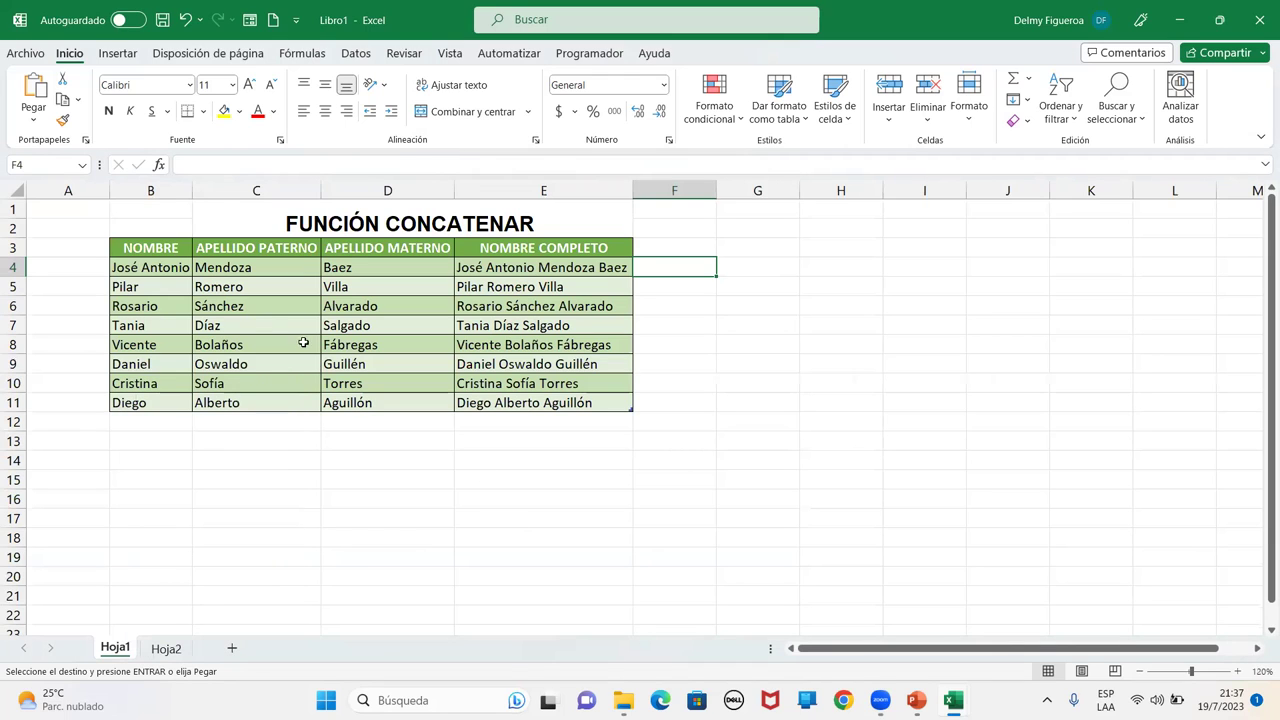
View the new workbook's Información page, then return to the worksheet
{"action": "left_click", "coordinate": [32, 58]}
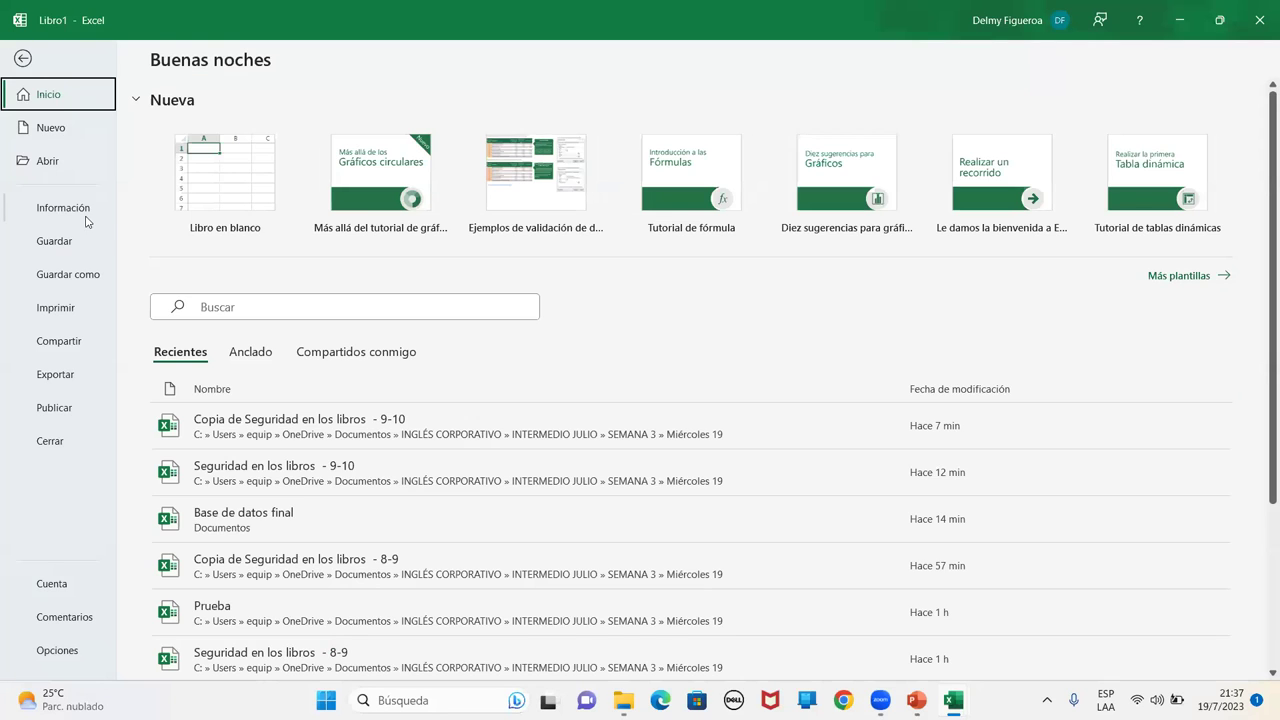
{"action": "left_click", "coordinate": [86, 212]}
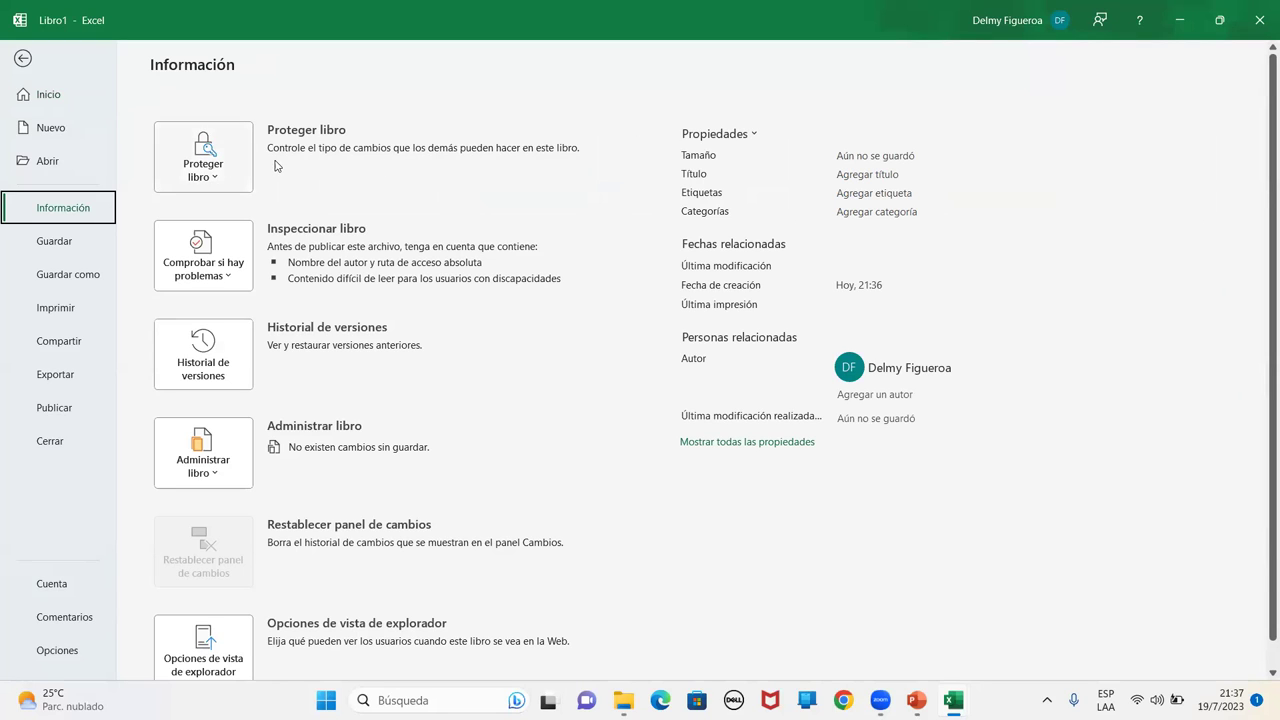
{"action": "key", "text": "Escape"}
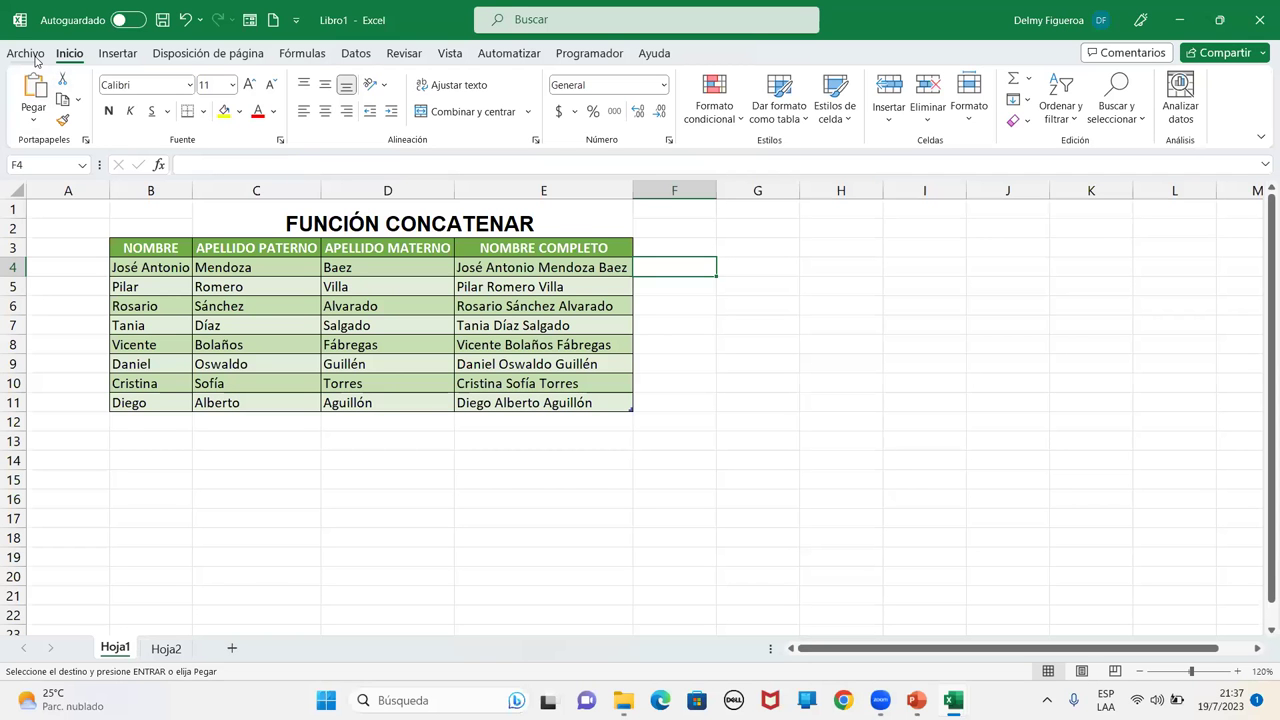
Open the full Save As options and enter the file name 'Datos generales'
{"action": "left_click", "coordinate": [162, 20]}
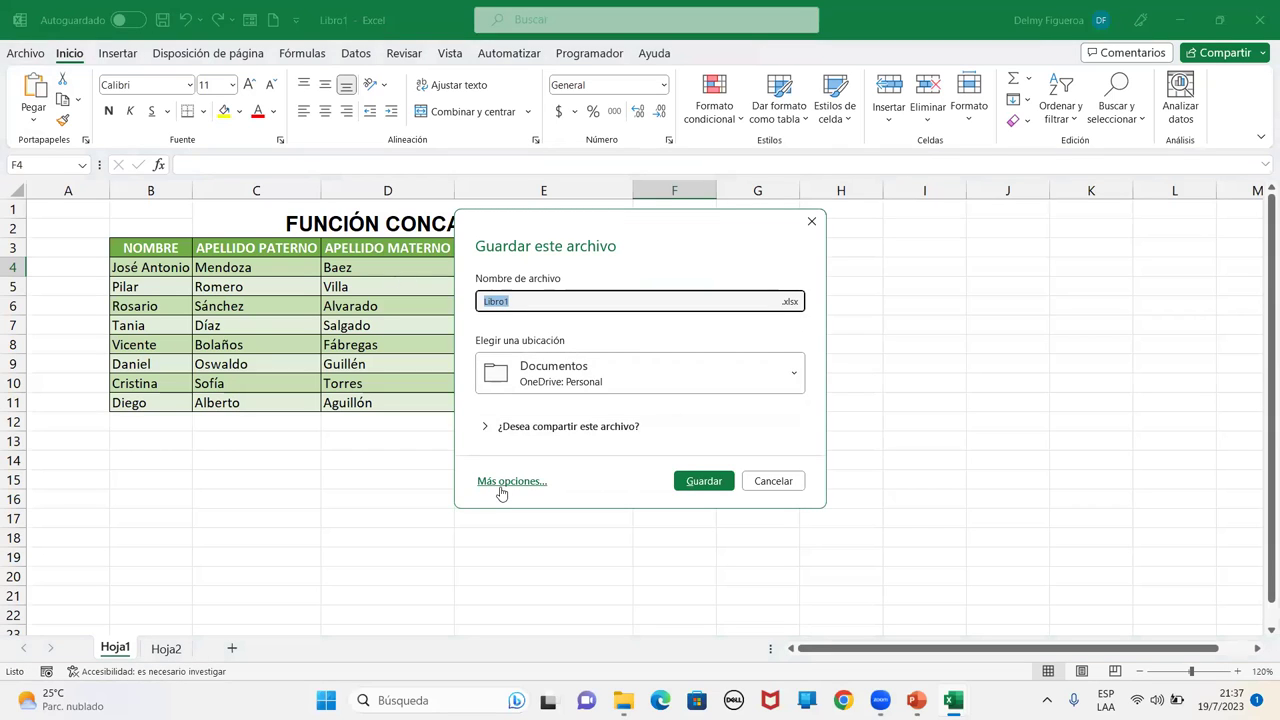
{"action": "left_click", "coordinate": [502, 485]}
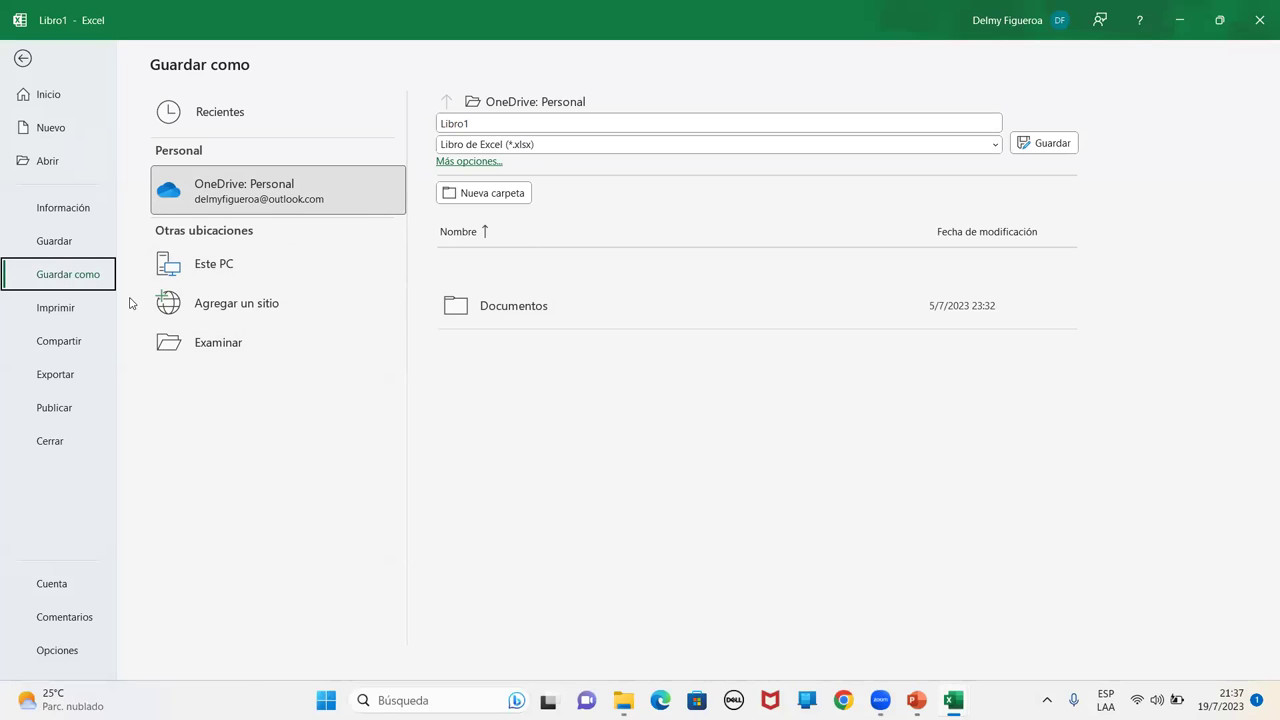
{"action": "left_click", "coordinate": [517, 123]}
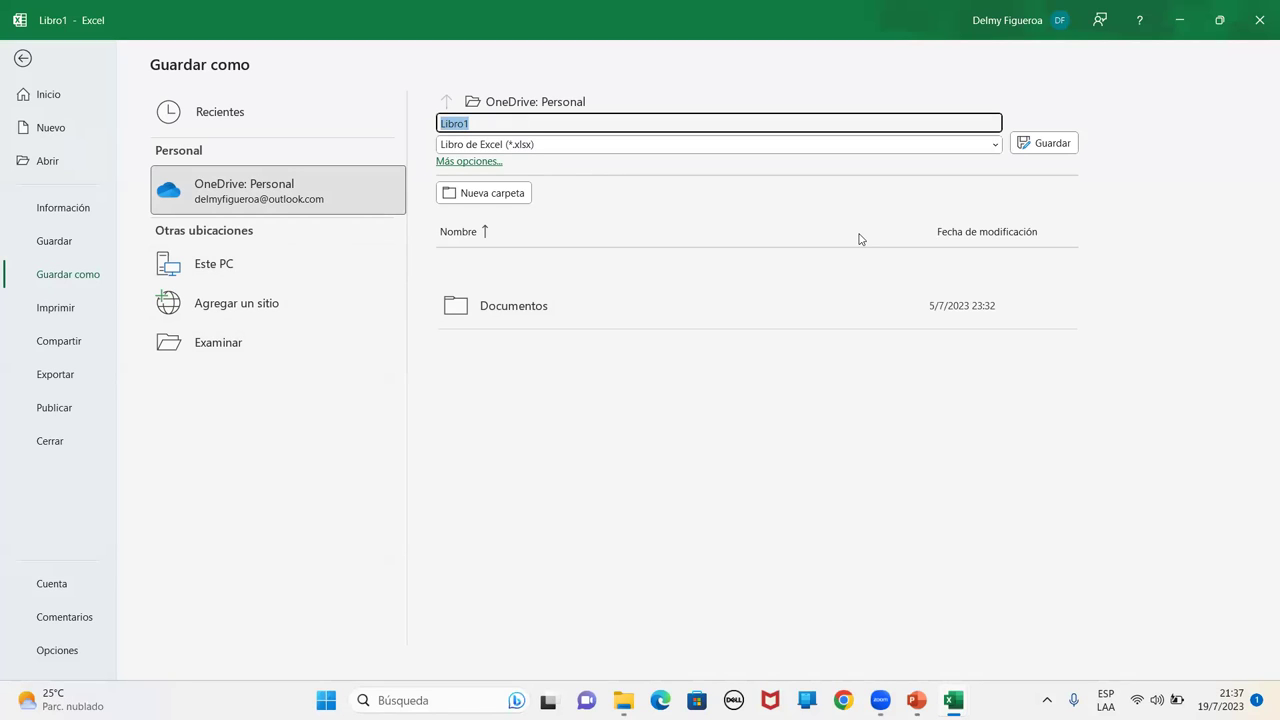
{"action": "type", "text": "Ba"}
{"action": "key", "text": "BackSpace"}
{"action": "key", "text": "BackSpace"}
{"action": "key", "text": "BackSpace"}
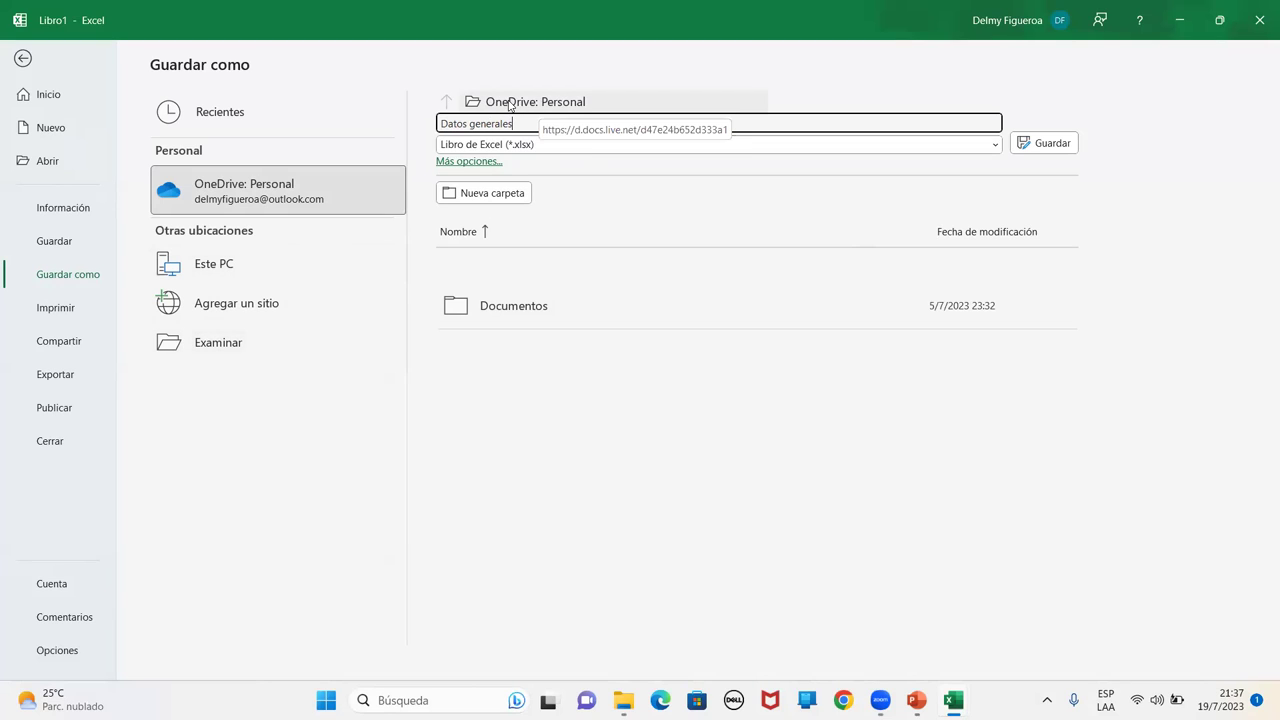
Browse to INTERMEDIO JULIO > SEMANA 3 > Miércoles 19 as the save folder
{"action": "left_click", "coordinate": [223, 345]}
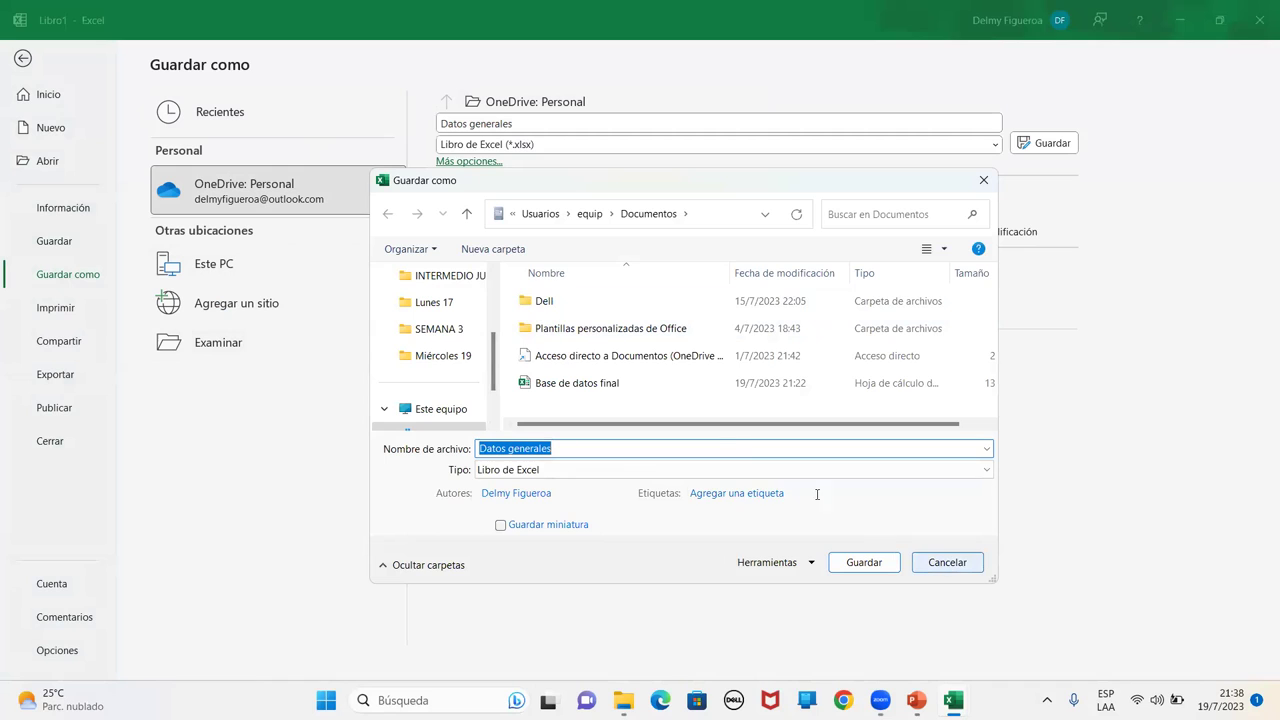
{"action": "left_click", "coordinate": [449, 275]}
{"action": "double_click", "coordinate": [552, 358]}
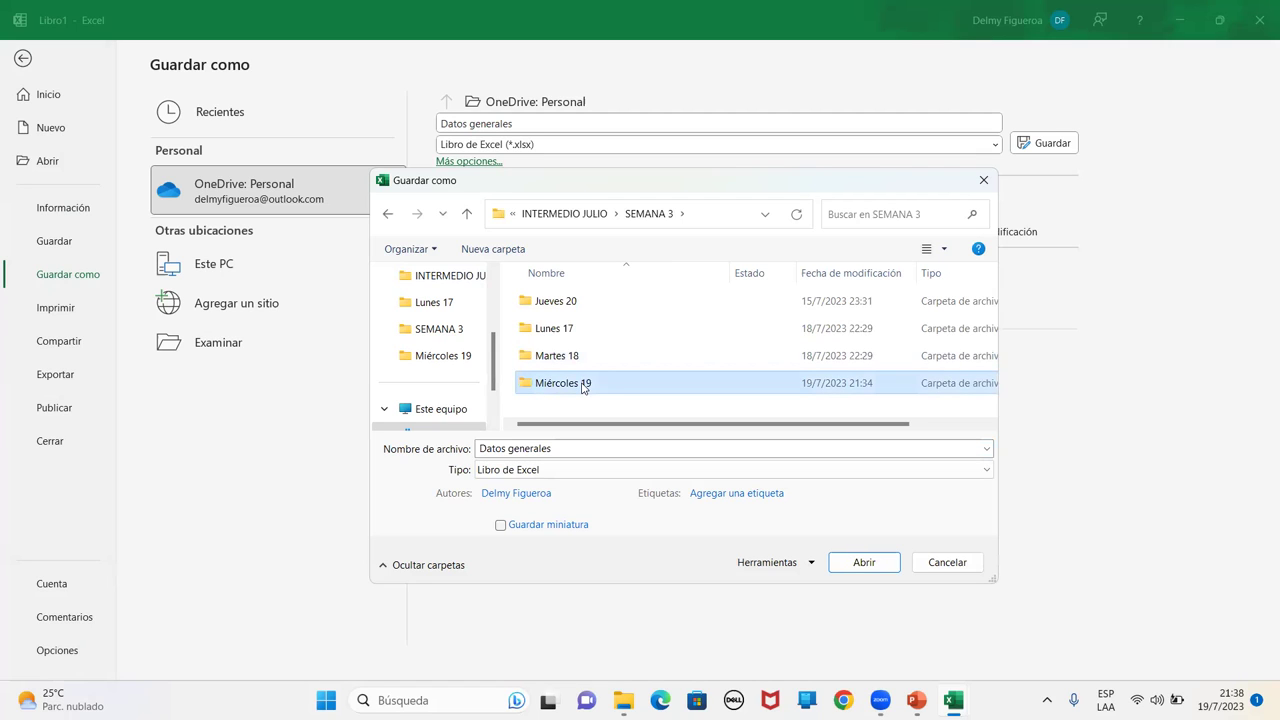
{"action": "double_click", "coordinate": [583, 385]}
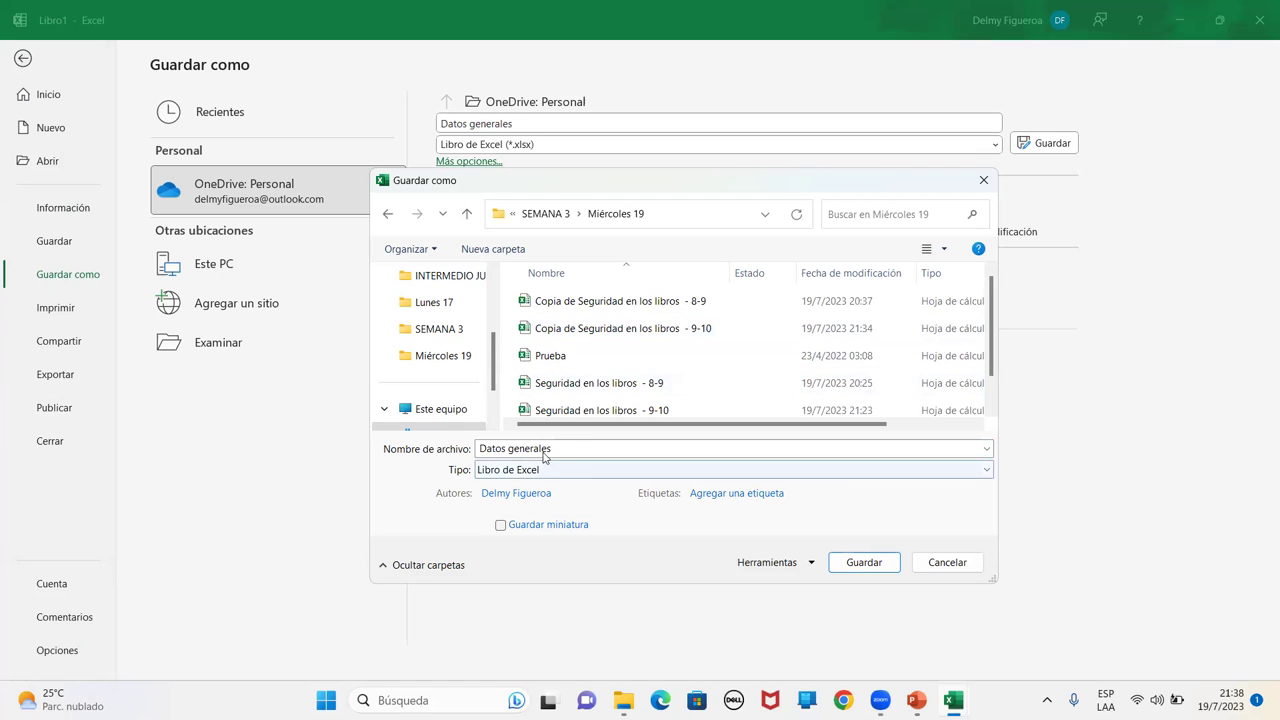
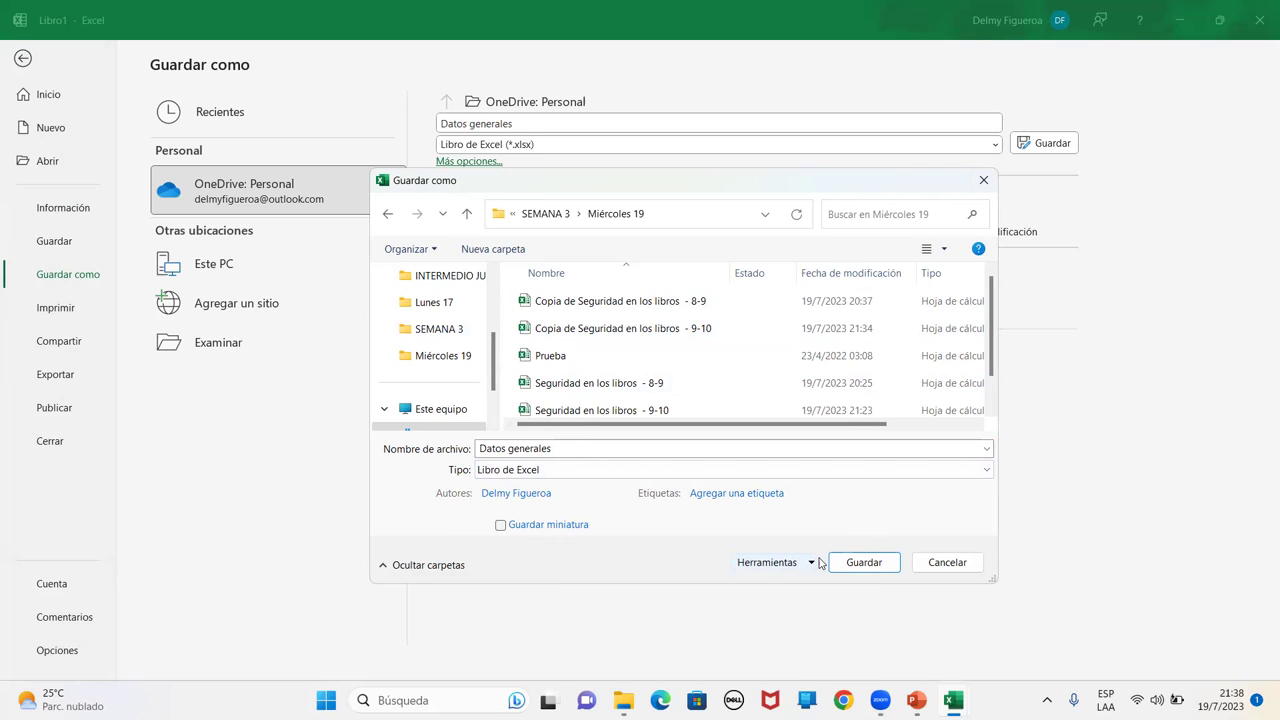
In Opciones generales, set and confirm both an opening password and a write password for Datos generales
{"action": "left_click", "coordinate": [813, 563]}
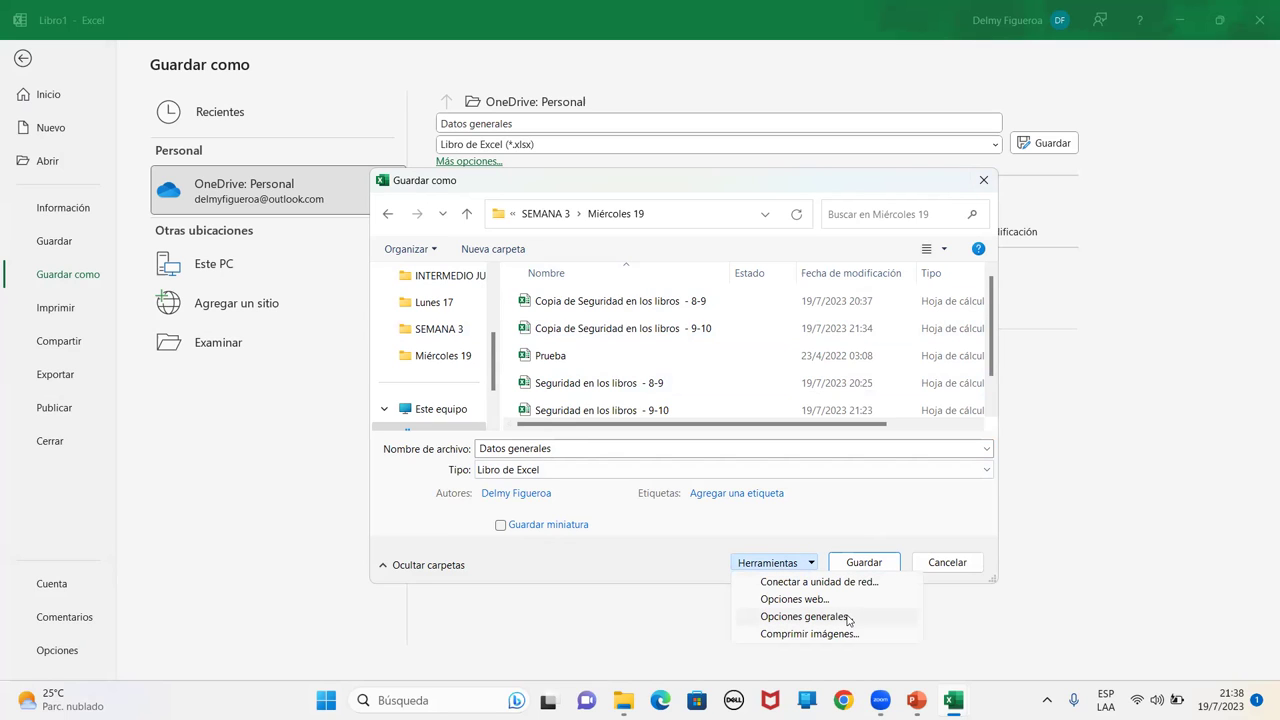
{"action": "left_click", "coordinate": [849, 617]}
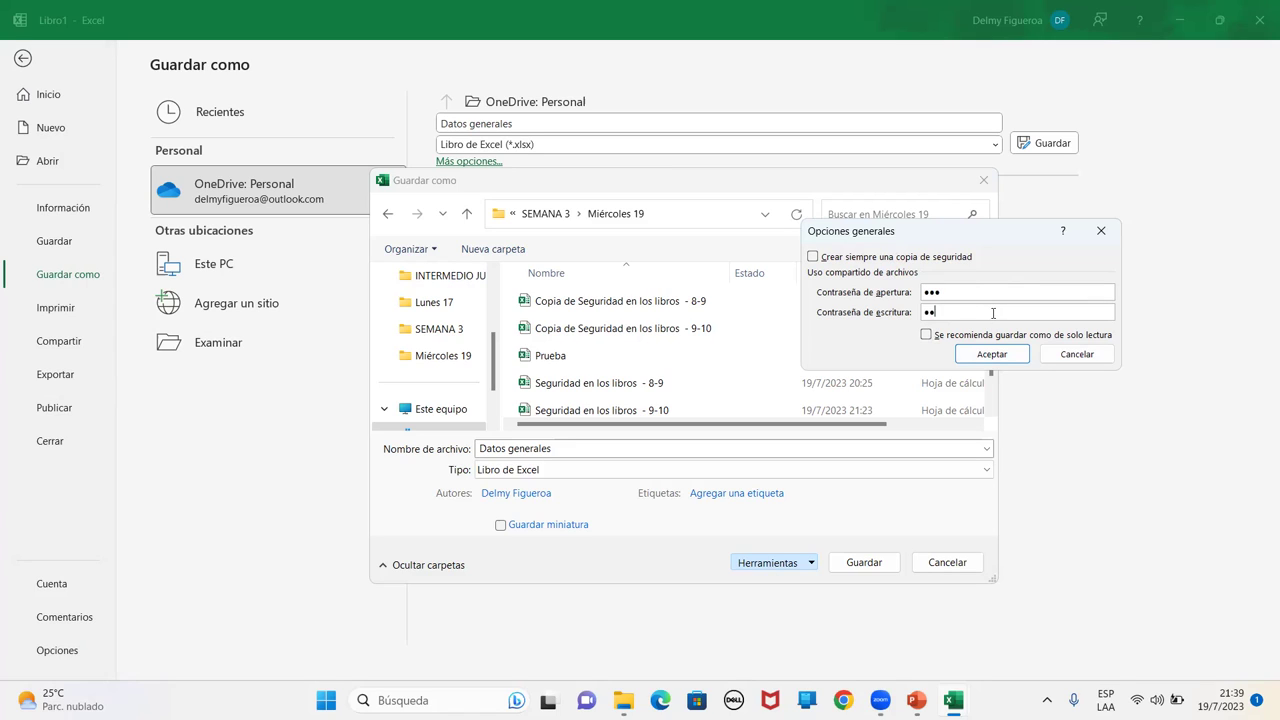
{"action": "left_click", "coordinate": [976, 358]}
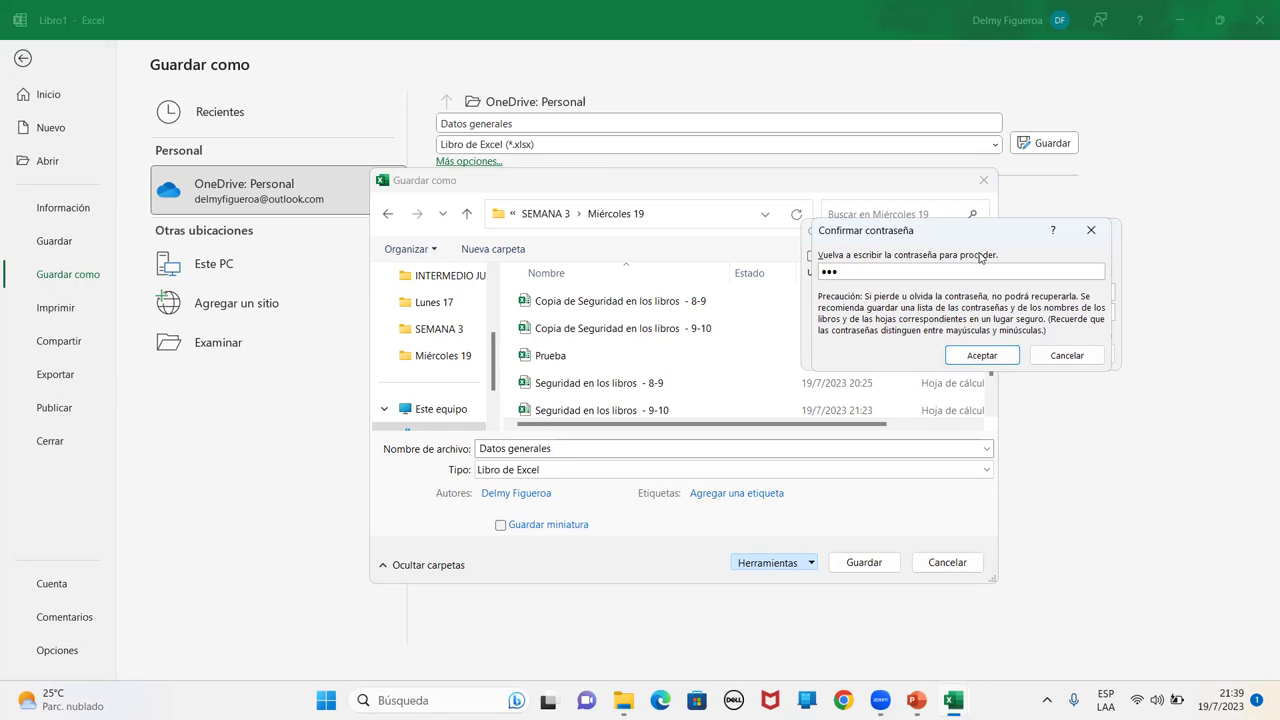
{"action": "left_click", "coordinate": [980, 358]}
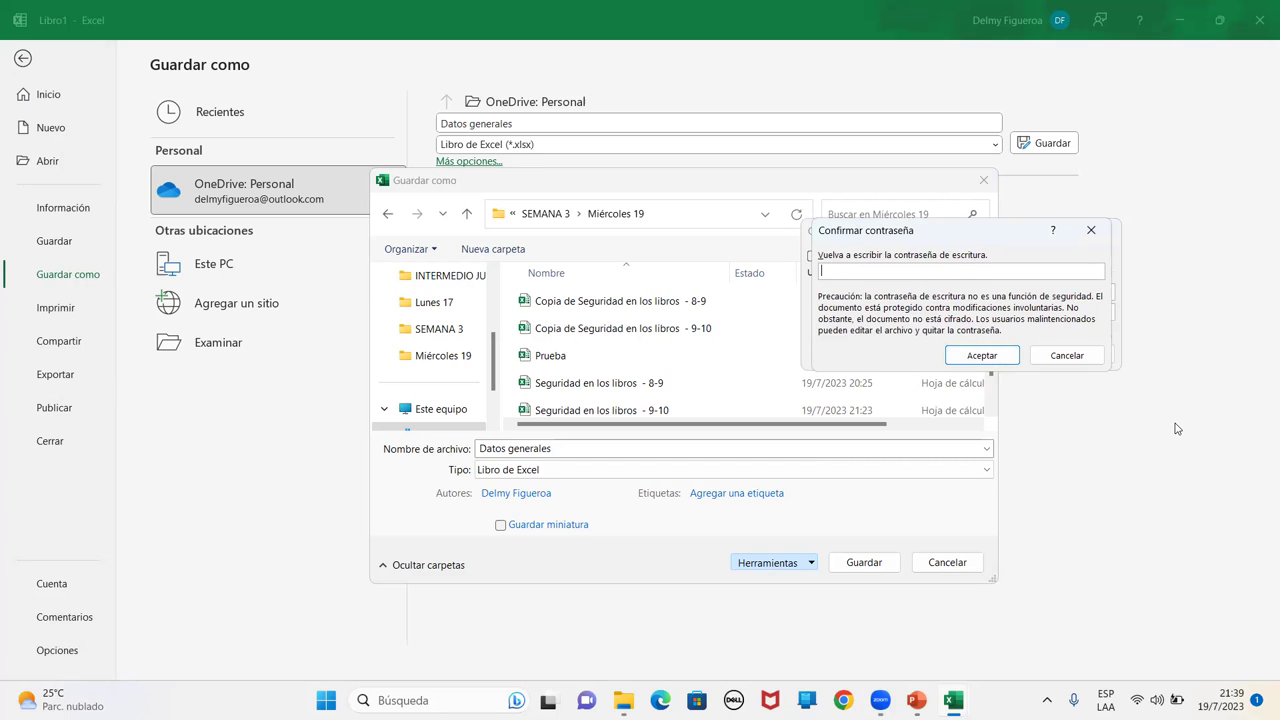
{"action": "left_click", "coordinate": [982, 355]}
{"action": "left_click", "coordinate": [988, 356]}
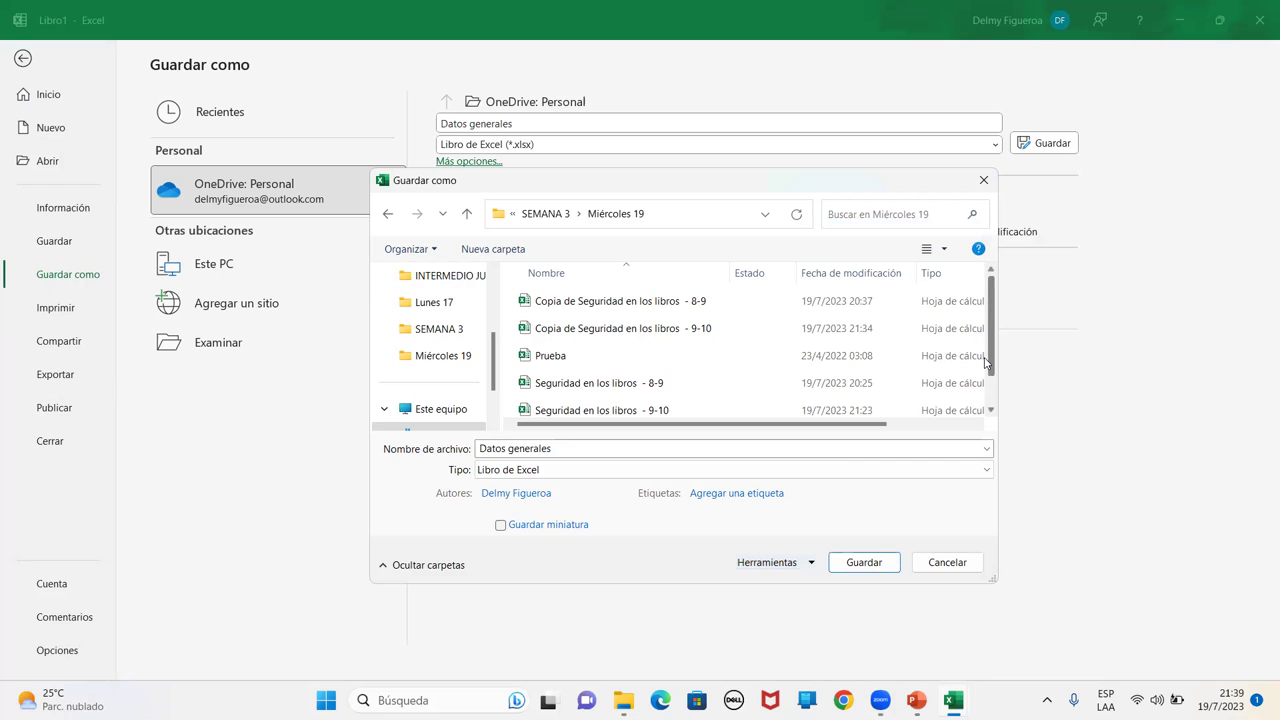
Save the password-protected Datos generales workbook and close it
{"action": "left_click", "coordinate": [858, 565]}
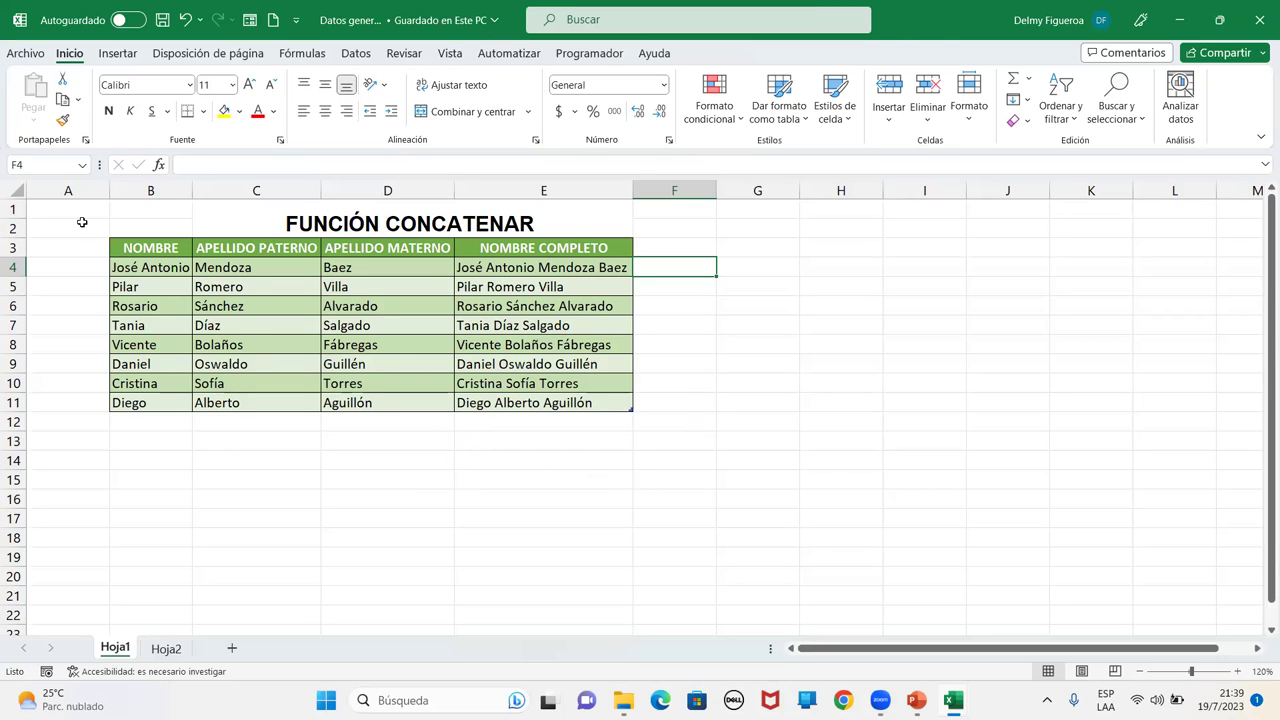
{"action": "left_click", "coordinate": [22, 58]}
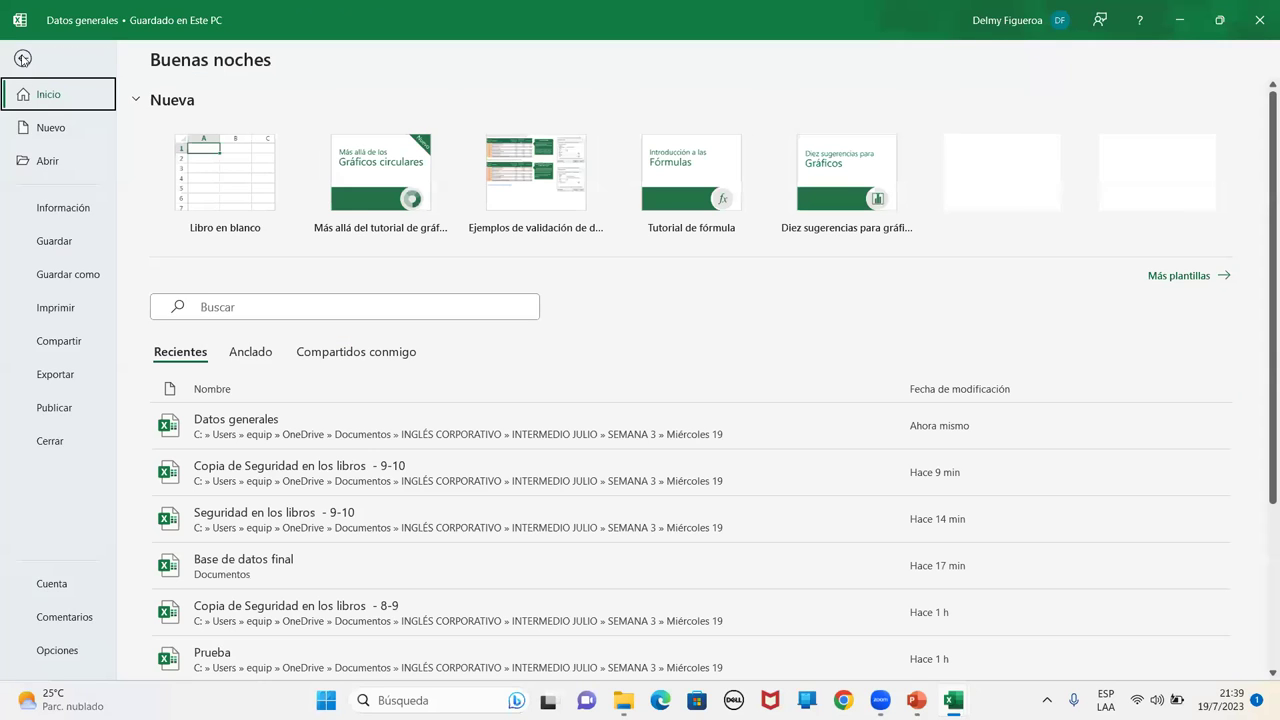
{"action": "left_click", "coordinate": [50, 443]}
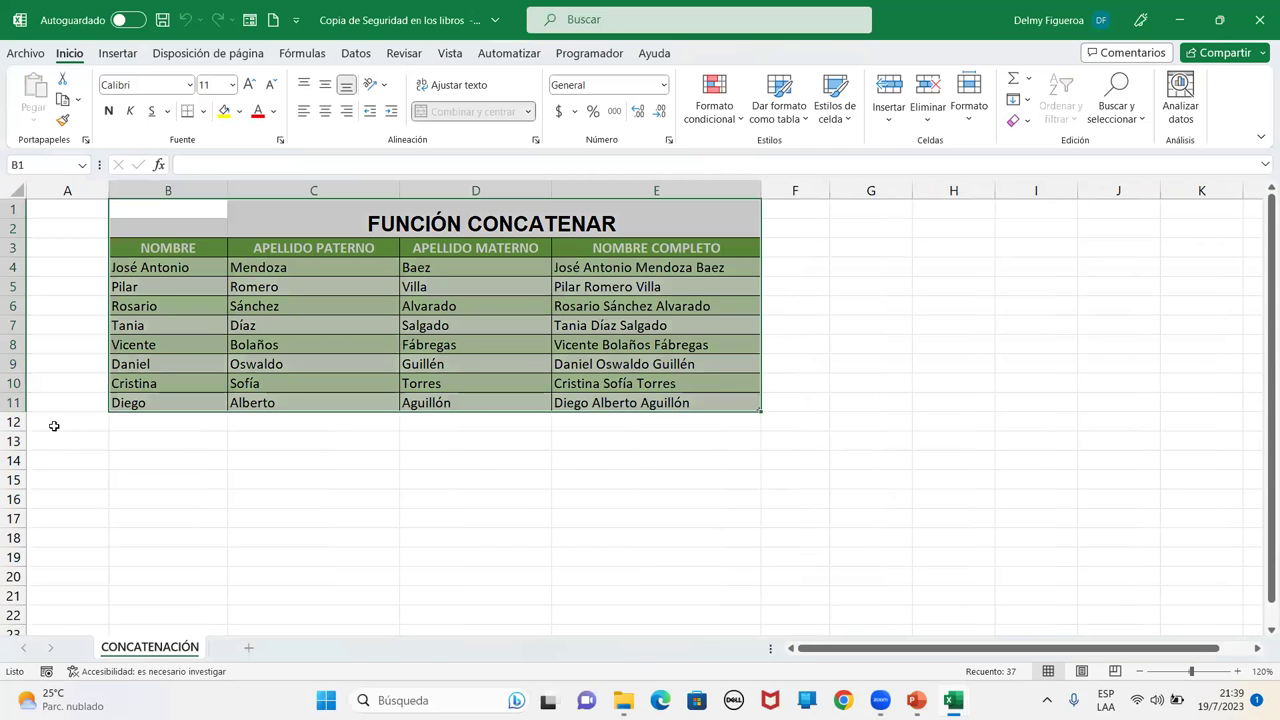
{"action": "left_click", "coordinate": [495, 466]}
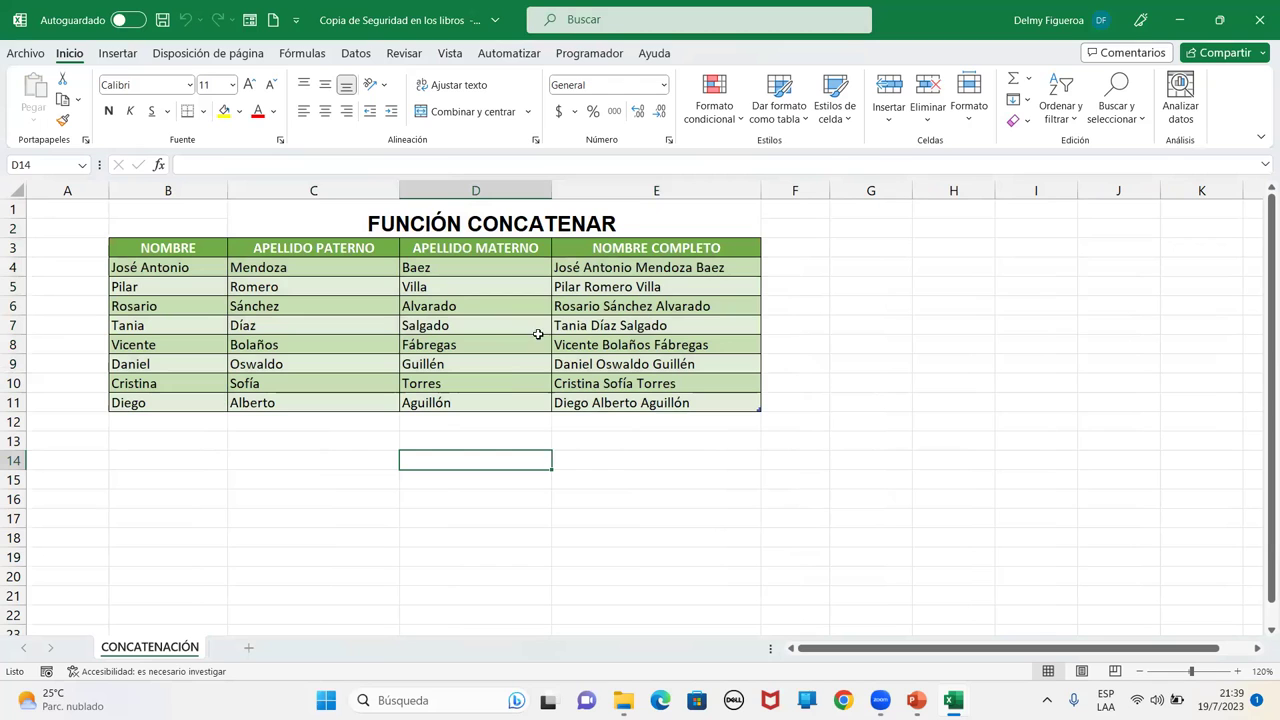
Reopen Datos generales from Recientes, entering the opening and write passwords for editing
{"action": "left_click", "coordinate": [25, 53]}
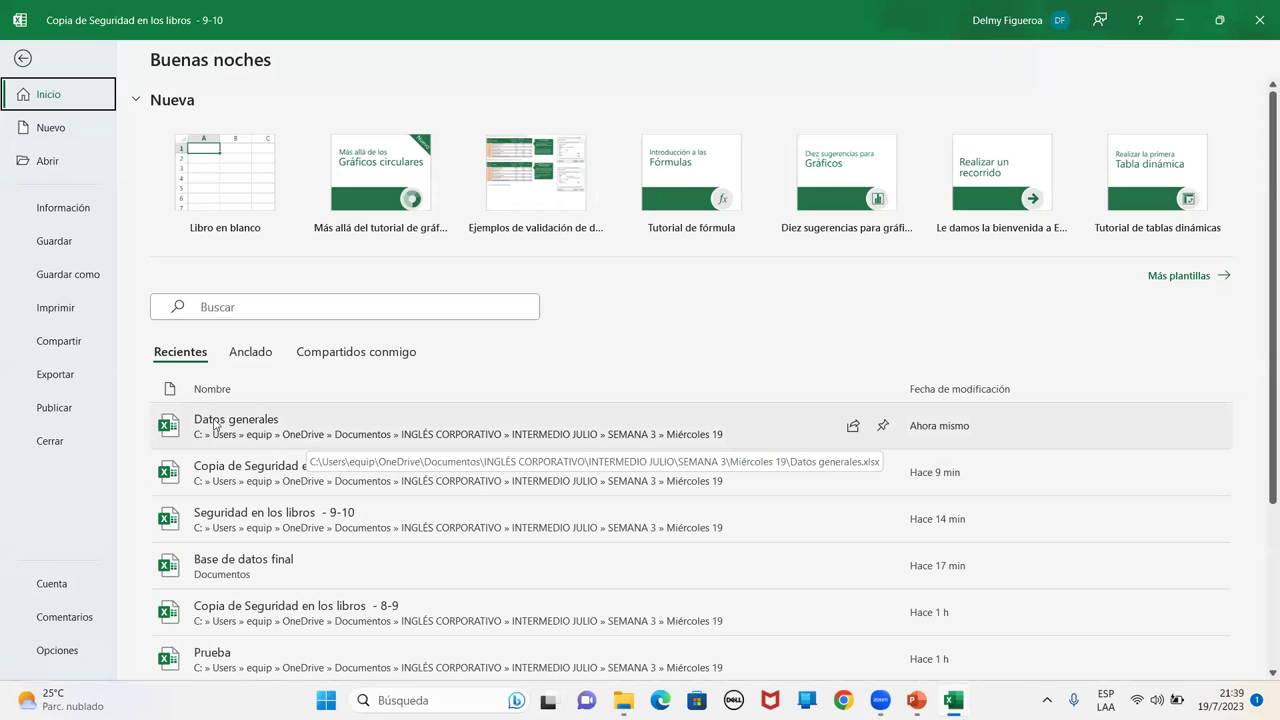
{"action": "left_click", "coordinate": [358, 437]}
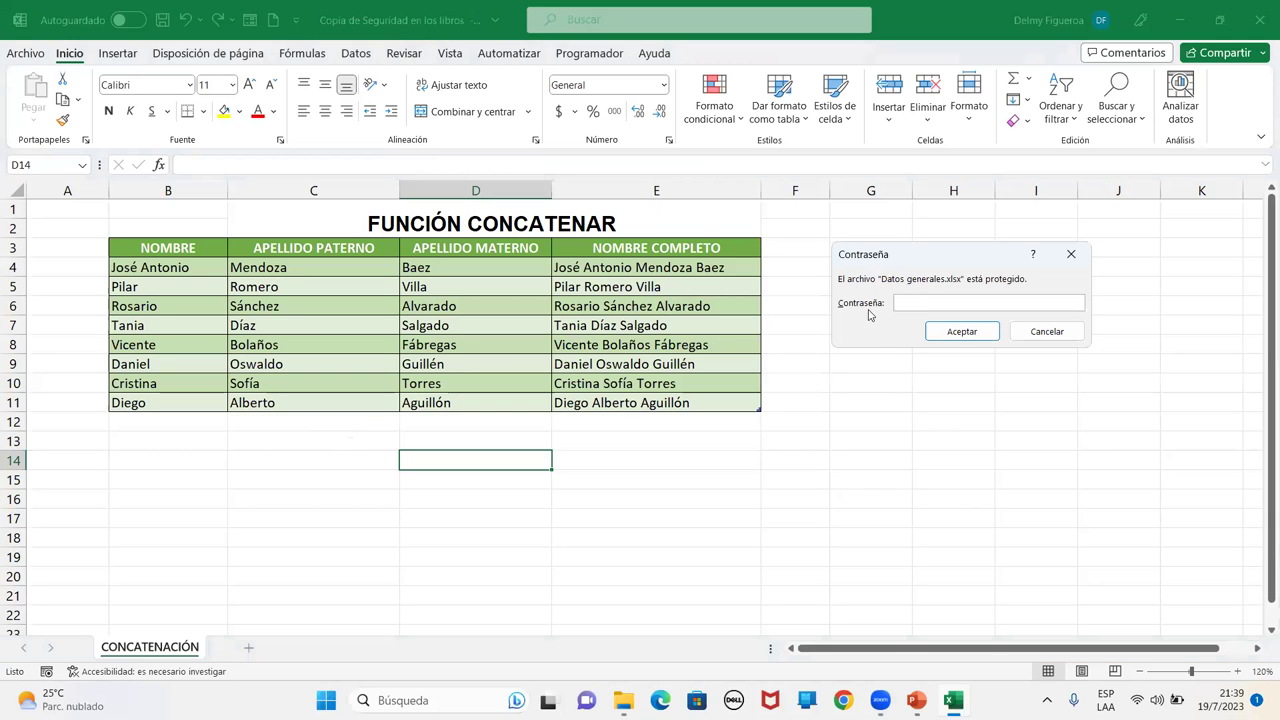
{"action": "left_click", "coordinate": [988, 338]}
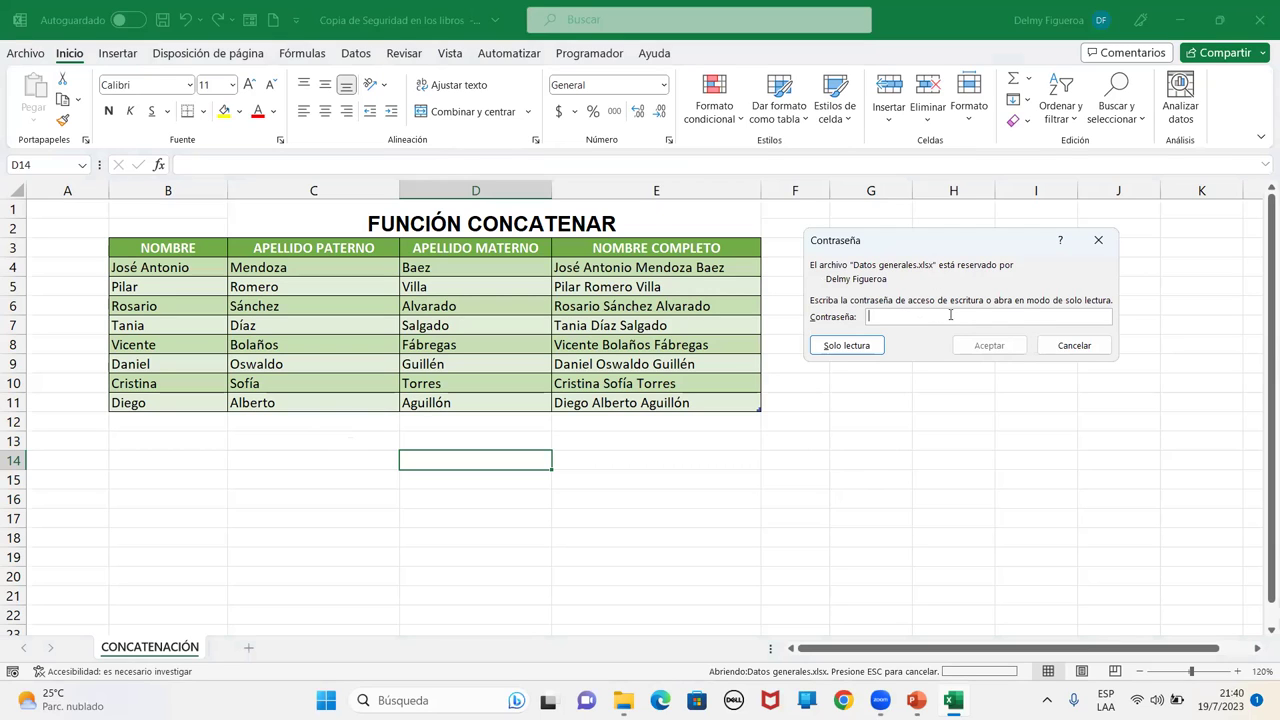
{"action": "type", "text": "••"}
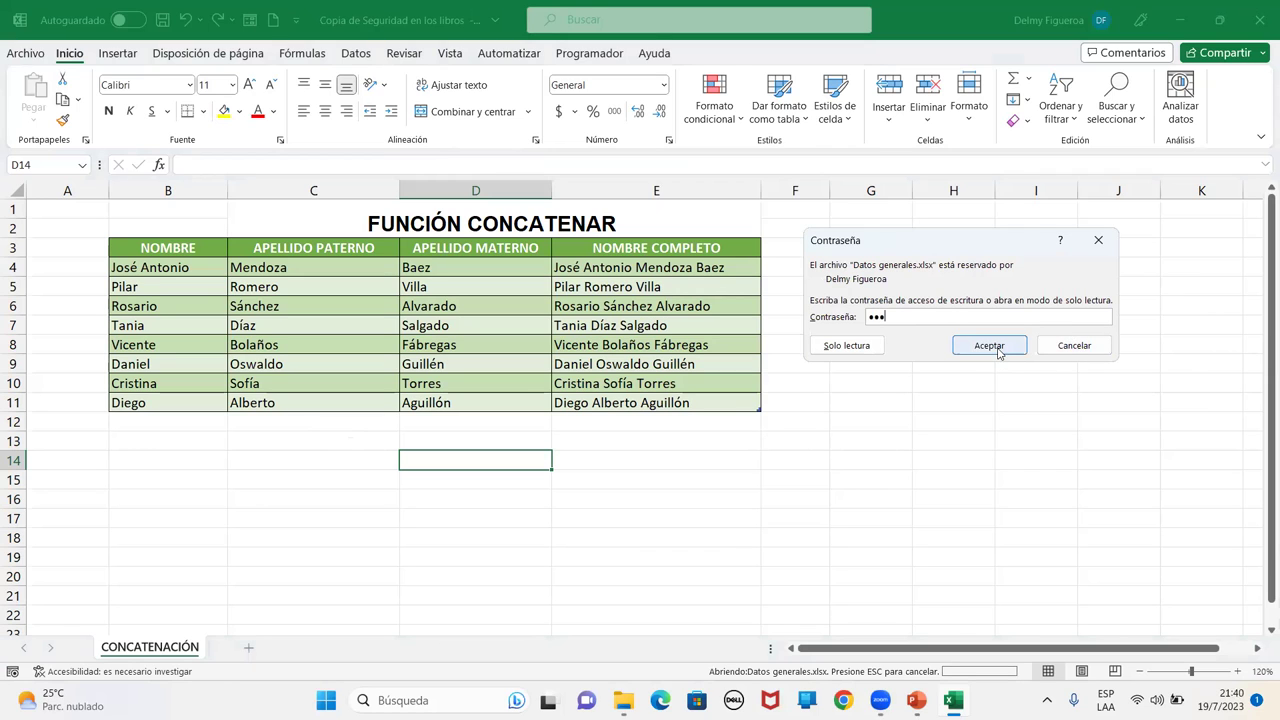
{"action": "left_click", "coordinate": [995, 350]}
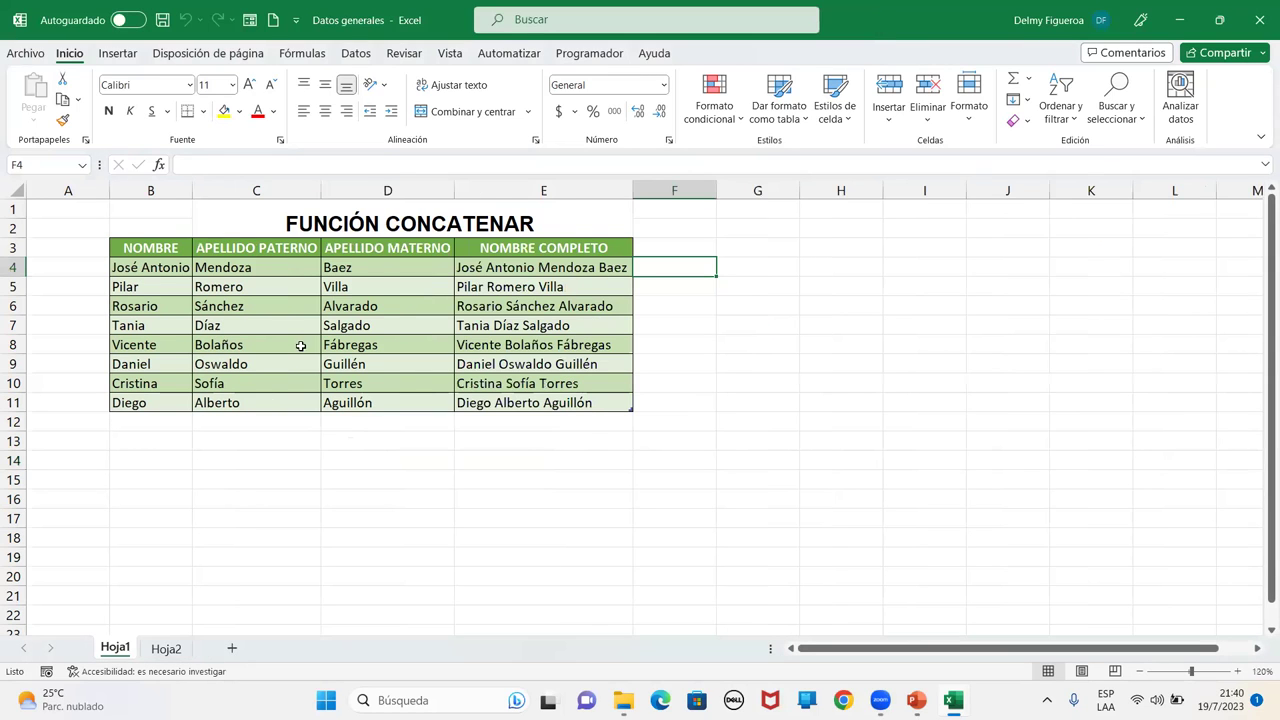
Select an empty cell below the full-name table and show the Revisar ribbon
{"action": "left_click", "coordinate": [260, 494]}
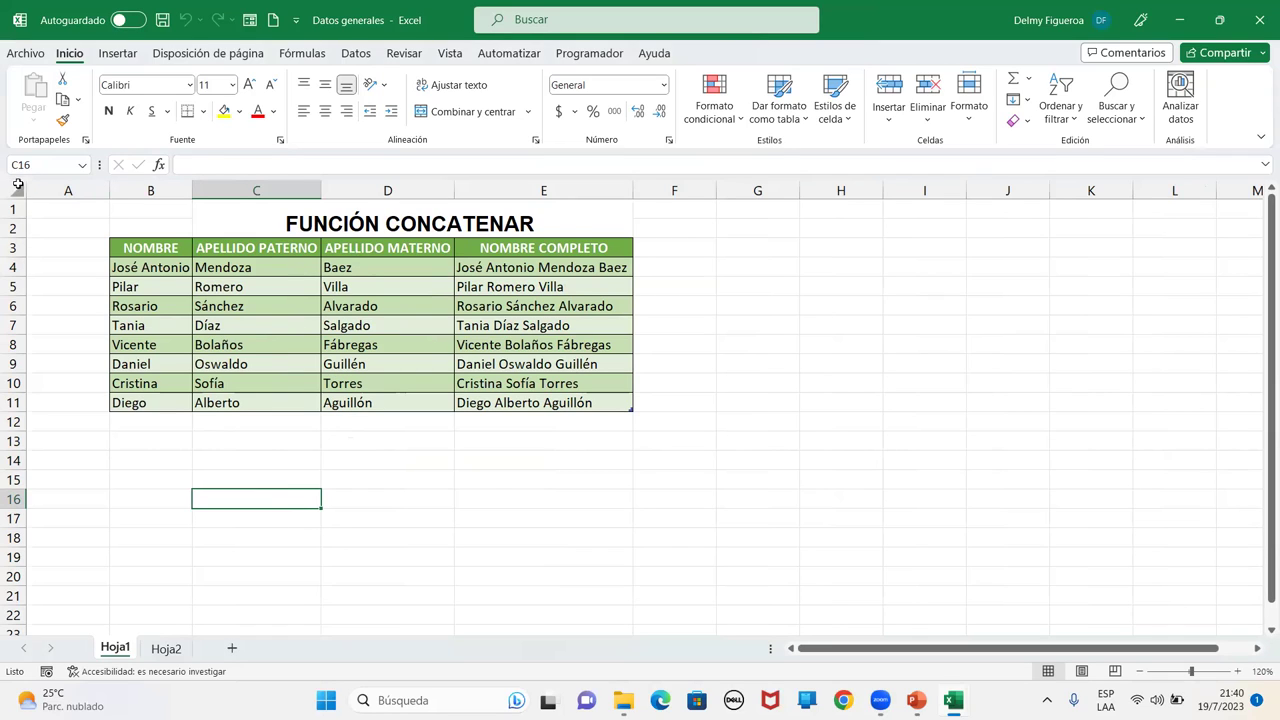
{"action": "left_click", "coordinate": [404, 53]}
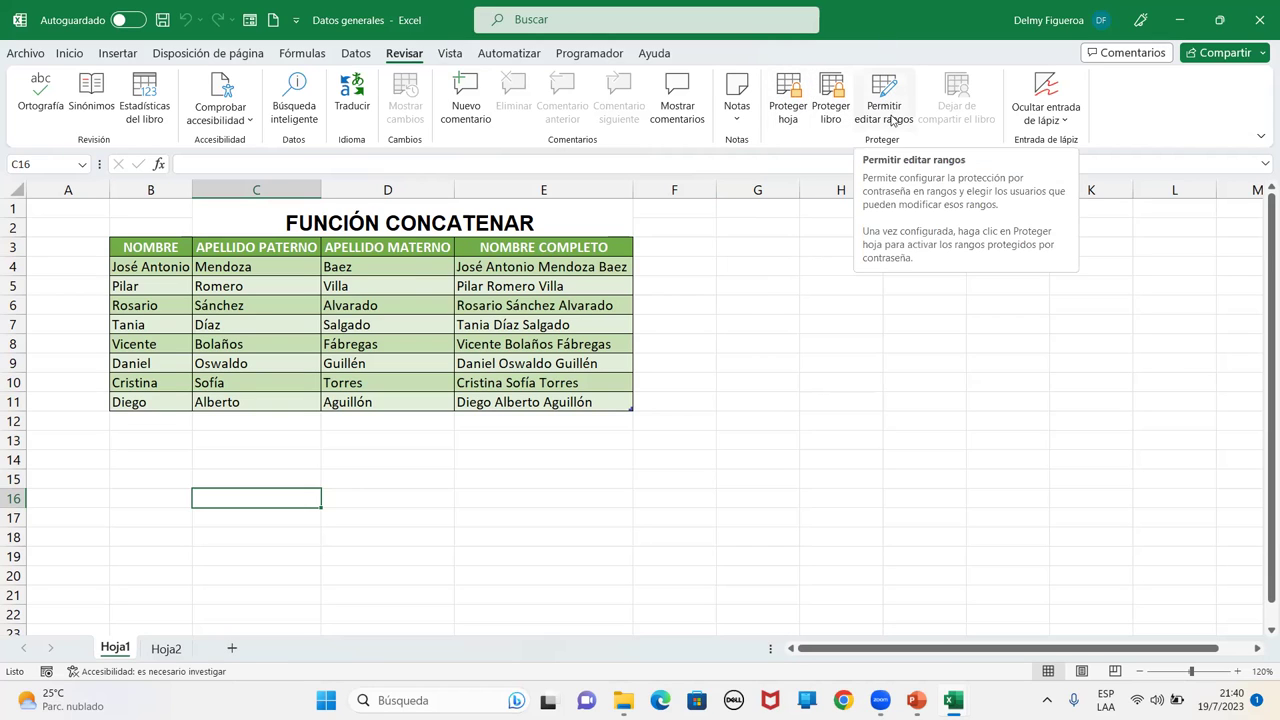
Protect Hoja1 with a password and confirm it in Confirmar contraseña
{"action": "left_click", "coordinate": [789, 105]}
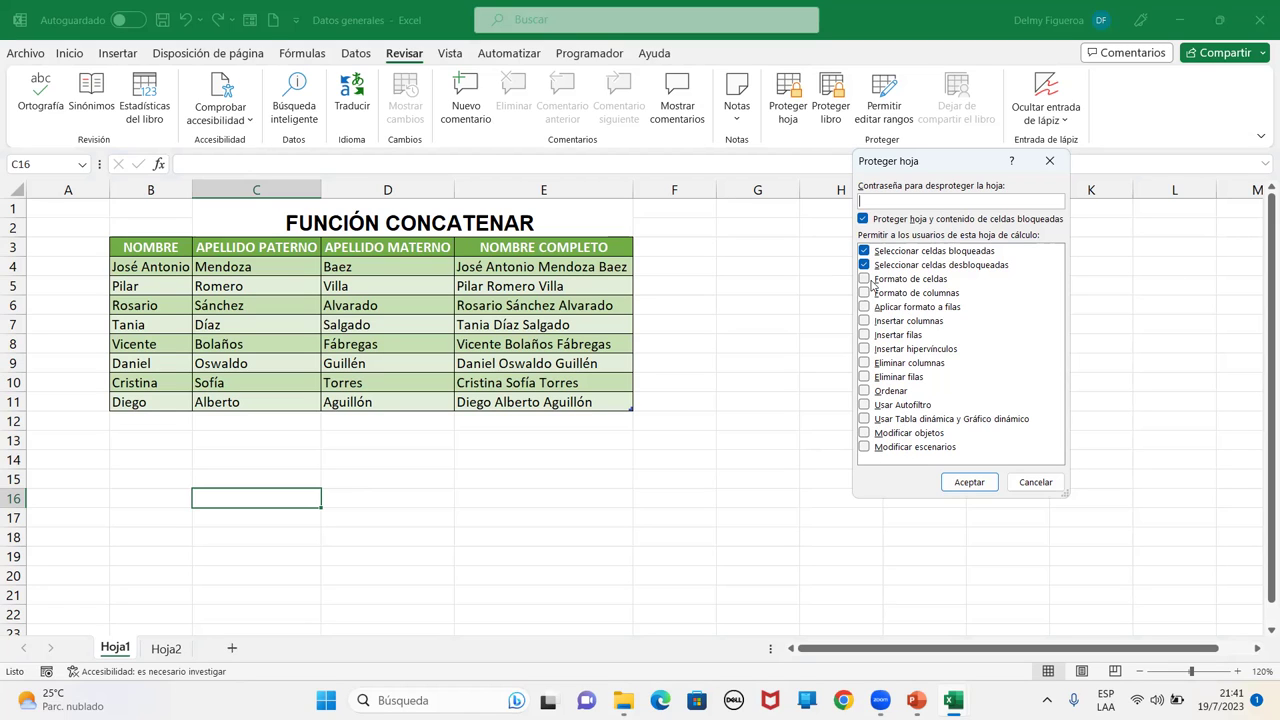
{"action": "left_click", "coordinate": [969, 482]}
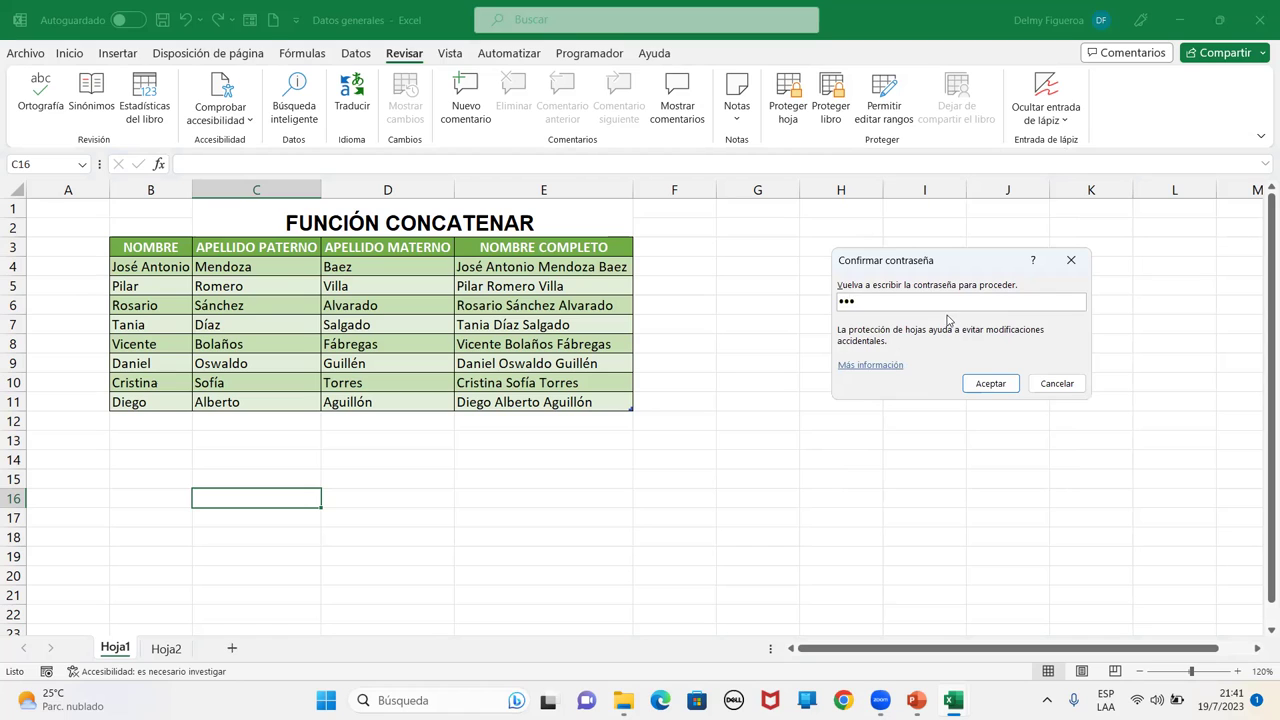
{"action": "left_click", "coordinate": [989, 383]}
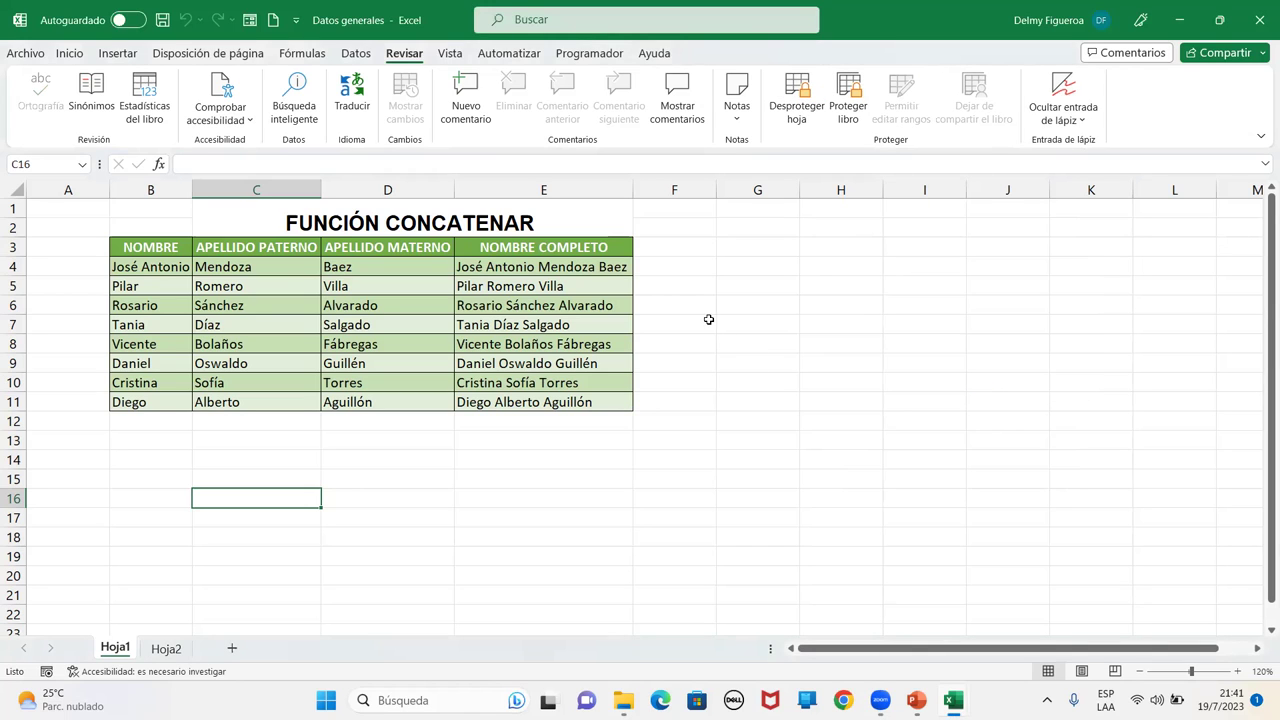
{"action": "left_click", "coordinate": [172, 419]}
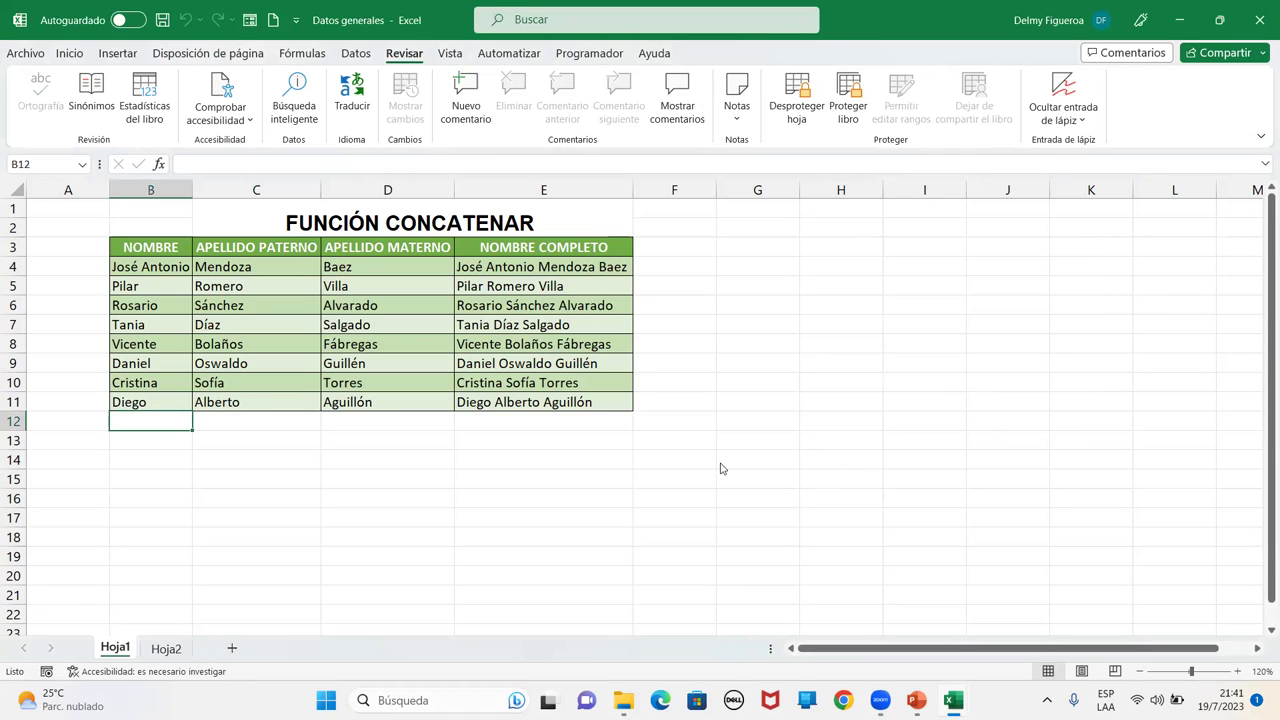
{"action": "left_click", "coordinate": [165, 426]}
{"action": "left_click", "coordinate": [190, 421]}
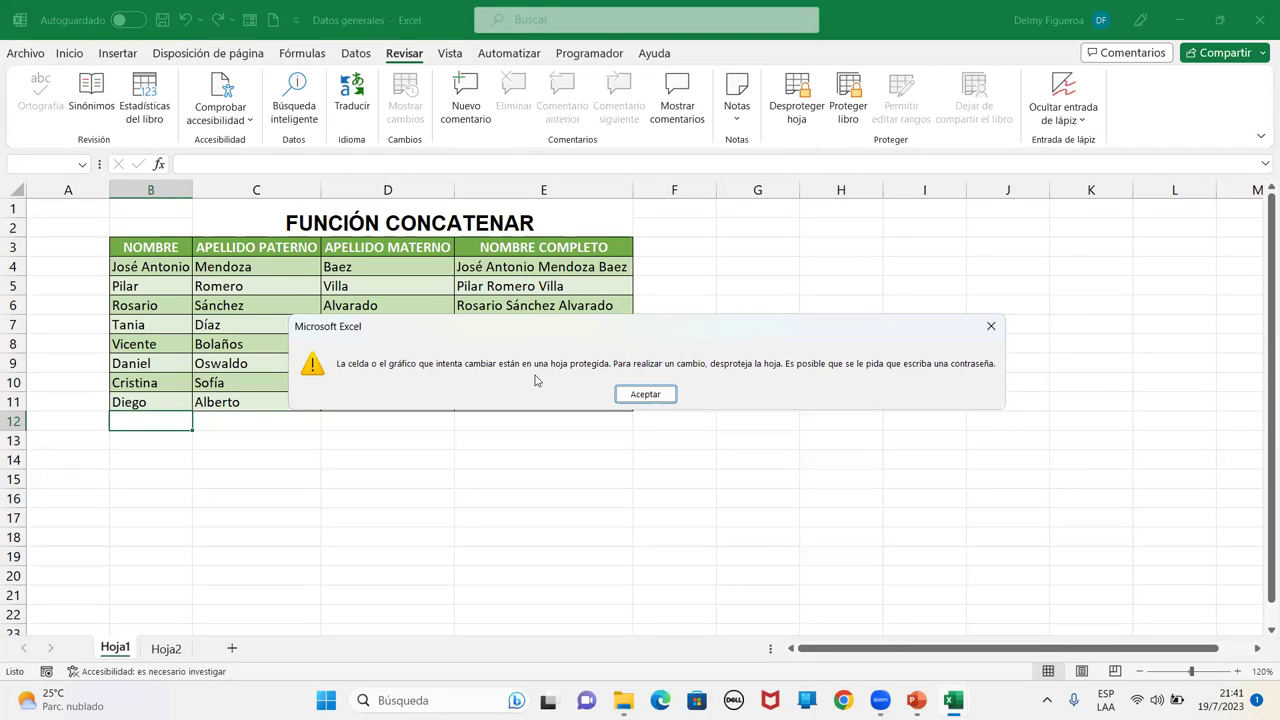
{"action": "left_click", "coordinate": [646, 395]}
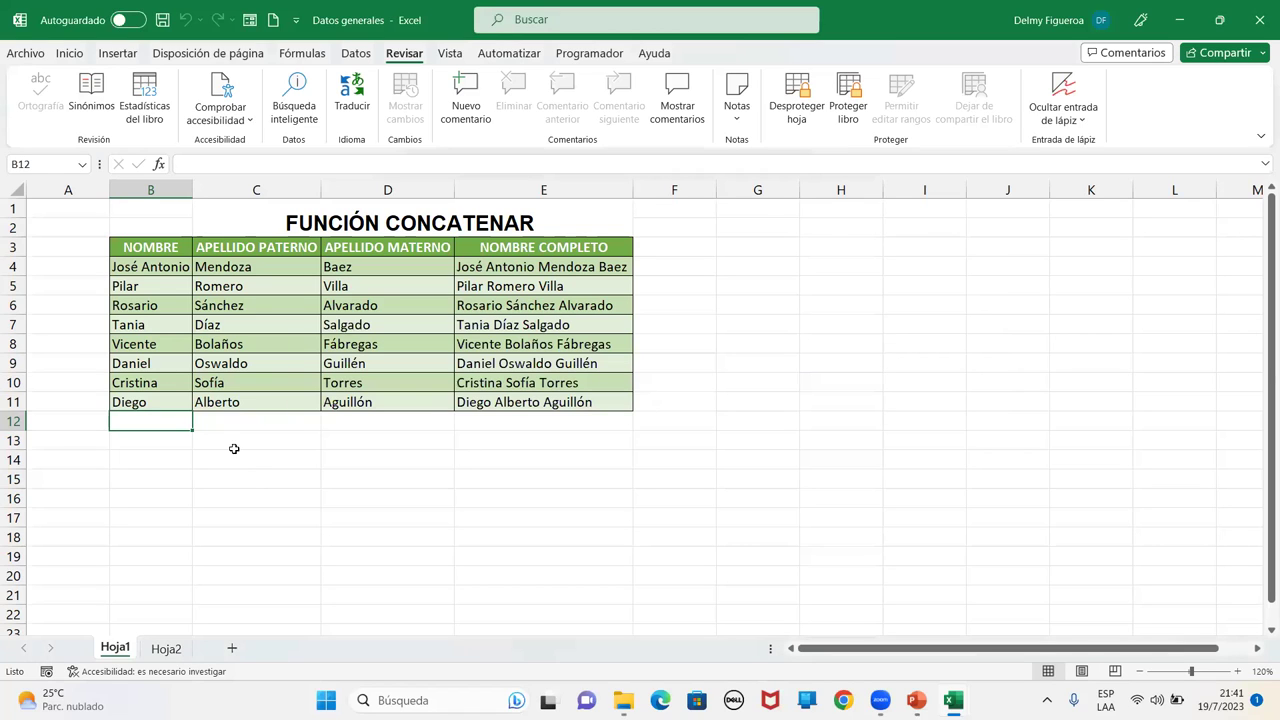
{"action": "left_click", "coordinate": [402, 220]}
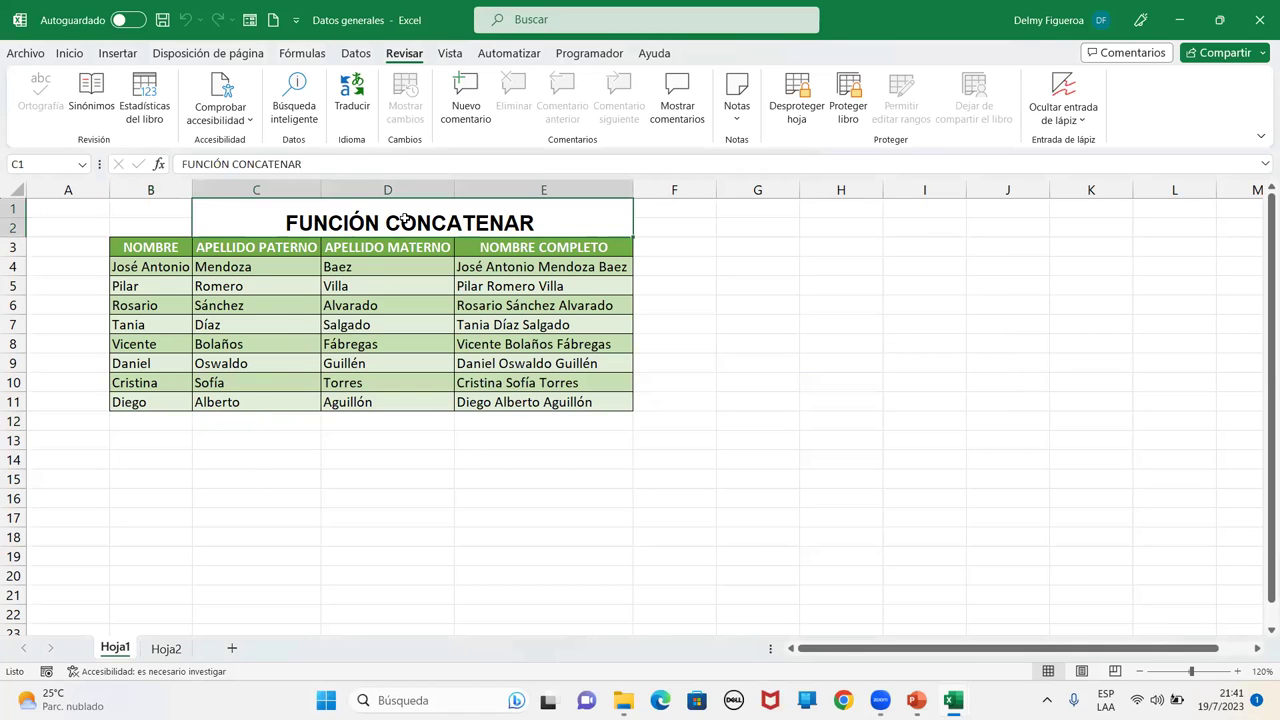
{"action": "left_click", "coordinate": [70, 54]}
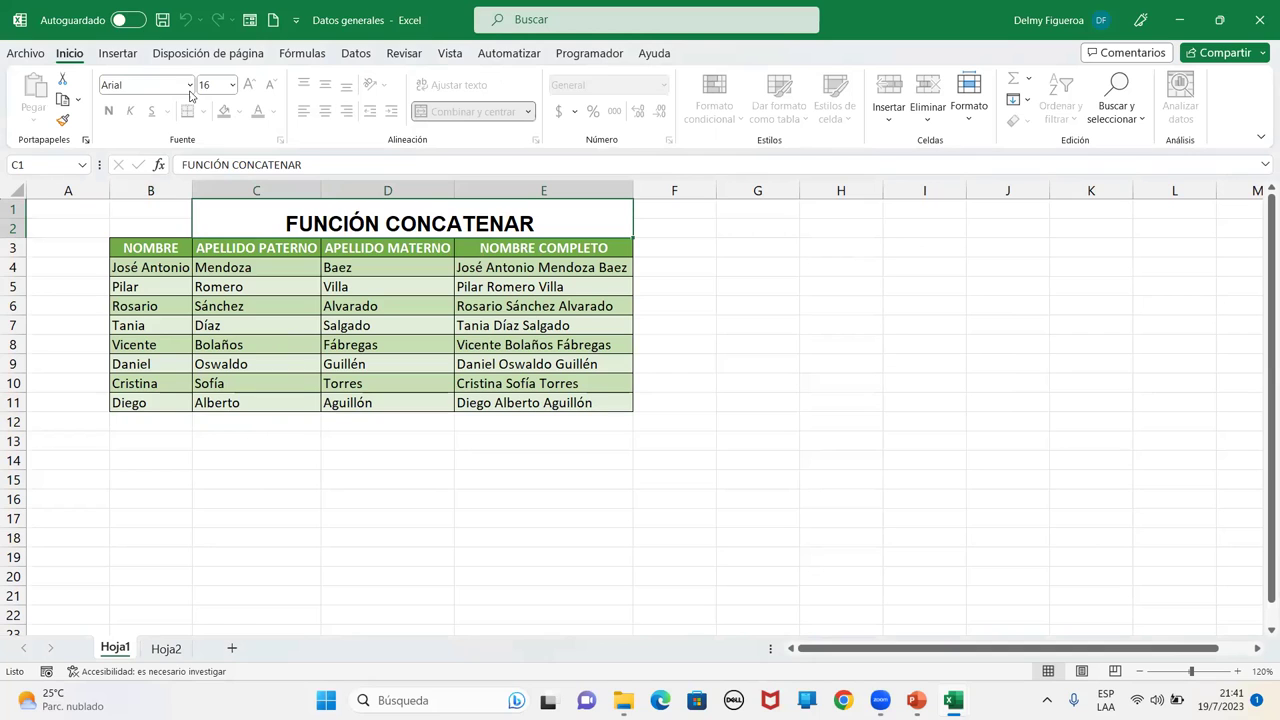
{"action": "left_click", "coordinate": [189, 85]}
{"action": "scroll", "coordinate": [222, 427], "scroll_direction": "down", "scroll_amount": 6}
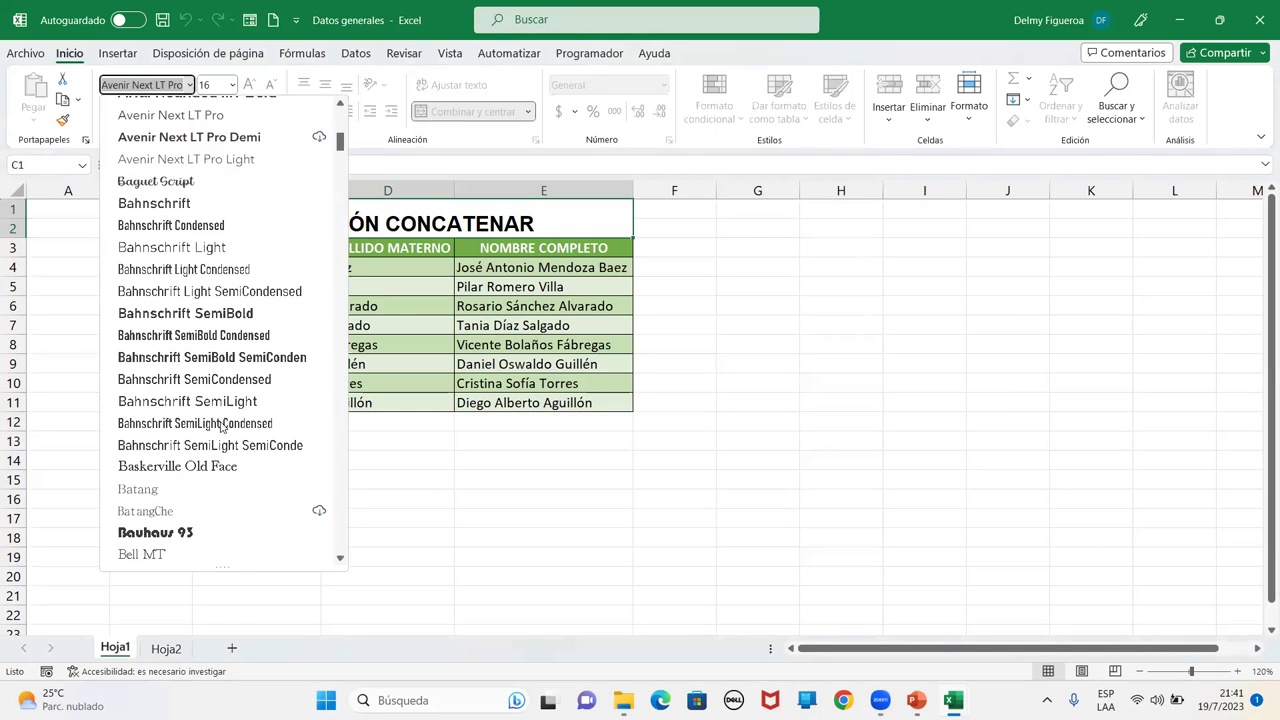
{"action": "scroll", "coordinate": [221, 428], "scroll_direction": "down", "scroll_amount": 5}
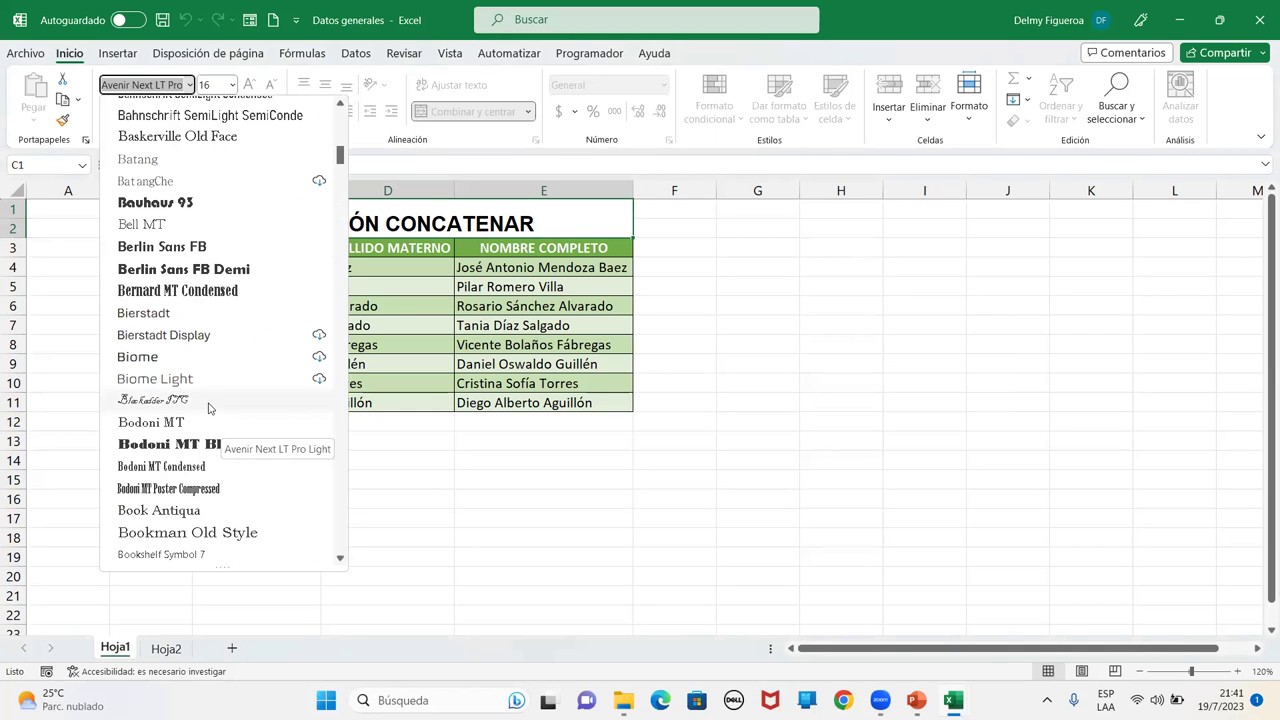
{"action": "key", "text": "Escape"}
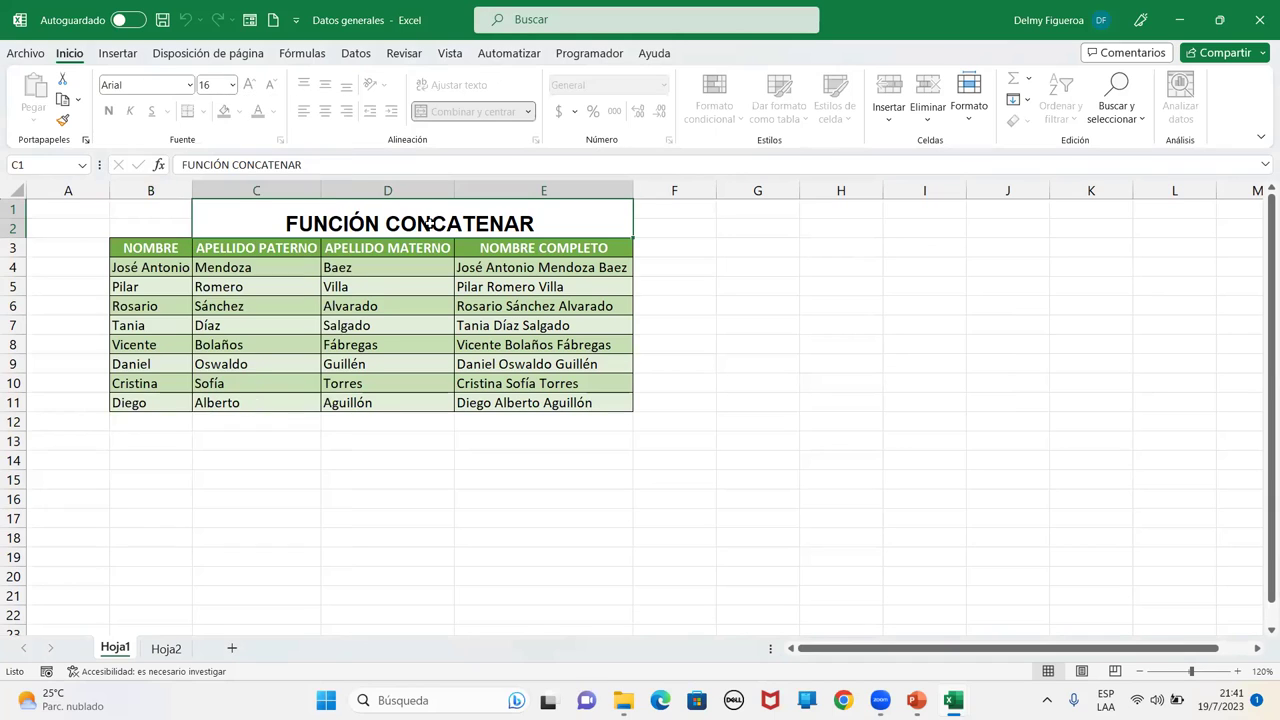
{"action": "left_click", "coordinate": [236, 86]}
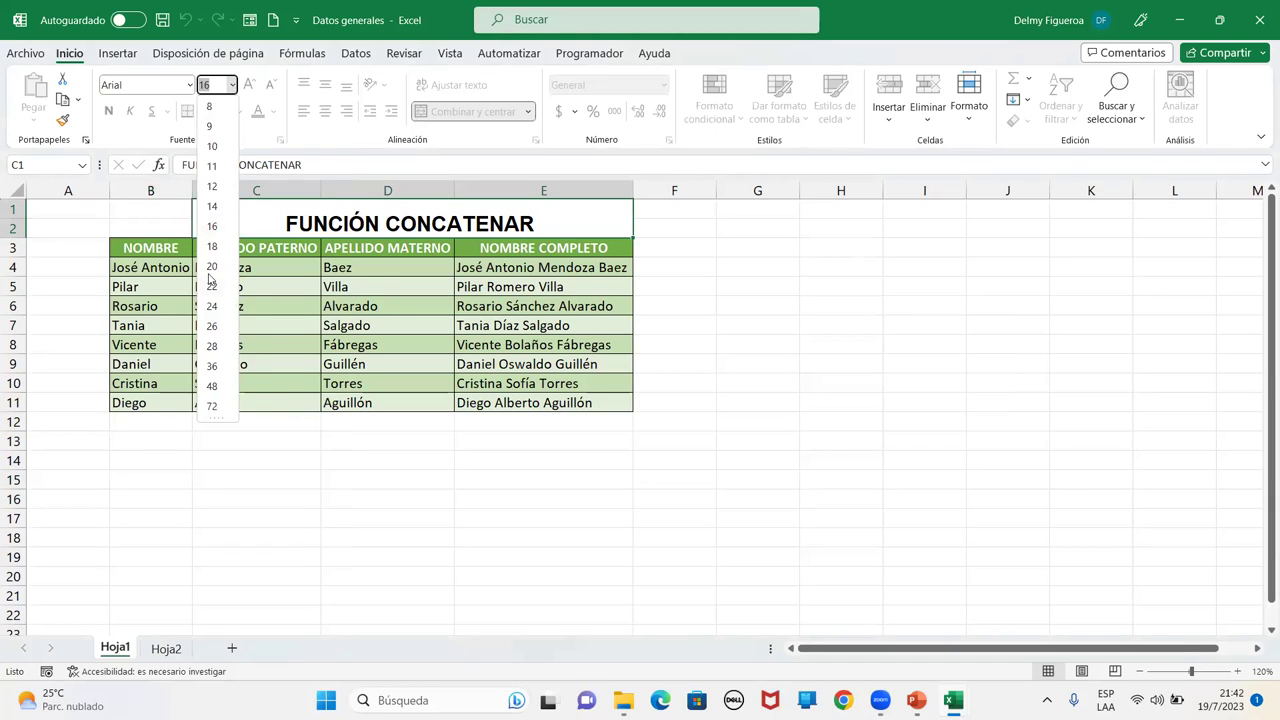
{"action": "key", "text": "Escape"}
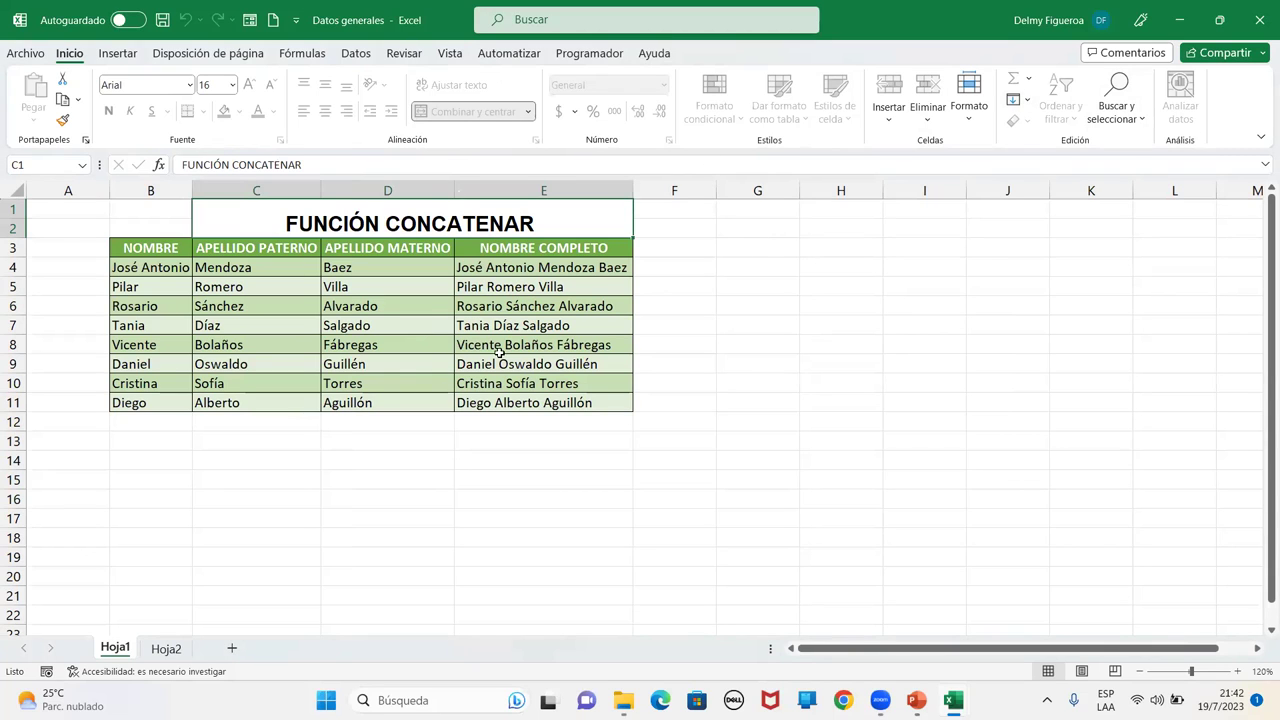
Unprotect Hoja1 by entering the sheet password under Desproteger hoja
{"action": "left_click", "coordinate": [404, 55]}
{"action": "left_click", "coordinate": [796, 95]}
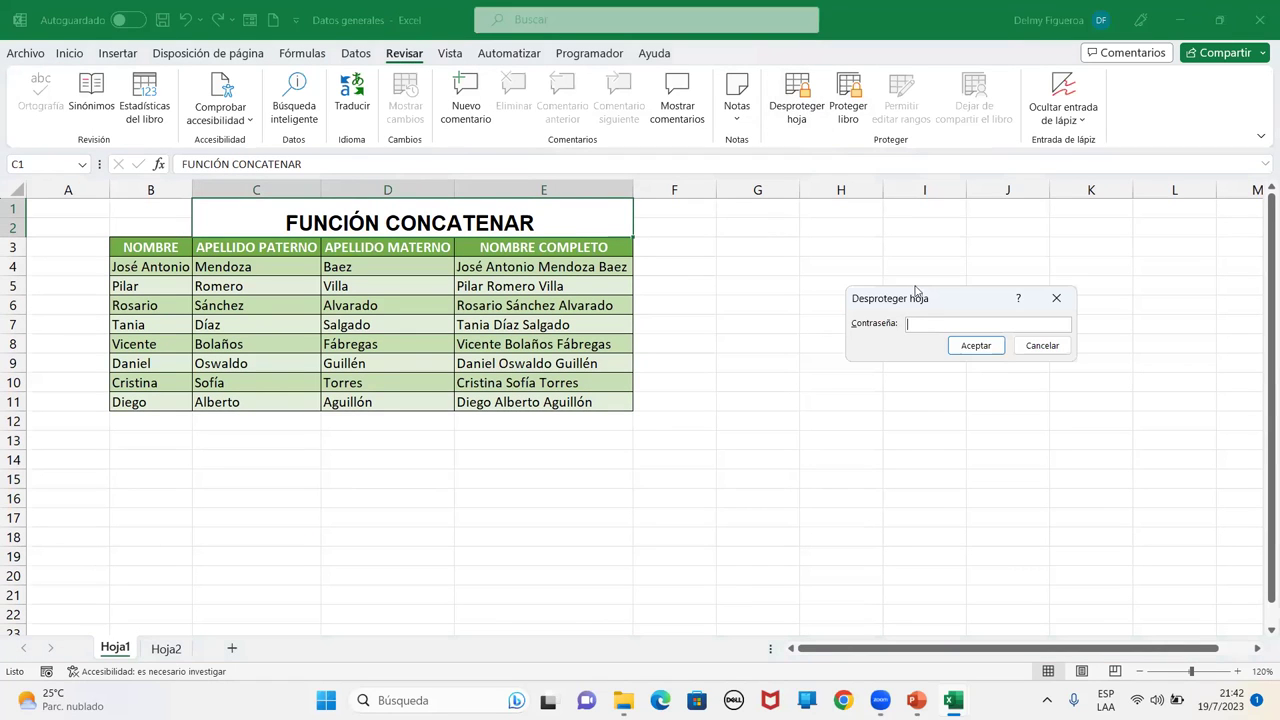
{"action": "left_click", "coordinate": [968, 350]}
Add a new first name in B12 and maternal surname in D12
{"action": "left_click", "coordinate": [148, 424]}
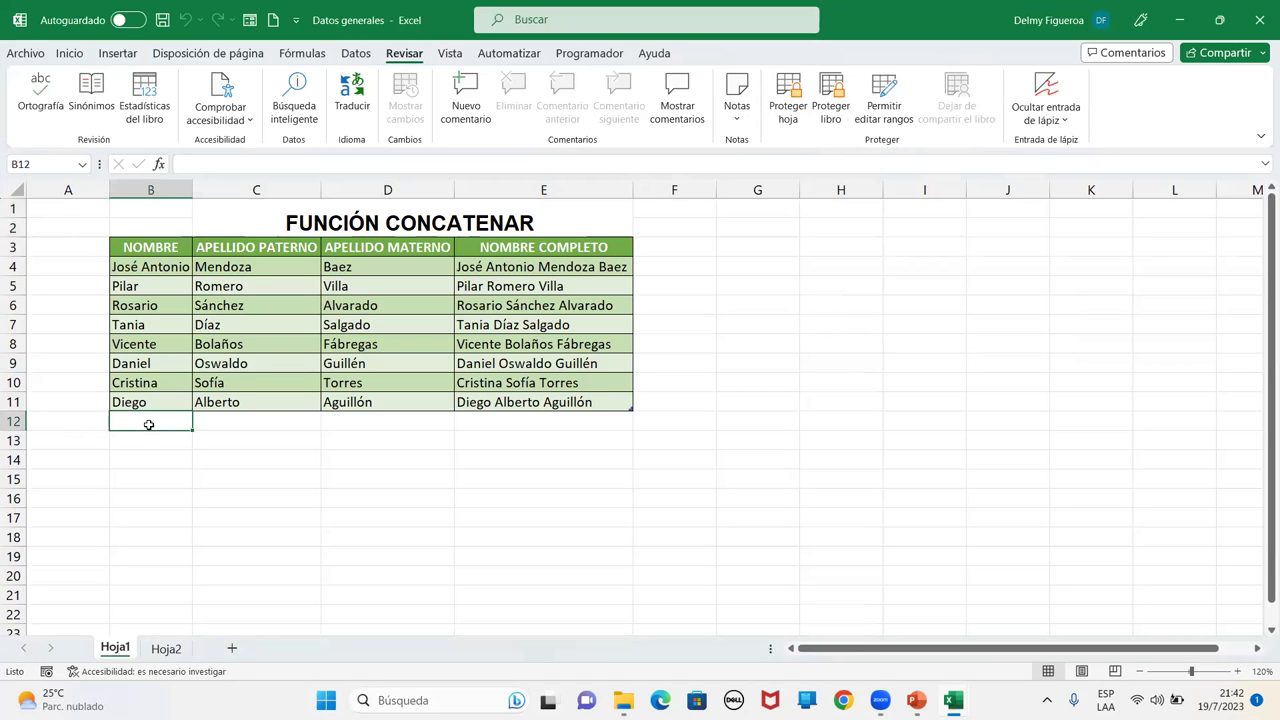
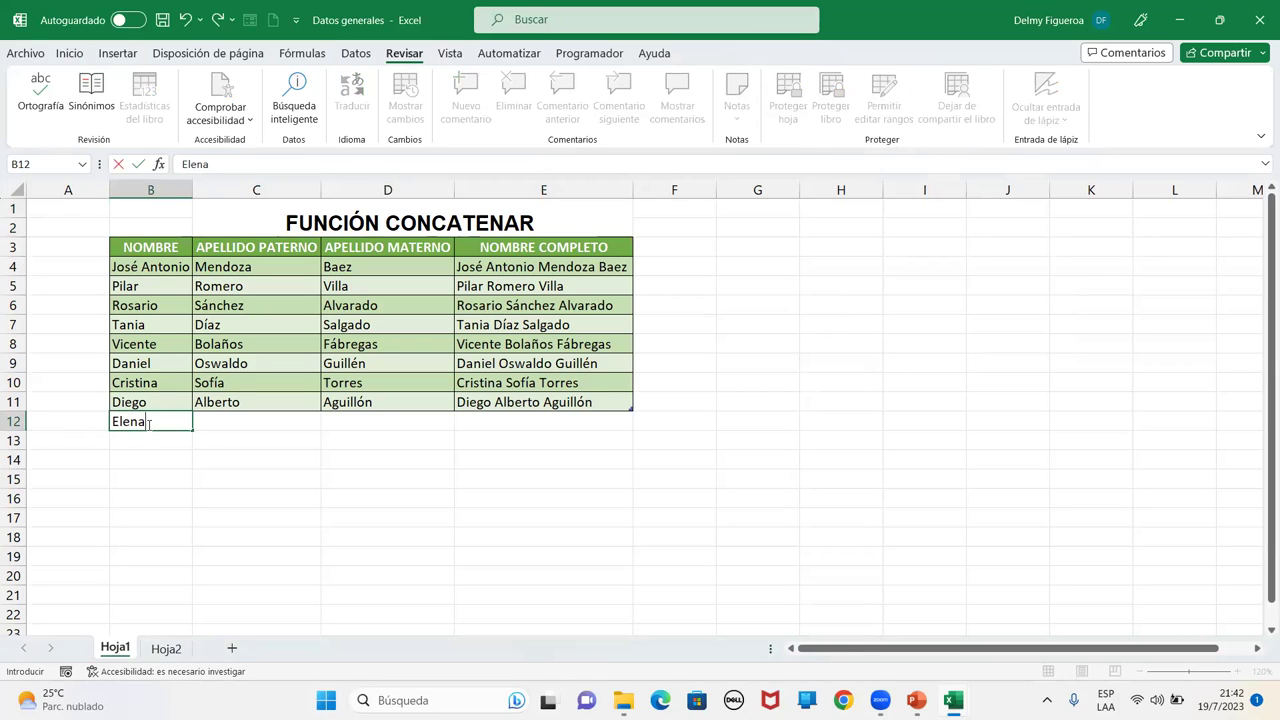
{"action": "key", "text": "Tab"}
{"action": "key", "text": "Tab"}
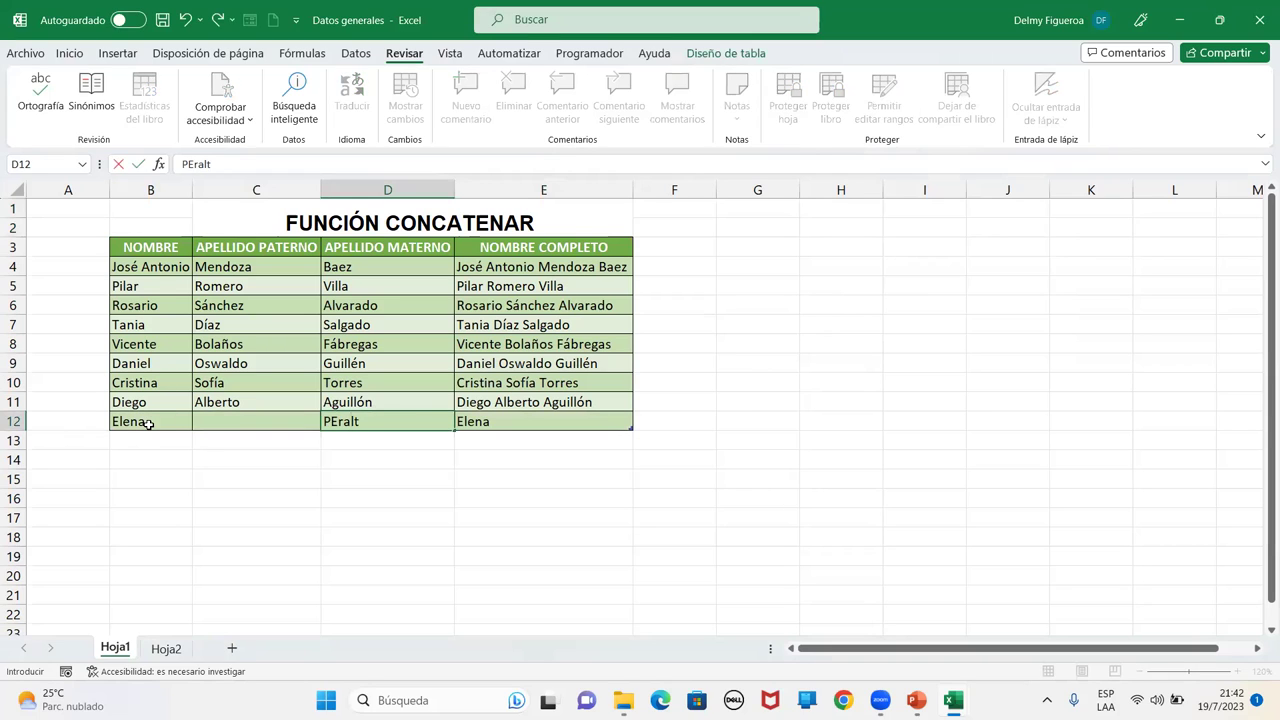
{"action": "key", "text": "Return"}
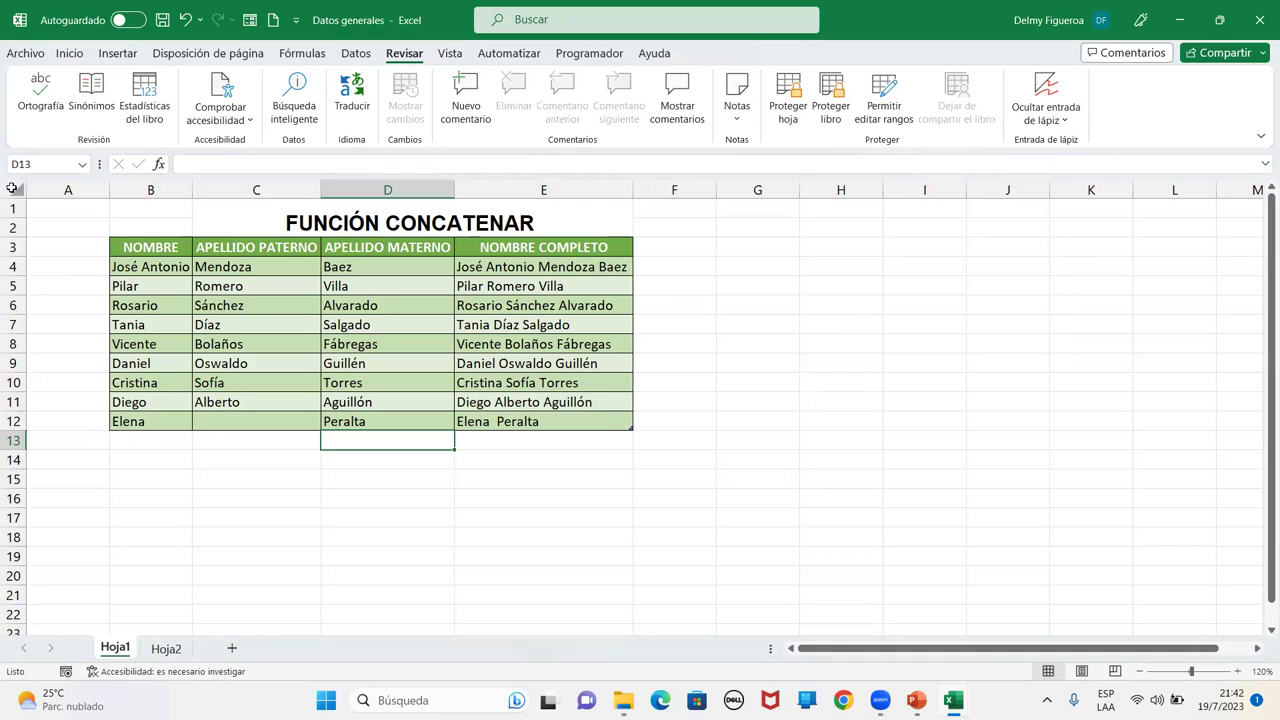
Select the whole sheet and clear Bloqueada on the Proteger tab of Formato de celdas
{"action": "left_click", "coordinate": [17, 189]}
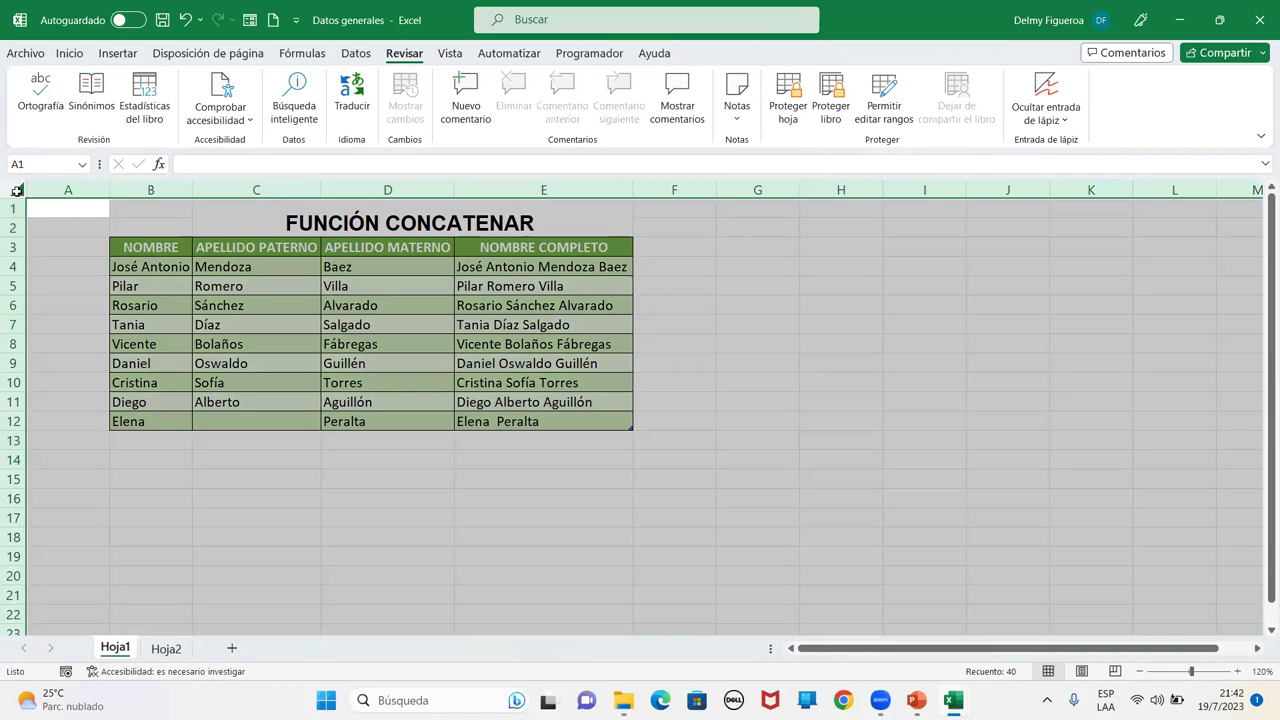
{"action": "right_click", "coordinate": [17, 190]}
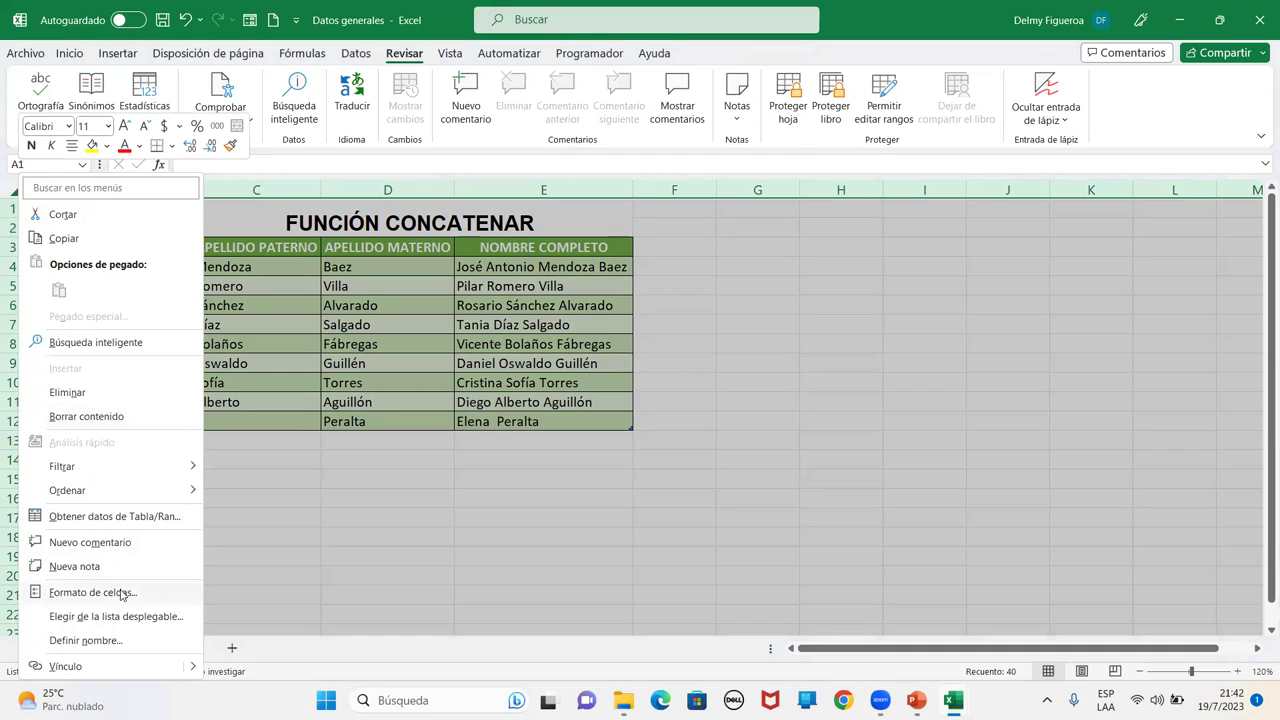
{"action": "left_click", "coordinate": [126, 593]}
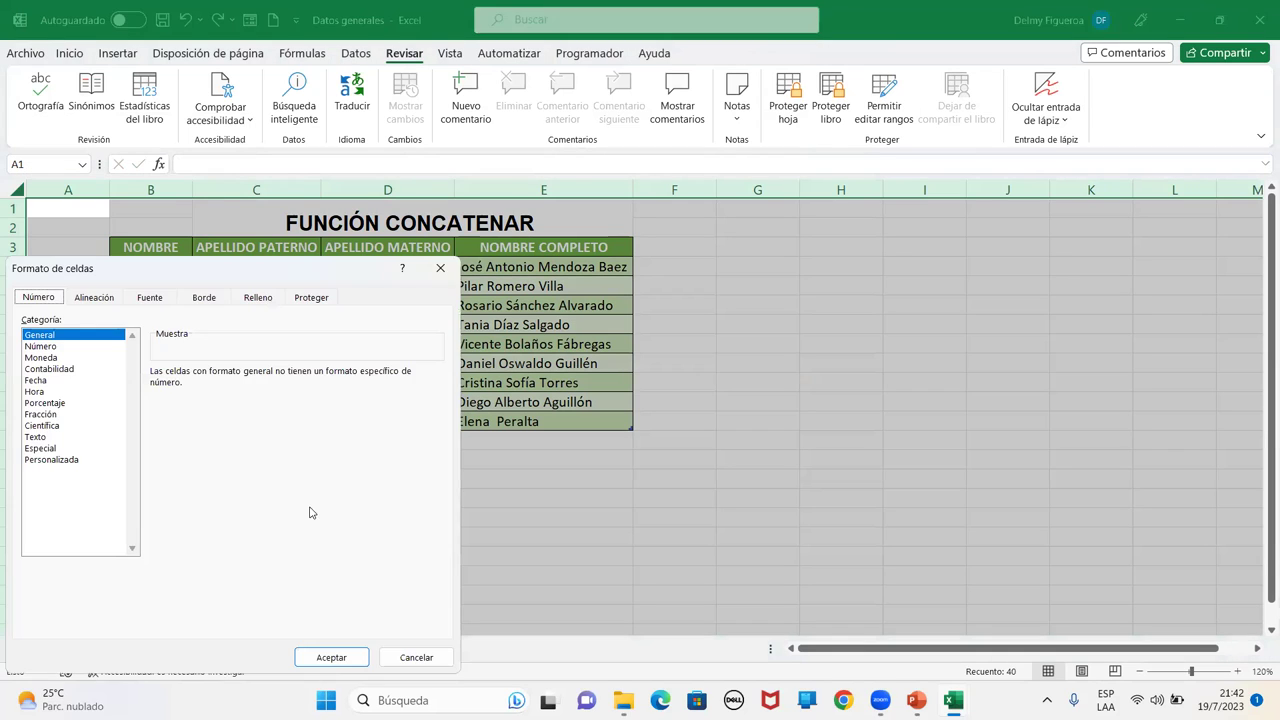
{"action": "left_click", "coordinate": [304, 301]}
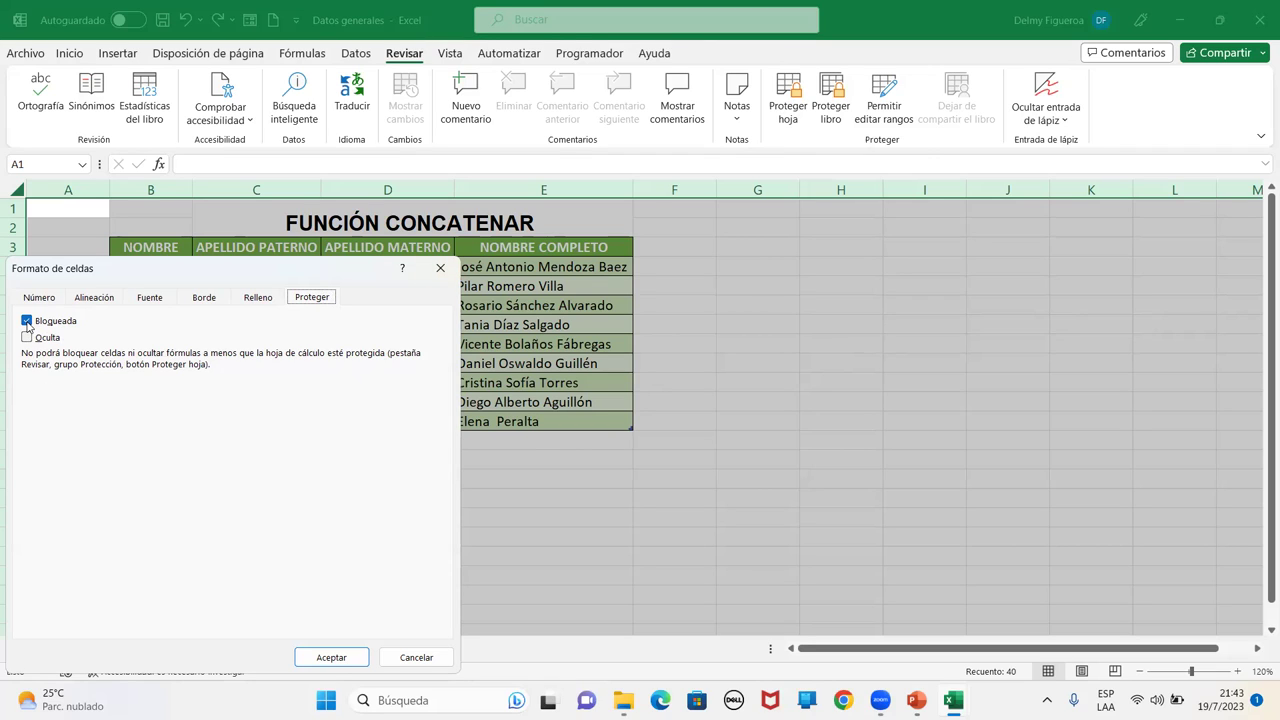
{"action": "left_click", "coordinate": [27, 321]}
{"action": "left_click", "coordinate": [331, 657]}
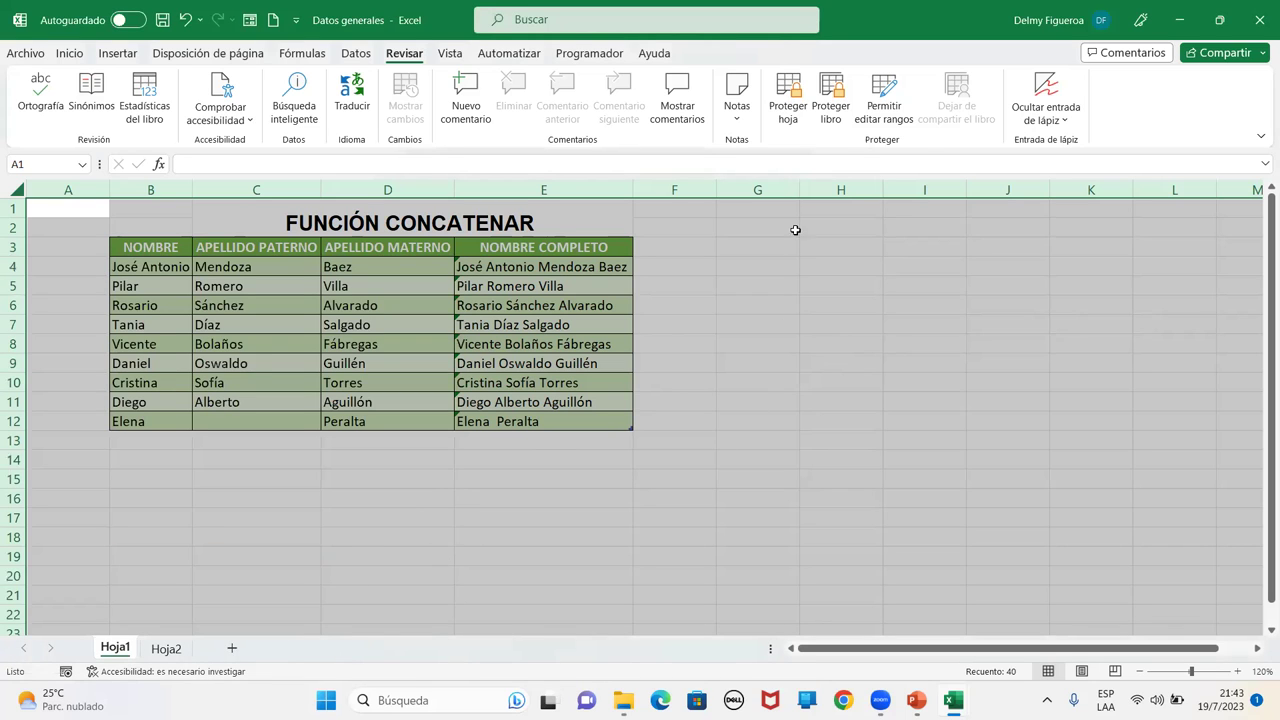
Protect Hoja1 again with a confirmed password, leaving the unlocked cells editable
{"action": "left_click", "coordinate": [510, 356]}
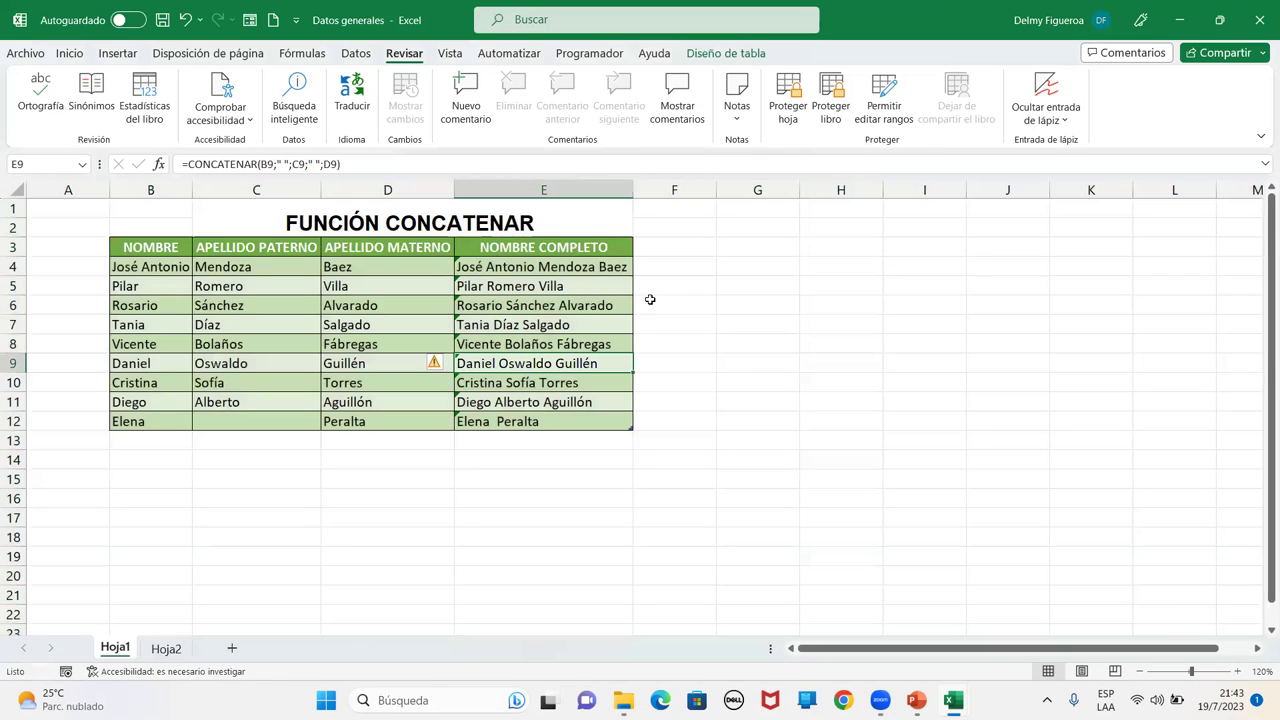
{"action": "left_click", "coordinate": [791, 114]}
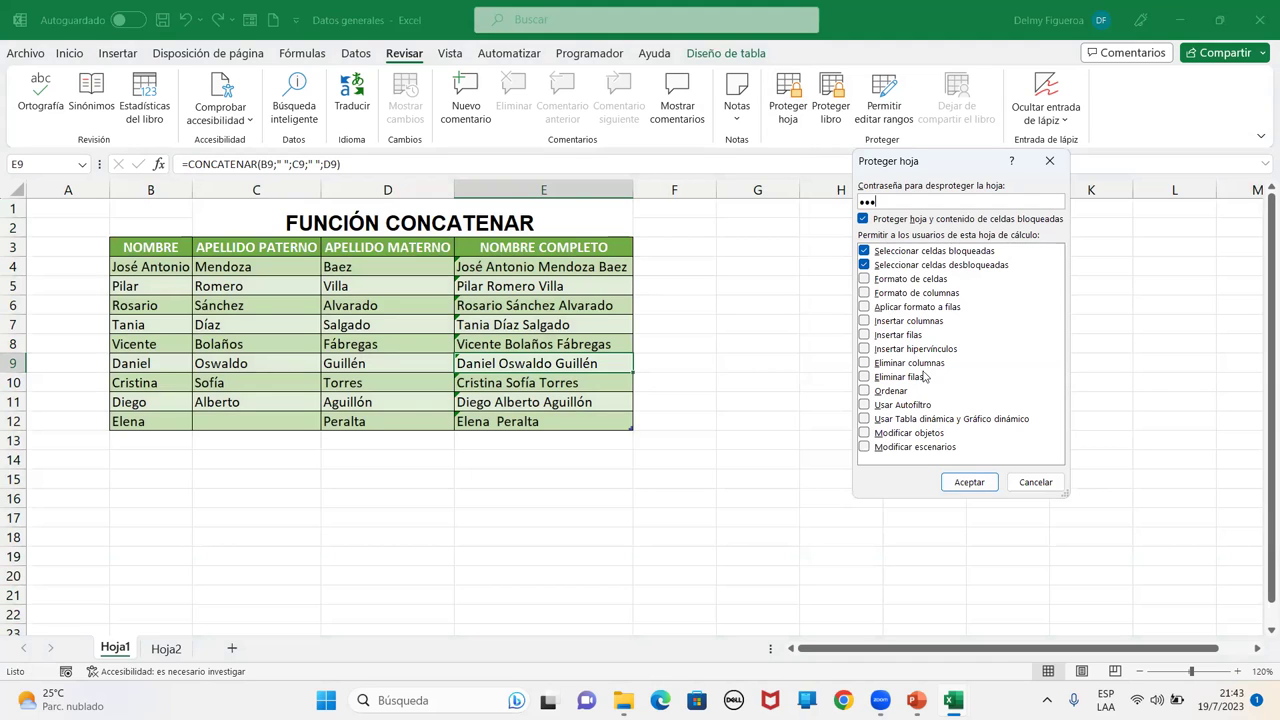
{"action": "left_click", "coordinate": [963, 482]}
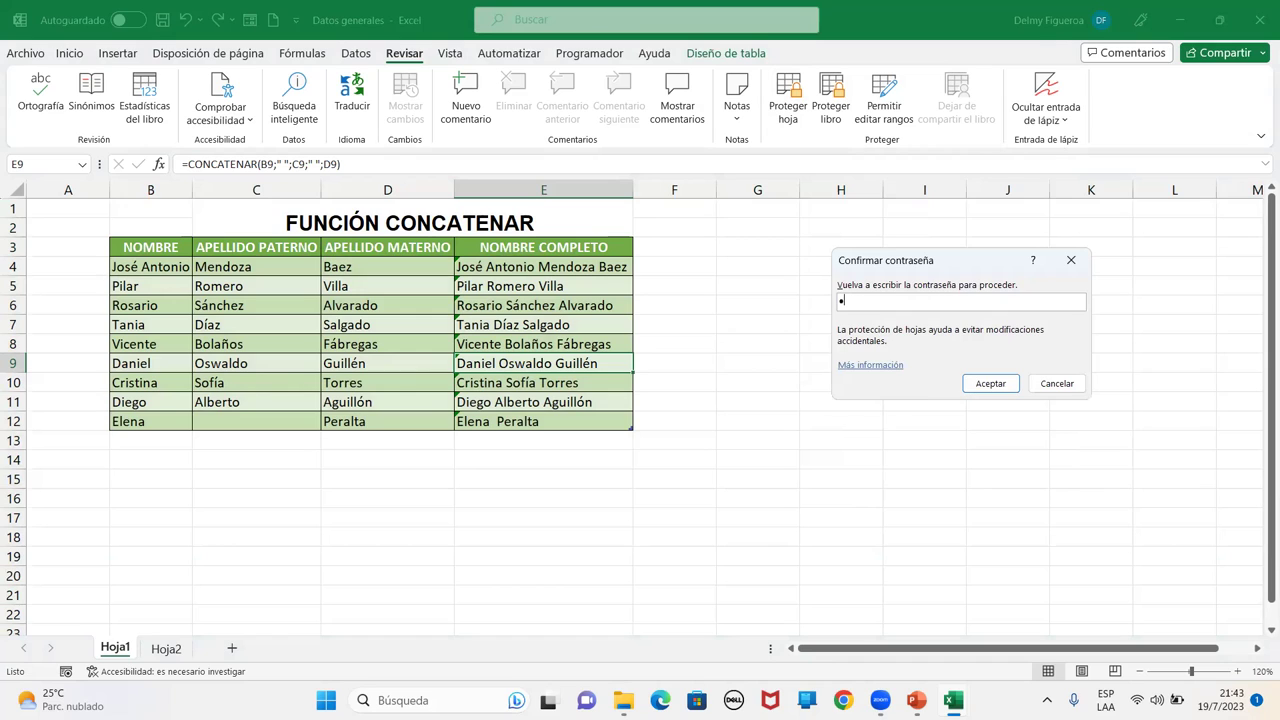
{"action": "left_click", "coordinate": [1002, 386]}
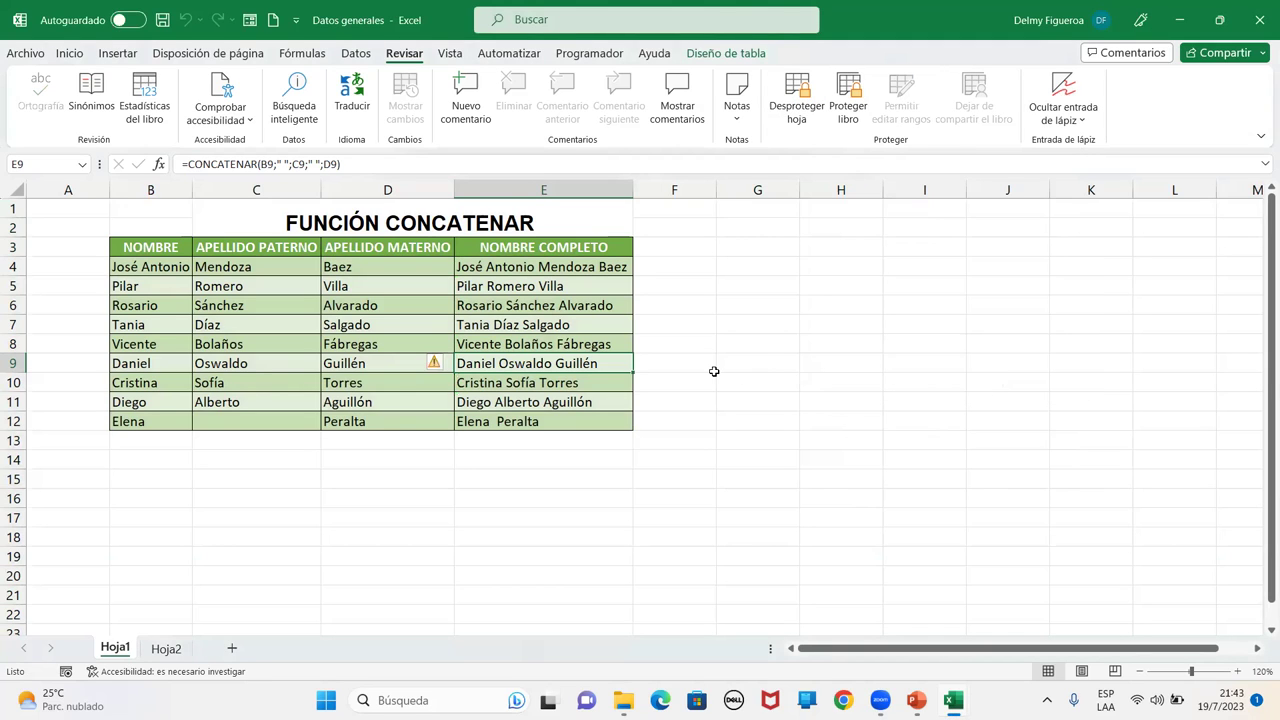
{"action": "left_click", "coordinate": [176, 446]}
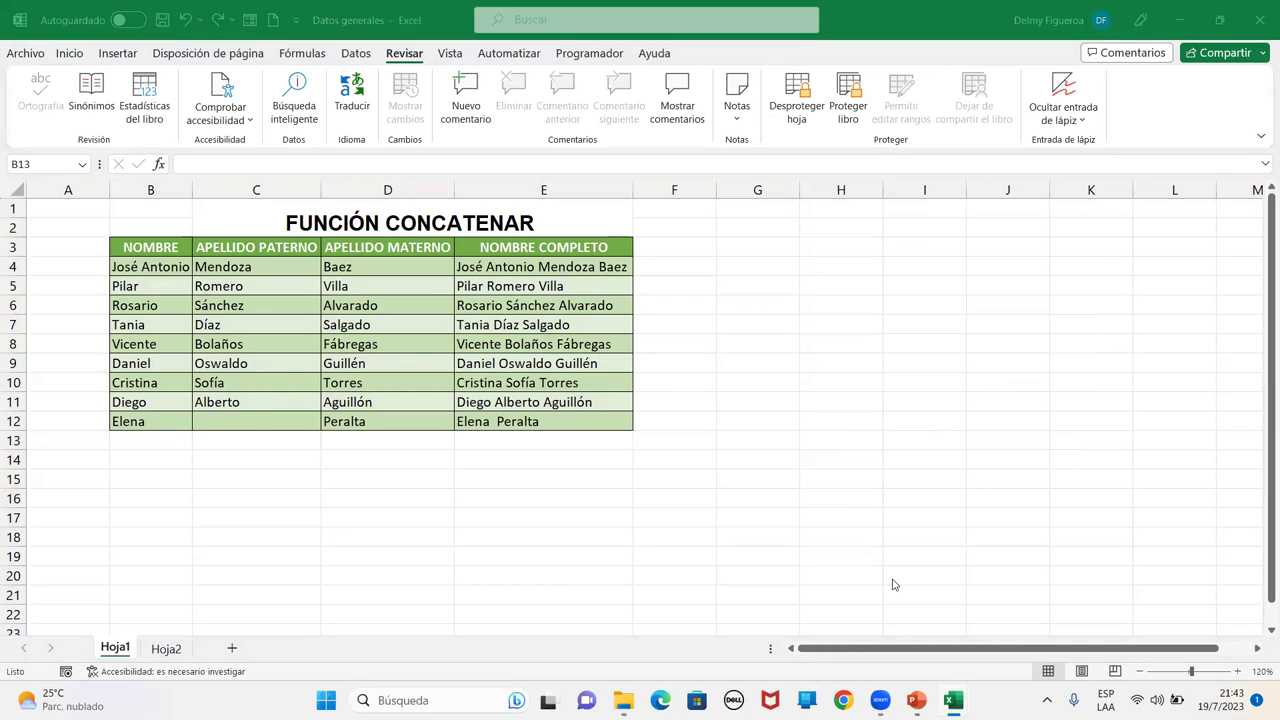
Enter a first name in B13 and maternal surname in D13, then check D12 and E13
{"action": "left_click", "coordinate": [157, 445]}
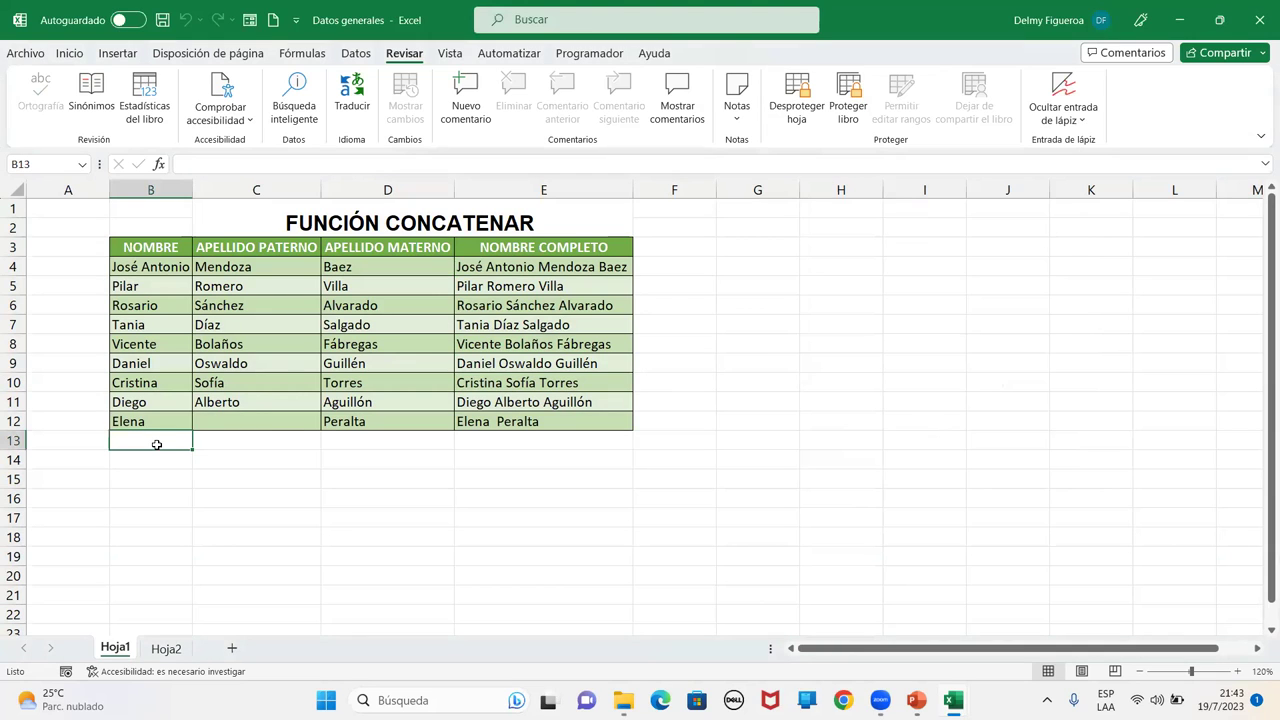
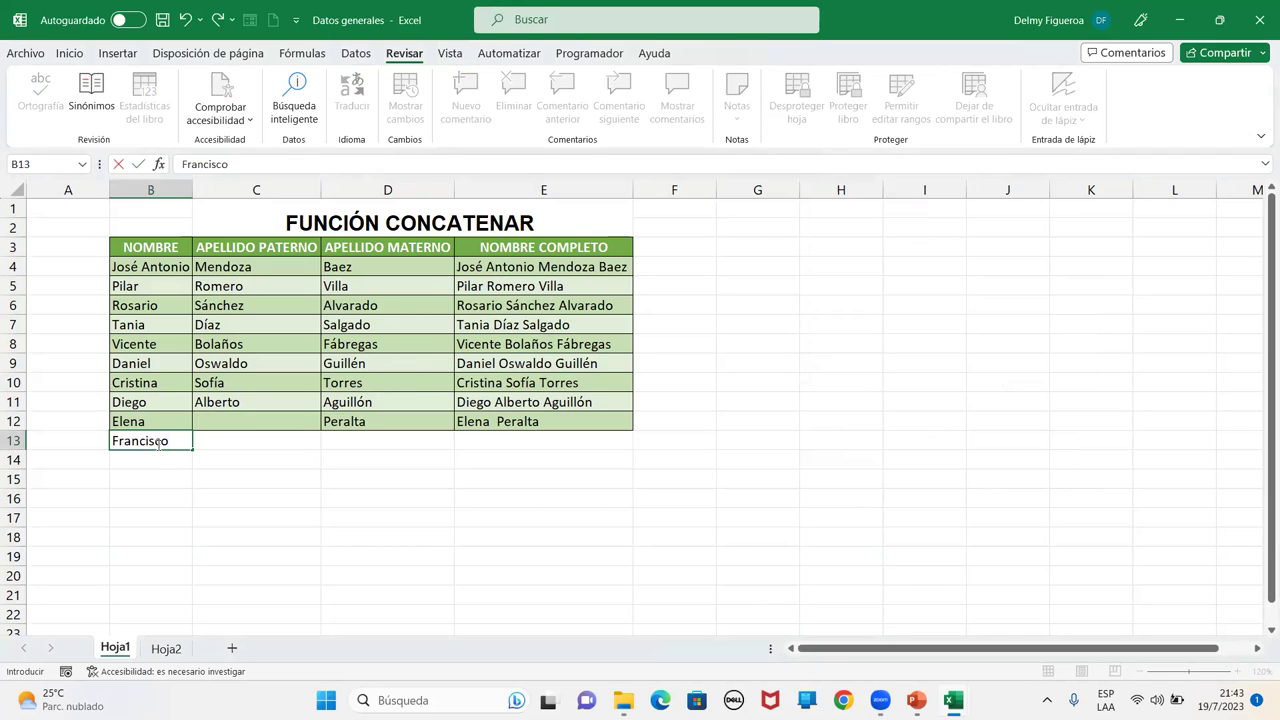
{"action": "key", "text": "Tab"}
{"action": "key", "text": "Tab"}
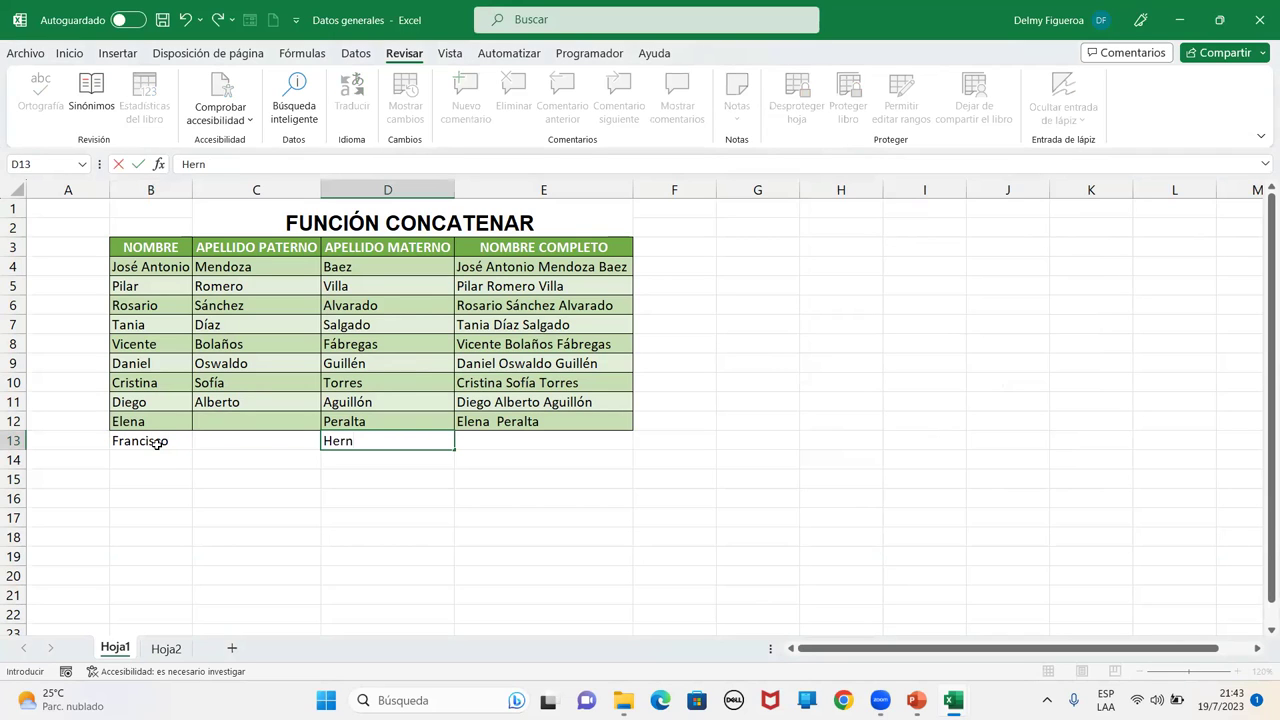
{"action": "key", "text": "Return"}
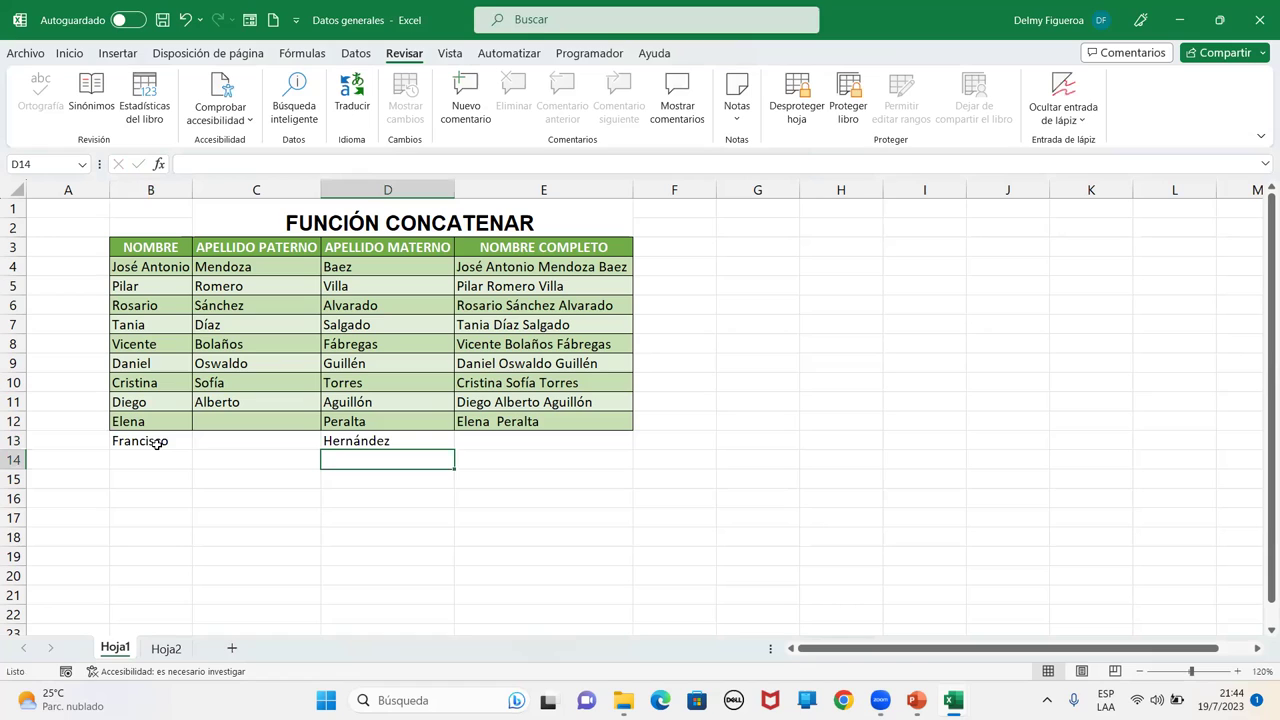
{"action": "left_click", "coordinate": [444, 422]}
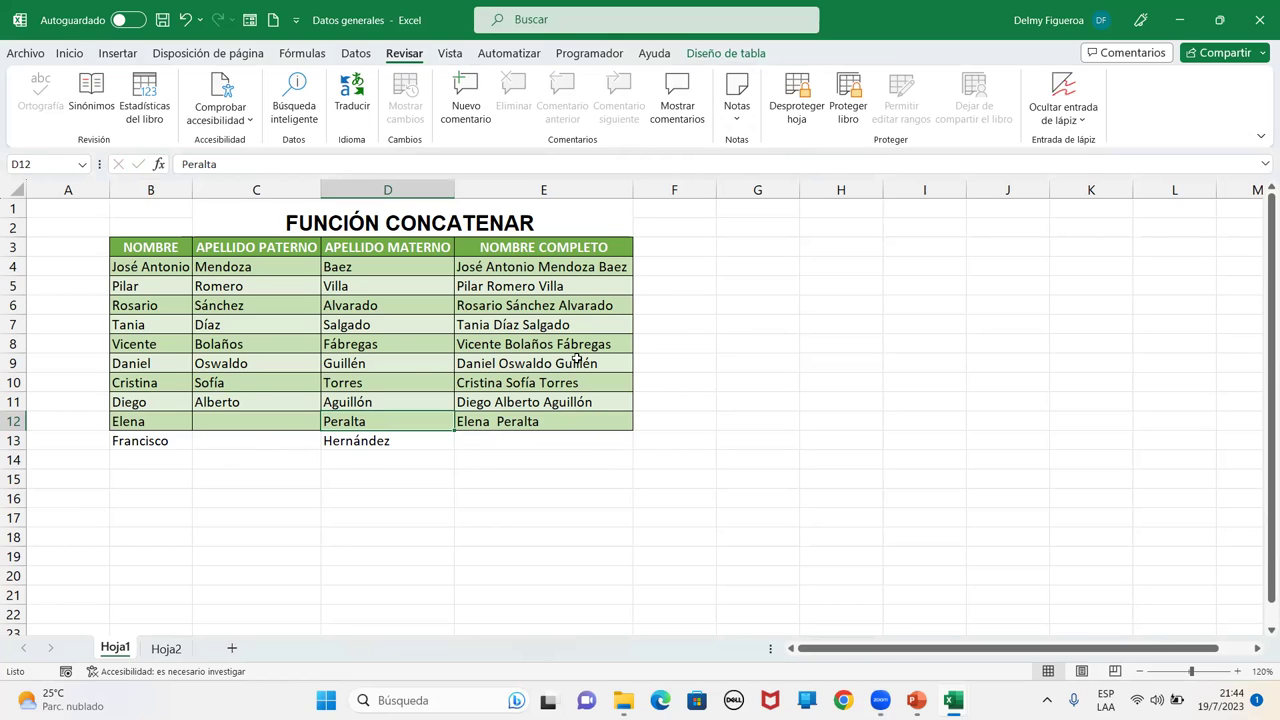
{"action": "left_click", "coordinate": [565, 442]}
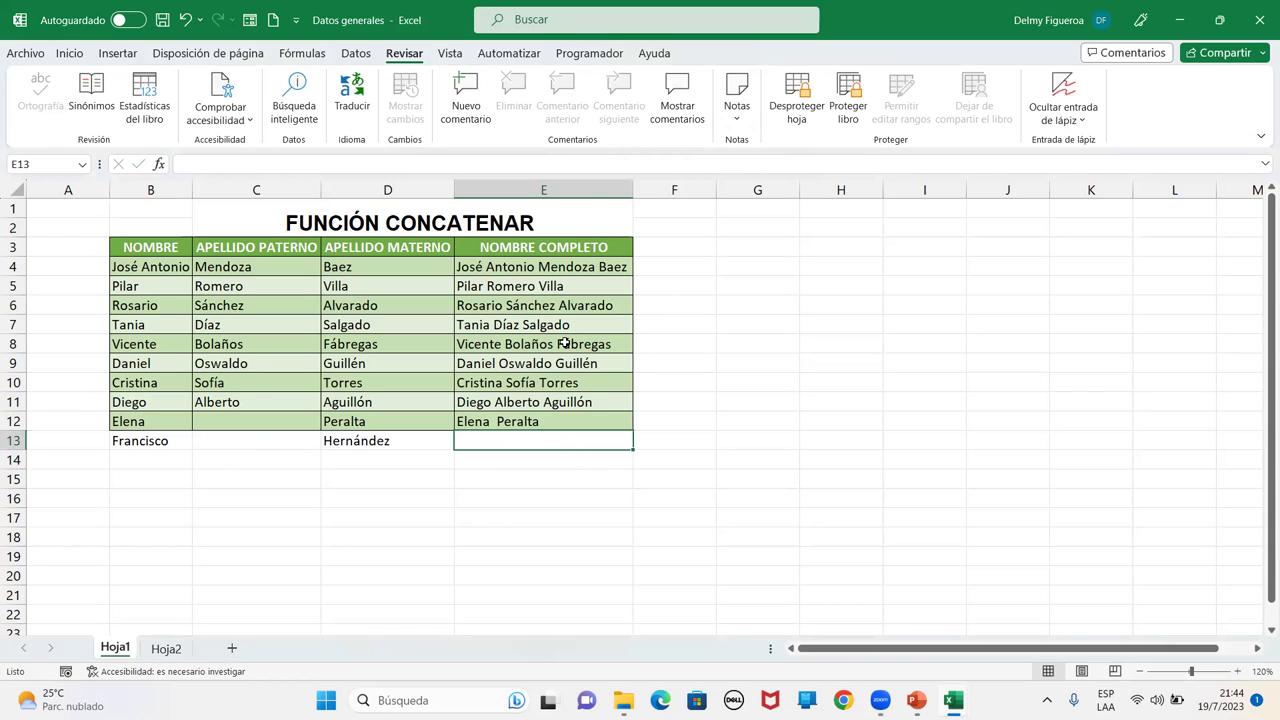
Unprotect Hoja1 with its password and select C13 for the paternal surname
{"action": "right_click", "coordinate": [561, 441]}
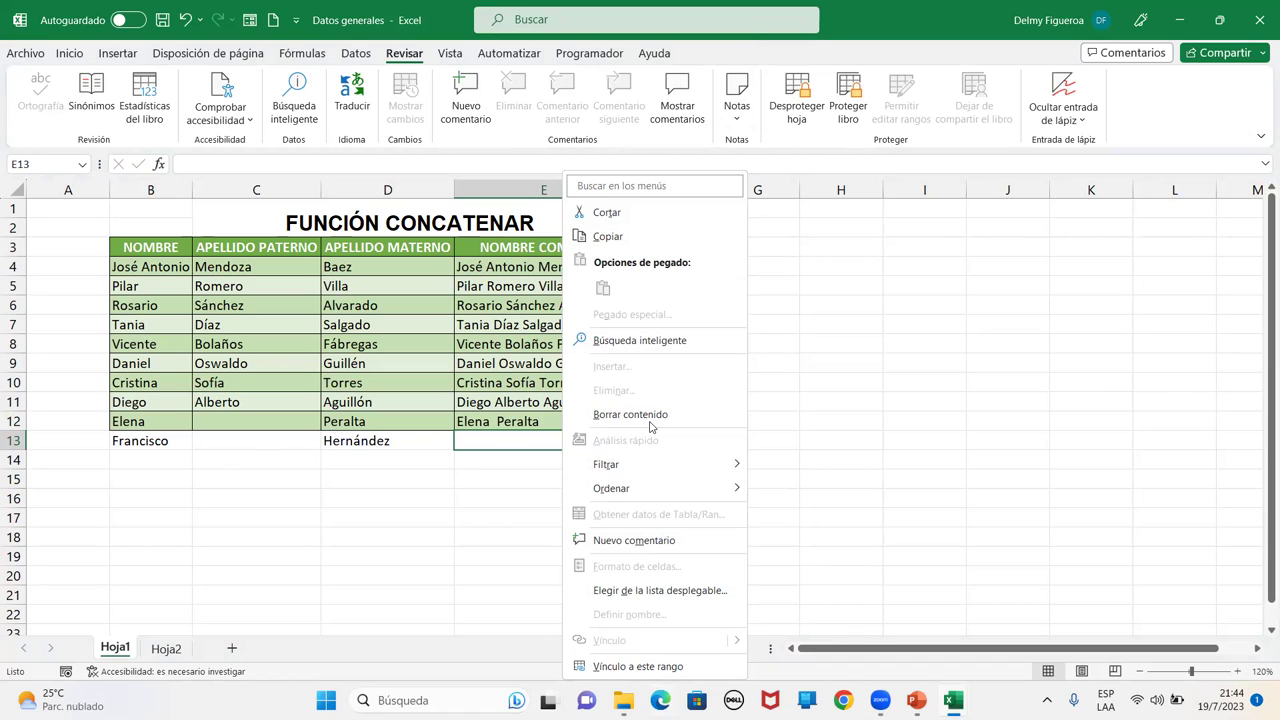
{"action": "key", "text": "Escape"}
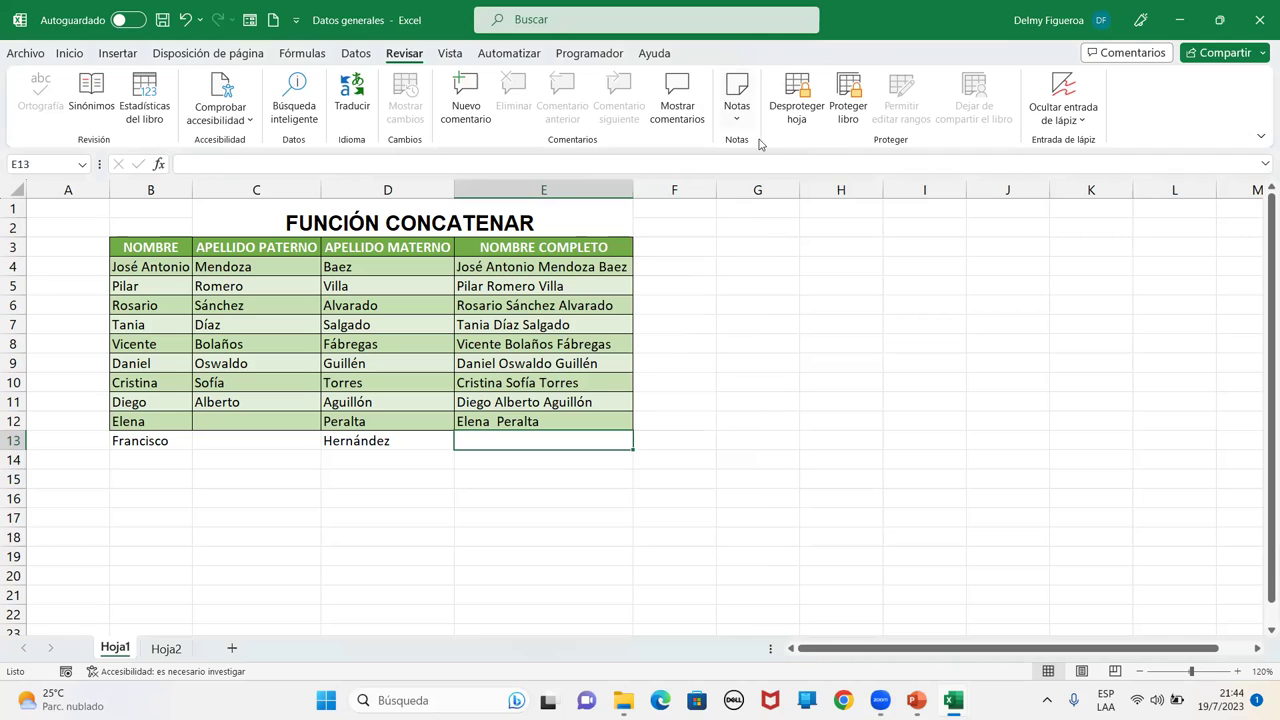
{"action": "left_click", "coordinate": [800, 90]}
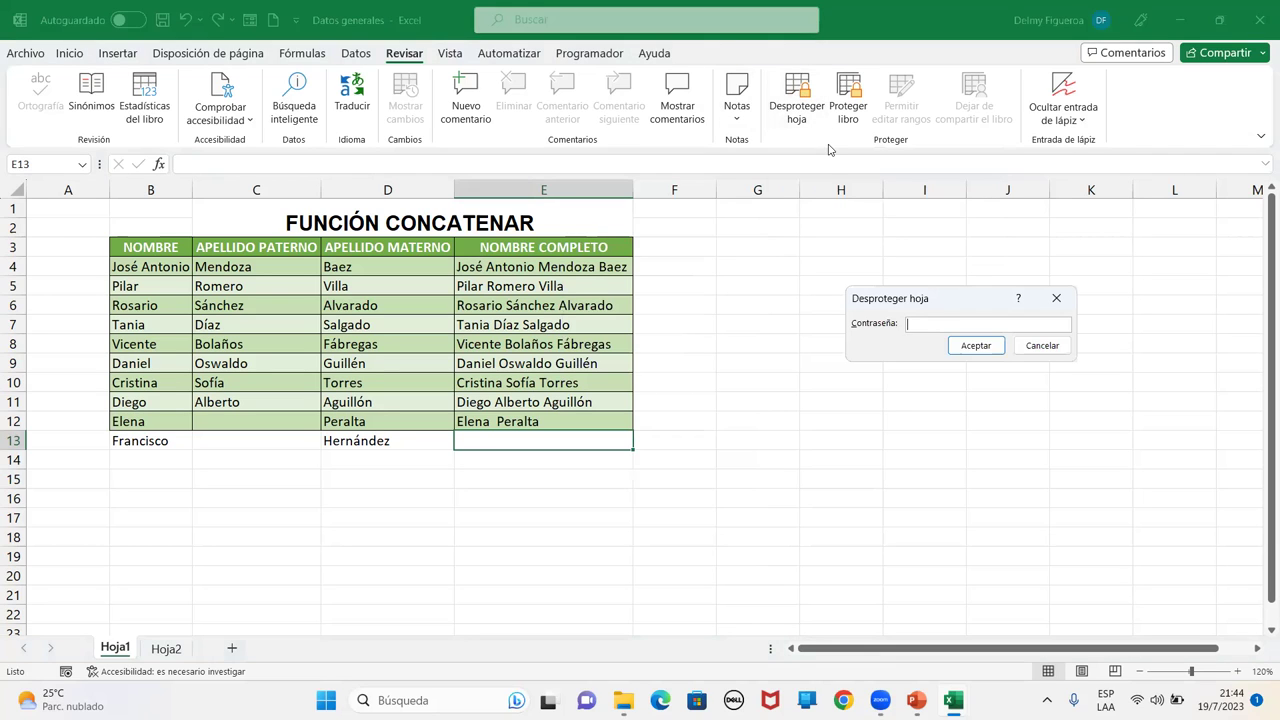
{"action": "left_click", "coordinate": [985, 346]}
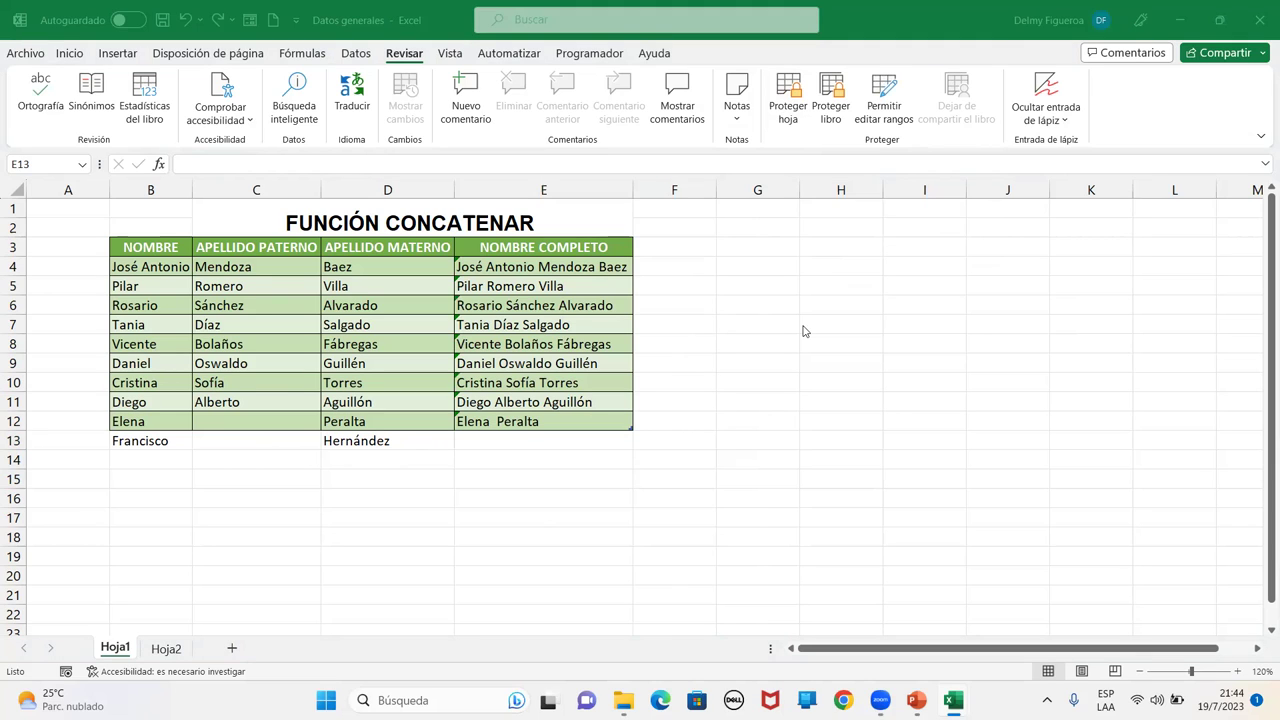
{"action": "left_click", "coordinate": [287, 444]}
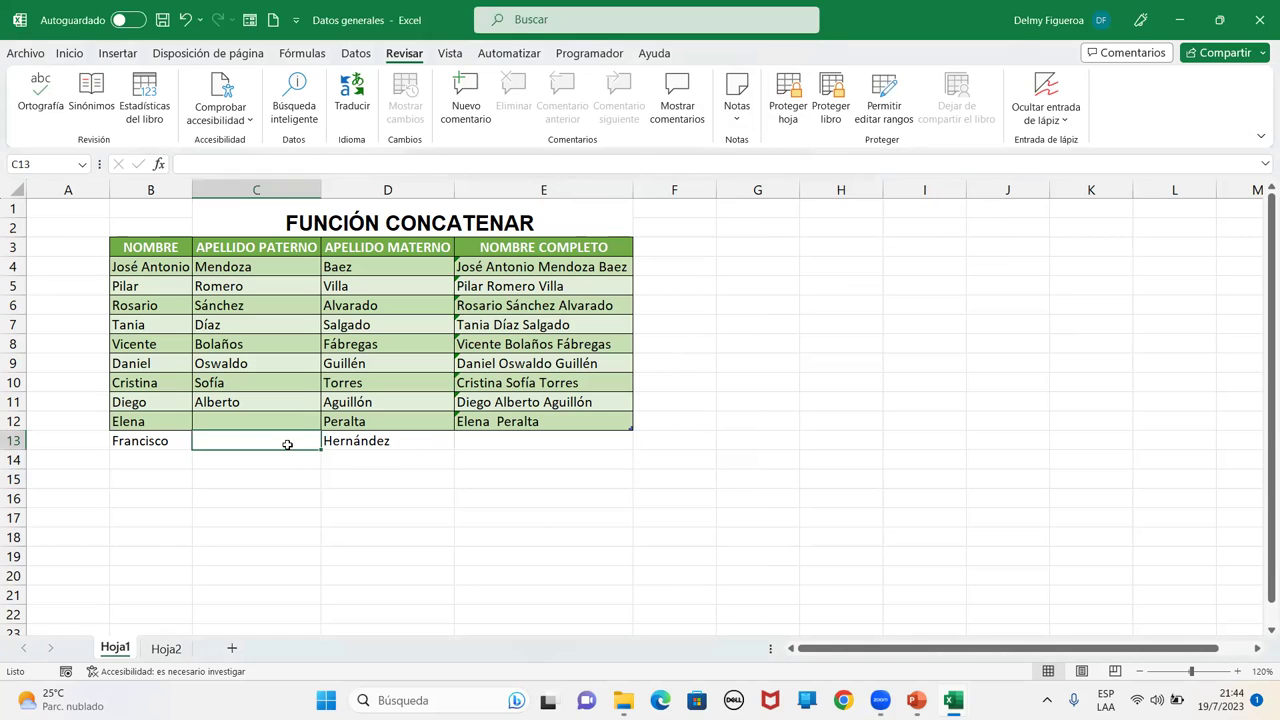
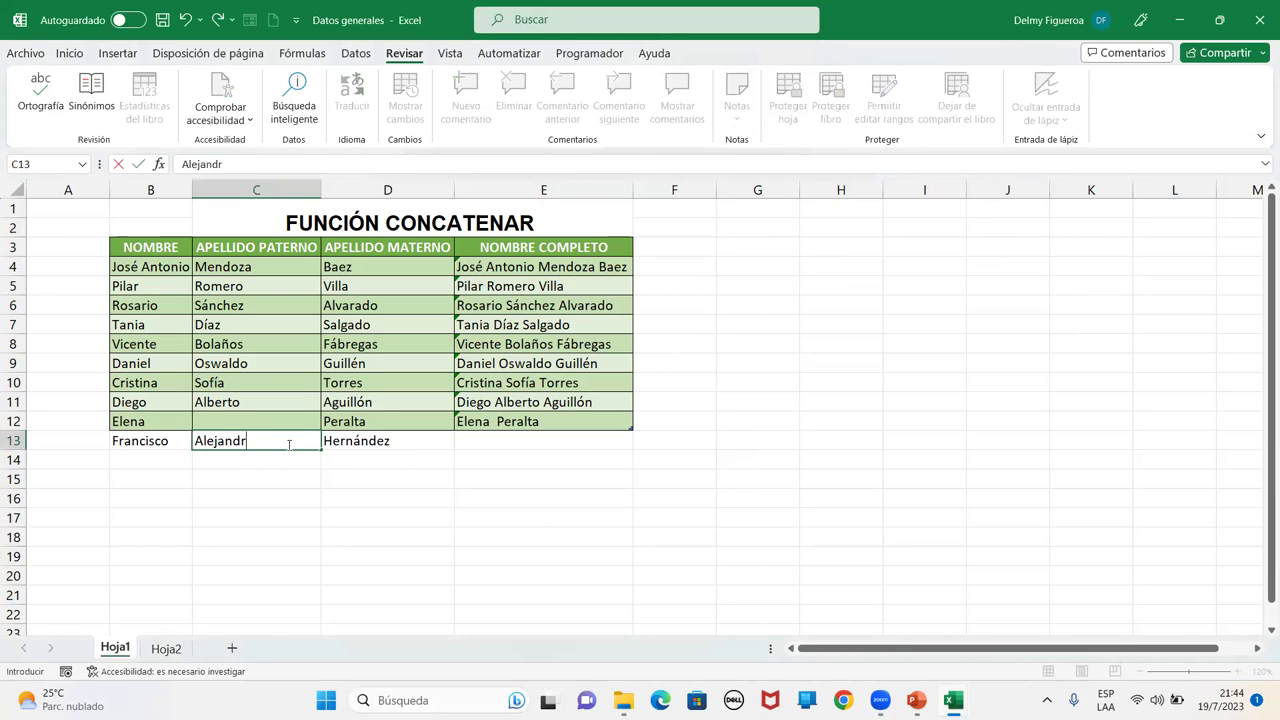
Confirm Alejandro in C13 and extend the table from E12 down into row 13
{"action": "key", "text": "Tab"}
{"action": "key", "text": "Tab"}
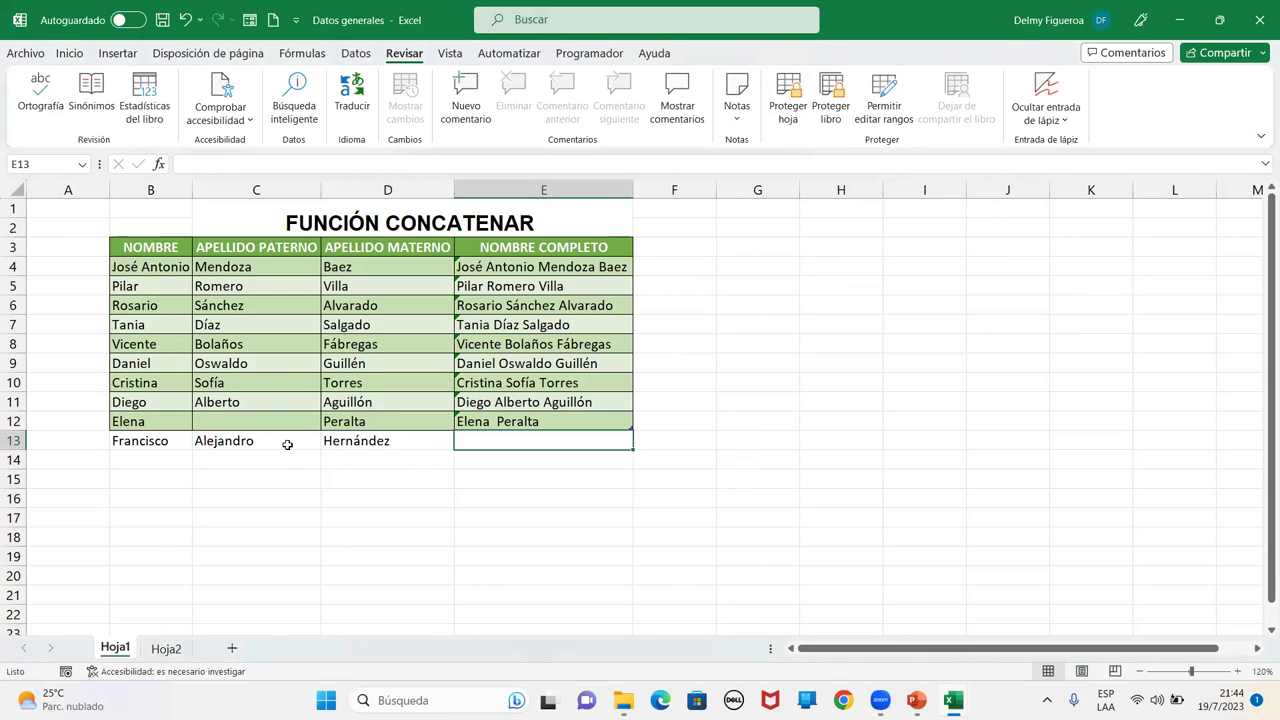
{"action": "key", "text": "Left"}
{"action": "key", "text": "Left"}
{"action": "key", "text": "Left"}
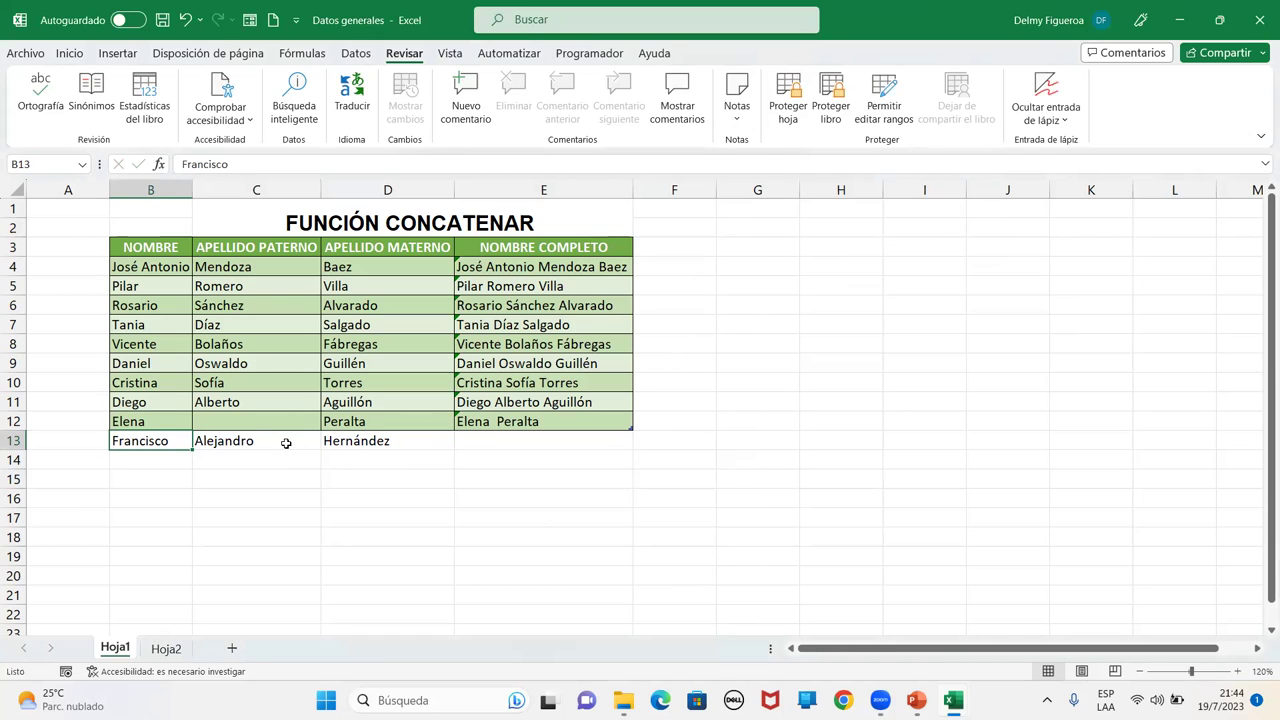
{"action": "left_click", "coordinate": [501, 422]}
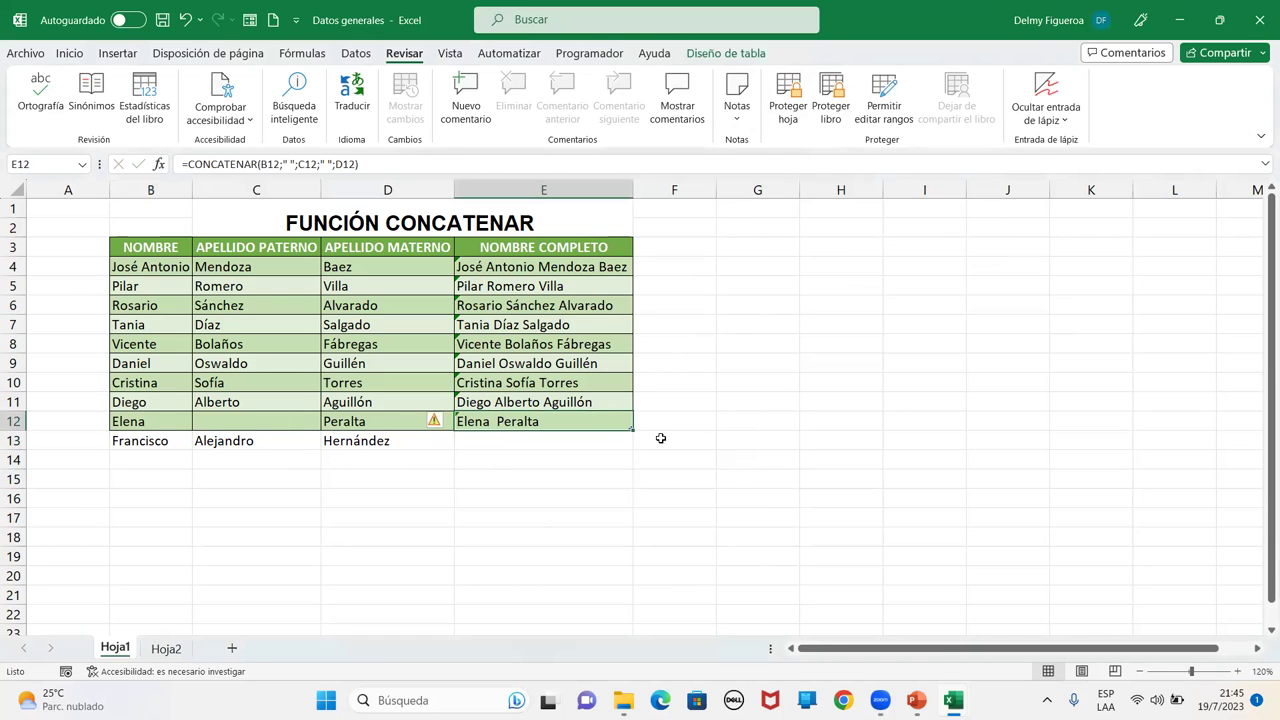
{"action": "left_click_drag", "start_coordinate": [633, 429], "coordinate": [615, 456]}
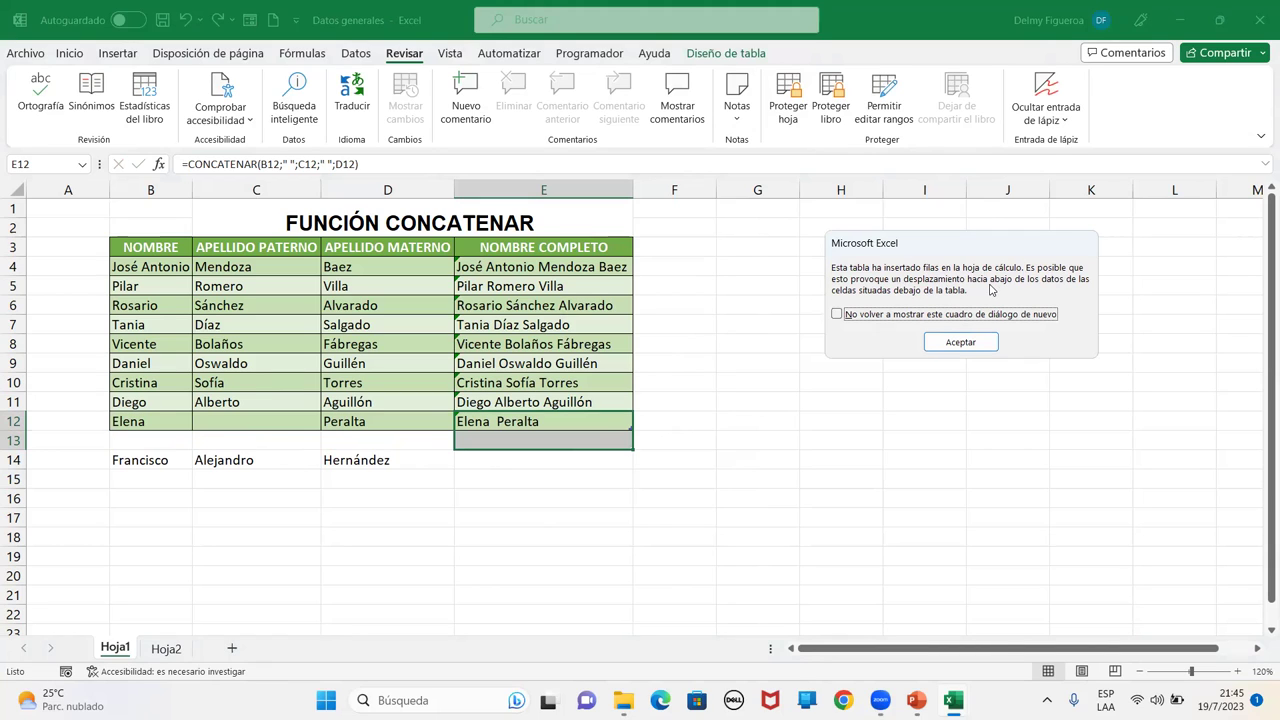
{"action": "left_click", "coordinate": [960, 342]}
Undo the empty inserted table row and extend the table into row 13 again
{"action": "left_click", "coordinate": [663, 507]}
{"action": "key", "text": "ctrl+z"}
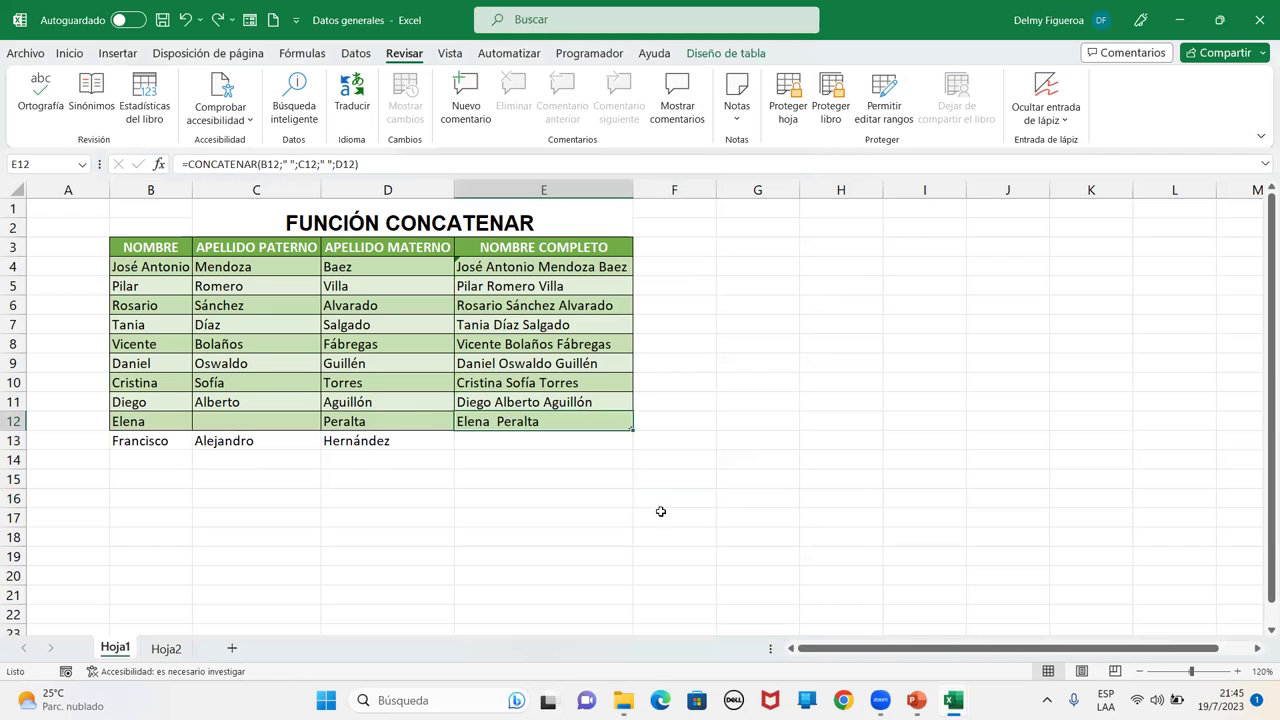
{"action": "key", "text": "ctrl+z"}
{"action": "left_click", "coordinate": [426, 447]}
{"action": "left_click", "coordinate": [530, 421]}
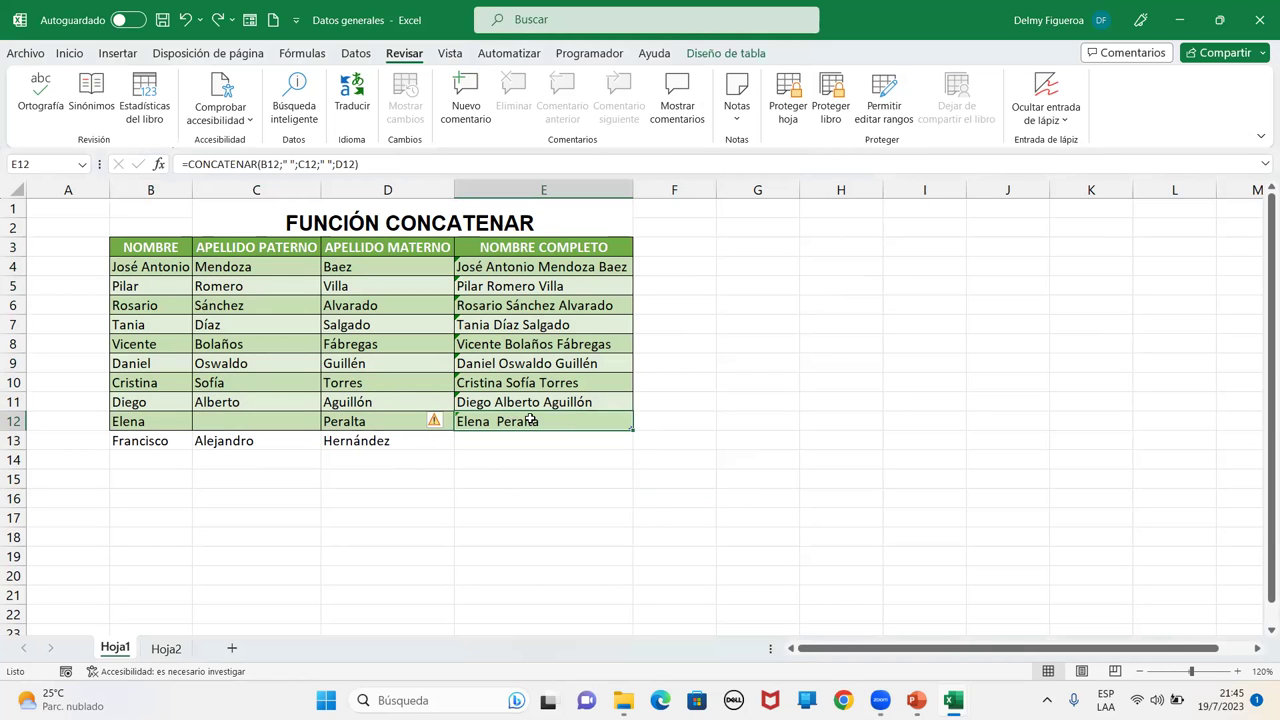
{"action": "left_click_drag", "start_coordinate": [630, 430], "coordinate": [636, 448]}
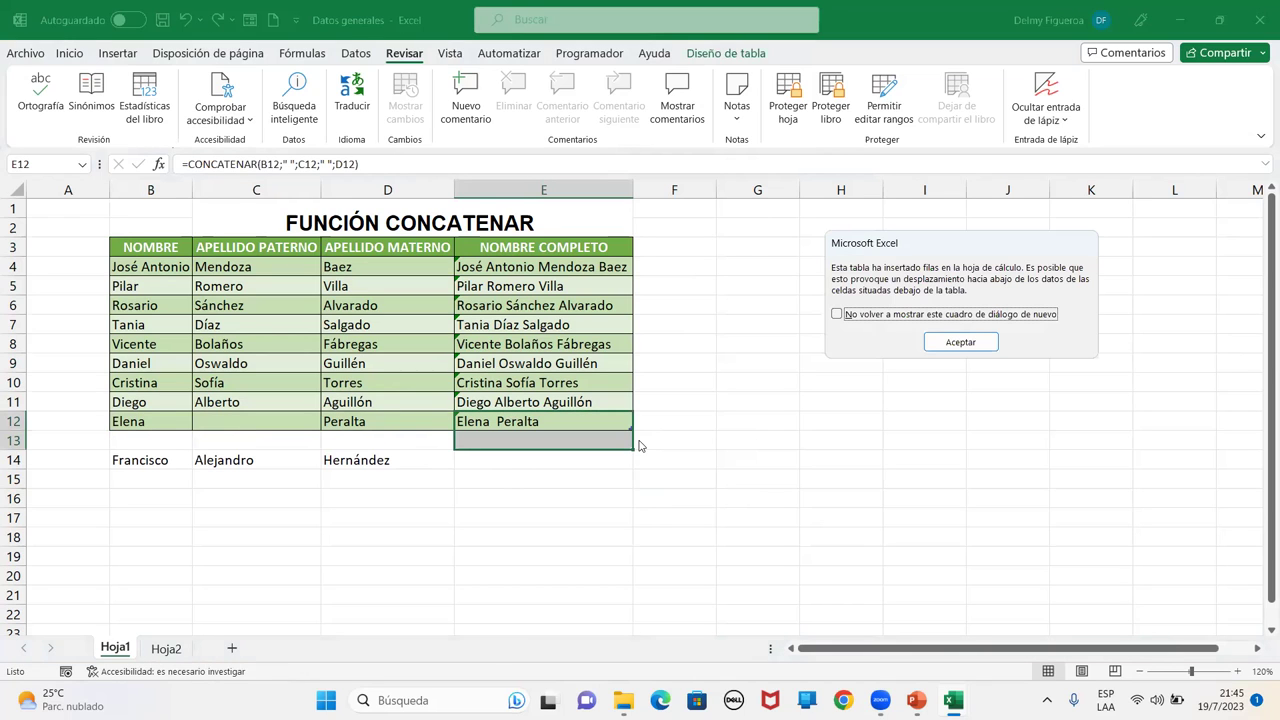
{"action": "left_click", "coordinate": [958, 342]}
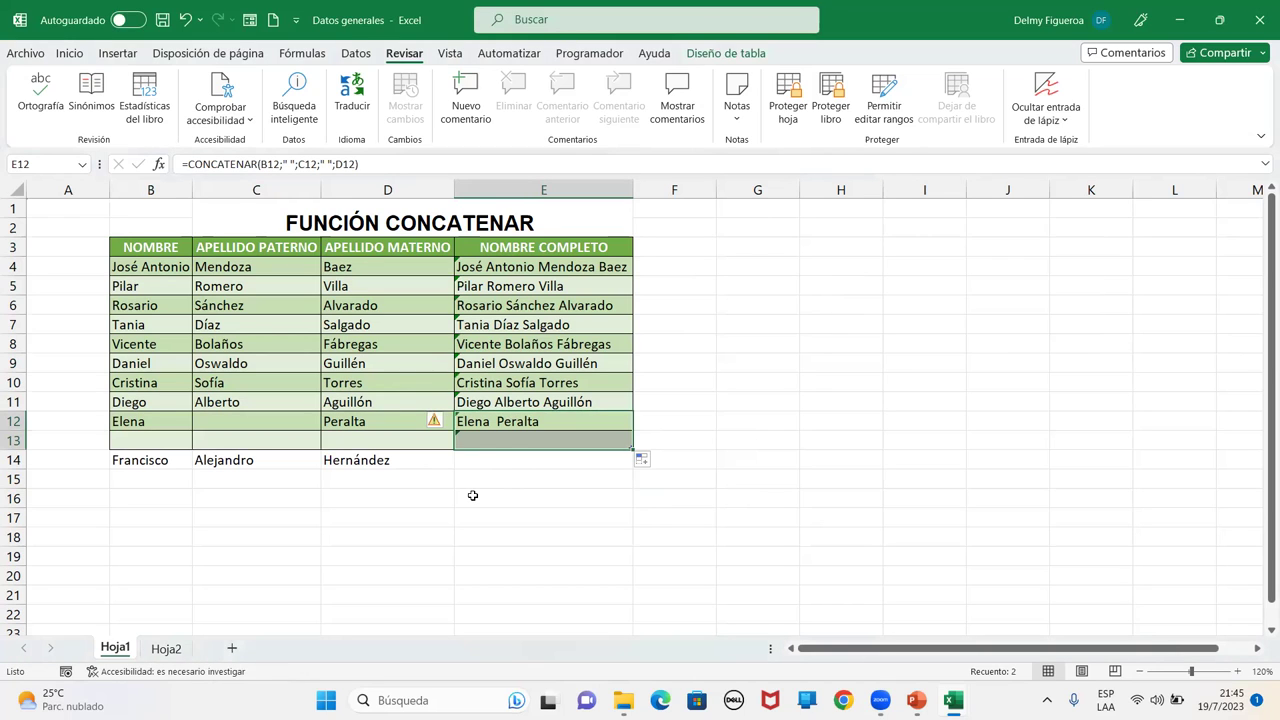
Clear the leftover name entries from row 14
{"action": "left_click", "coordinate": [426, 474]}
{"action": "left_click", "coordinate": [424, 456]}
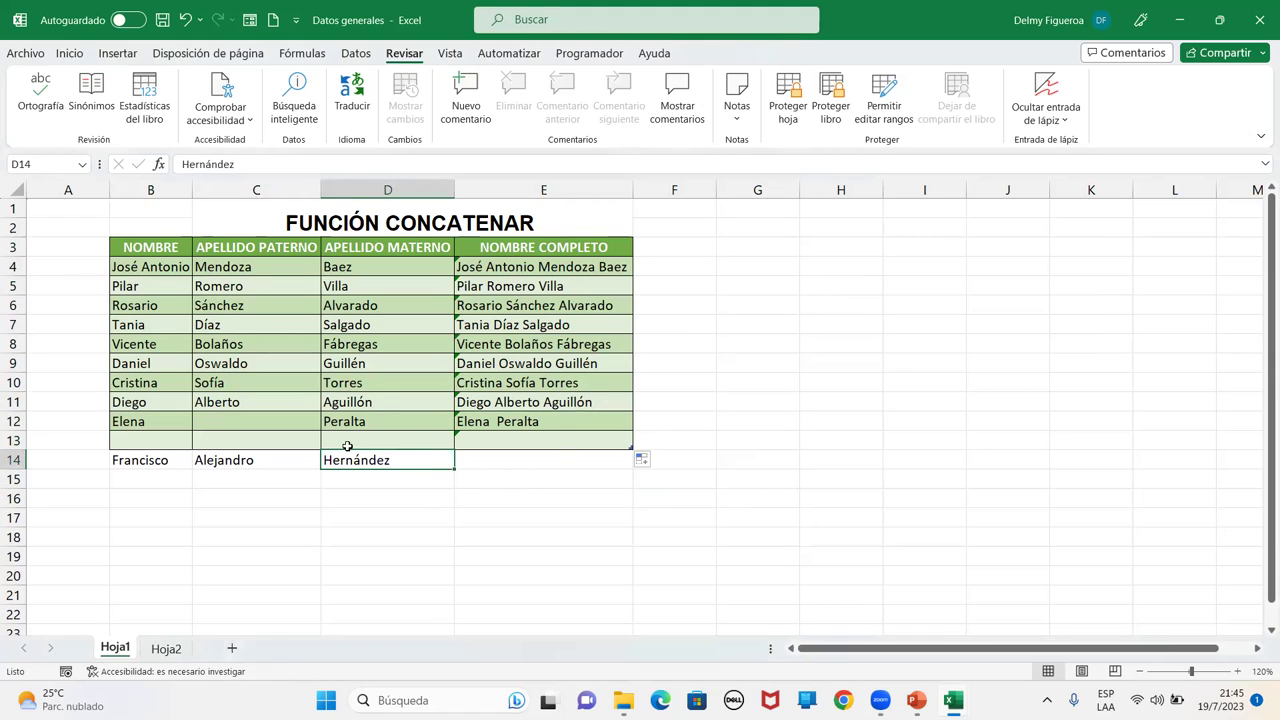
{"action": "mouse_move", "coordinate": [129, 460]}
{"action": "left_mouse_down"}
{"action": "mouse_move", "coordinate": [325, 460]}
{"action": "mouse_move", "coordinate": [325, 440]}
{"action": "left_mouse_up"}
{"action": "left_click_drag", "start_coordinate": [130, 460], "coordinate": [327, 460]}
{"action": "key", "text": "Delete"}
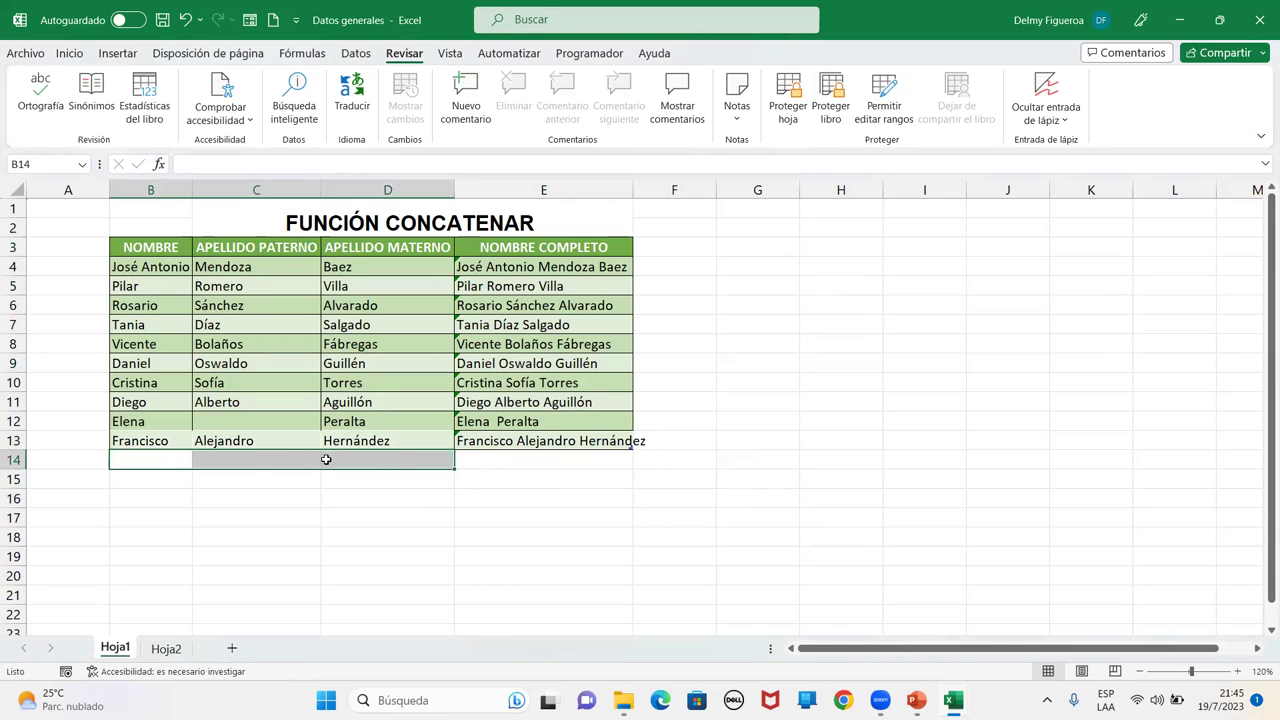
{"action": "left_click", "coordinate": [739, 374]}
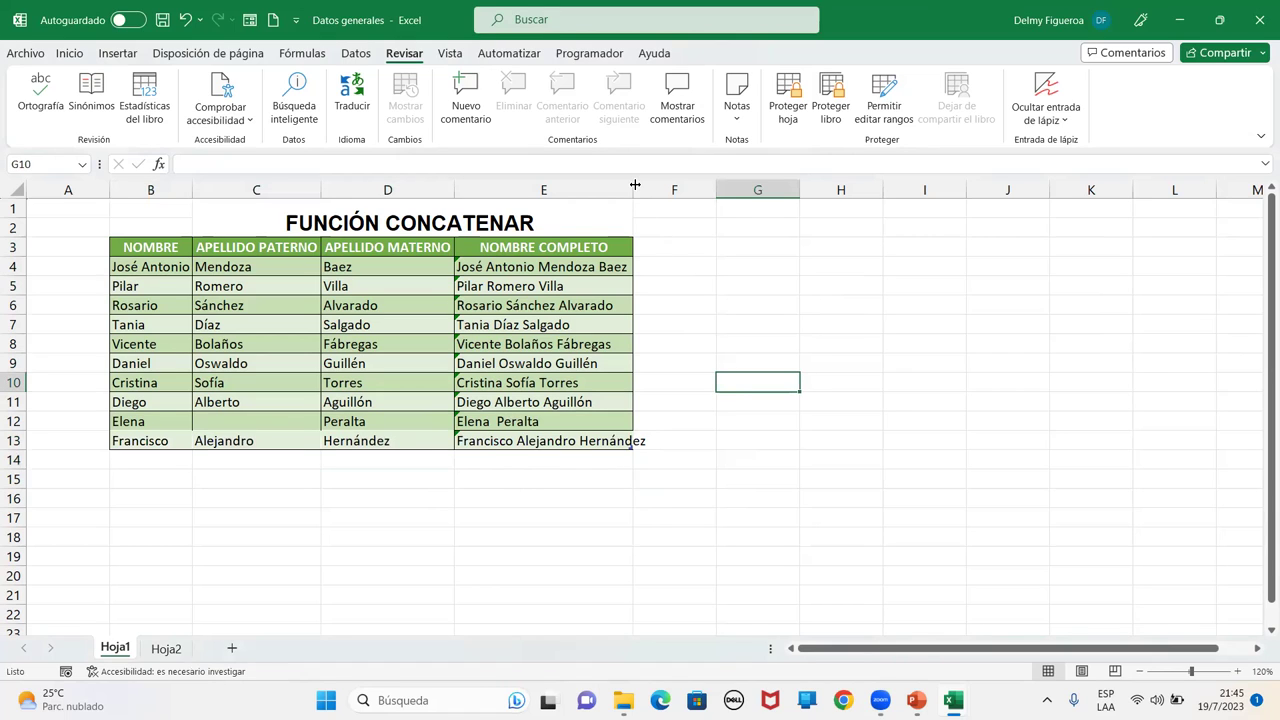
Widen the NOMBRE COMPLETO column (E) so the full names fit
{"action": "left_click_drag", "start_coordinate": [634, 185], "coordinate": [653, 185]}
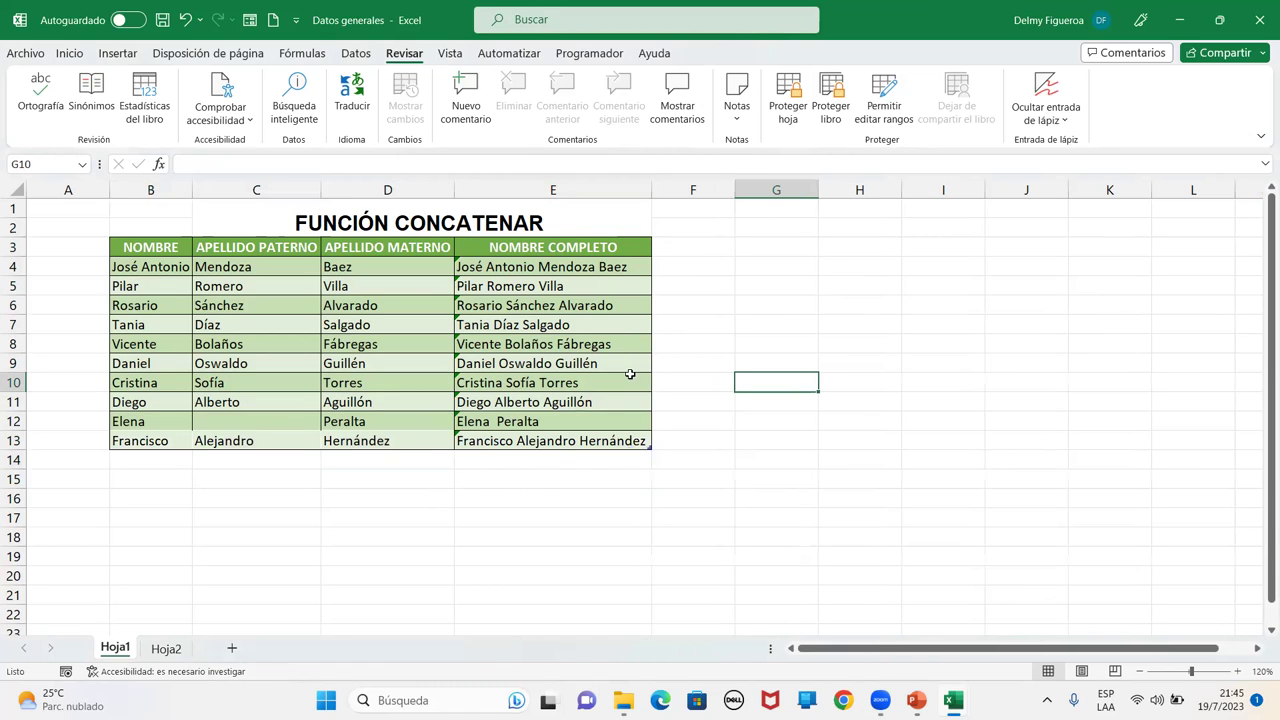
{"action": "type", "text": "fhdfh"}
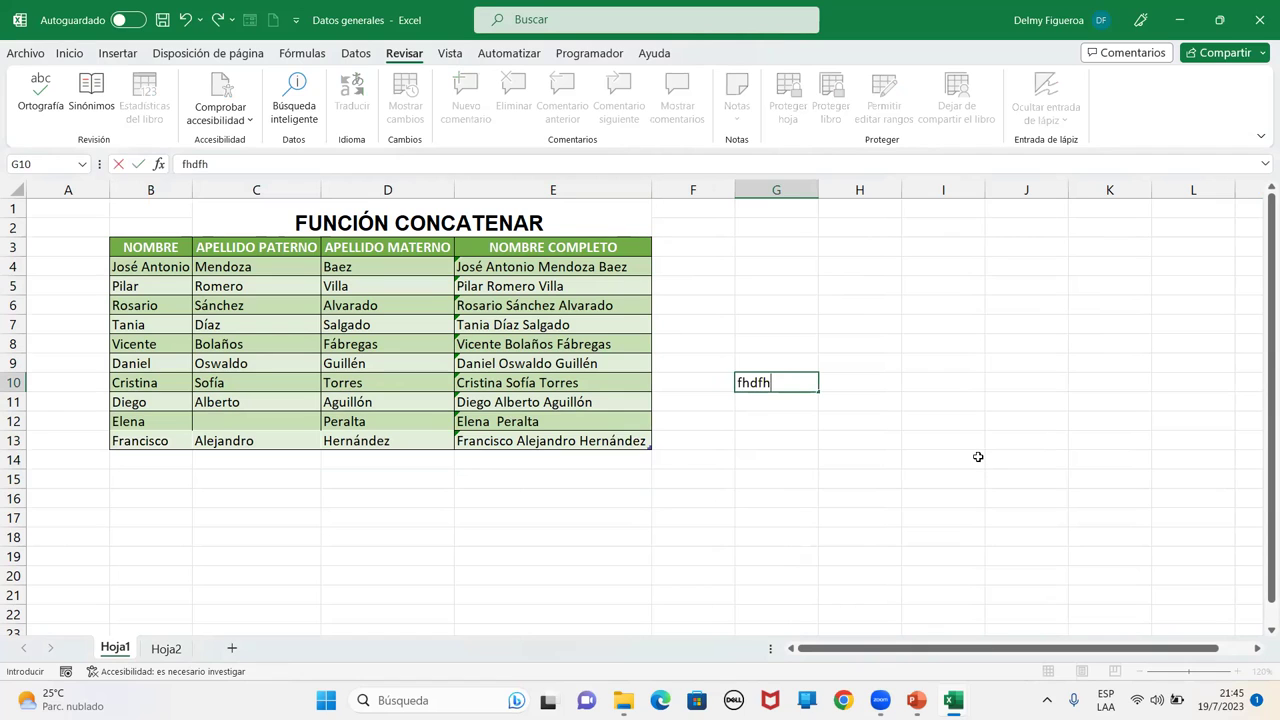
{"action": "key", "text": "Escape"}
Insert a blank row 10 inside the name table
{"action": "left_click", "coordinate": [12, 383]}
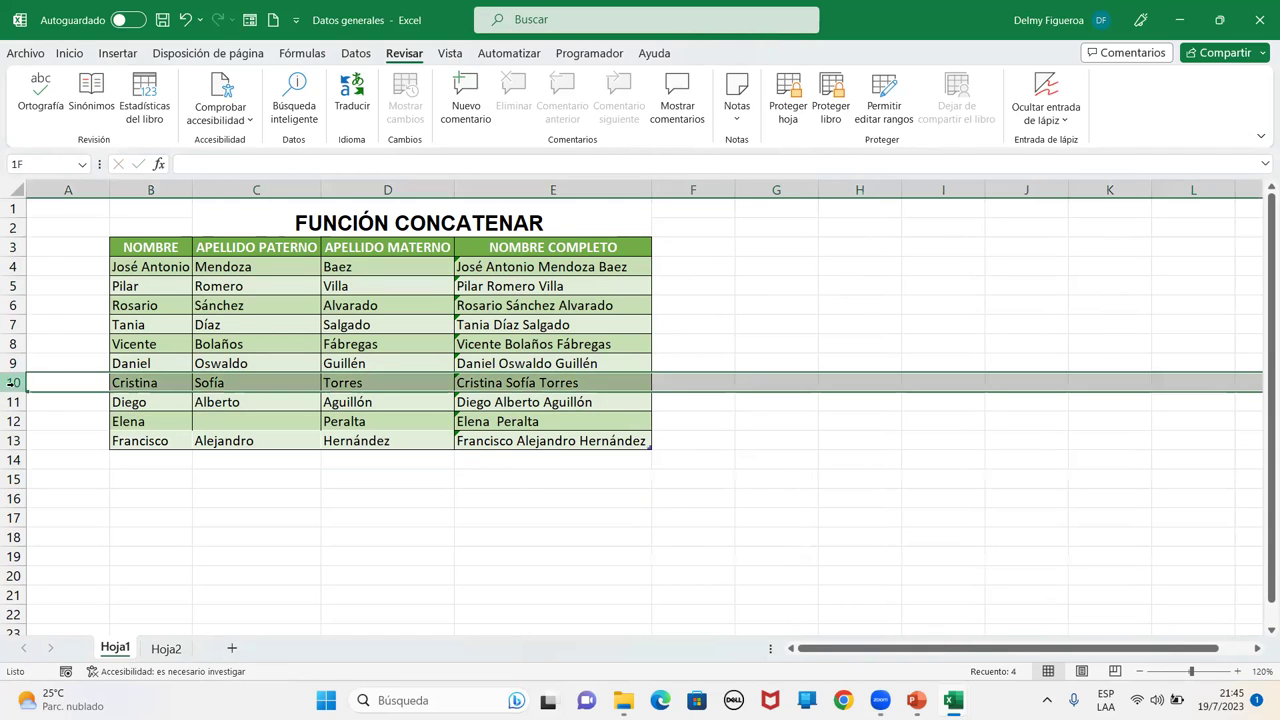
{"action": "right_click", "coordinate": [12, 383]}
{"action": "left_click", "coordinate": [104, 234]}
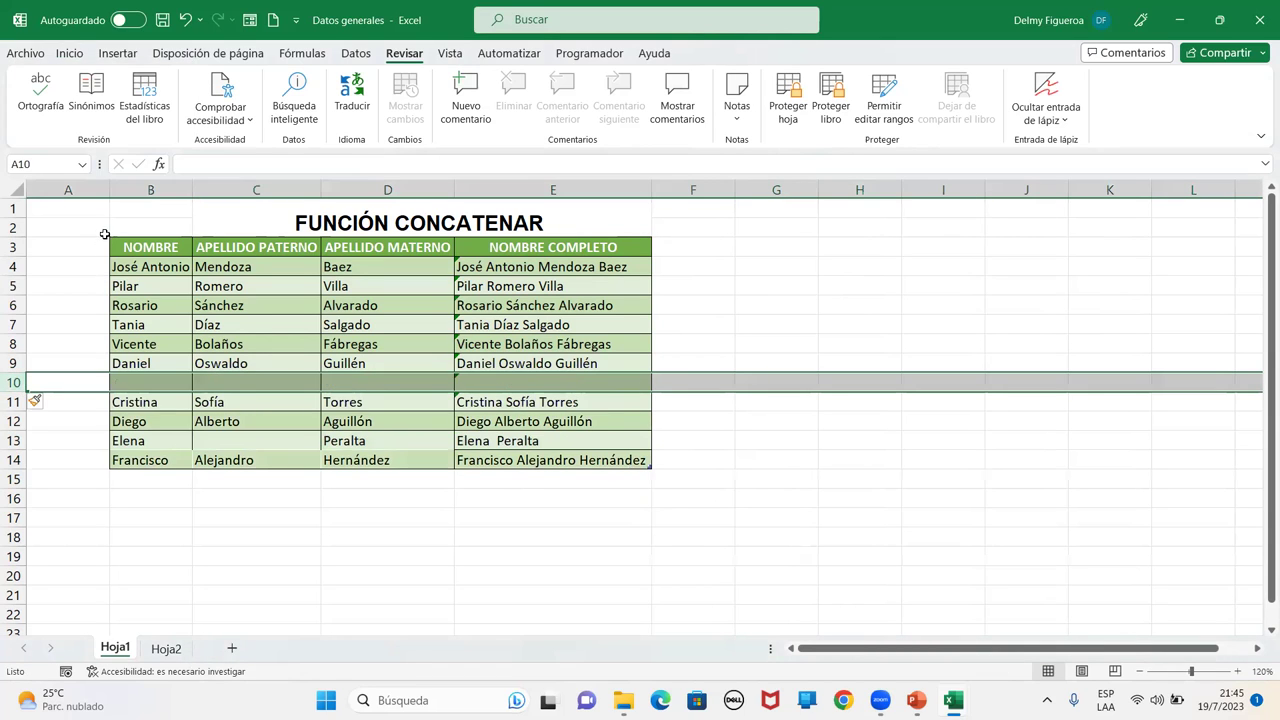
{"action": "left_click", "coordinate": [222, 385]}
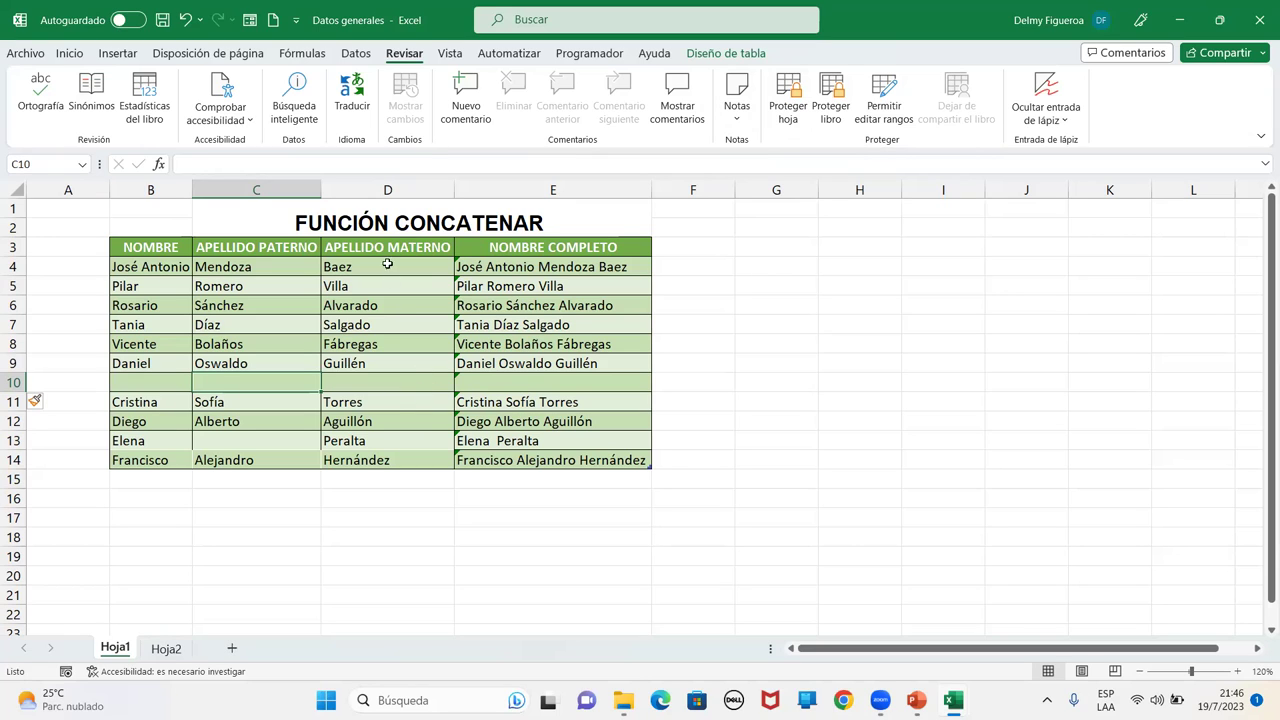
{"action": "mouse_move", "coordinate": [163, 207]}
{"action": "left_mouse_down"}
{"action": "mouse_move", "coordinate": [503, 360]}
{"action": "mouse_move", "coordinate": [508, 455]}
{"action": "left_mouse_up"}
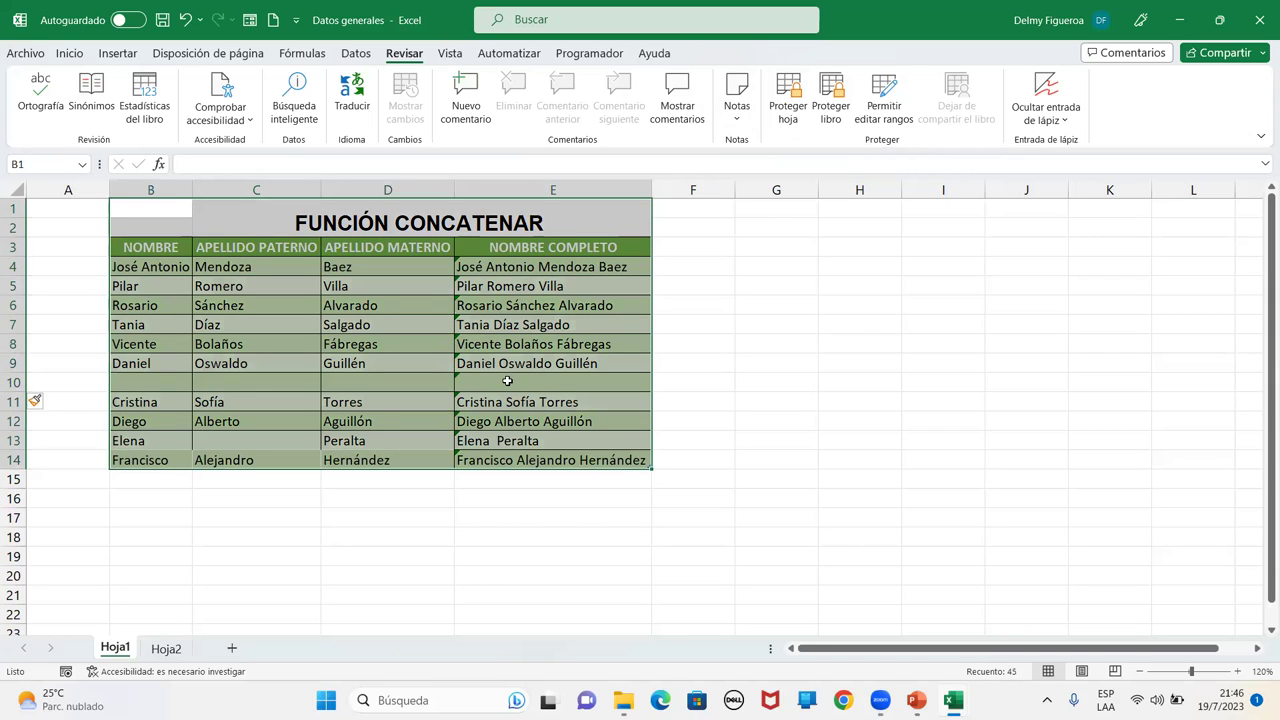
{"action": "right_click", "coordinate": [485, 298]}
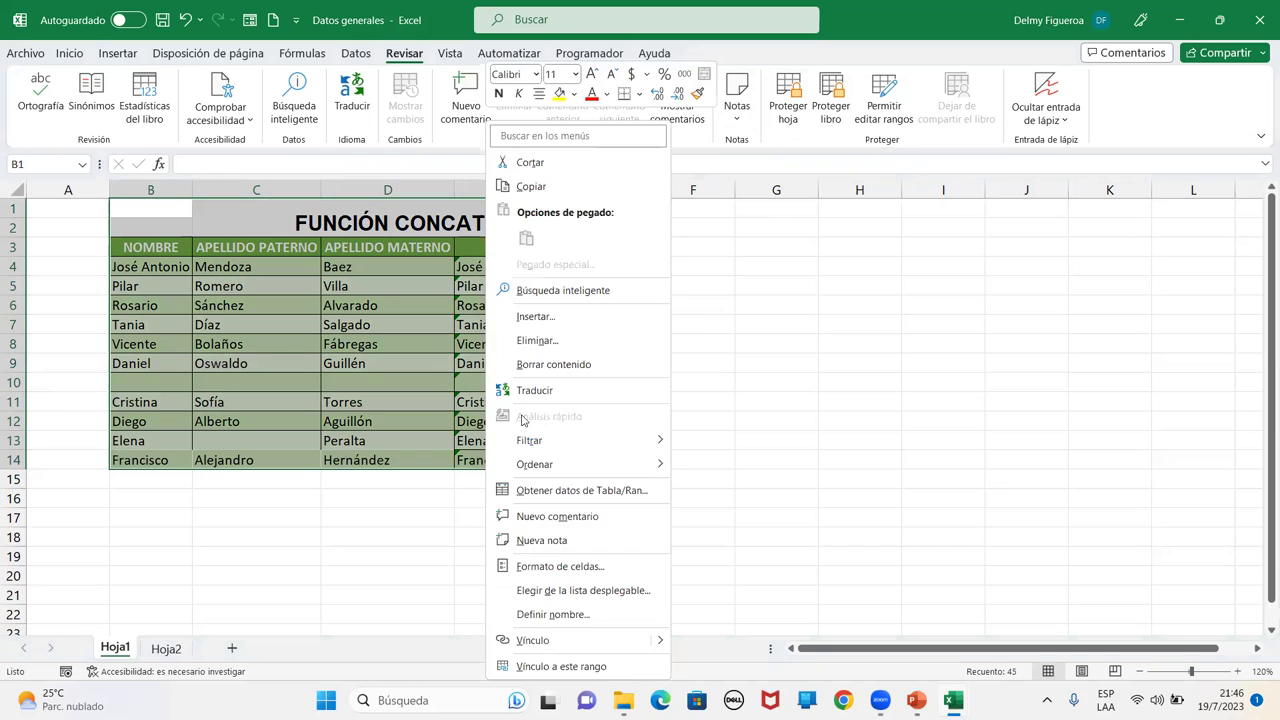
{"action": "left_click", "coordinate": [557, 567]}
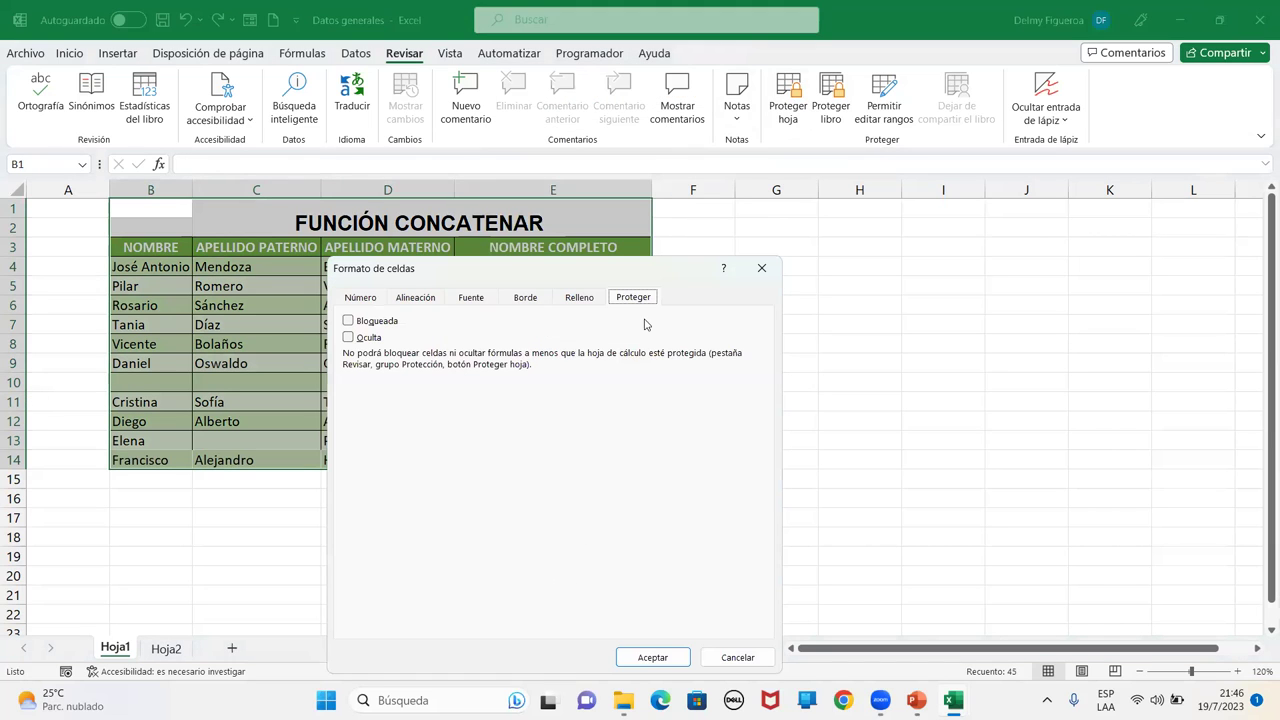
{"action": "left_click", "coordinate": [348, 321]}
{"action": "left_click", "coordinate": [673, 660]}
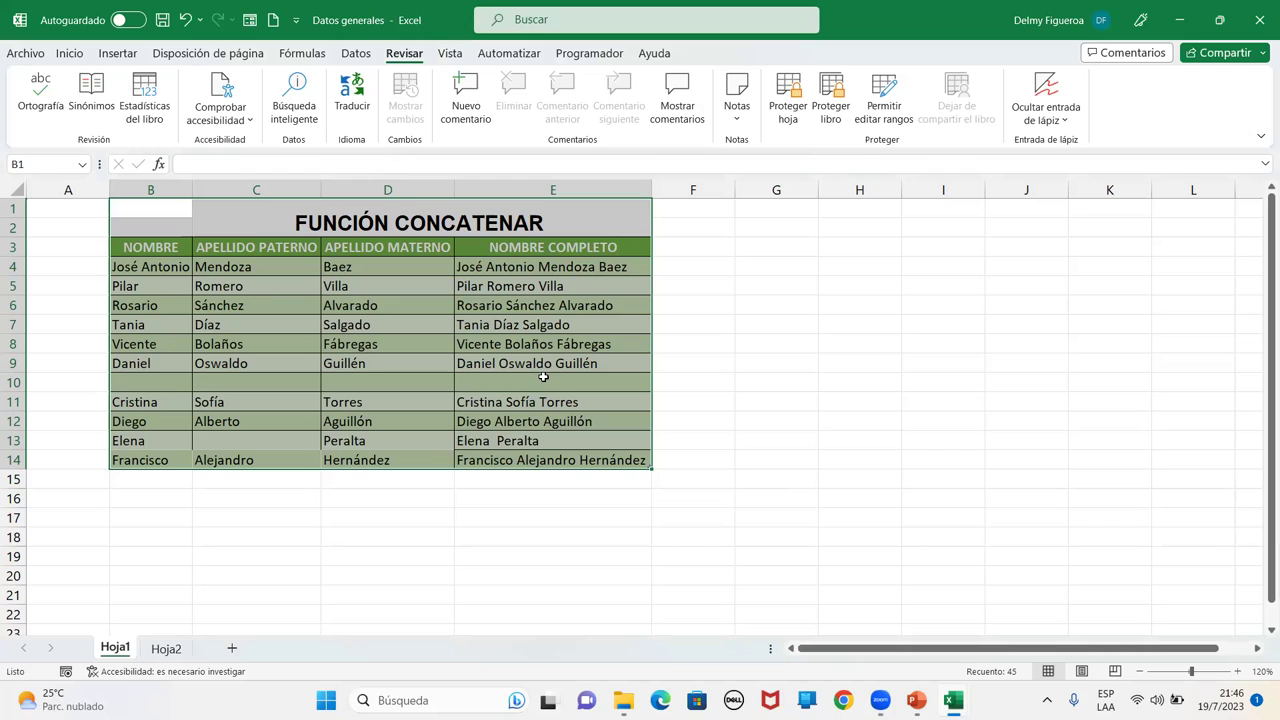
Password-protect Hoja1, allowing only selection of locked and unlocked cells
{"action": "left_click", "coordinate": [790, 106]}
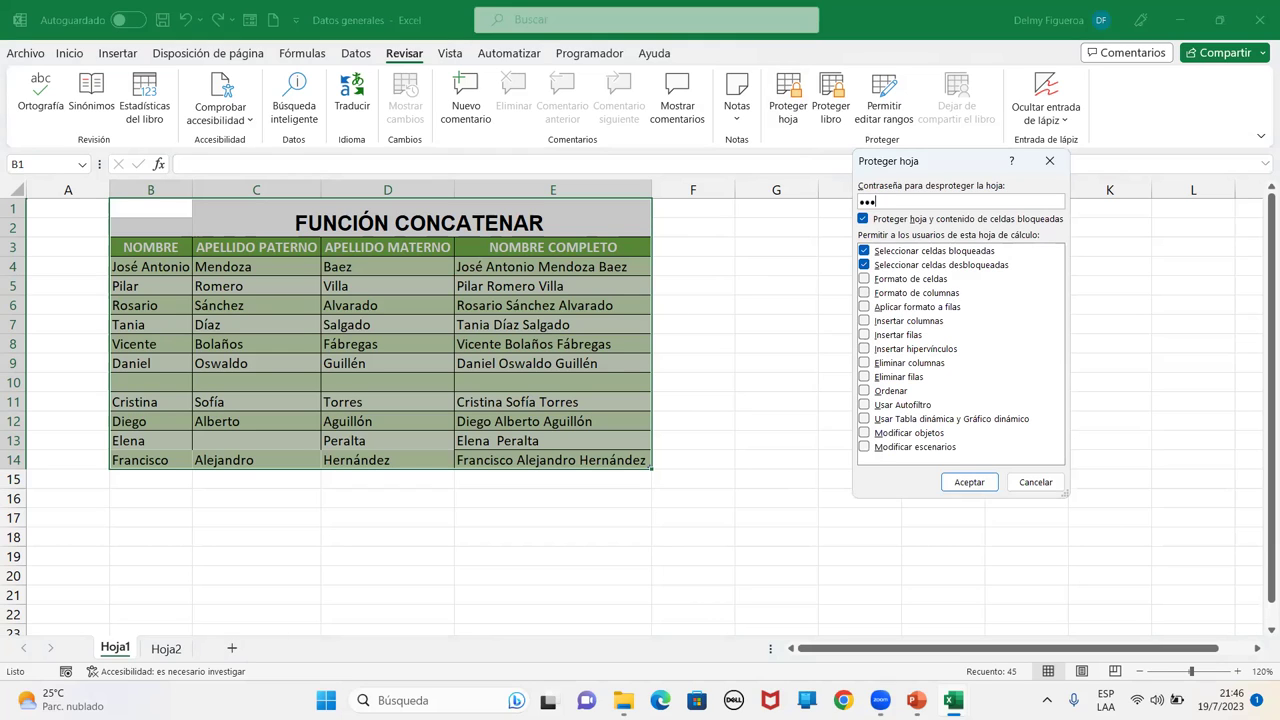
{"action": "left_click", "coordinate": [972, 482]}
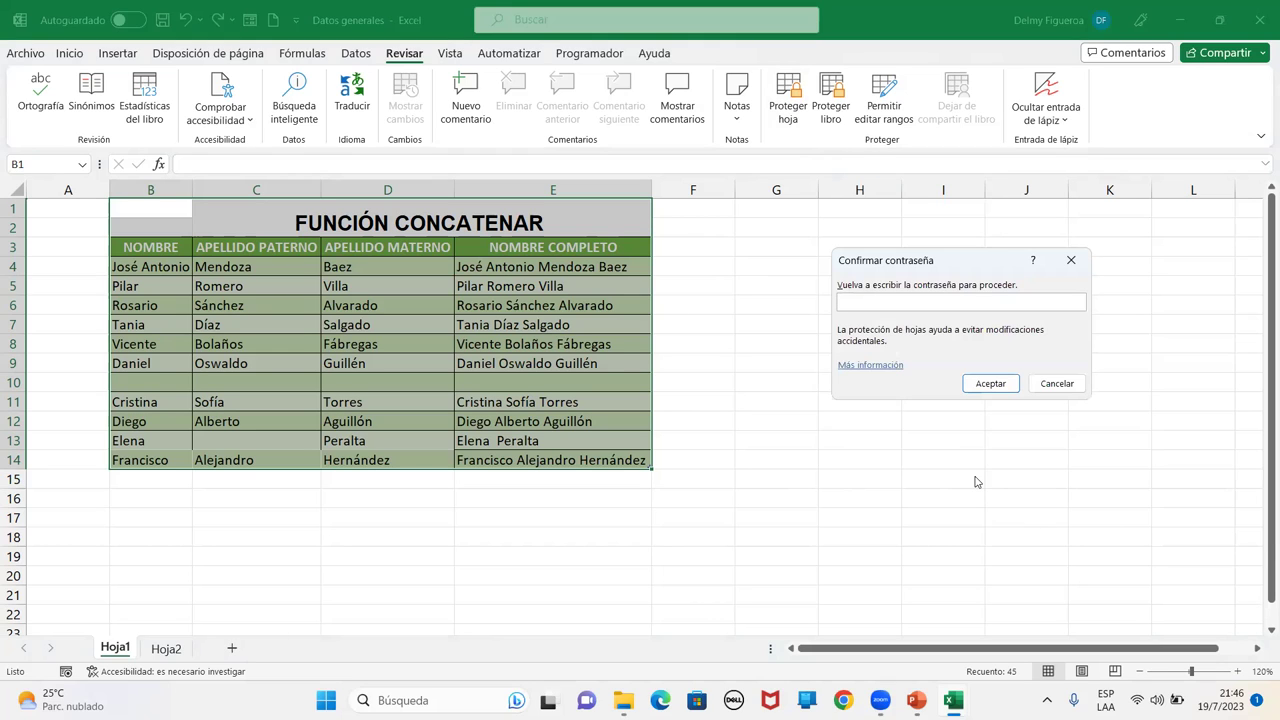
{"action": "left_click", "coordinate": [1002, 390]}
{"action": "left_click", "coordinate": [751, 300]}
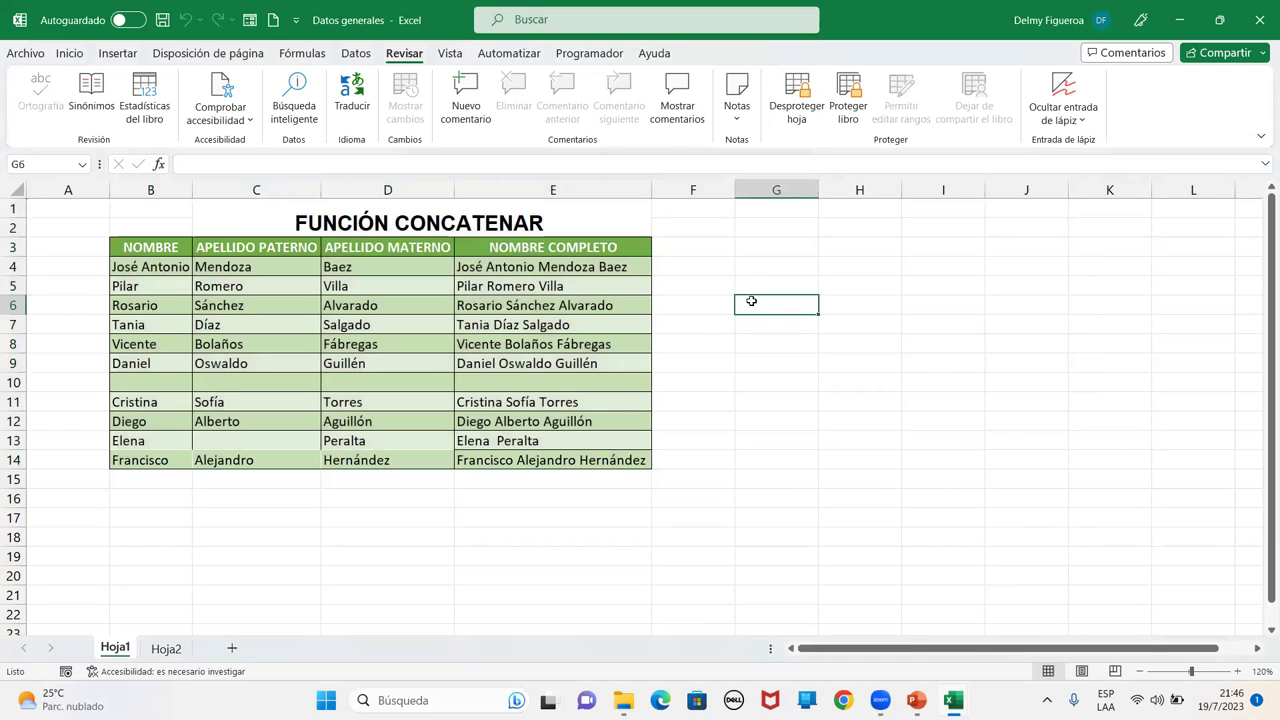
{"action": "left_click", "coordinate": [138, 381]}
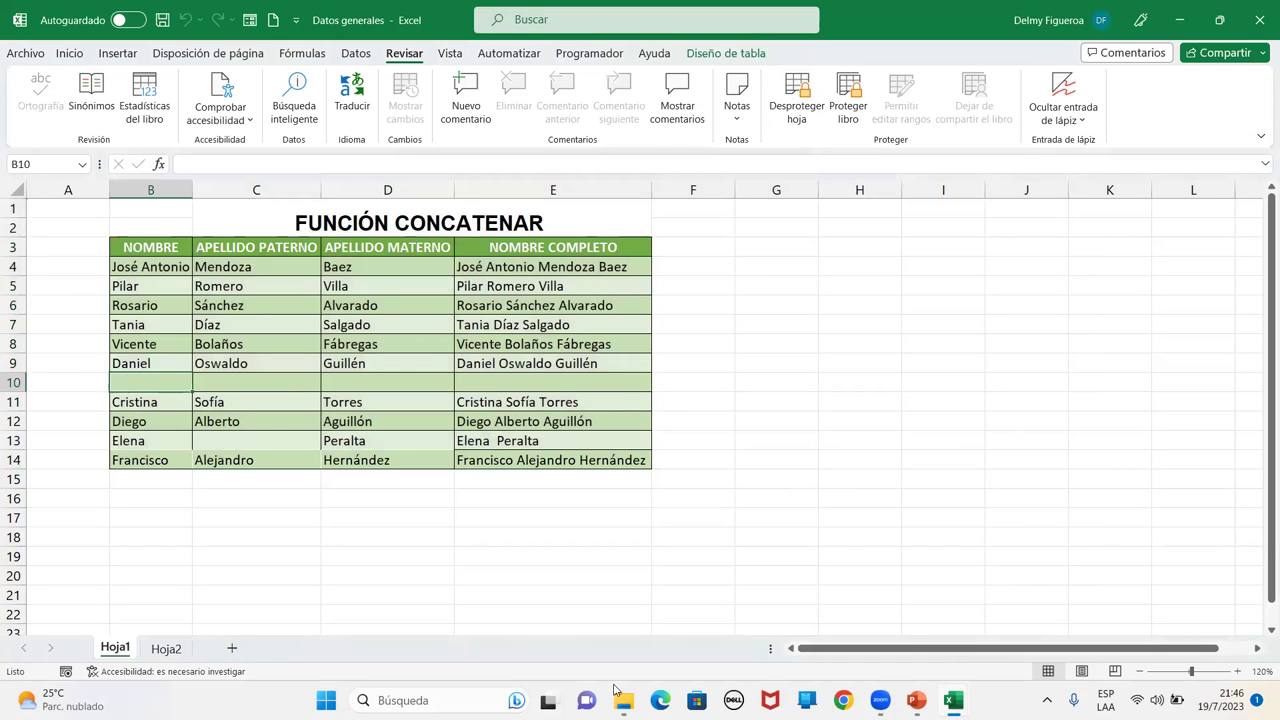
{"action": "mouse_move", "coordinate": [622, 700]}
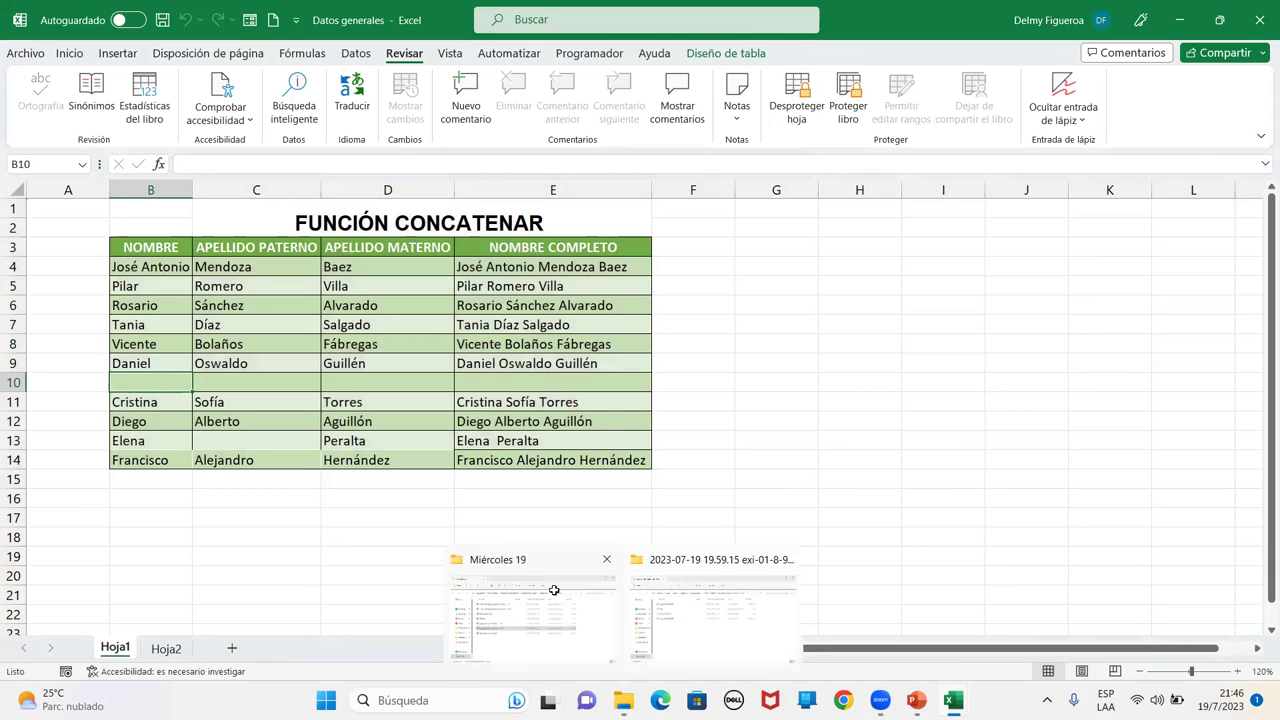
{"action": "left_click", "coordinate": [563, 642]}
{"action": "left_click", "coordinate": [165, 380]}
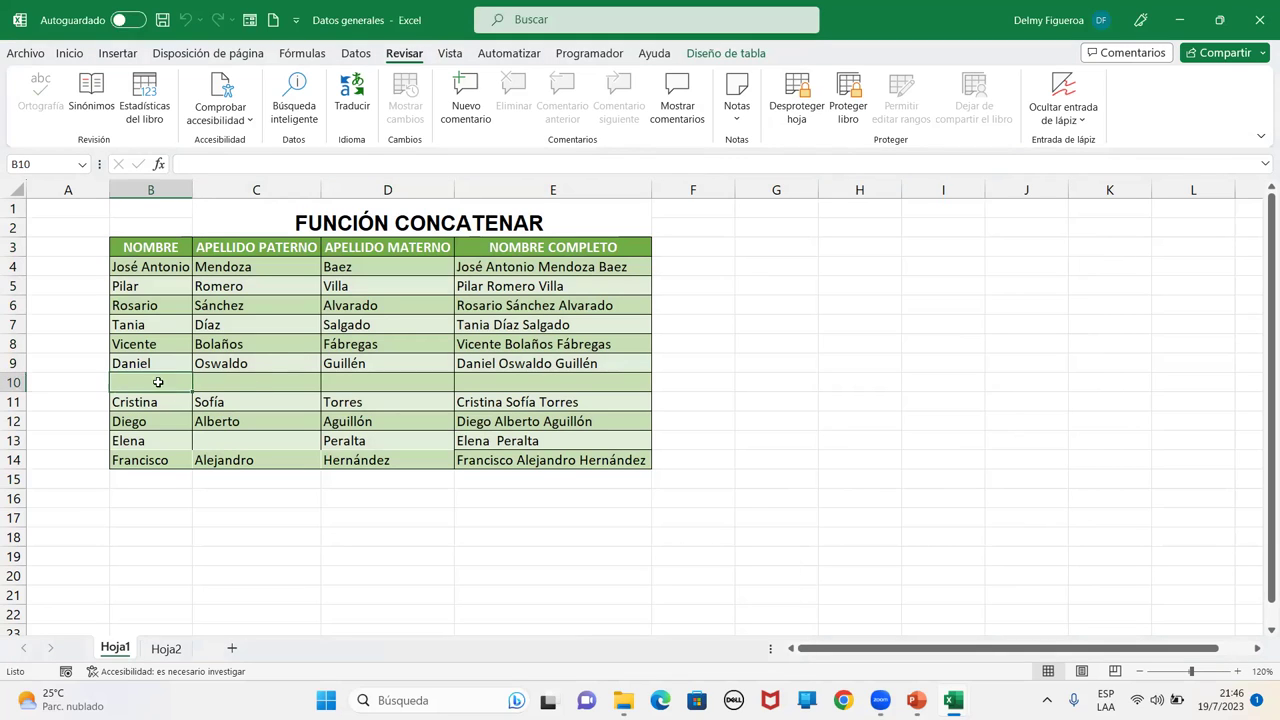
{"action": "double_click", "coordinate": [170, 377]}
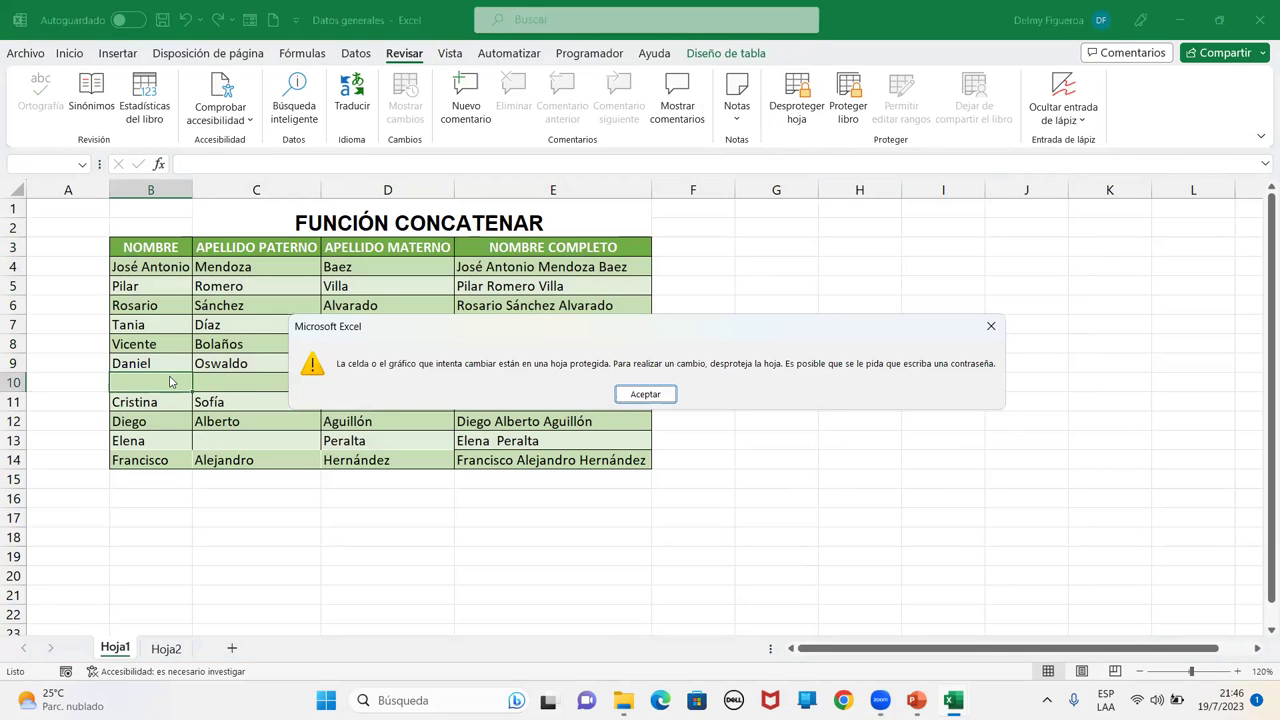
{"action": "left_click", "coordinate": [657, 393]}
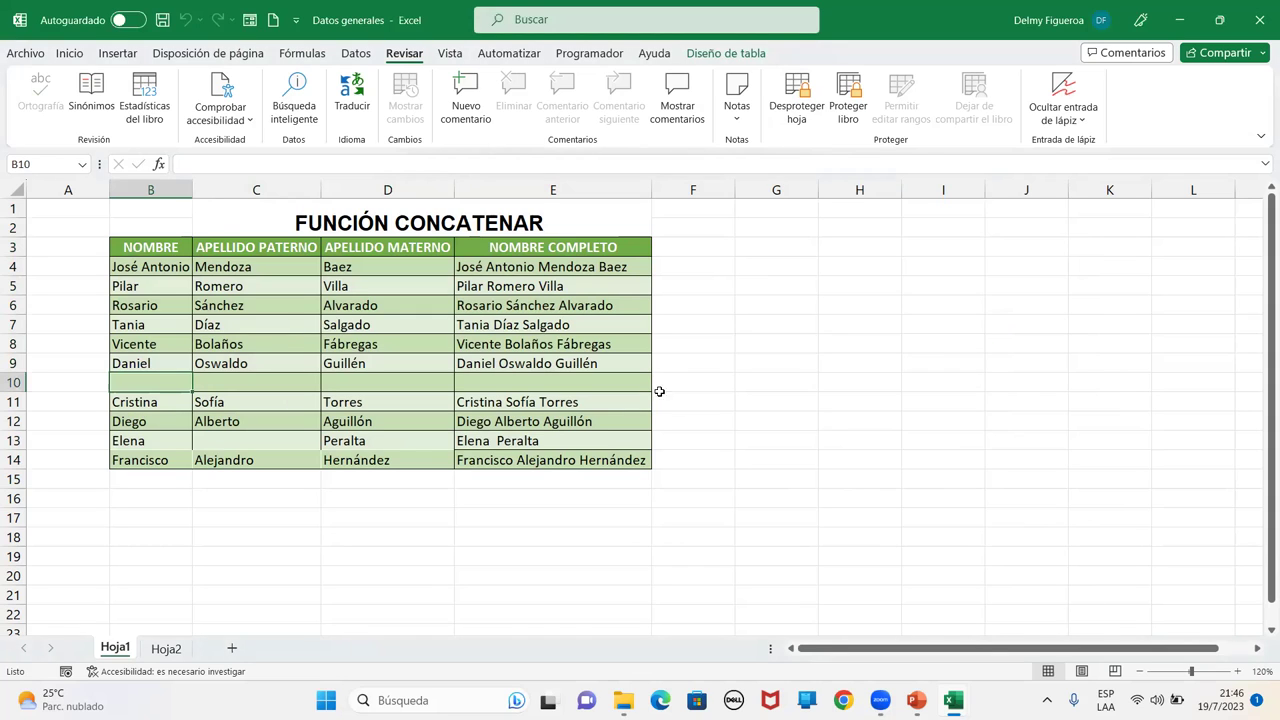
{"action": "left_click", "coordinate": [803, 378]}
{"action": "type", "text": "vcn"}
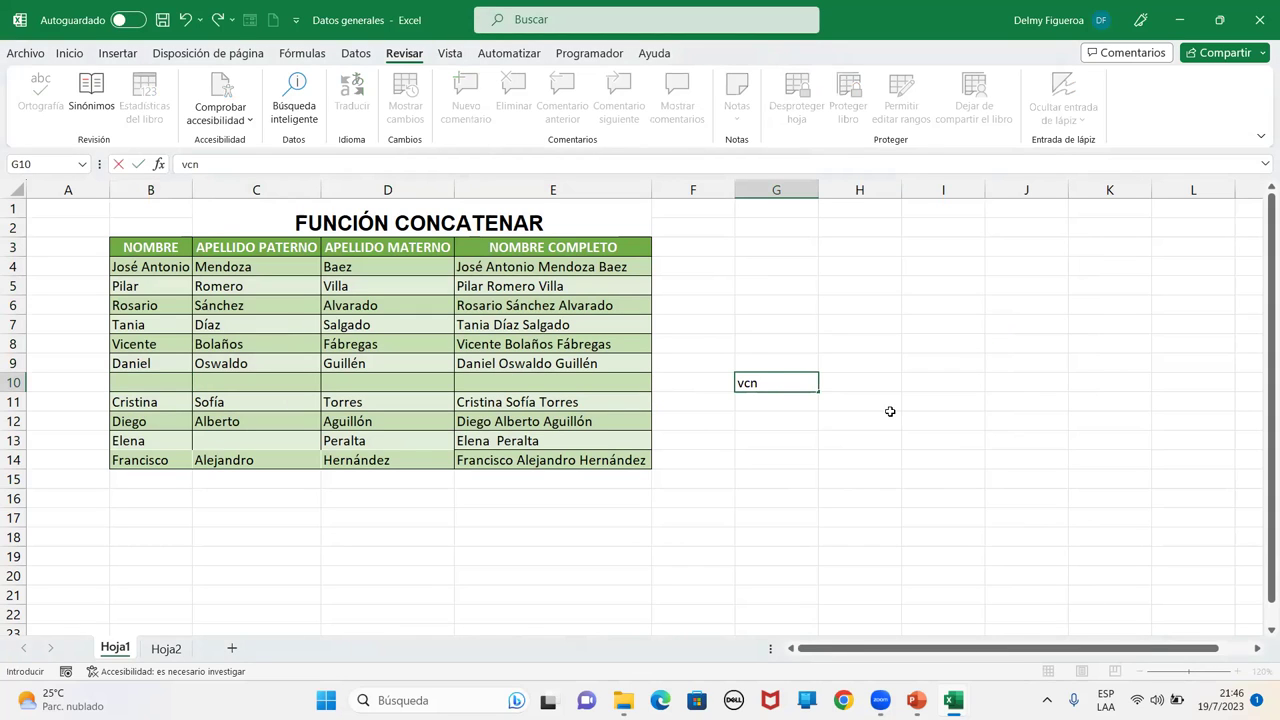
{"action": "key", "text": "Escape"}
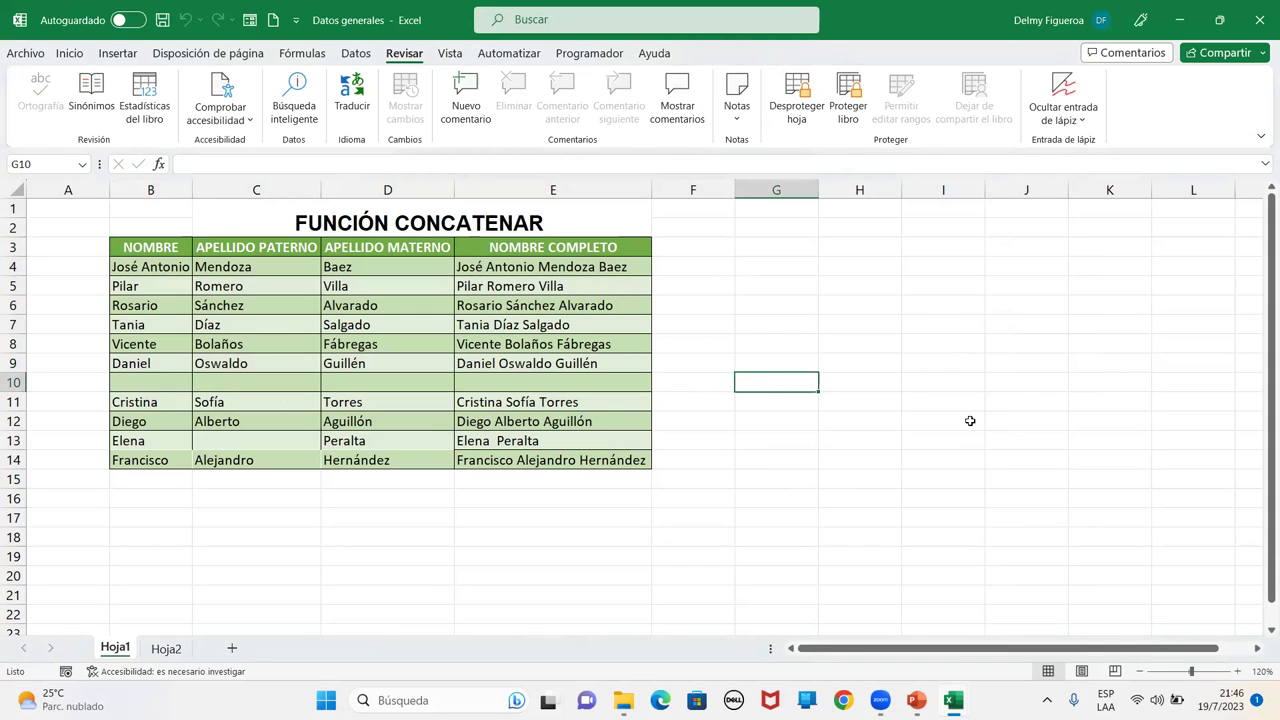
{"action": "left_click_drag", "start_coordinate": [161, 207], "coordinate": [560, 461]}
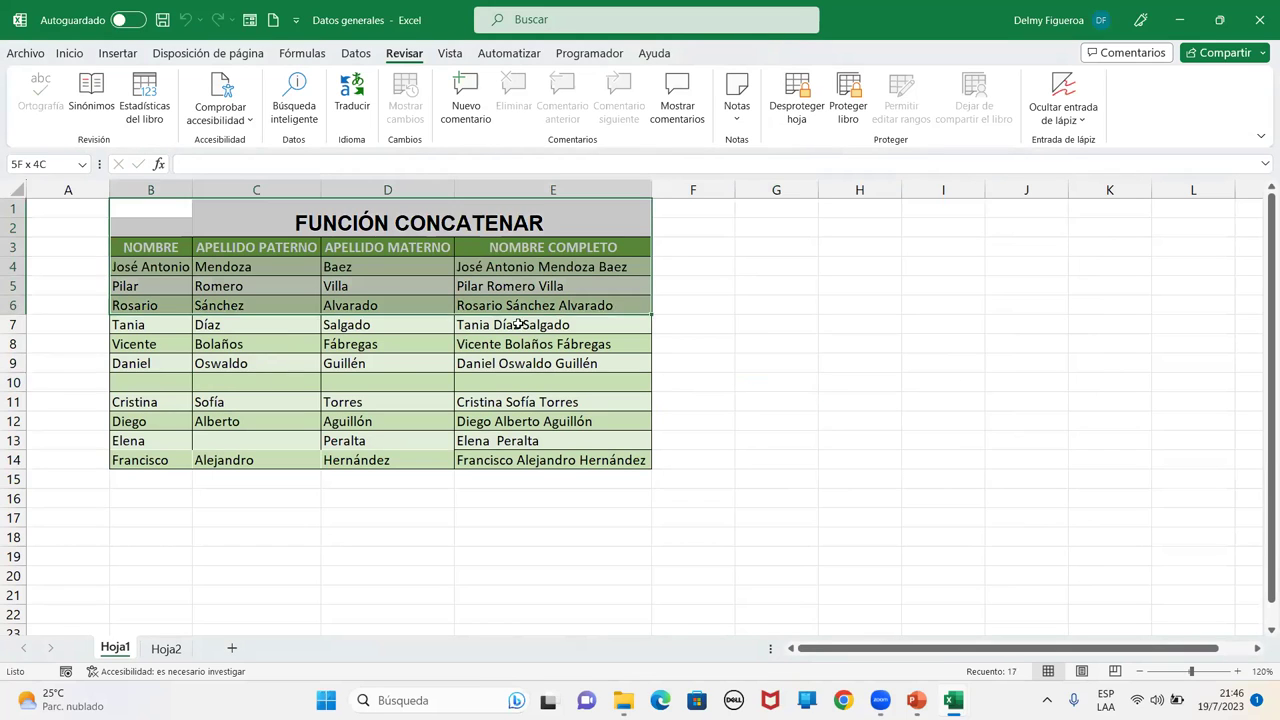
{"action": "left_click", "coordinate": [161, 386]}
{"action": "double_click", "coordinate": [178, 399]}
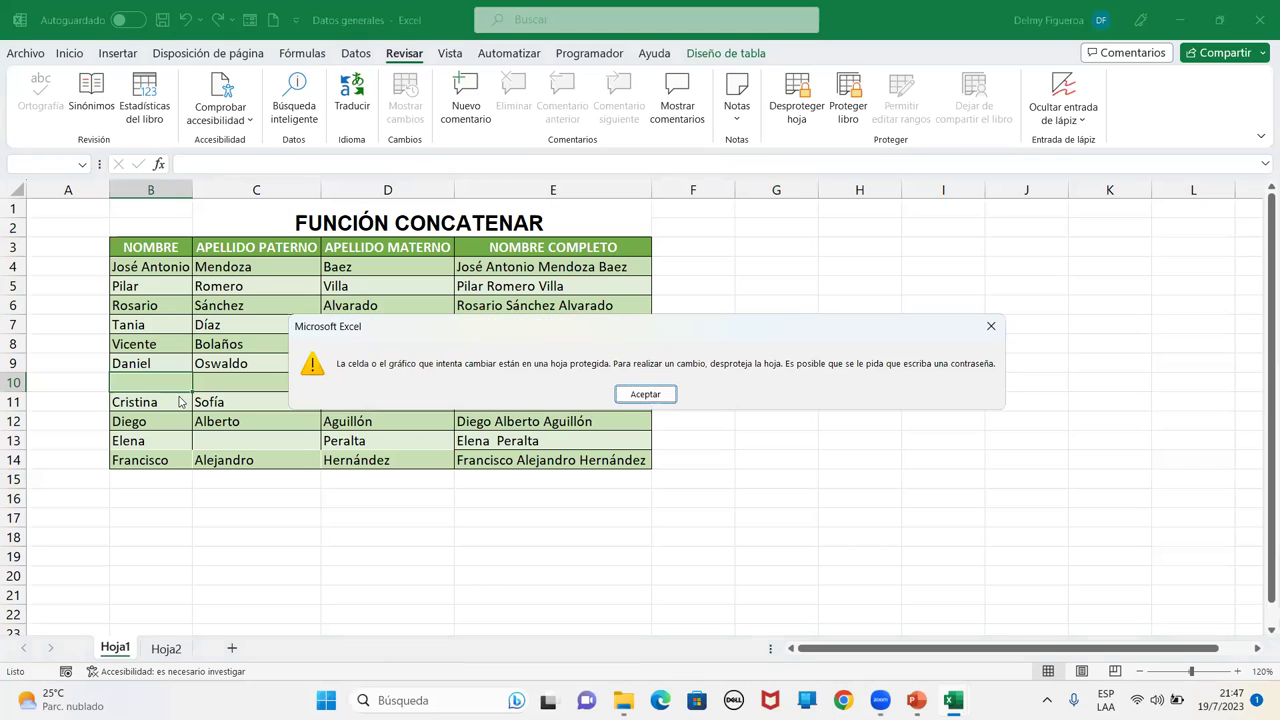
{"action": "key", "text": "Return"}
{"action": "left_click", "coordinate": [326, 518]}
{"action": "type", "text": "bfb"}
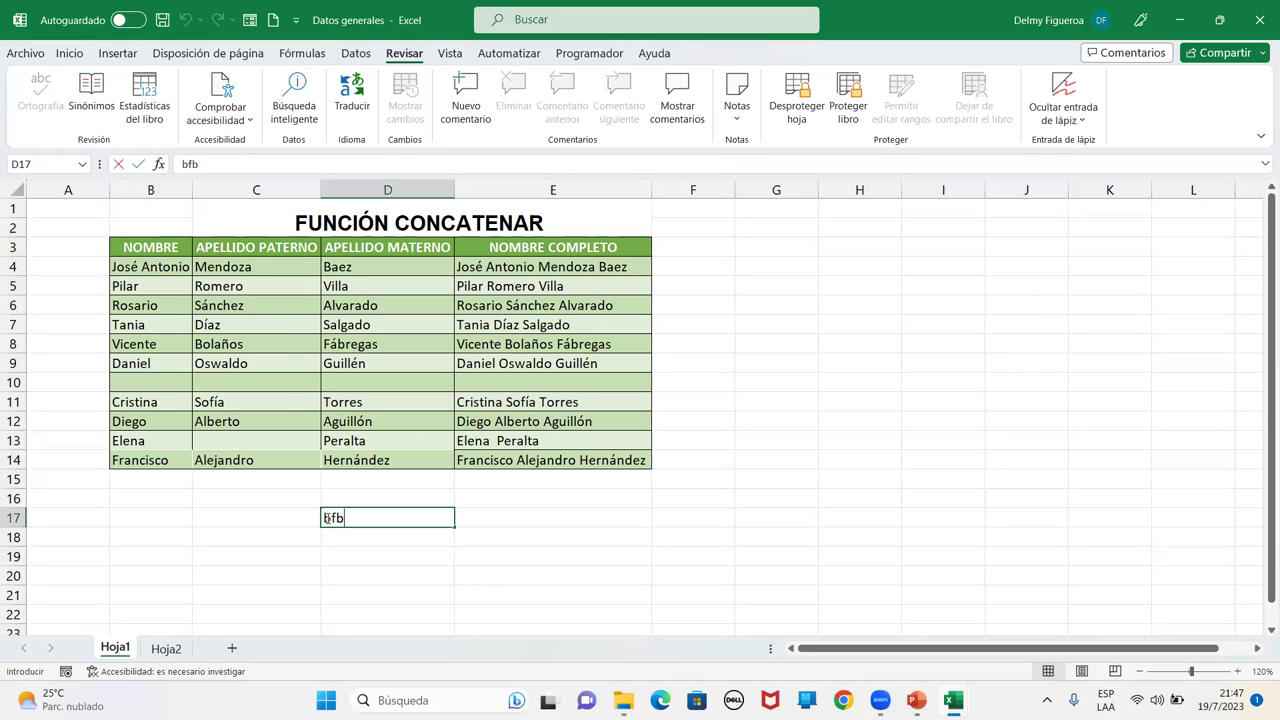
{"action": "key", "text": "Escape"}
{"action": "left_click", "coordinate": [800, 324]}
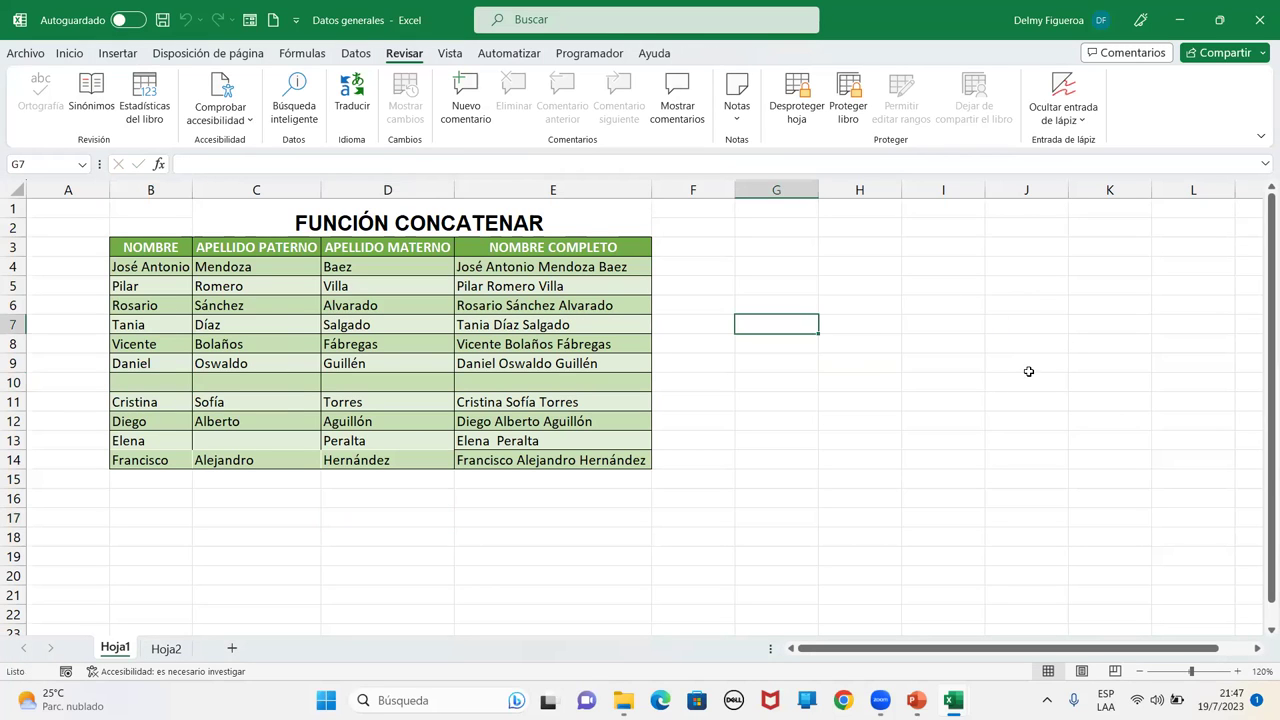
{"action": "left_click", "coordinate": [1028, 370]}
{"action": "type", "text": "vb"}
{"action": "key", "text": "Escape"}
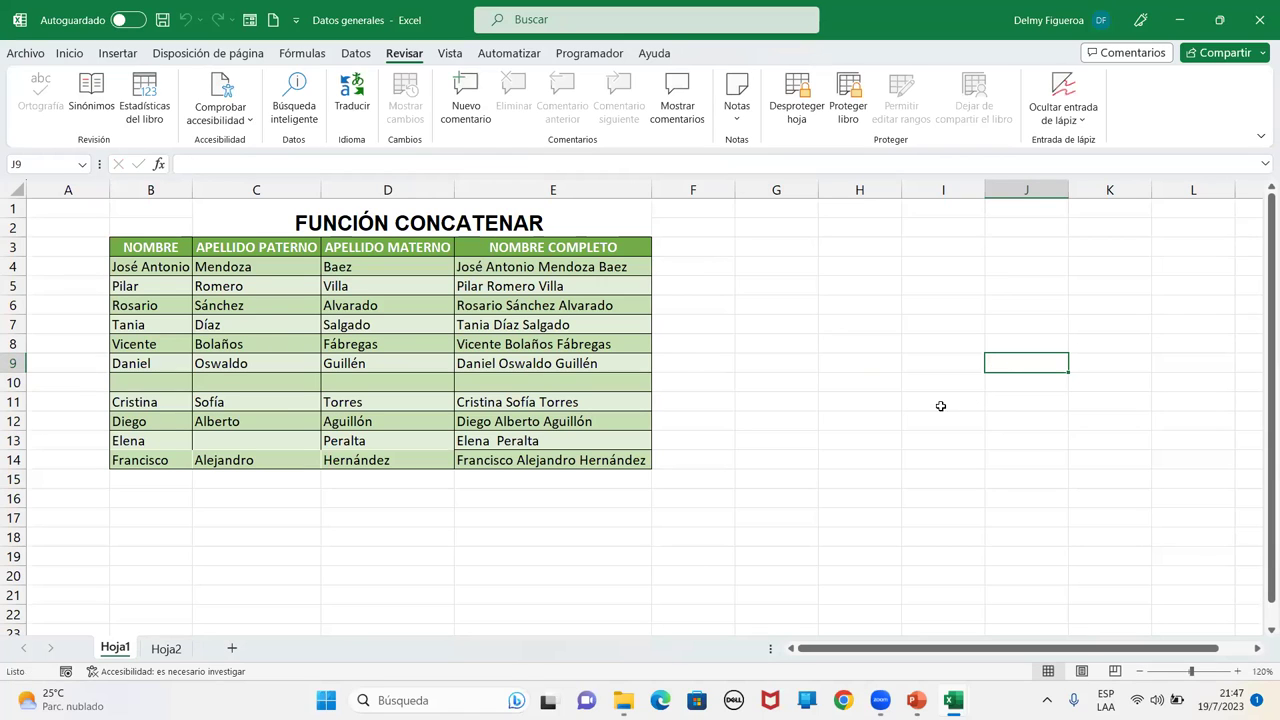
{"action": "left_click", "coordinate": [170, 382]}
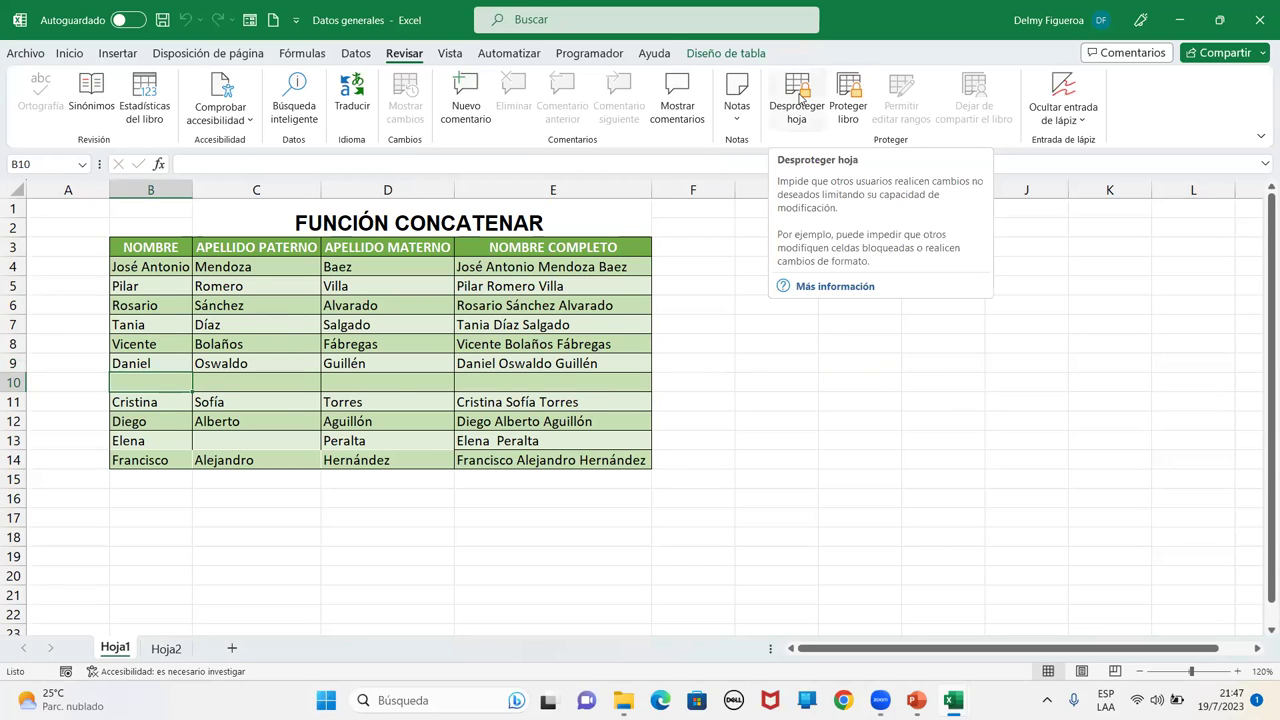
Unprotect Hoja1 with its password and enter Gerson as the name in B10
{"action": "left_click", "coordinate": [799, 95]}
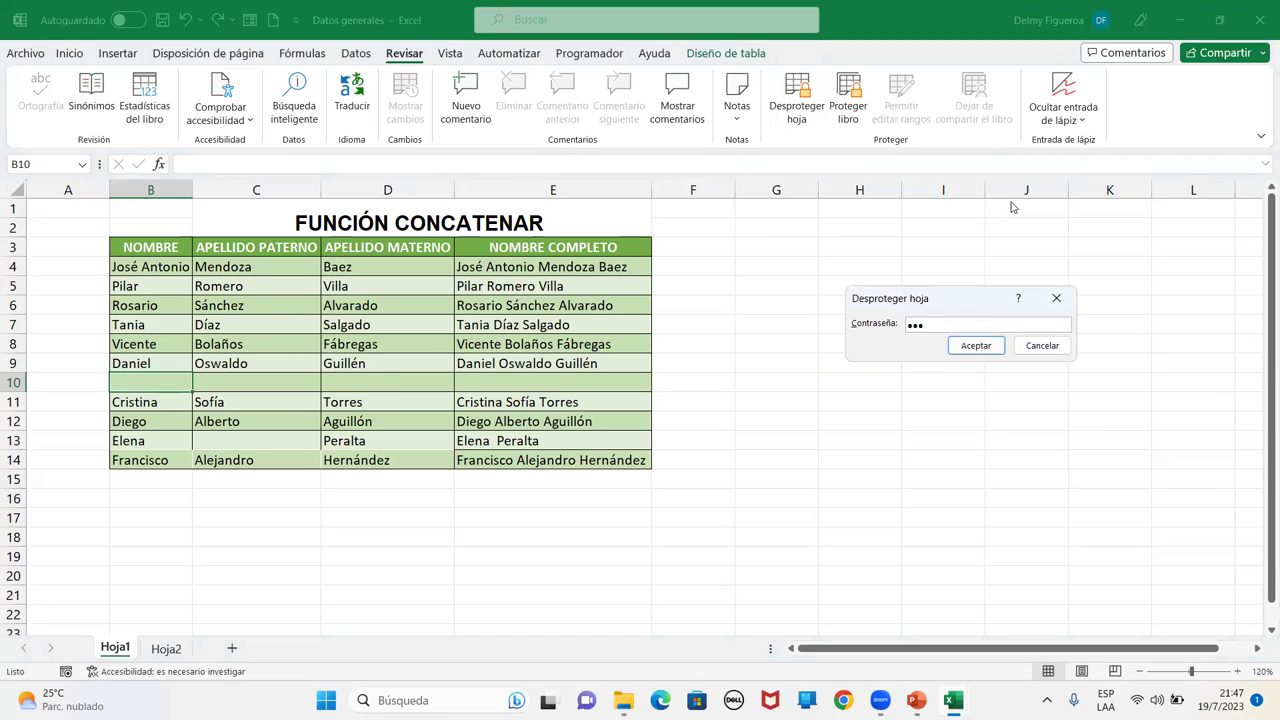
{"action": "left_click", "coordinate": [975, 345]}
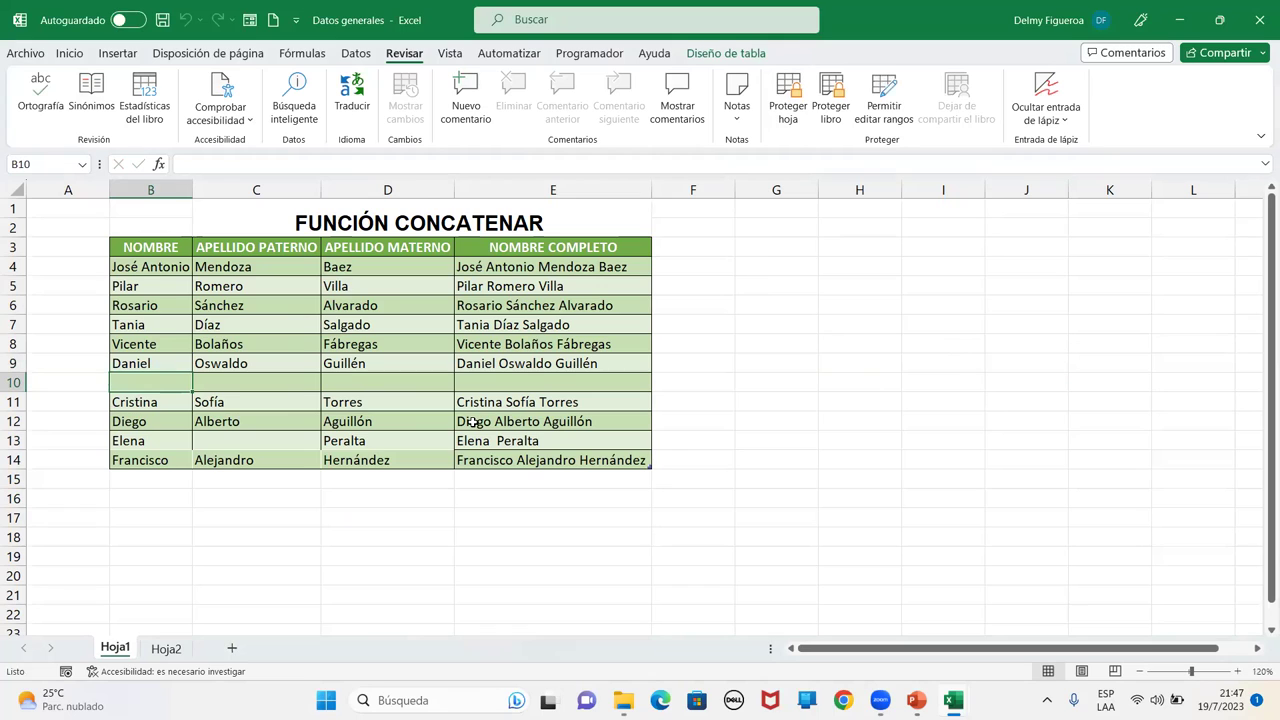
{"action": "type", "text": "Ger"}
{"action": "type", "text": "so"}
{"action": "key", "text": "Tab"}
{"action": "key", "text": "Tab"}
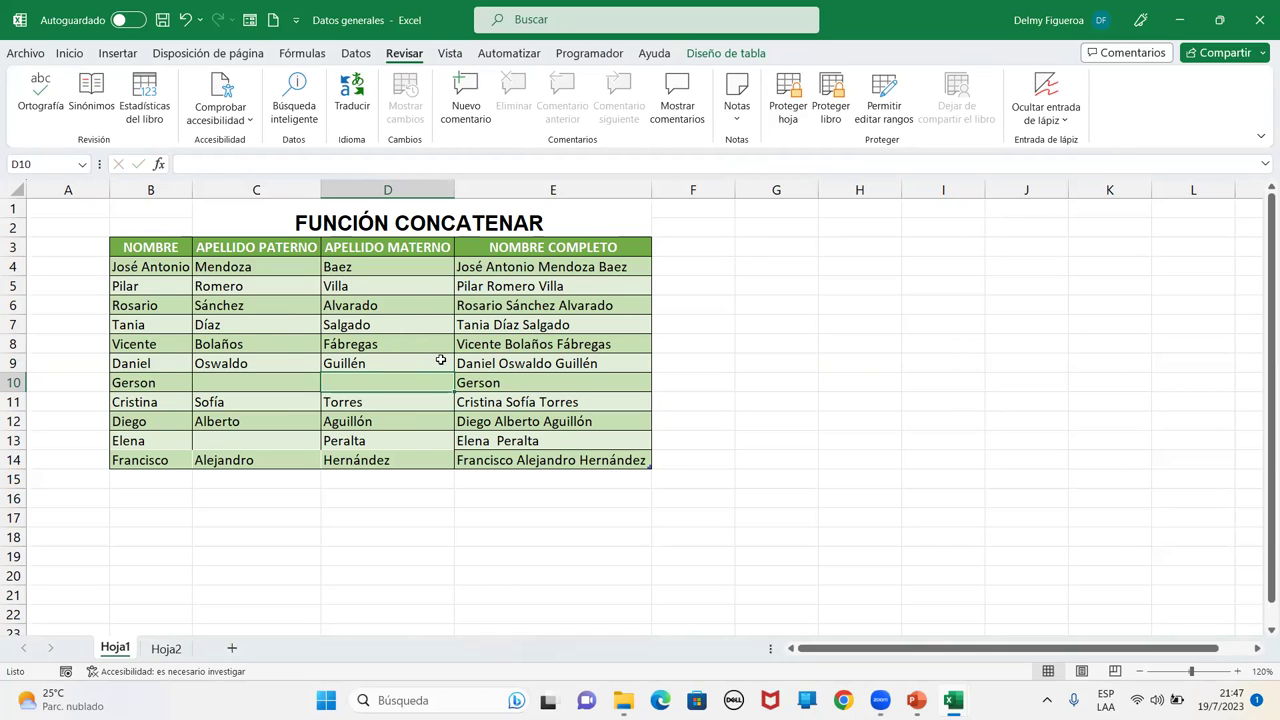
{"action": "left_click", "coordinate": [562, 266]}
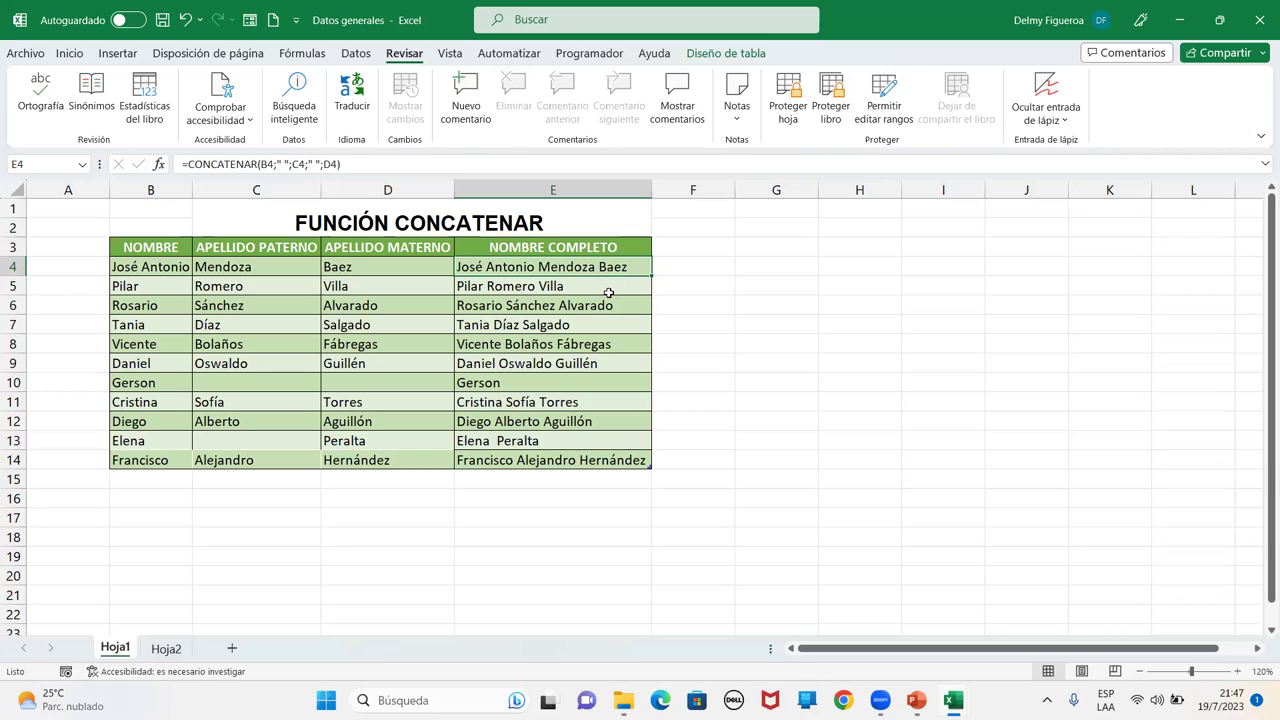
{"action": "left_click", "coordinate": [588, 286]}
{"action": "left_click", "coordinate": [588, 320]}
{"action": "left_click", "coordinate": [574, 380]}
{"action": "left_click", "coordinate": [568, 401]}
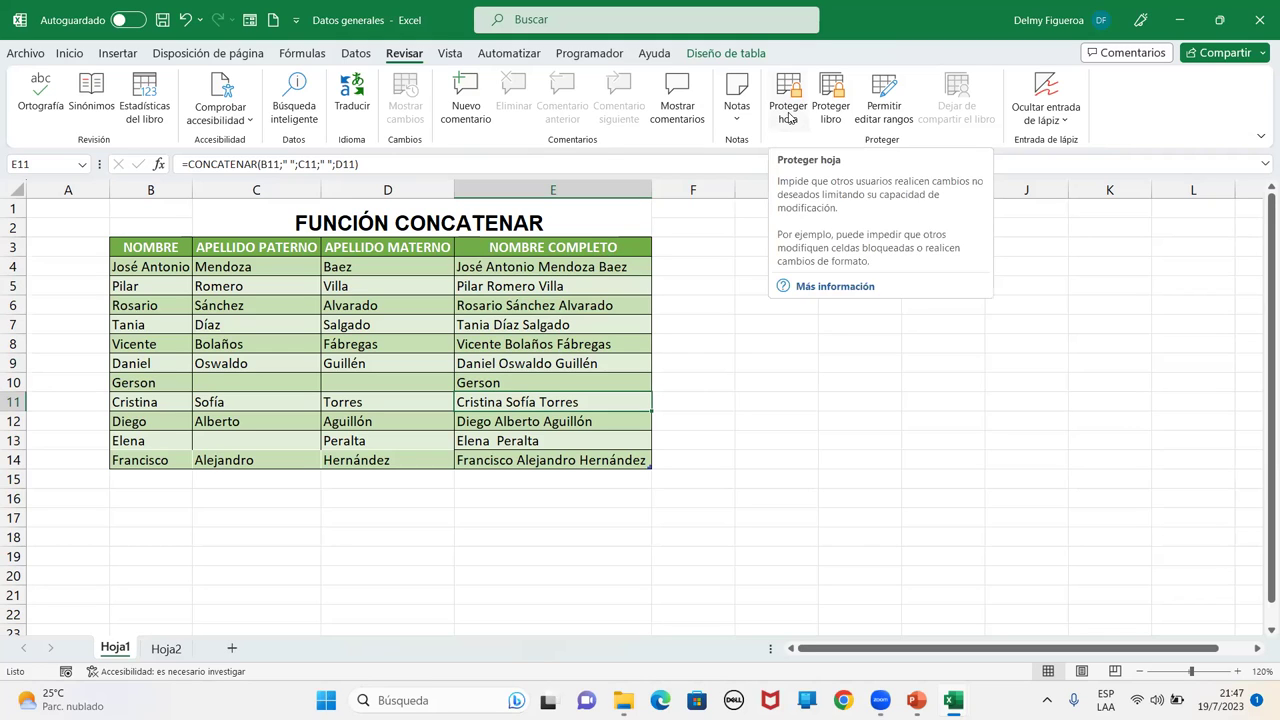
{"action": "left_click", "coordinate": [806, 380]}
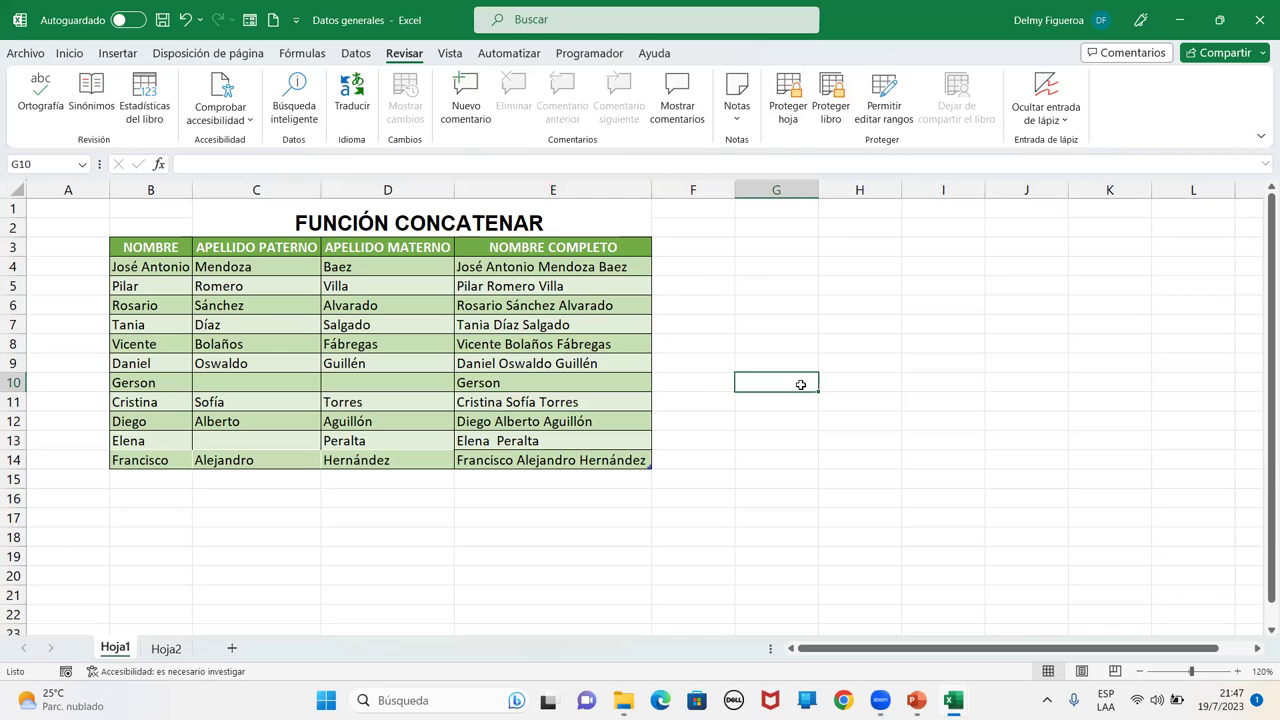
{"action": "key", "text": "ctrl+1"}
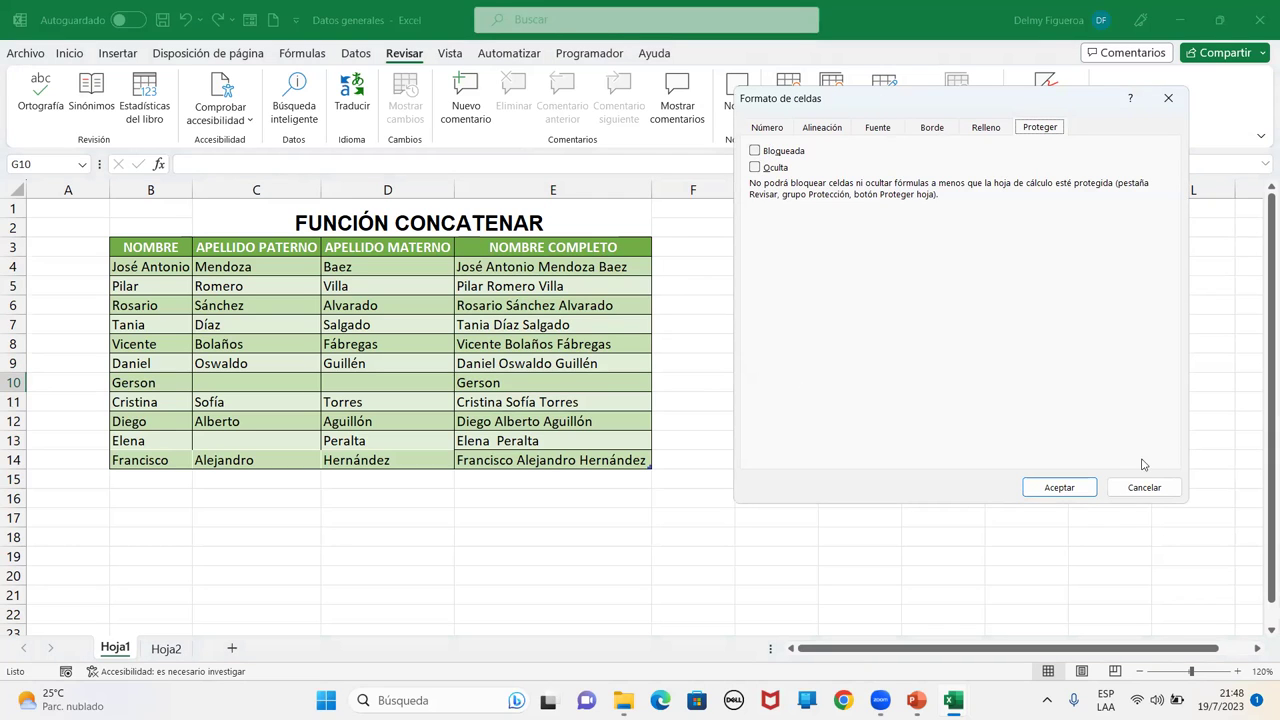
{"action": "left_click", "coordinate": [1050, 487]}
{"action": "left_click", "coordinate": [510, 323]}
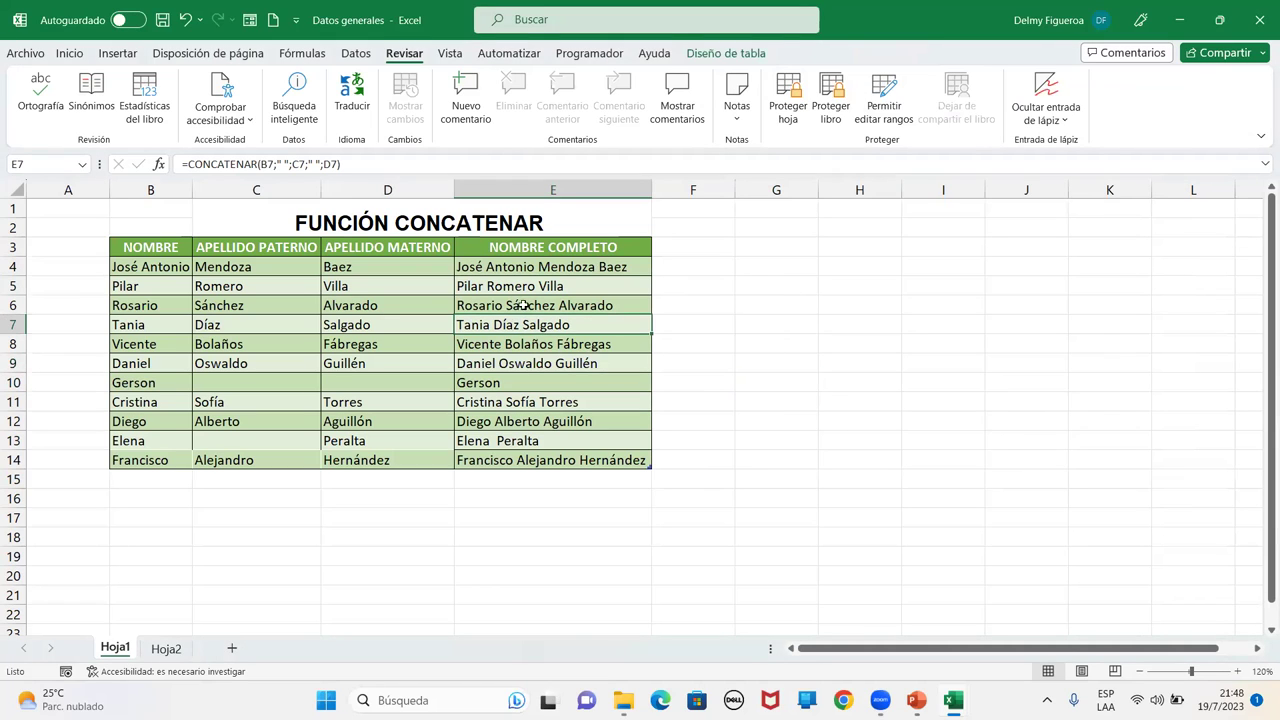
{"action": "key", "text": "ctrl+1"}
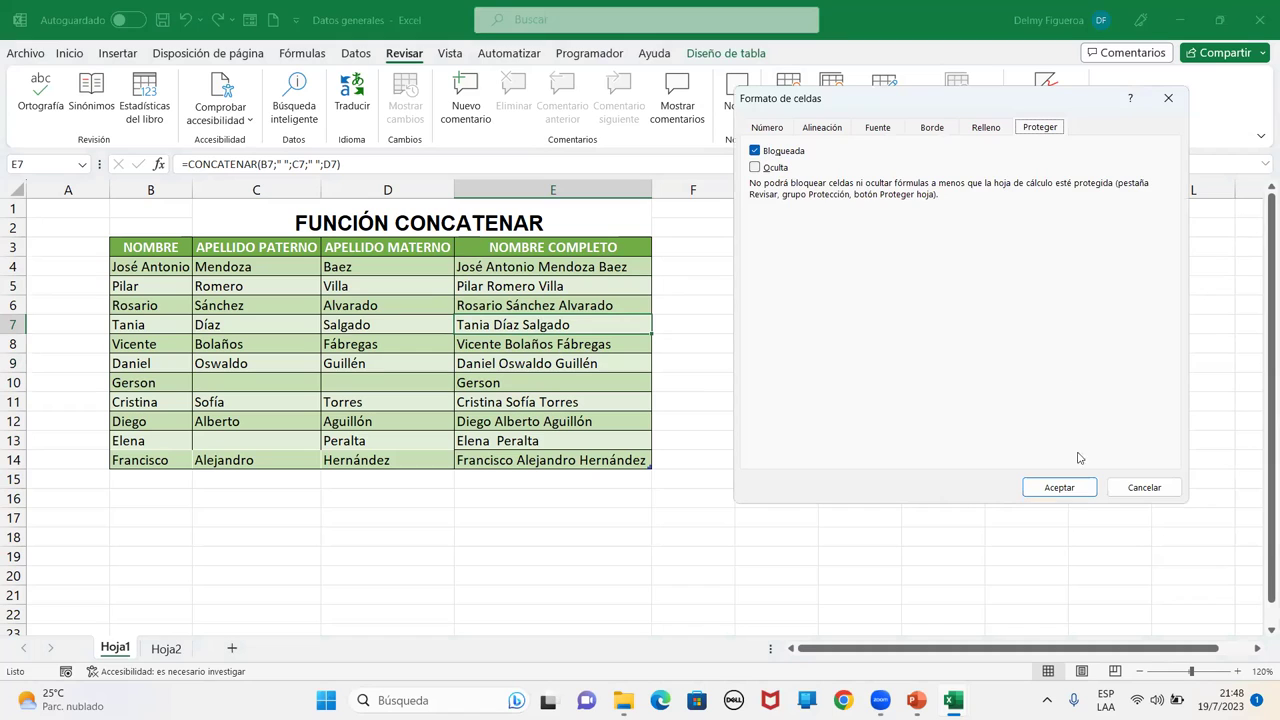
{"action": "left_click", "coordinate": [1145, 489]}
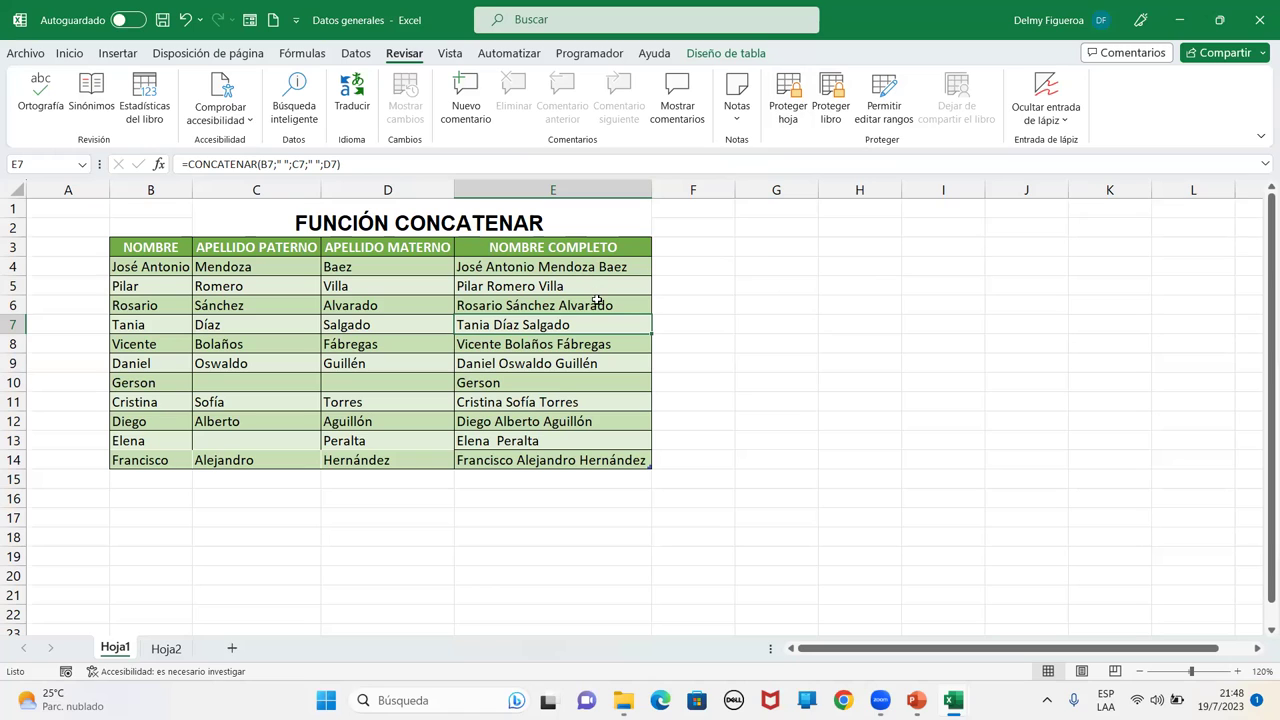
Mark the NOMBRE COMPLETO cells E4:E14 as Oculta so their formulas are hidden
{"action": "left_click_drag", "start_coordinate": [595, 268], "coordinate": [595, 462]}
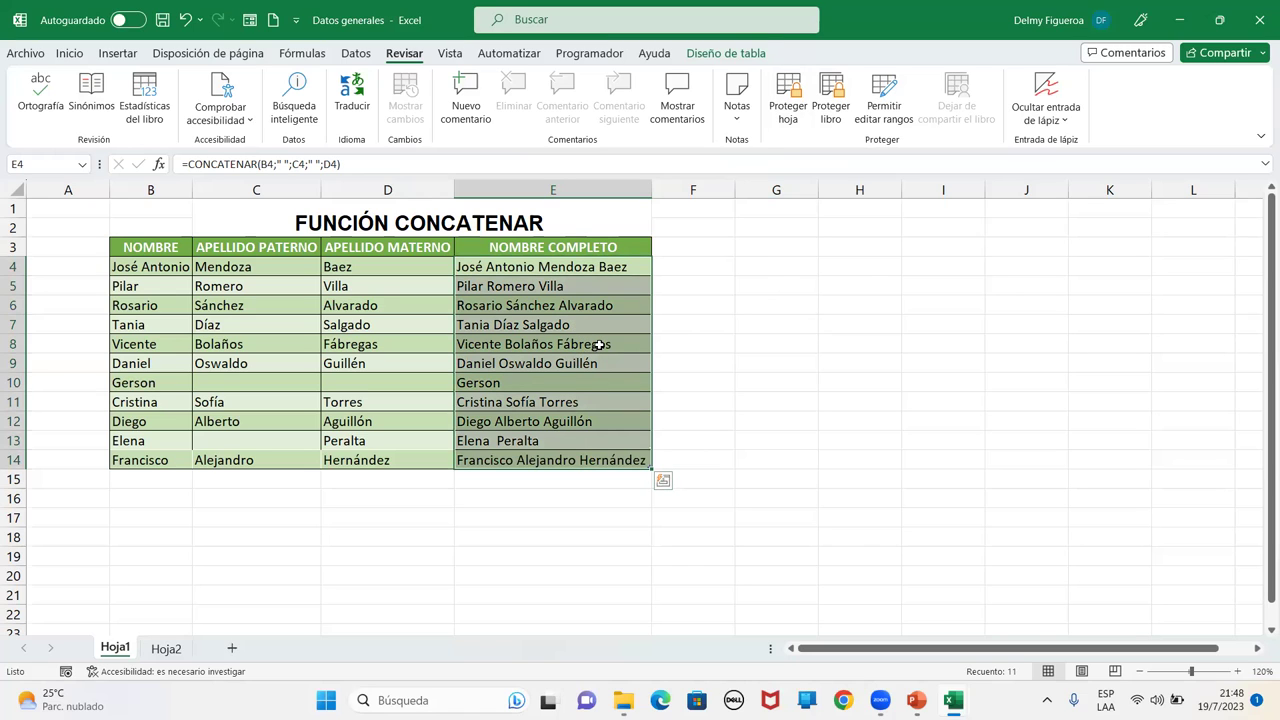
{"action": "key", "text": "ctrl+1"}
{"action": "left_click", "coordinate": [755, 168]}
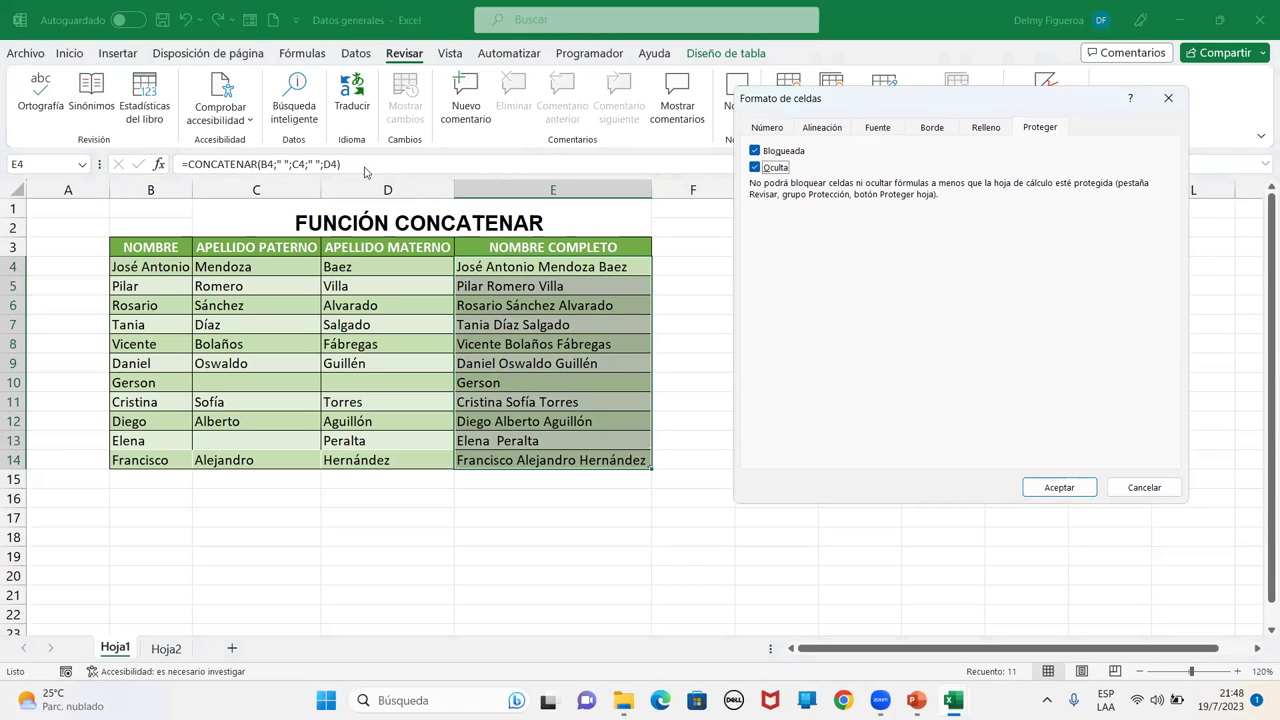
{"action": "left_click", "coordinate": [1090, 489]}
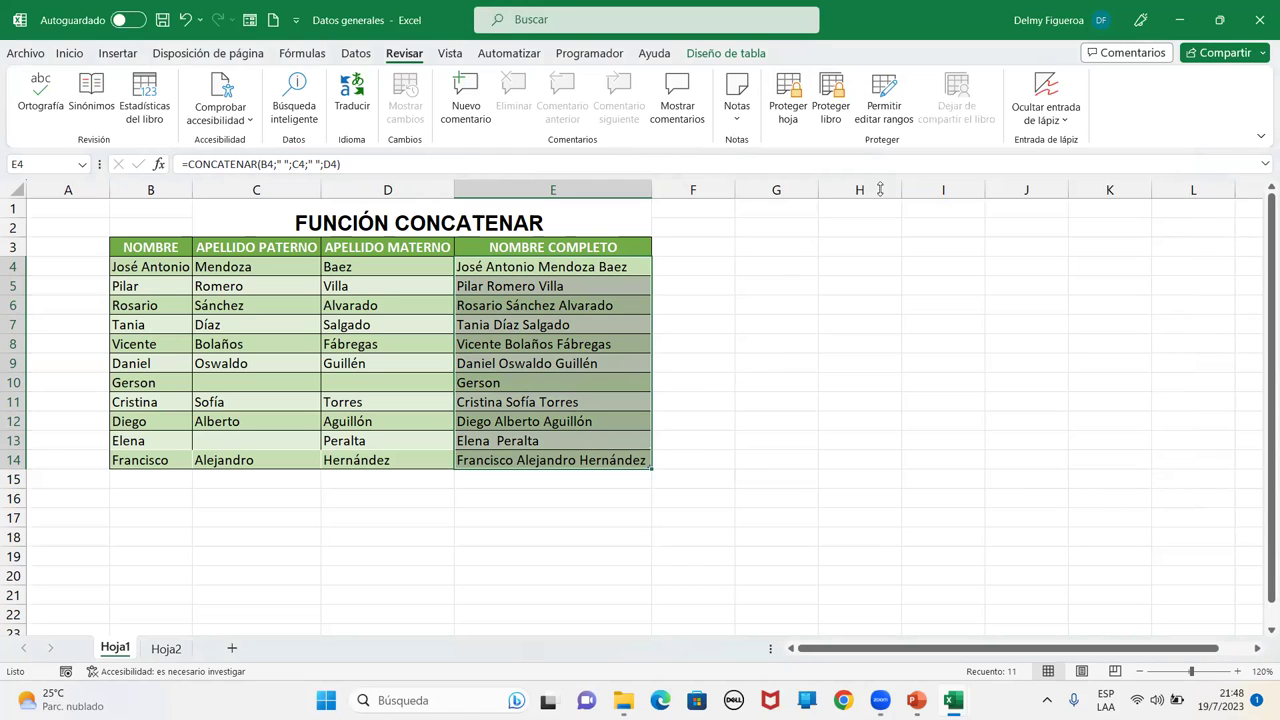
{"action": "left_click", "coordinate": [797, 112]}
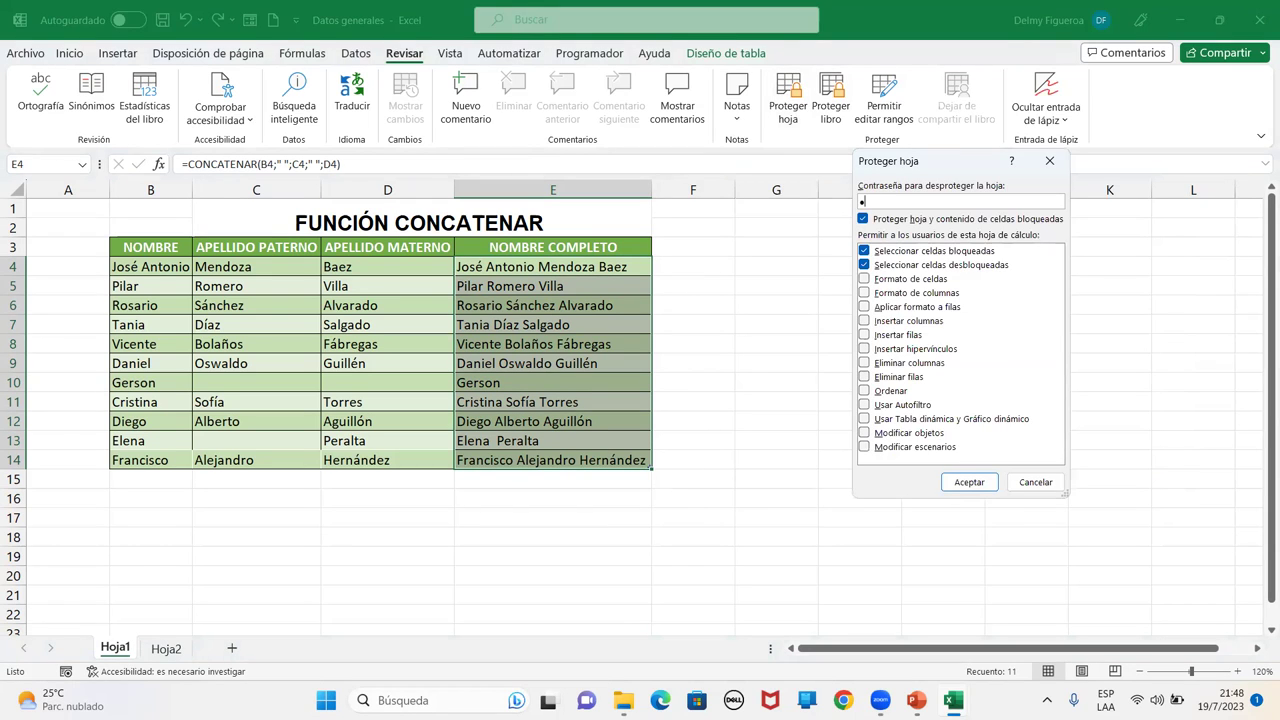
Protect the sheet by entering and confirming the password
{"action": "left_click", "coordinate": [968, 483]}
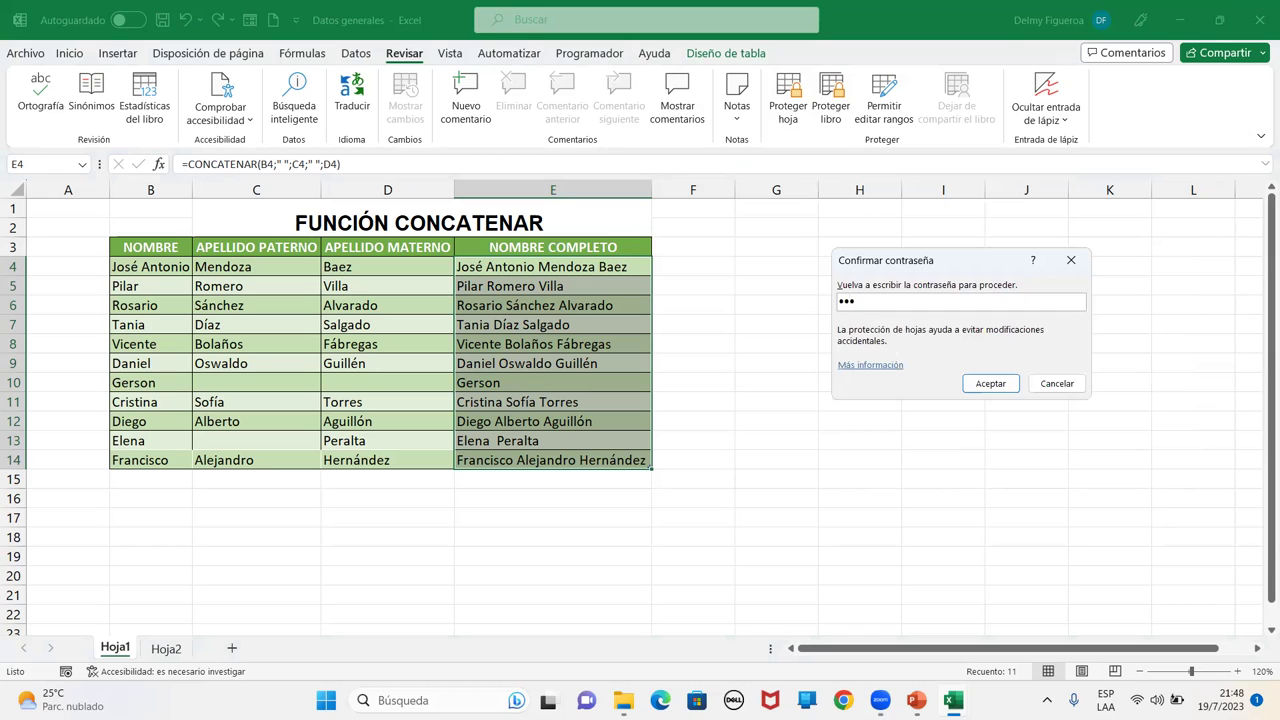
{"action": "left_click", "coordinate": [995, 385]}
{"action": "left_click", "coordinate": [715, 285]}
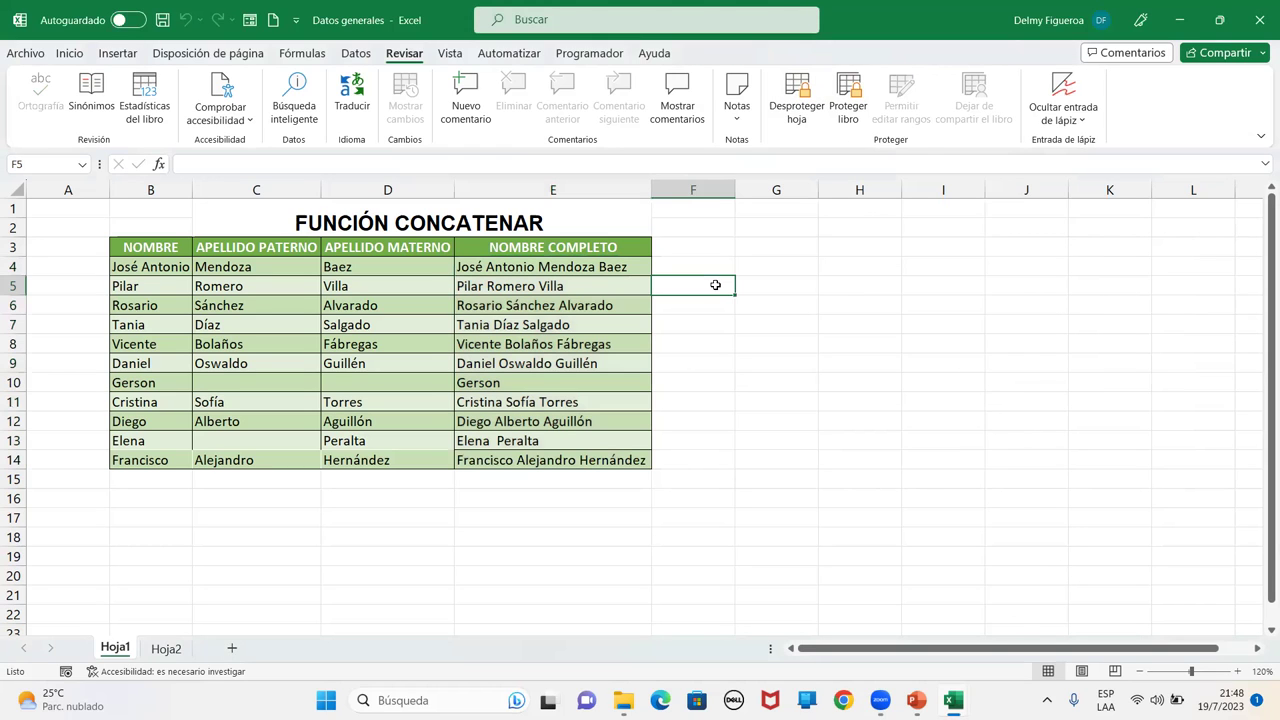
Test the protection by trying to edit G7 and C10, and check E8's formula is hidden
{"action": "left_click", "coordinate": [797, 322]}
{"action": "type", "text": "meg"}
{"action": "key", "text": "Escape"}
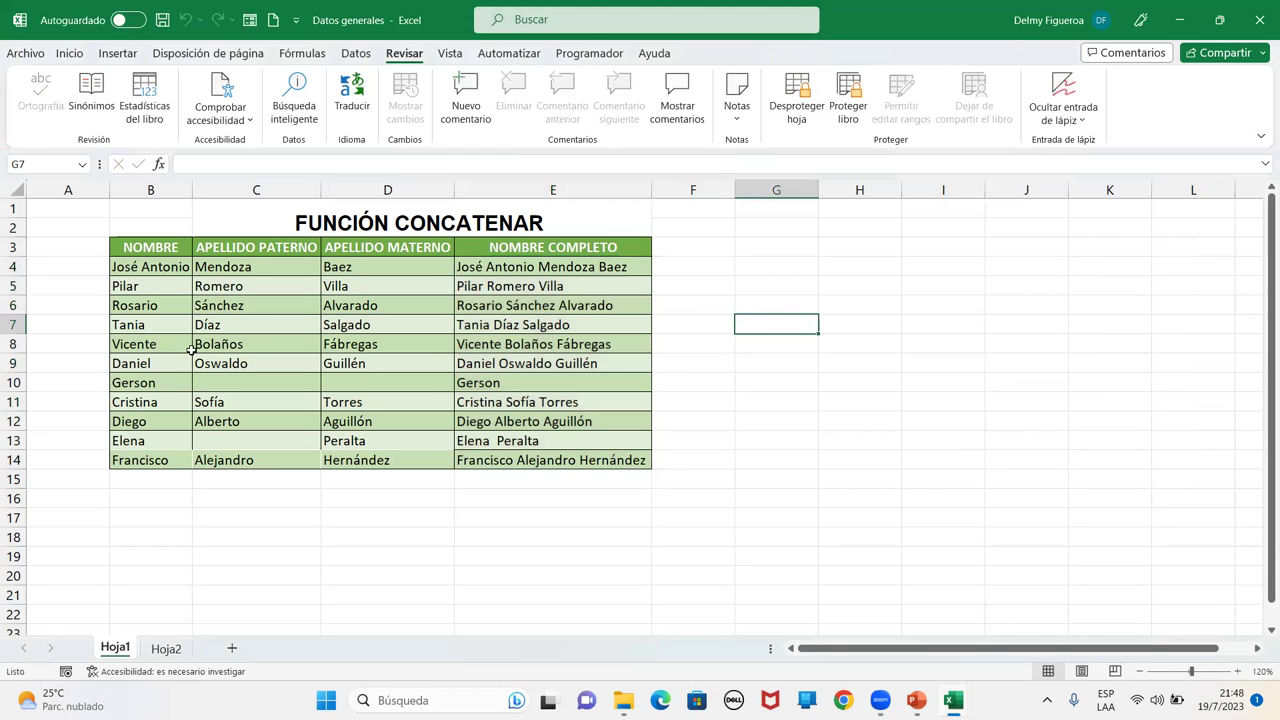
{"action": "double_click", "coordinate": [197, 388]}
{"action": "key", "text": "Return"}
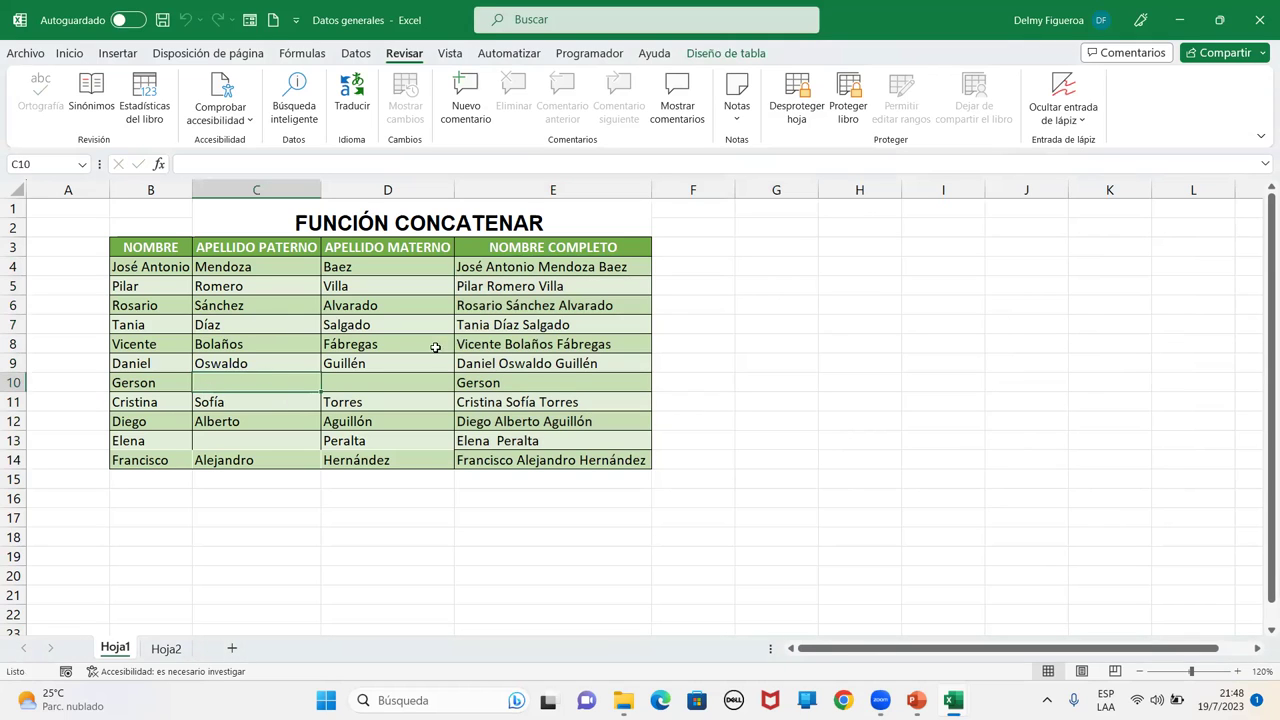
{"action": "left_click", "coordinate": [529, 343]}
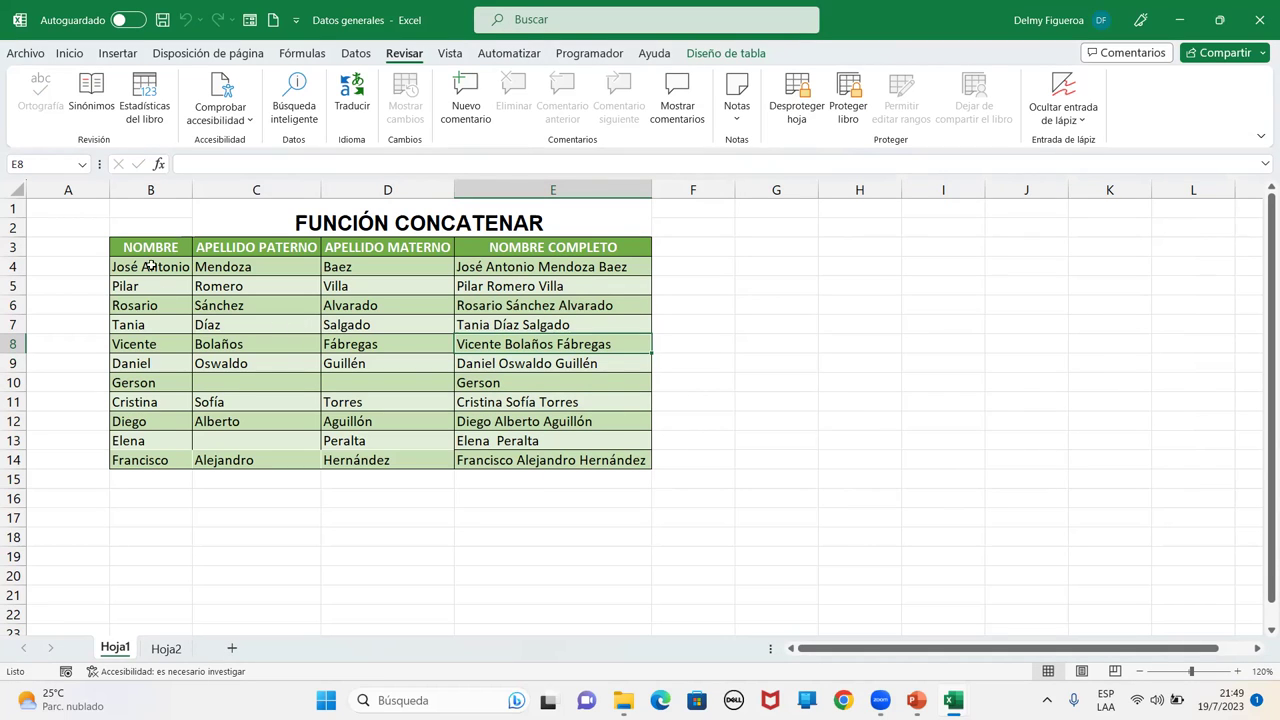
Select the name cells B4:D14 and unprotect Hoja1 with its password
{"action": "left_click_drag", "start_coordinate": [150, 264], "coordinate": [396, 459]}
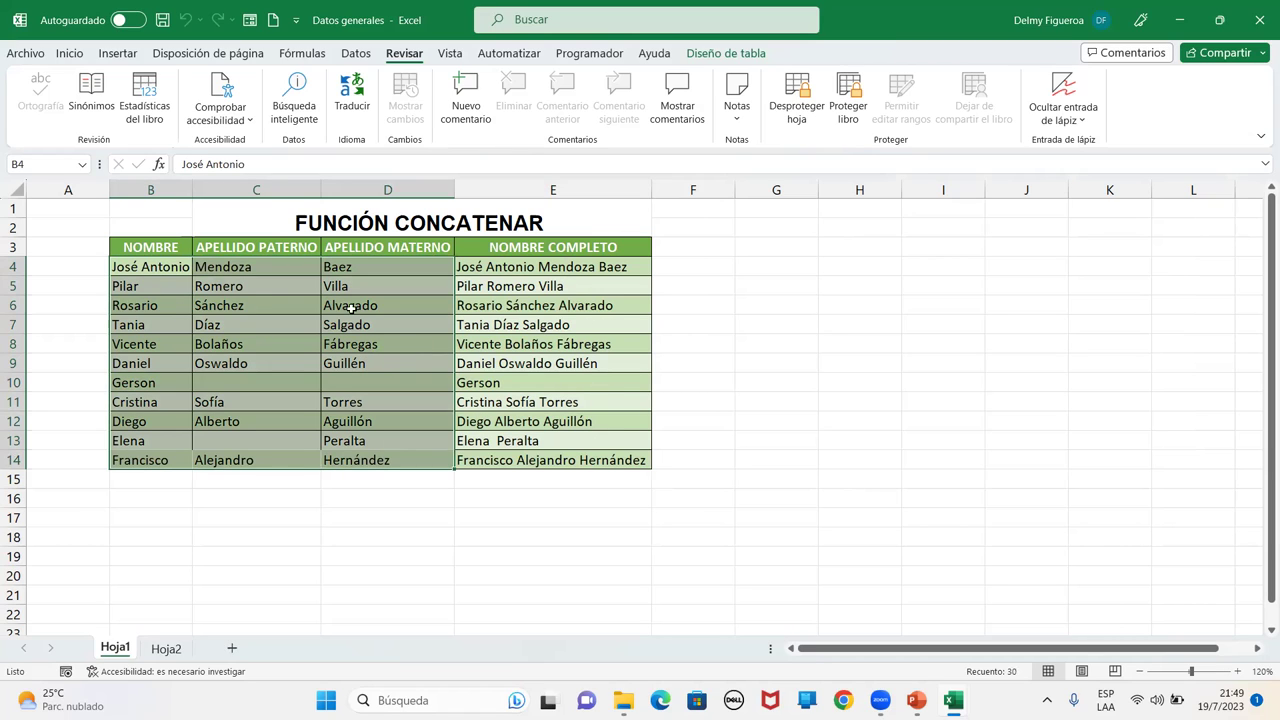
{"action": "left_click", "coordinate": [797, 95]}
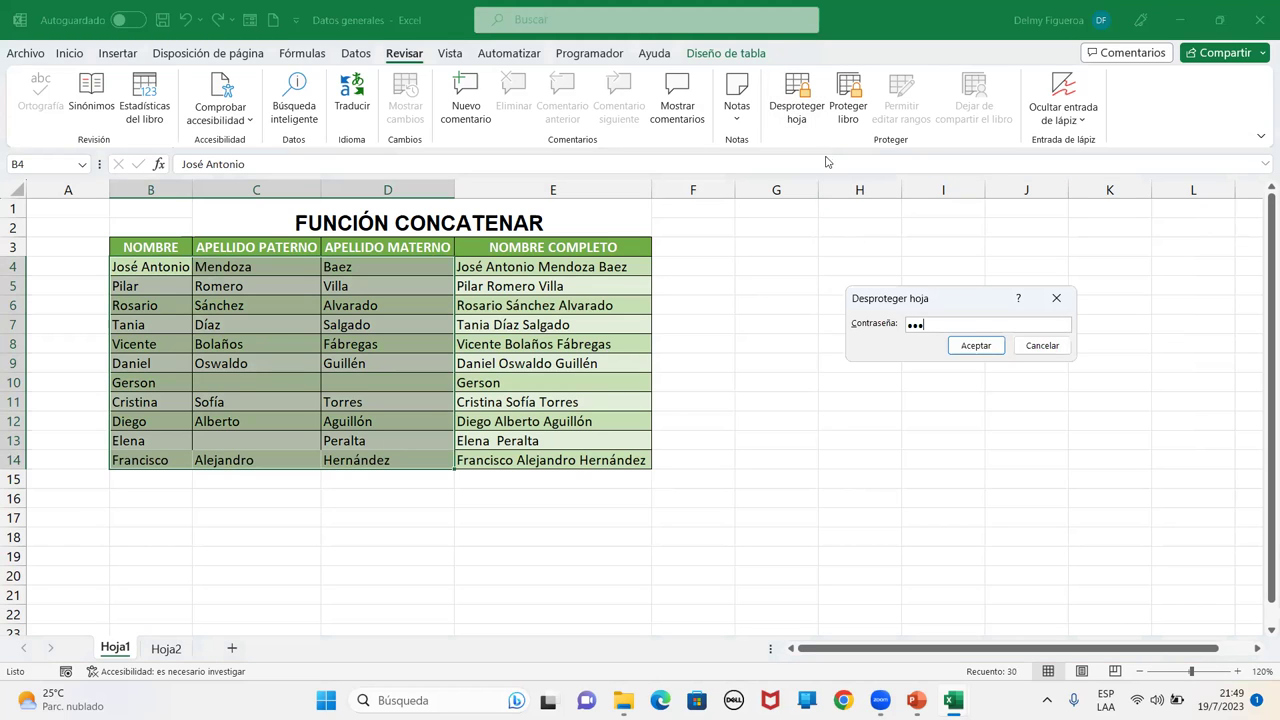
{"action": "left_click", "coordinate": [990, 346]}
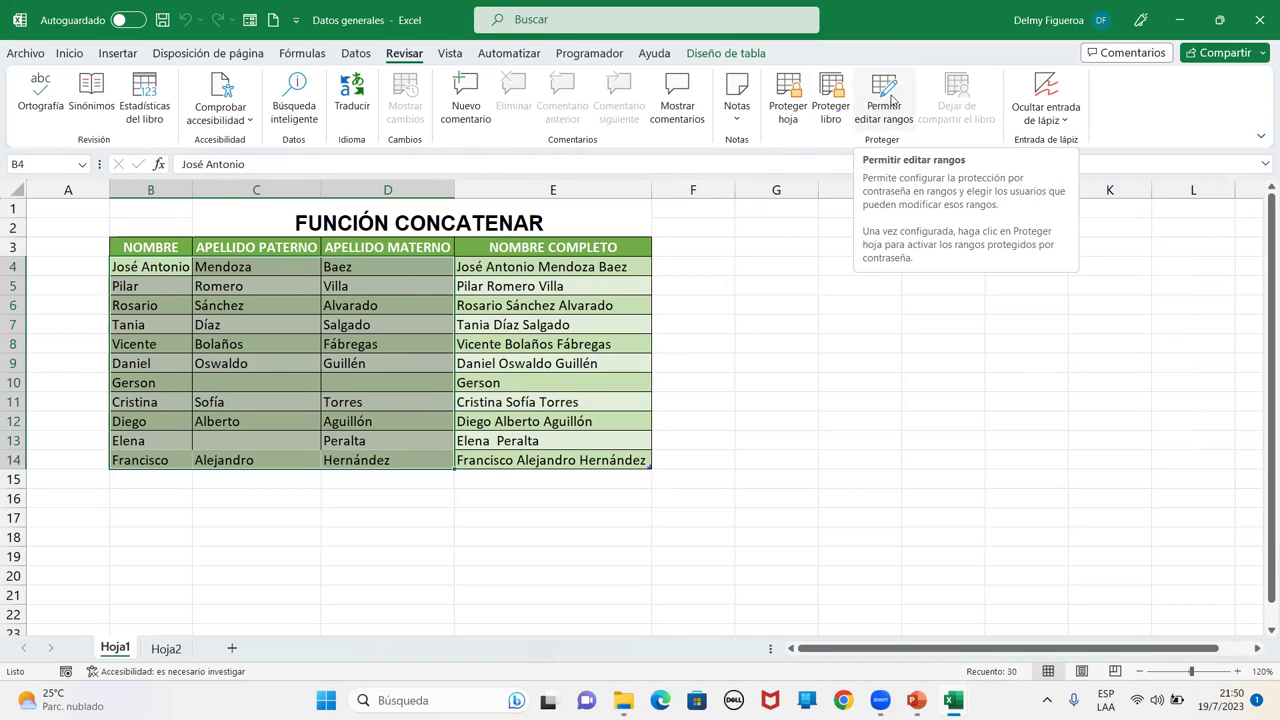
Create a new editable range titled Generales for $B$4:$D$14 with a confirmed password
{"action": "left_click", "coordinate": [891, 97]}
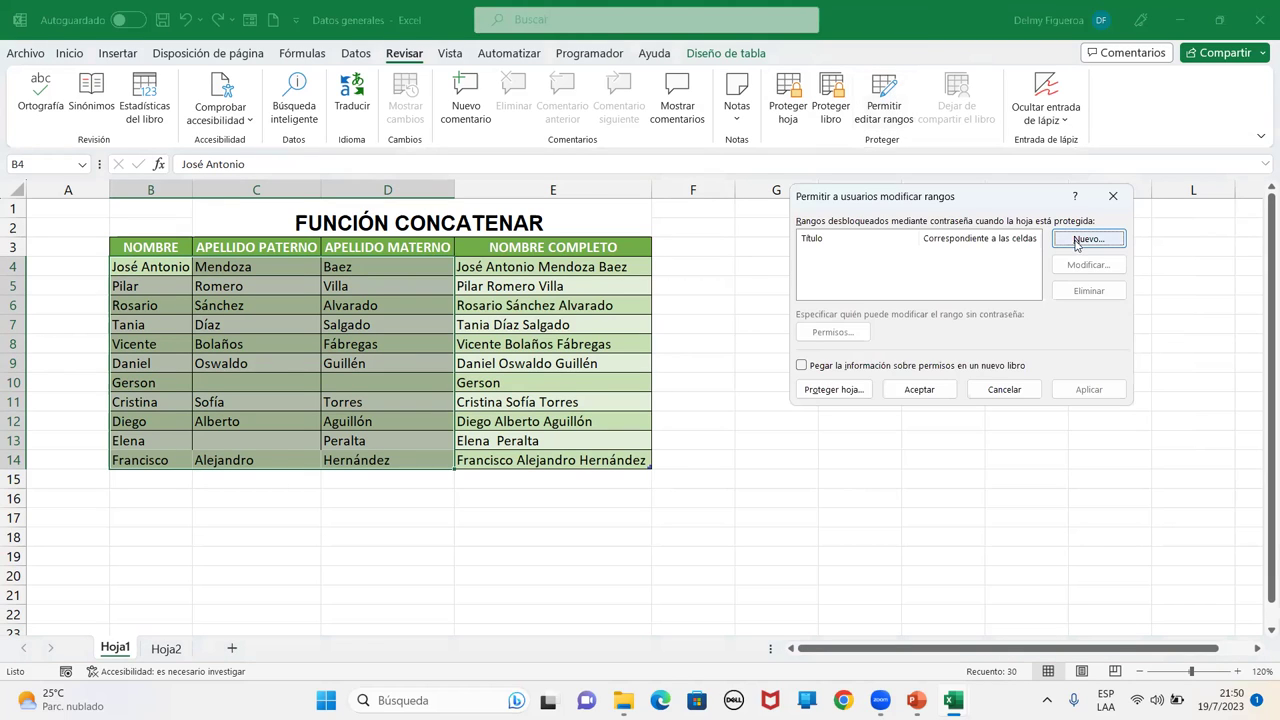
{"action": "left_click", "coordinate": [1081, 241]}
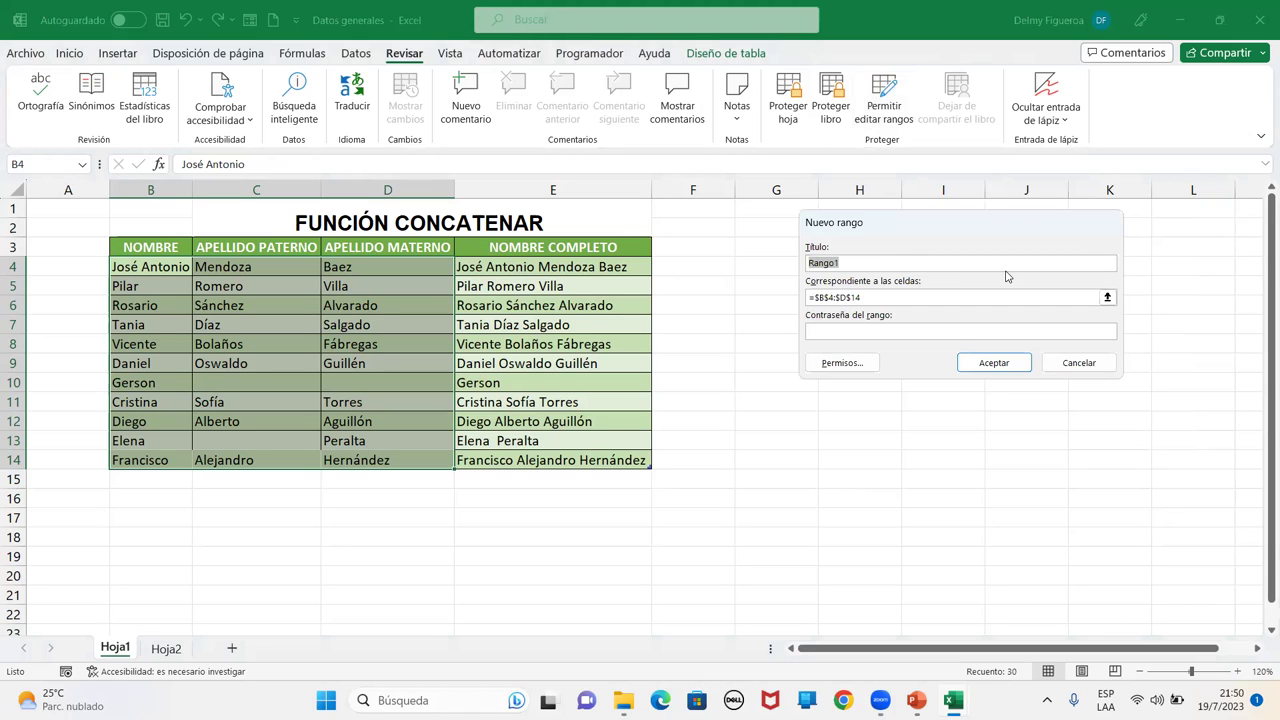
{"action": "type", "text": "Generales"}
{"action": "left_click", "coordinate": [1090, 297]}
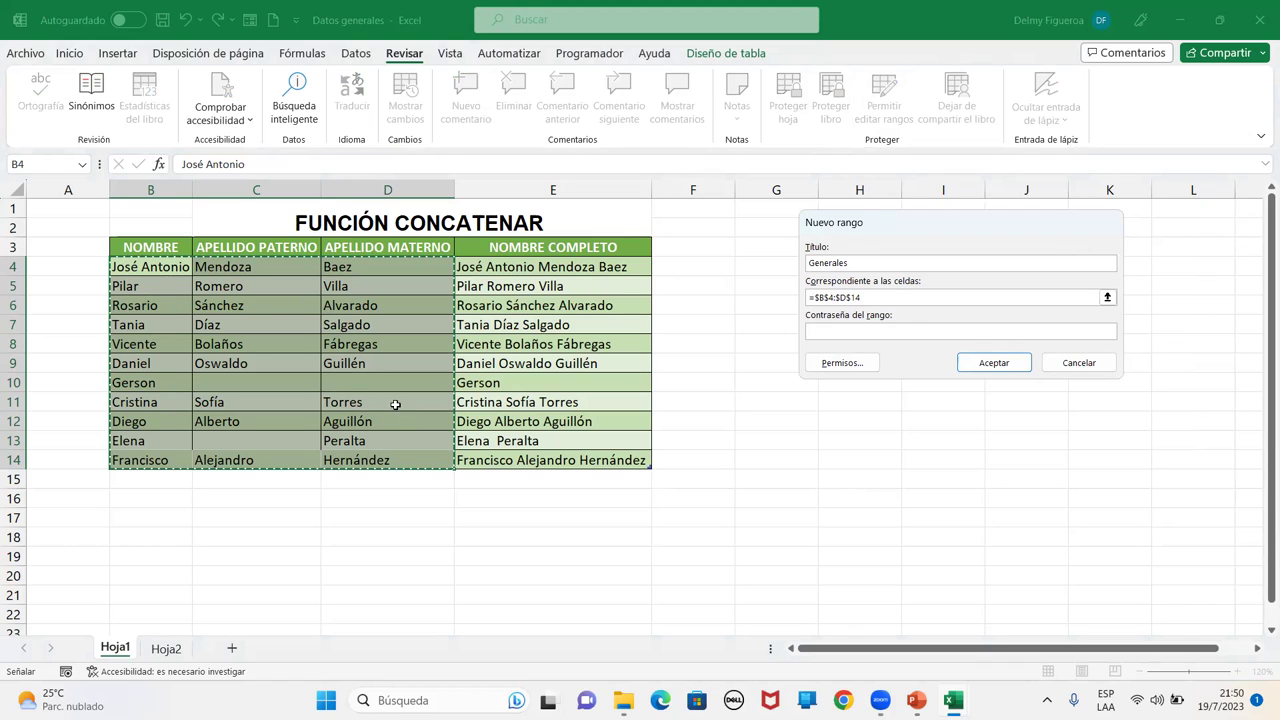
{"action": "left_click", "coordinate": [871, 329]}
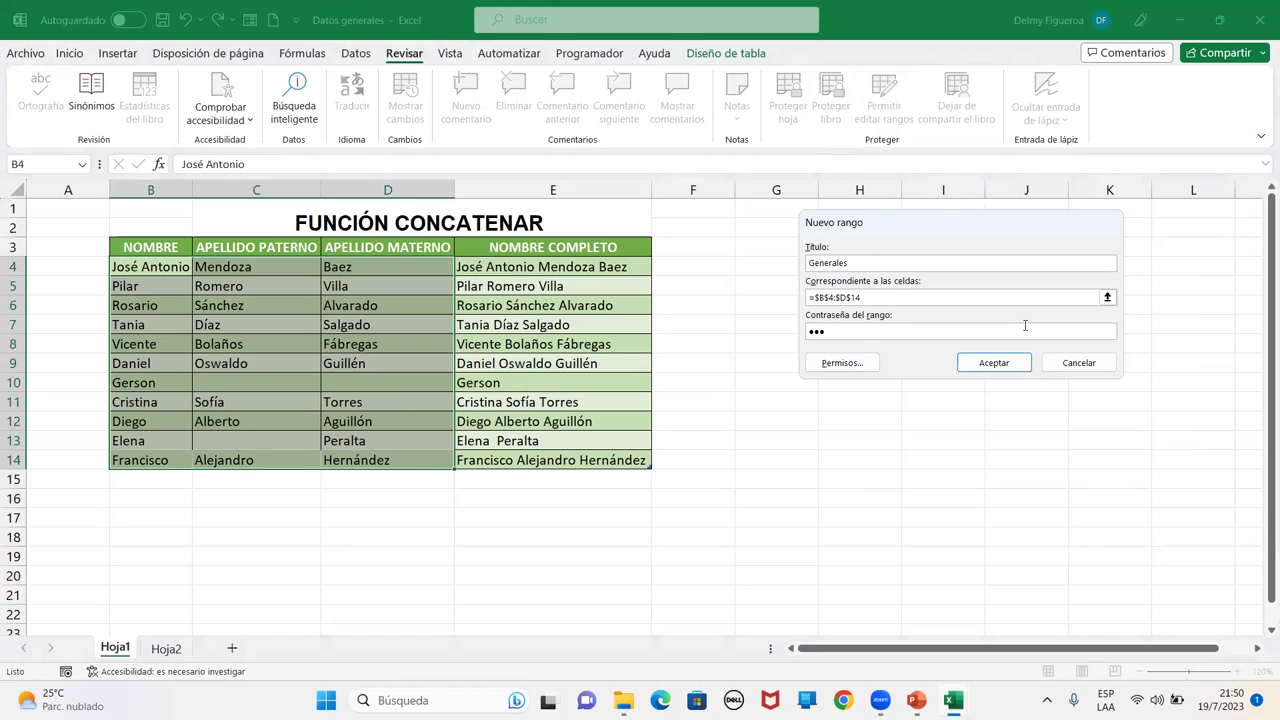
{"action": "left_click", "coordinate": [842, 366]}
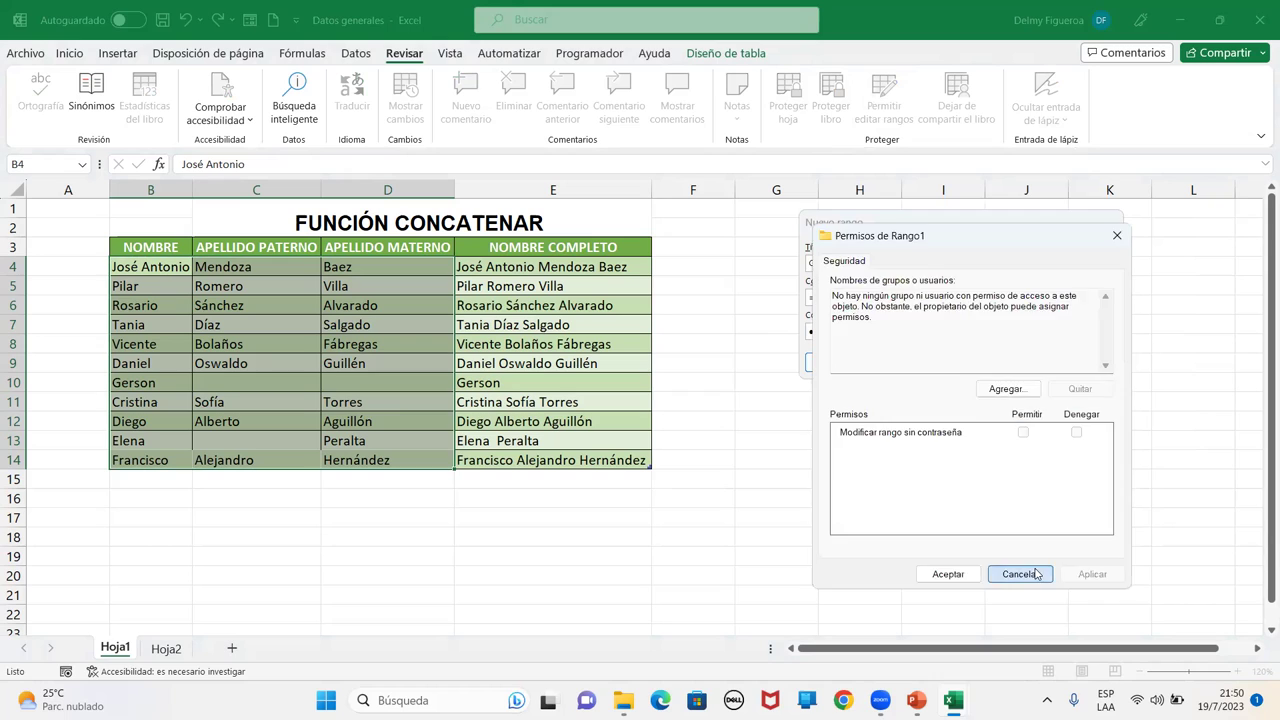
{"action": "left_click", "coordinate": [1018, 573]}
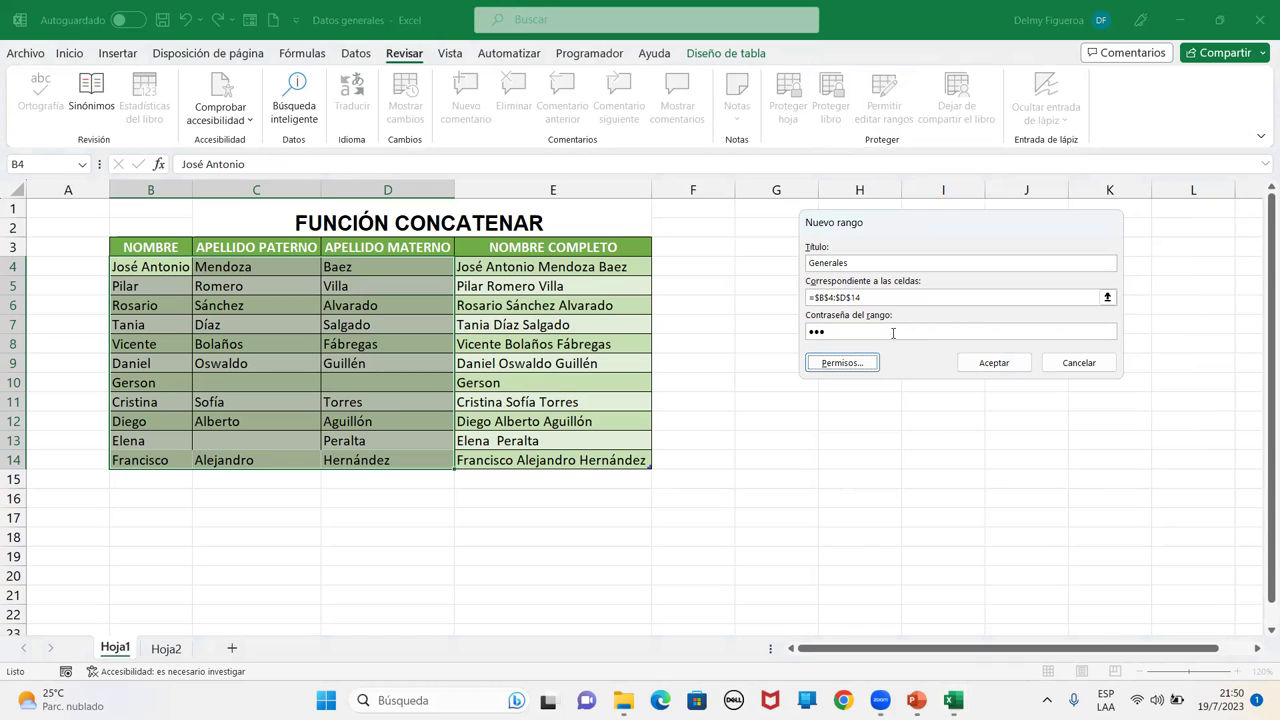
{"action": "left_click", "coordinate": [1017, 366]}
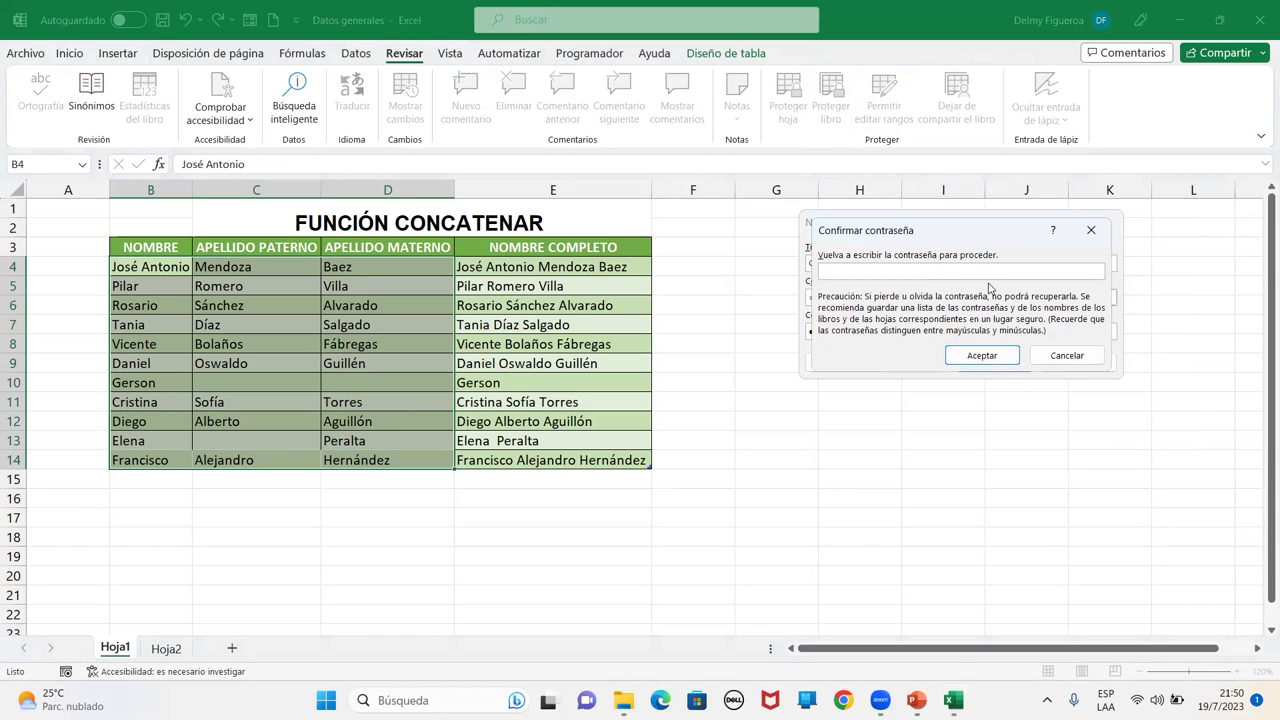
{"action": "left_click", "coordinate": [996, 355]}
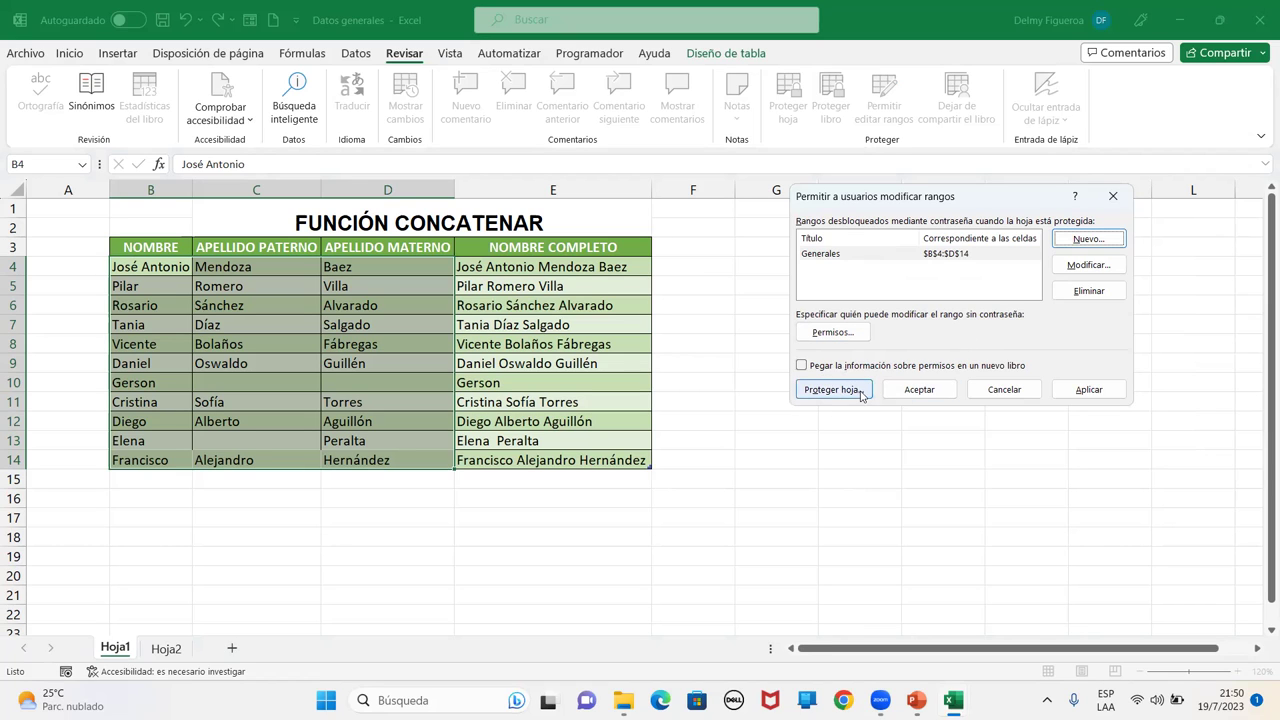
Protect Hoja1 from the edit-ranges dialog with a password, confirmed twice
{"action": "left_click", "coordinate": [861, 394]}
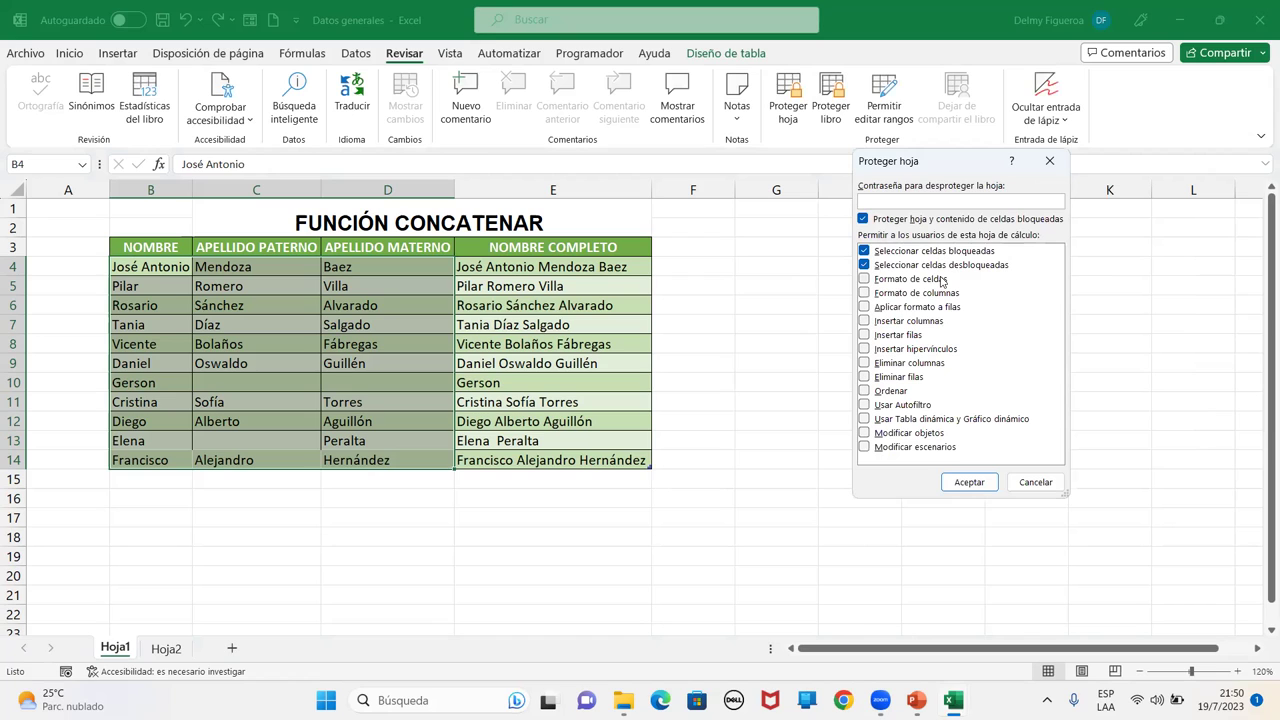
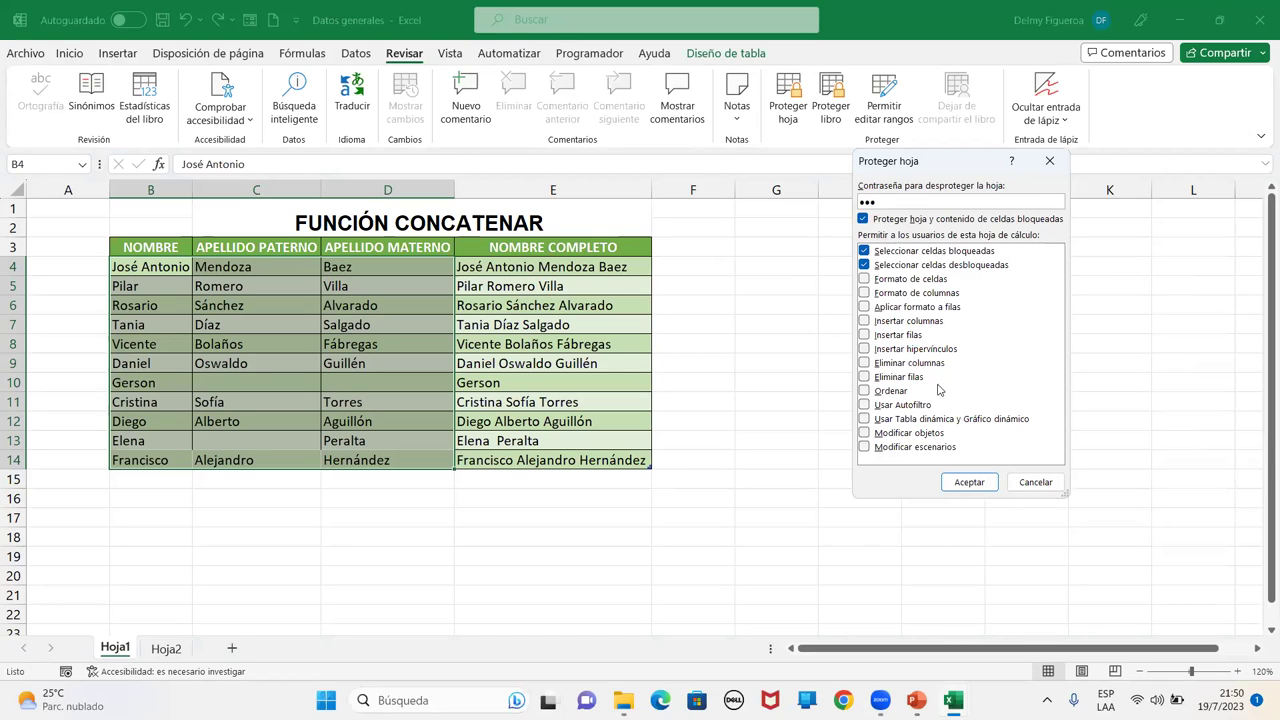
{"action": "left_click", "coordinate": [980, 487]}
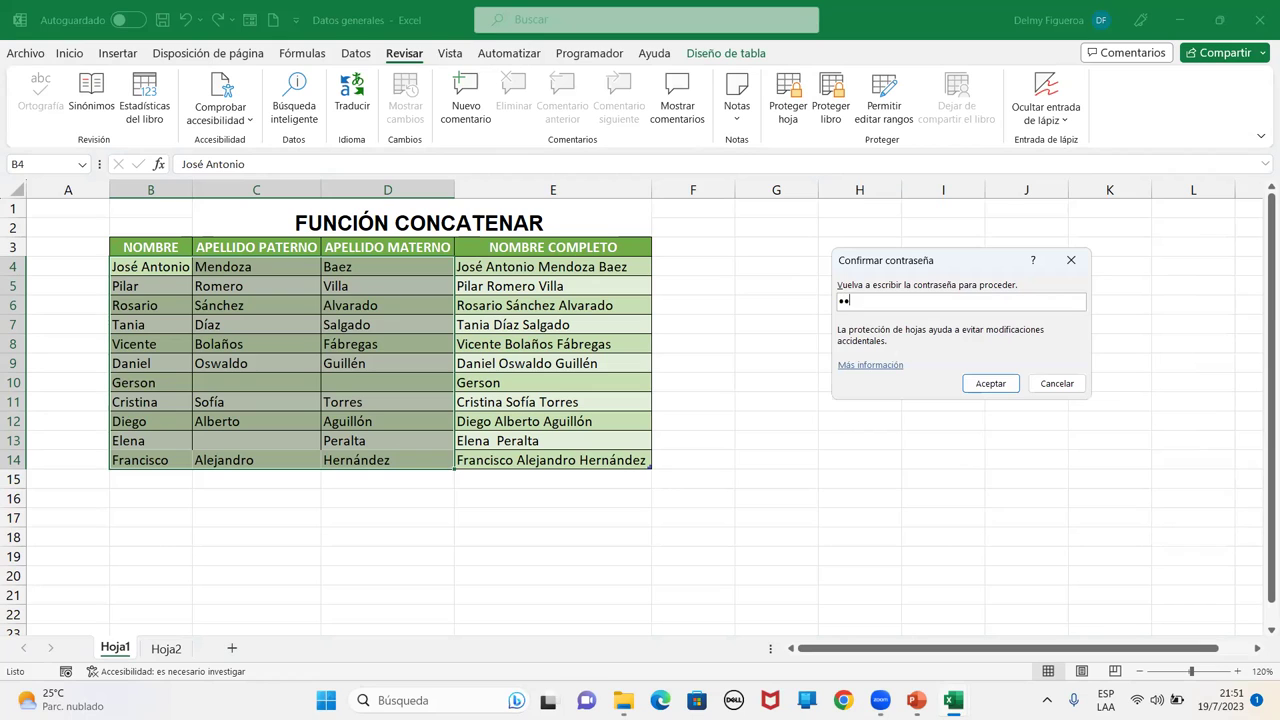
{"action": "left_click", "coordinate": [1015, 386]}
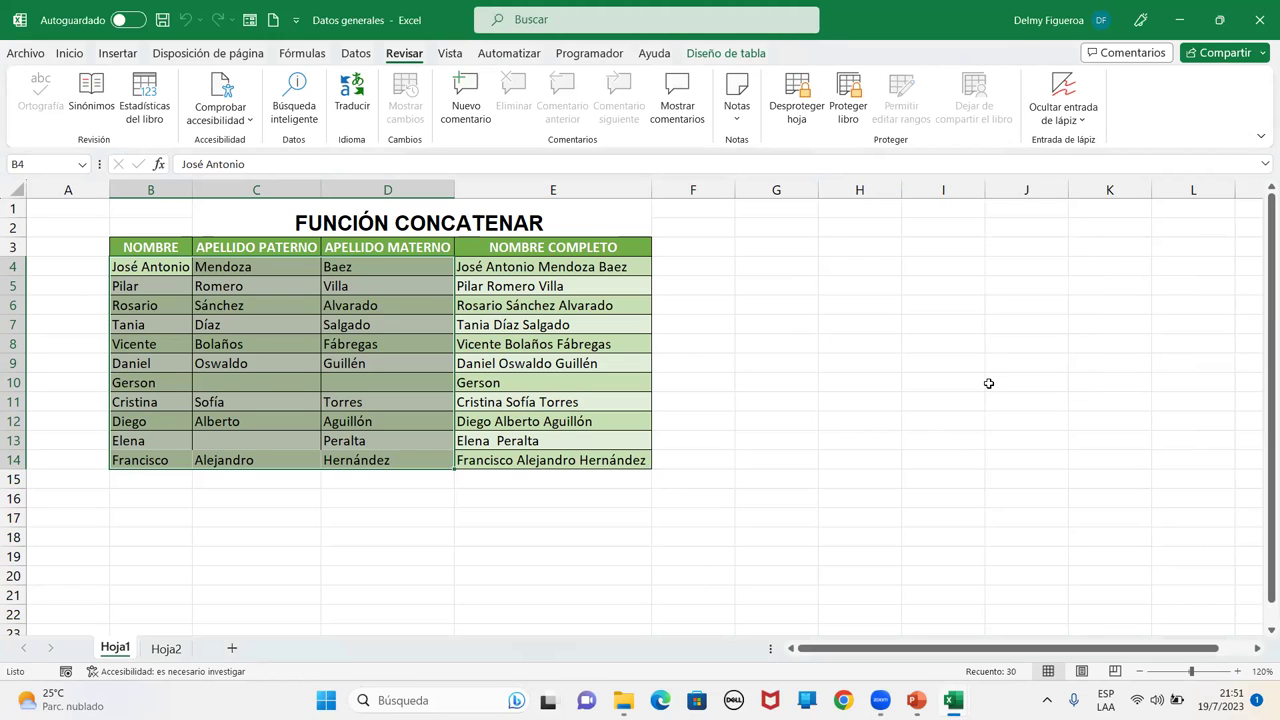
Test the protection by typing into G4, then discard the entry
{"action": "left_click", "coordinate": [759, 261]}
{"action": "type", "text": "dfhfd"}
{"action": "key", "text": "Escape"}
Try editing the locked cell E7 and dismiss the protection warning
{"action": "left_click", "coordinate": [570, 327]}
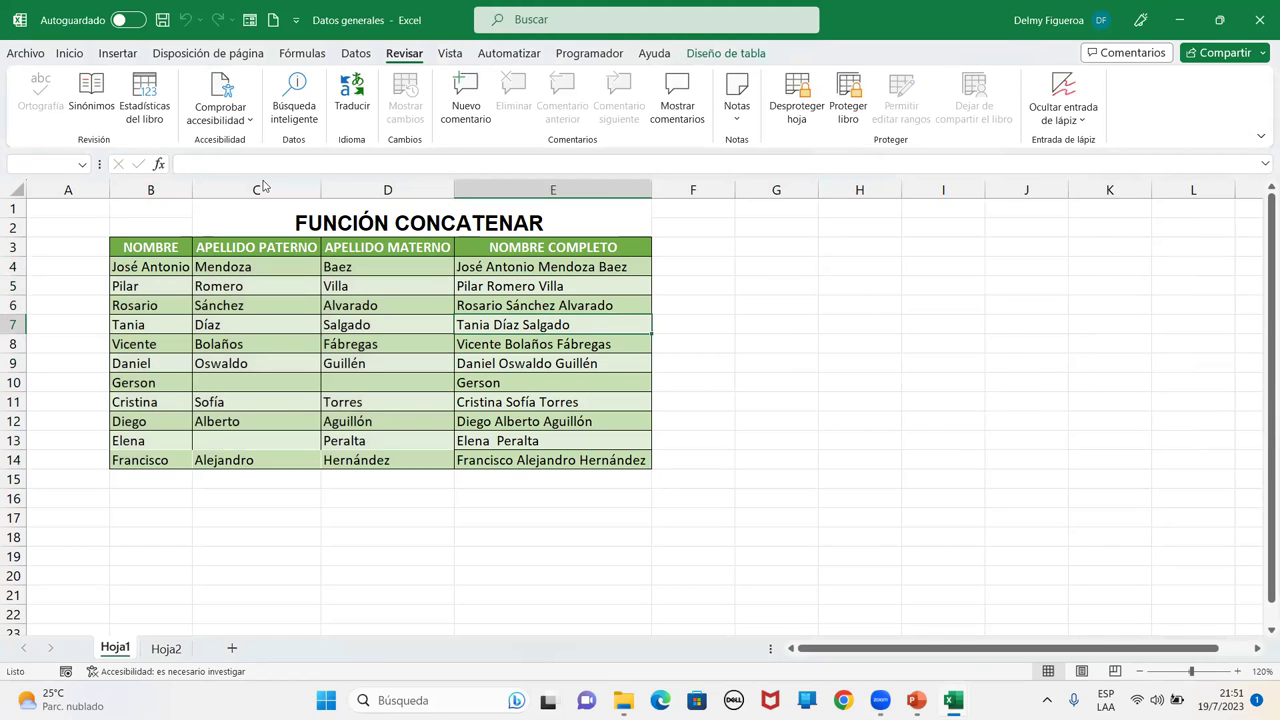
{"action": "type", "text": "d"}
{"action": "left_click", "coordinate": [638, 390]}
Unlock the Generales range with its password and enter Iván in C10
{"action": "left_click", "coordinate": [274, 383]}
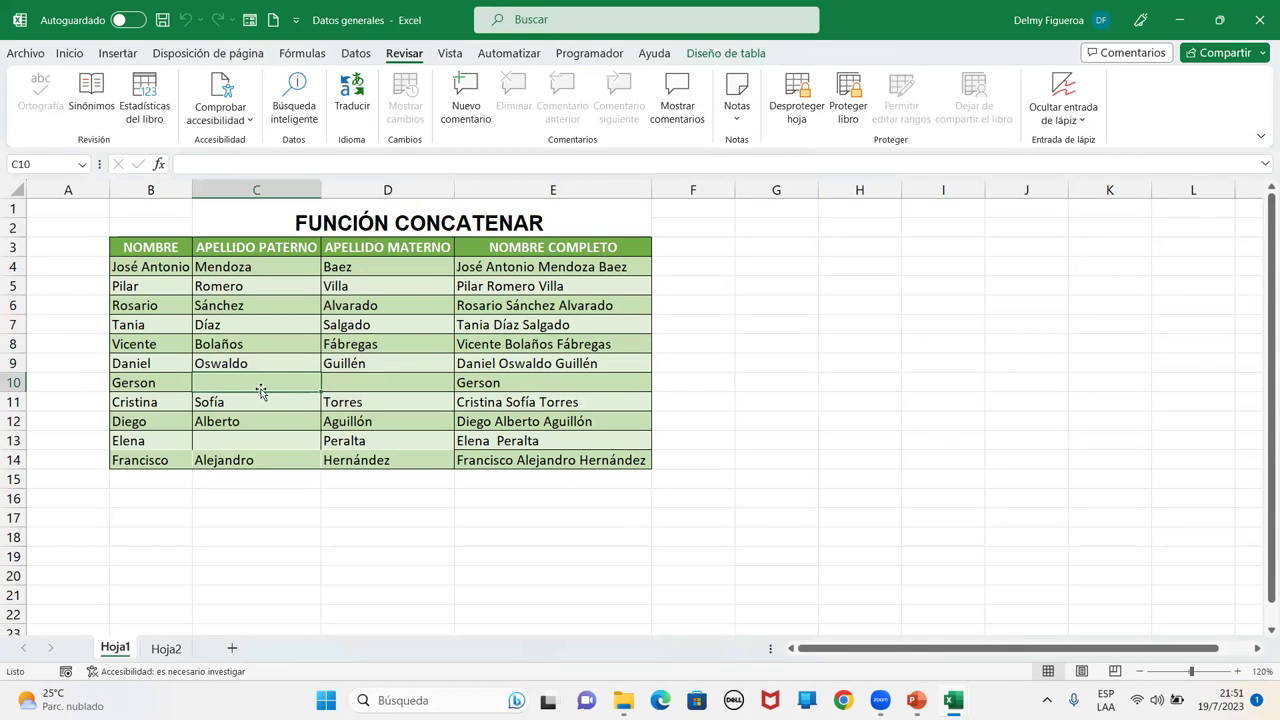
{"action": "key", "text": "F2"}
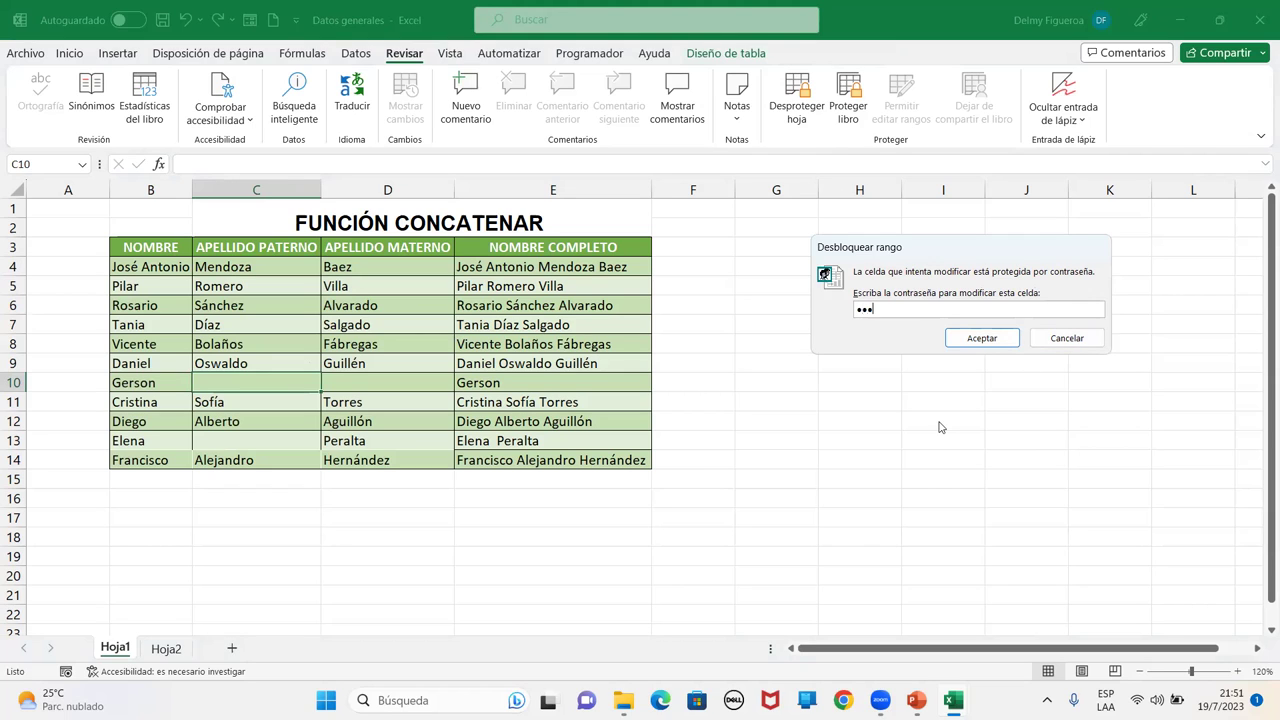
{"action": "left_click", "coordinate": [986, 336]}
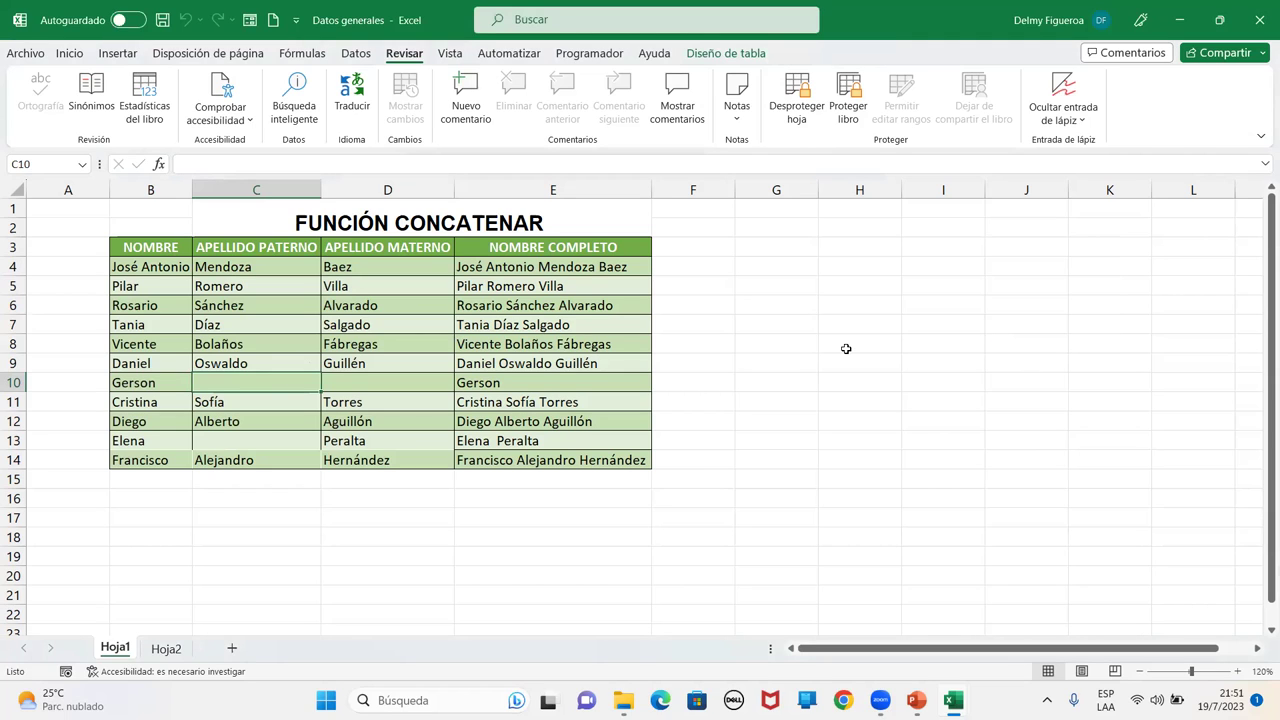
{"action": "type", "text": "Iván"}
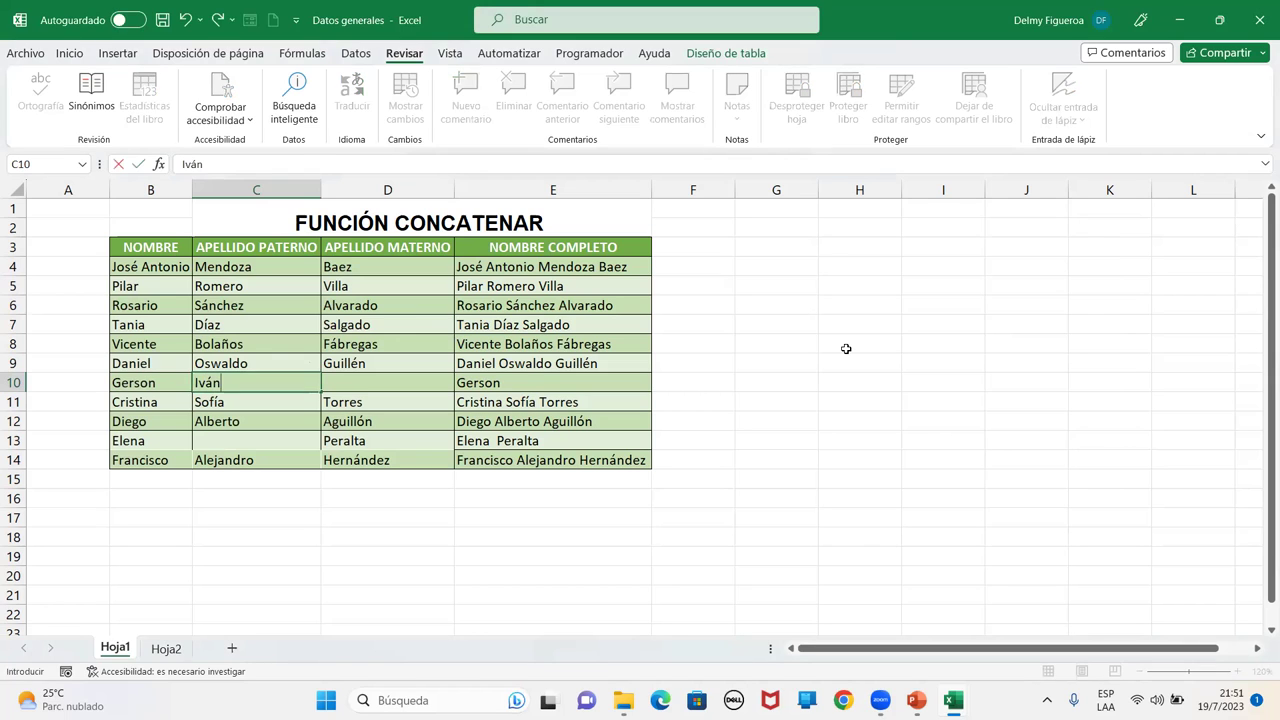
{"action": "key", "text": "Return"}
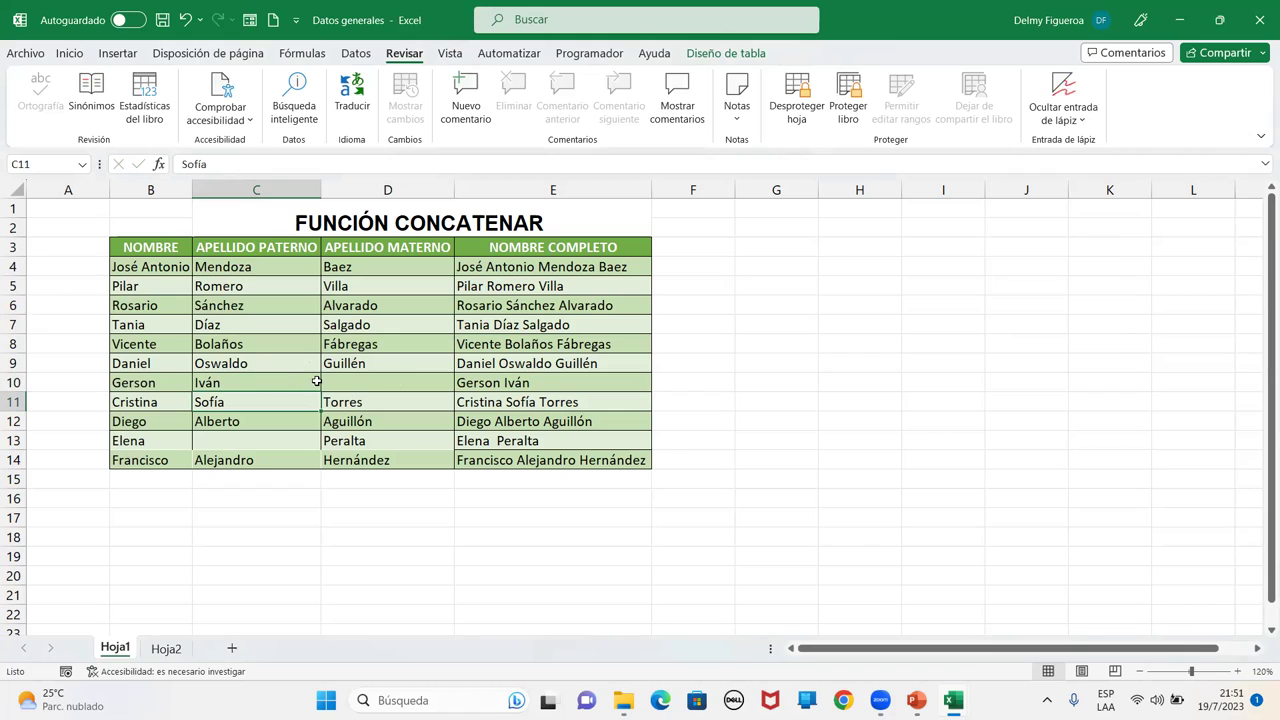
{"action": "left_click", "coordinate": [355, 378]}
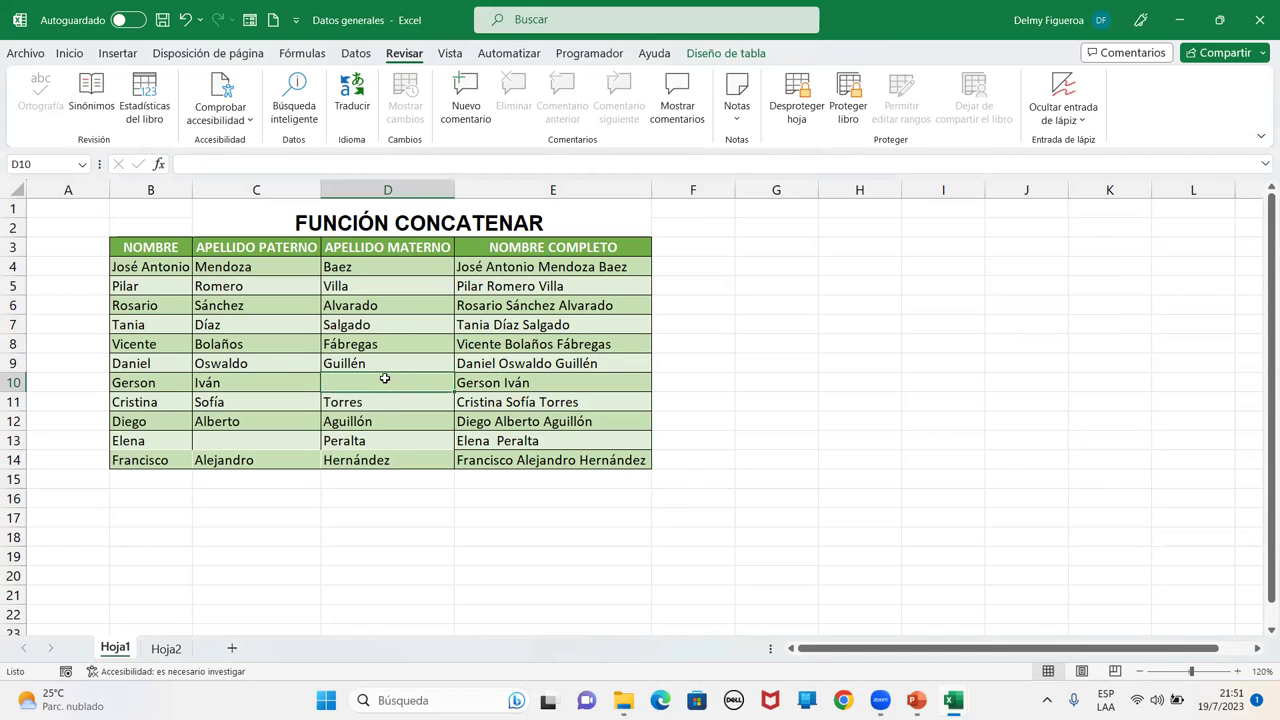
{"action": "left_click", "coordinate": [552, 386]}
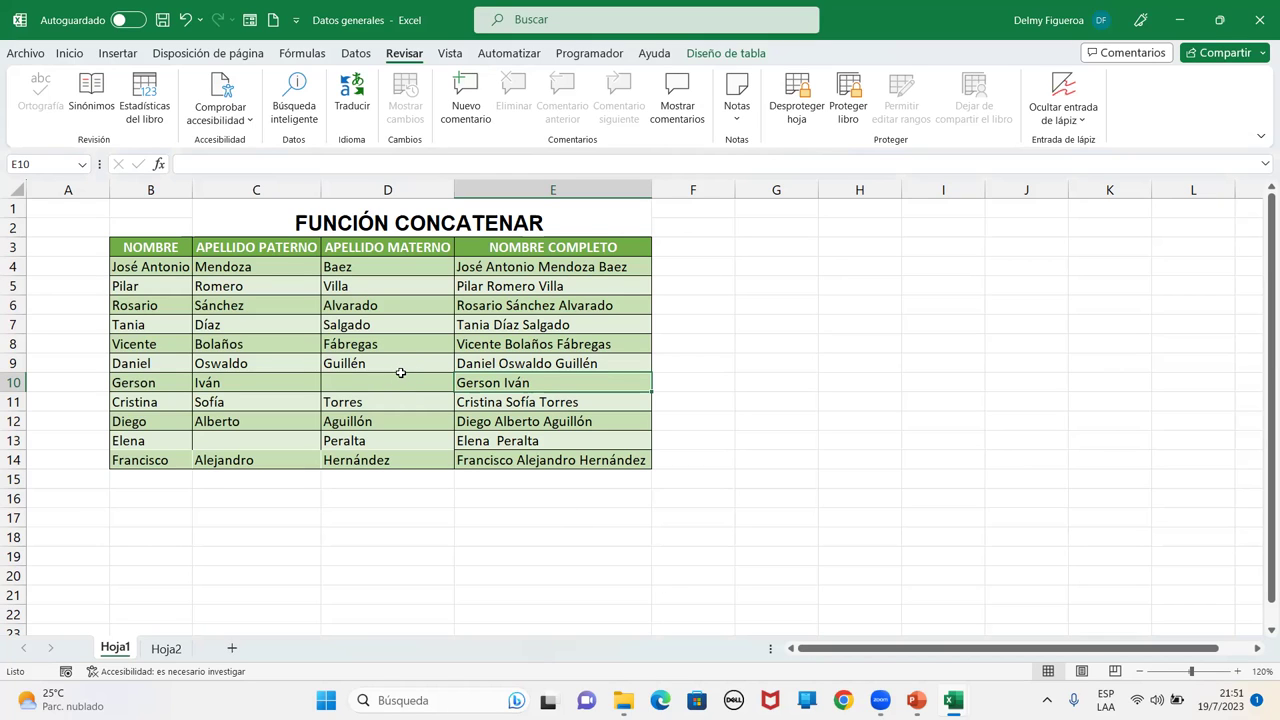
{"action": "left_click", "coordinate": [392, 386]}
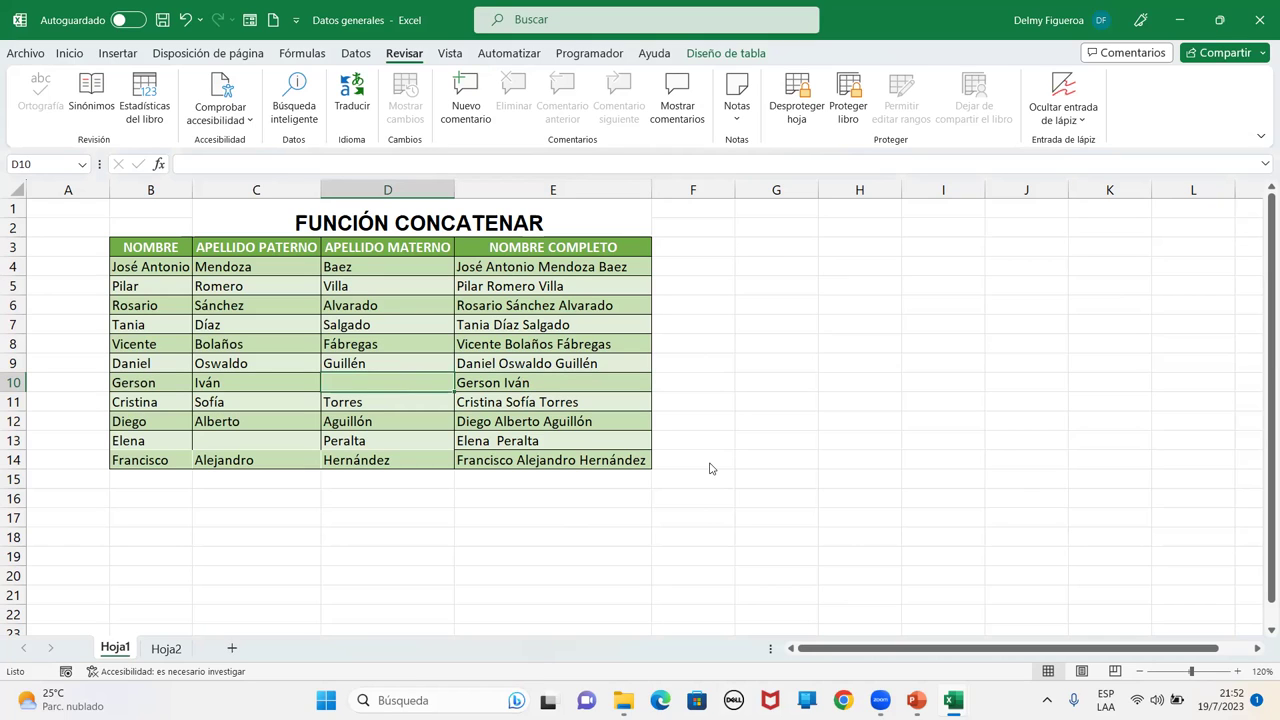
{"action": "left_click", "coordinate": [366, 379]}
{"action": "type", "text": "Peralta"}
{"action": "type", "text": "once"}
{"action": "key", "text": "Return"}
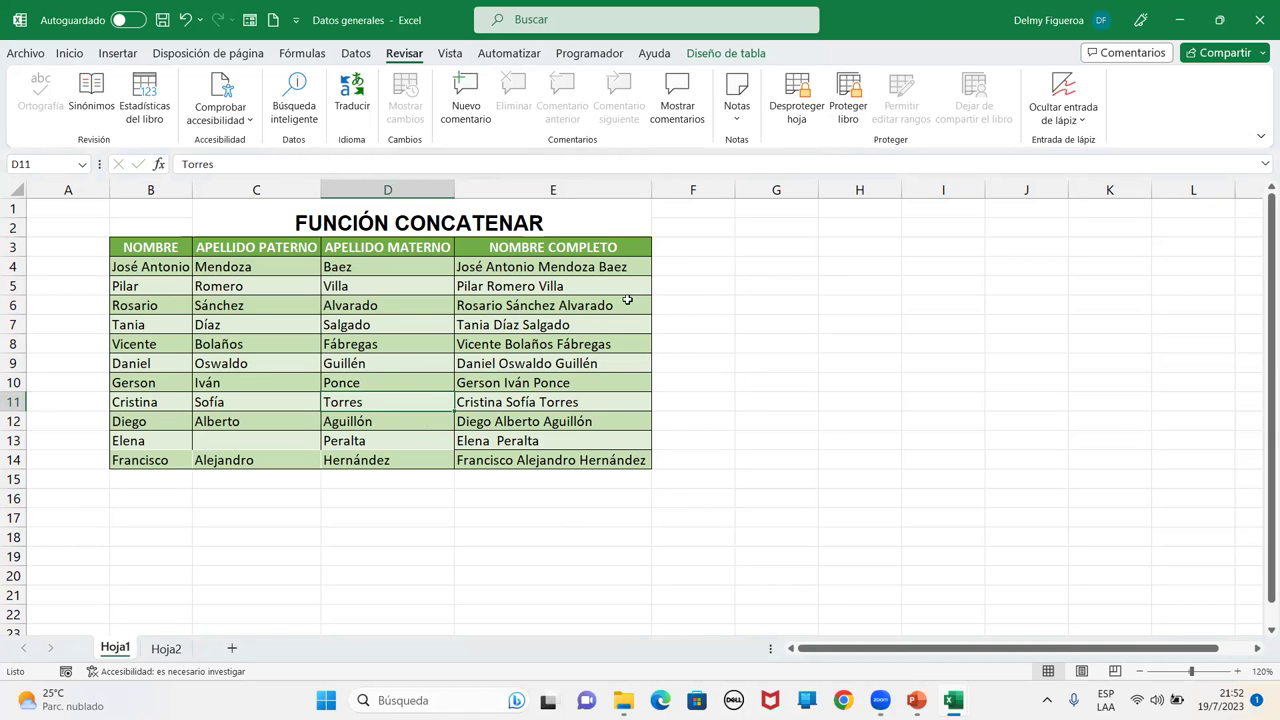
{"action": "left_click", "coordinate": [809, 108]}
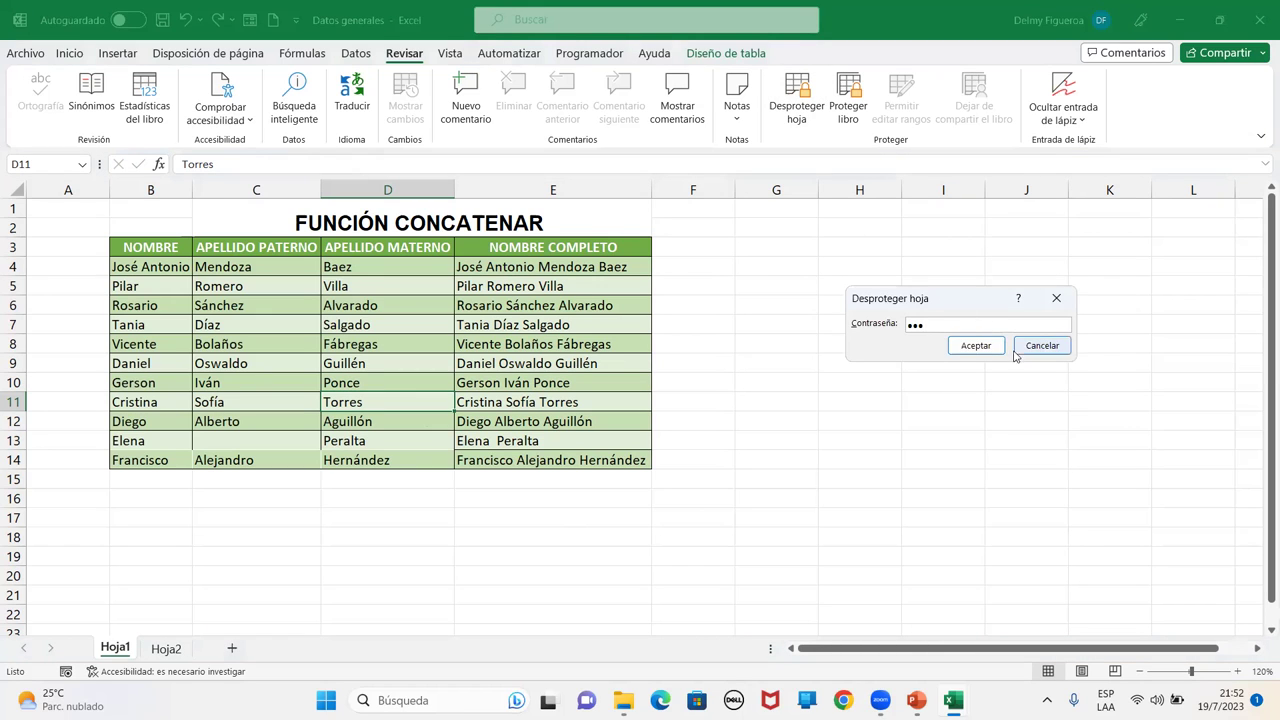
Unprotect Hoja1 with its password, then select cells H5 and A1
{"action": "left_click", "coordinate": [960, 347]}
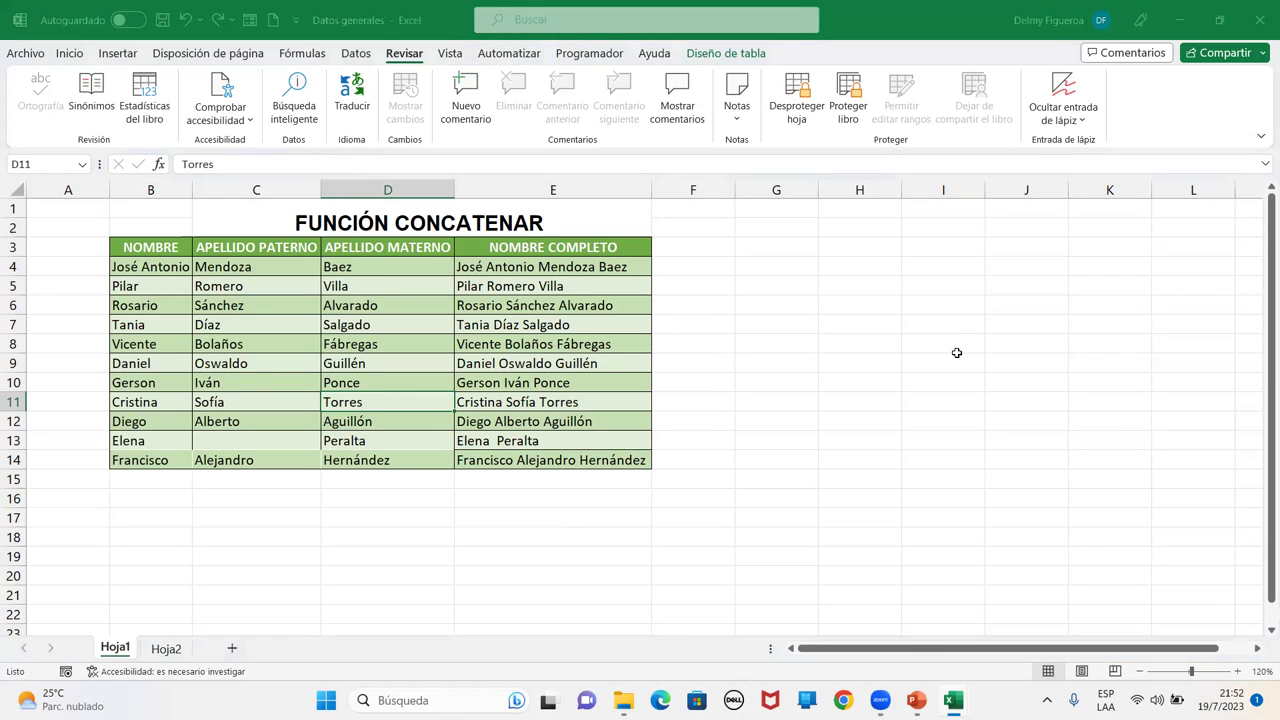
{"action": "left_click", "coordinate": [866, 283]}
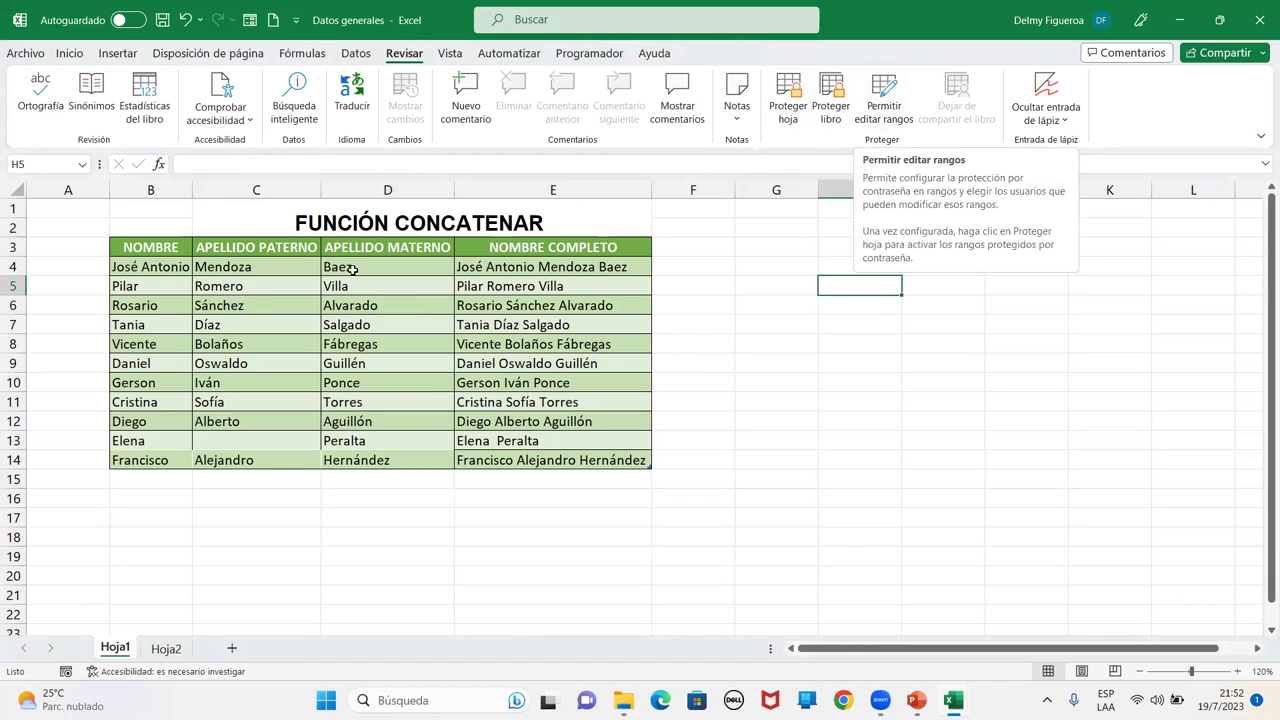
{"action": "left_click", "coordinate": [79, 203]}
Review the Proteger libro options on the Información file page, then dismiss the list
{"action": "left_click", "coordinate": [30, 54]}
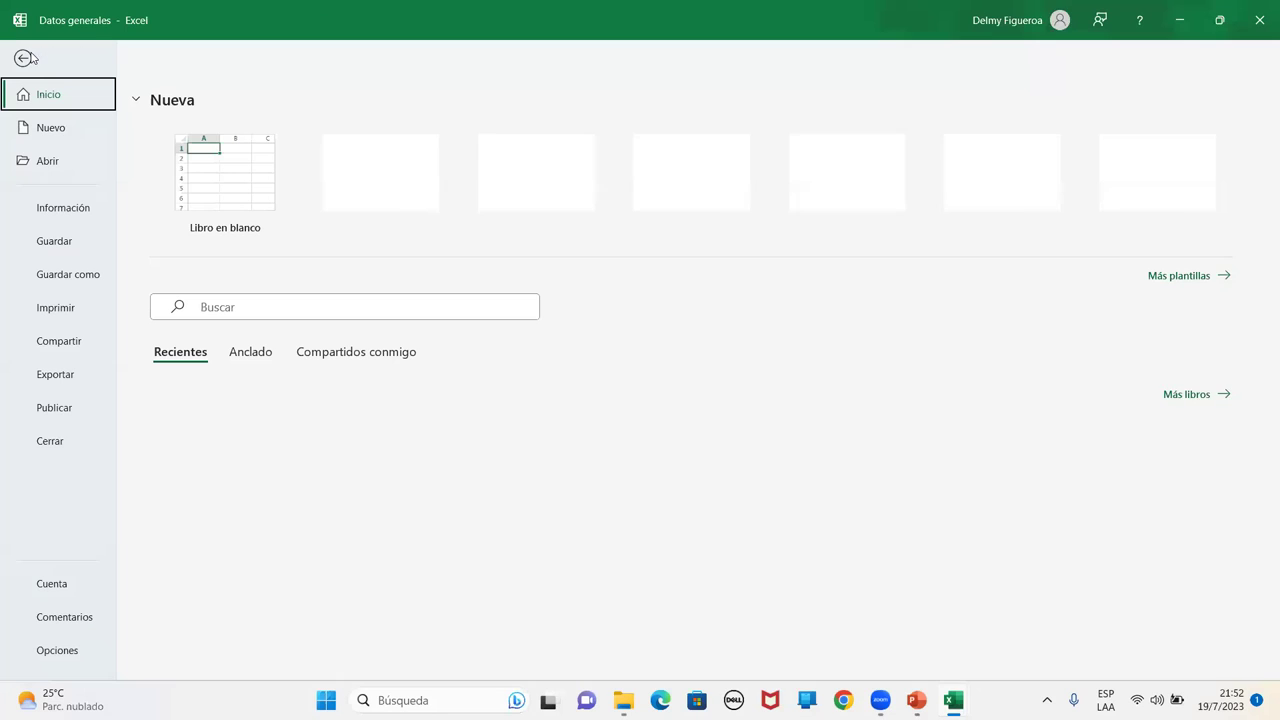
{"action": "left_click", "coordinate": [60, 208]}
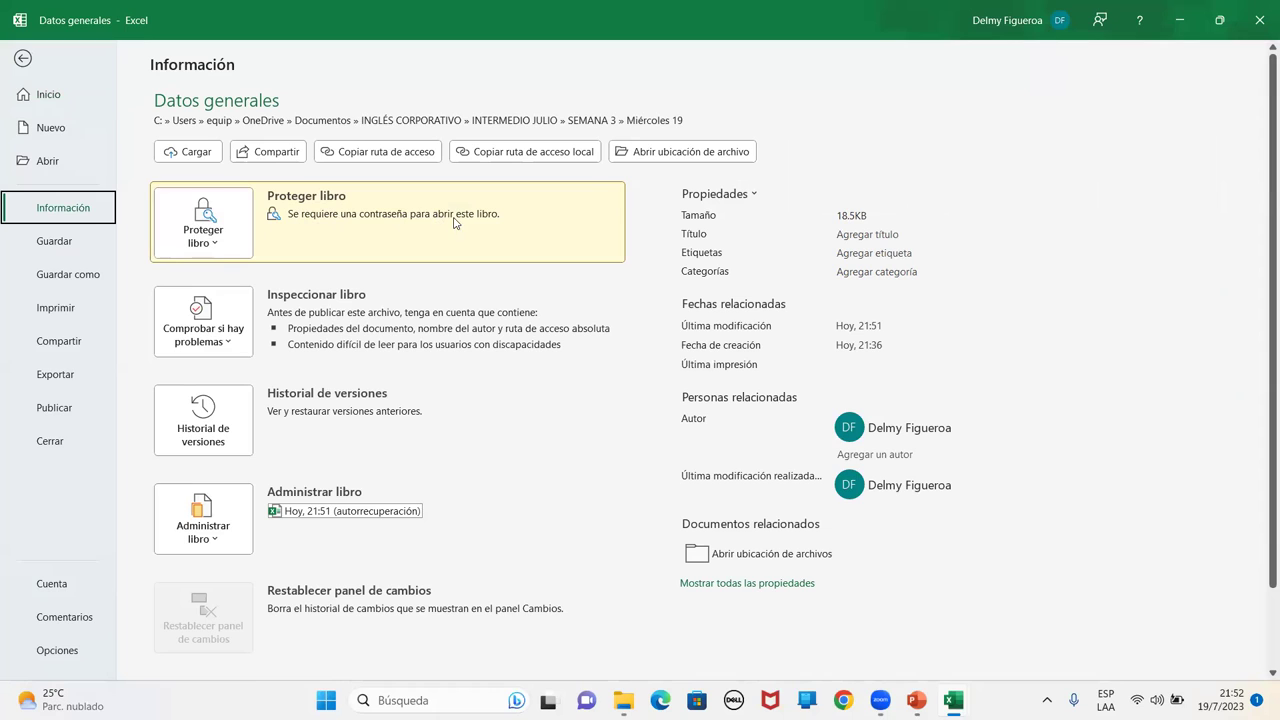
{"action": "left_click", "coordinate": [213, 253]}
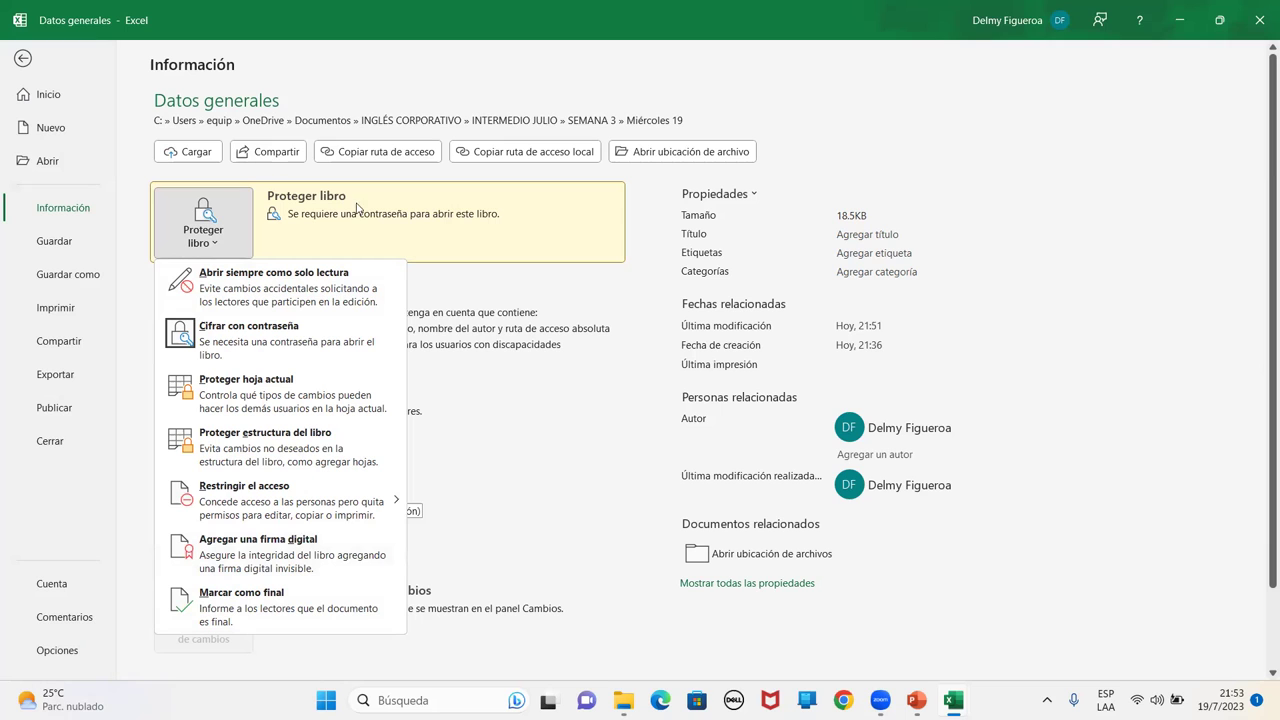
{"action": "key", "text": "Escape"}
{"action": "key", "text": "Escape"}
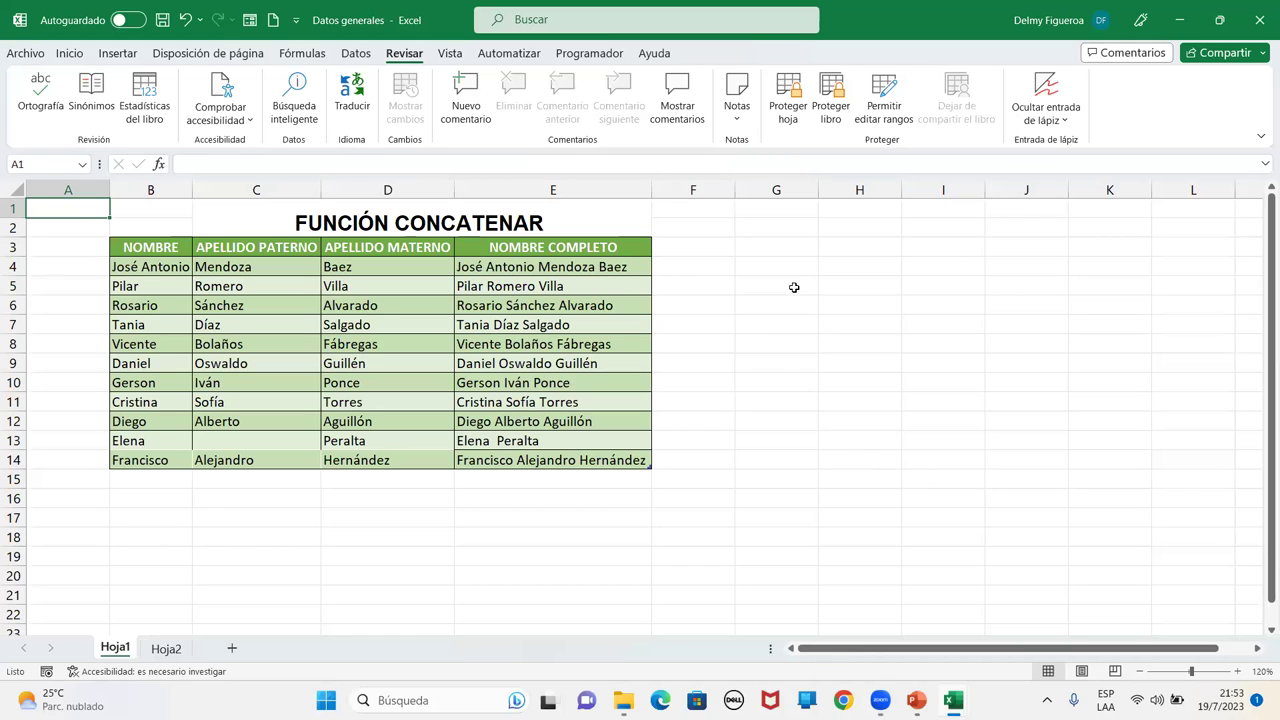
{"action": "left_click", "coordinate": [794, 286]}
{"action": "left_click", "coordinate": [706, 245]}
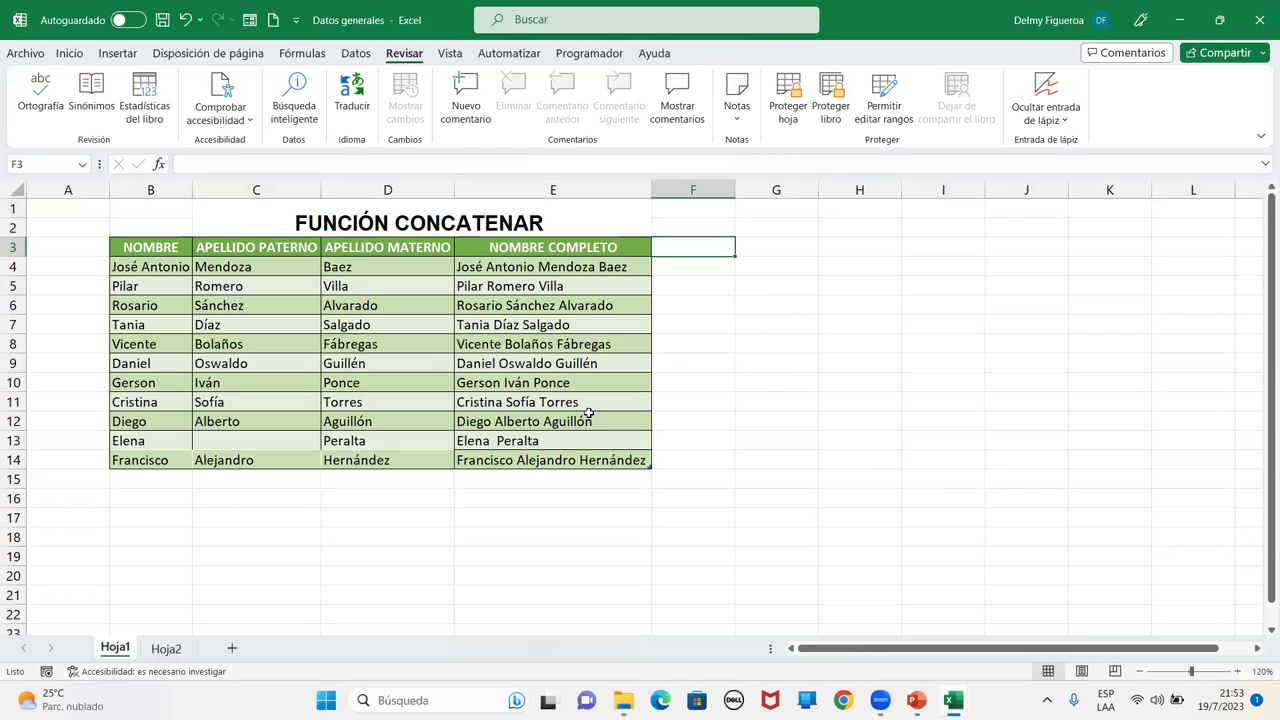
{"action": "key", "text": "Right"}
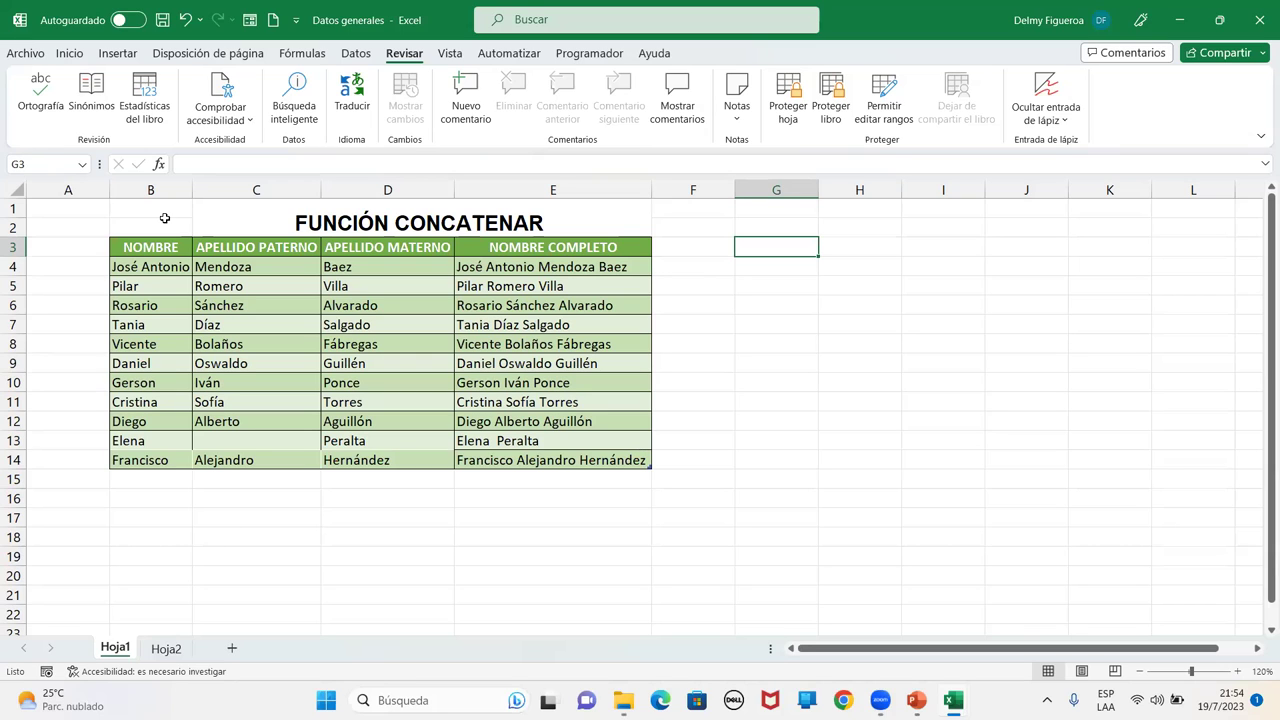
{"action": "left_click_drag", "start_coordinate": [150, 208], "coordinate": [616, 462]}
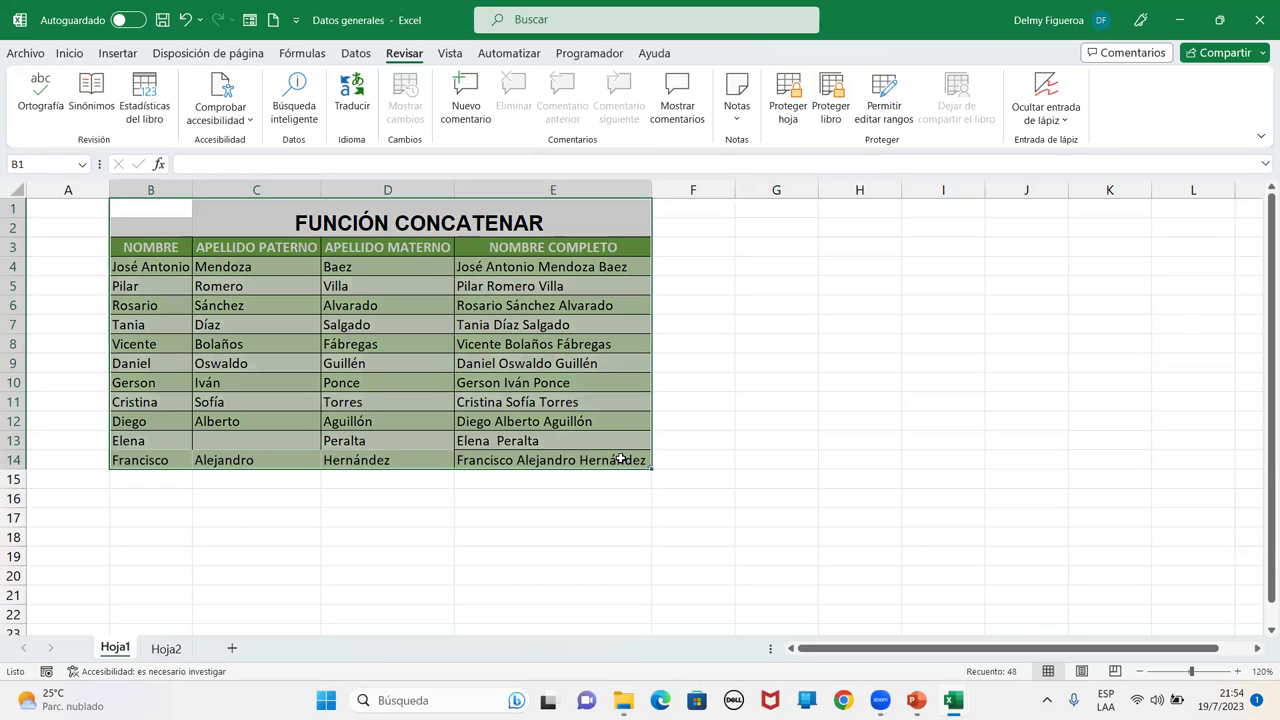
{"action": "left_click", "coordinate": [768, 342]}
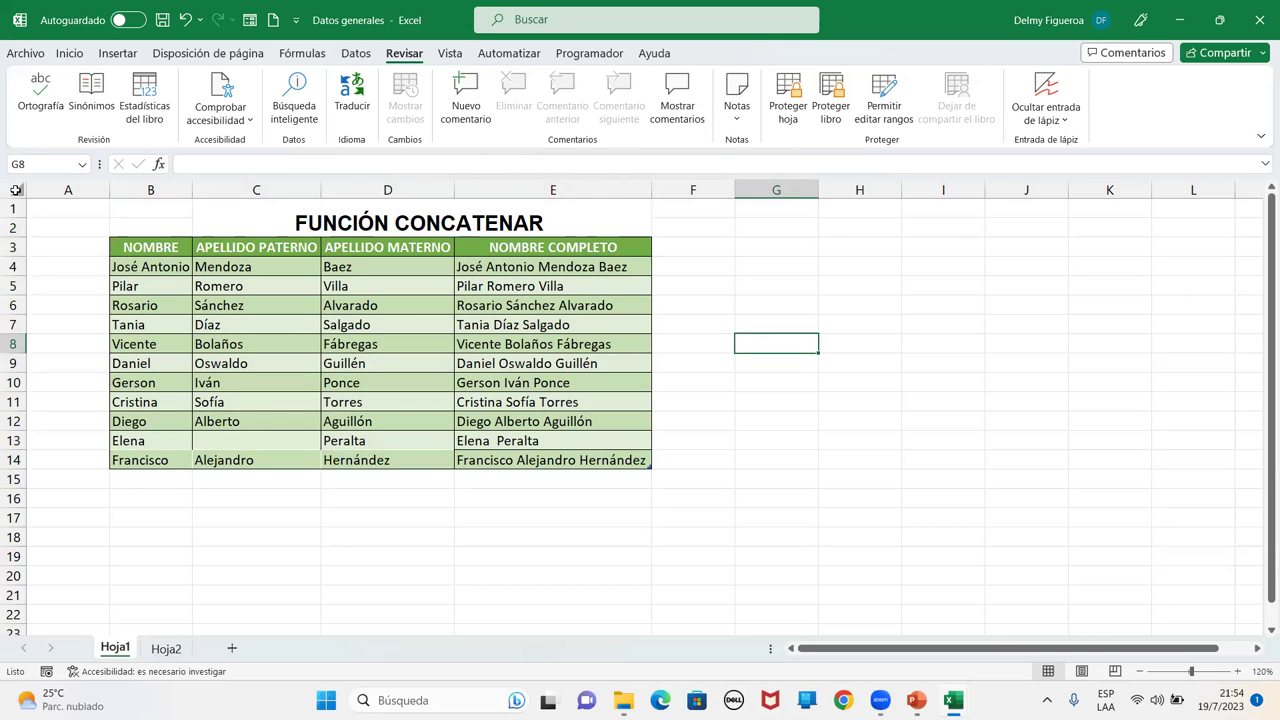
Try the whole sheet's Bloqueada and Oculta protection settings, then dismiss Formato de celdas
{"action": "left_click", "coordinate": [16, 190]}
{"action": "right_click", "coordinate": [16, 190]}
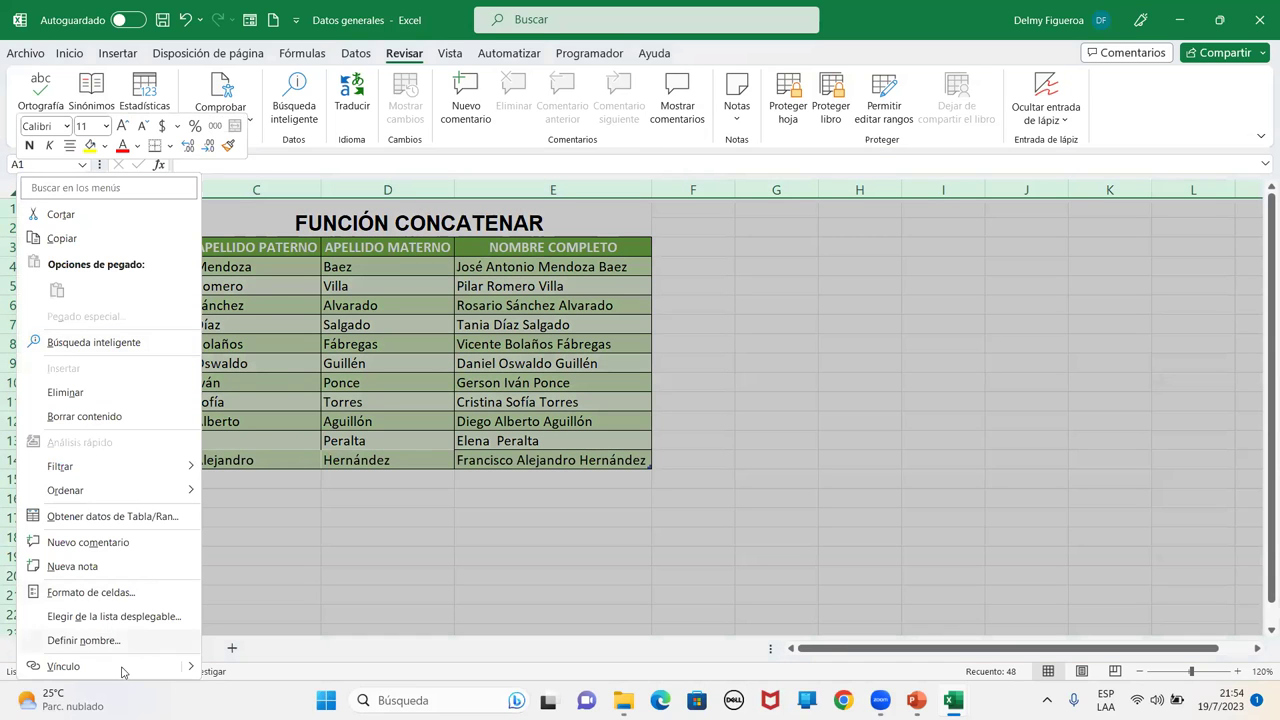
{"action": "left_click", "coordinate": [98, 594]}
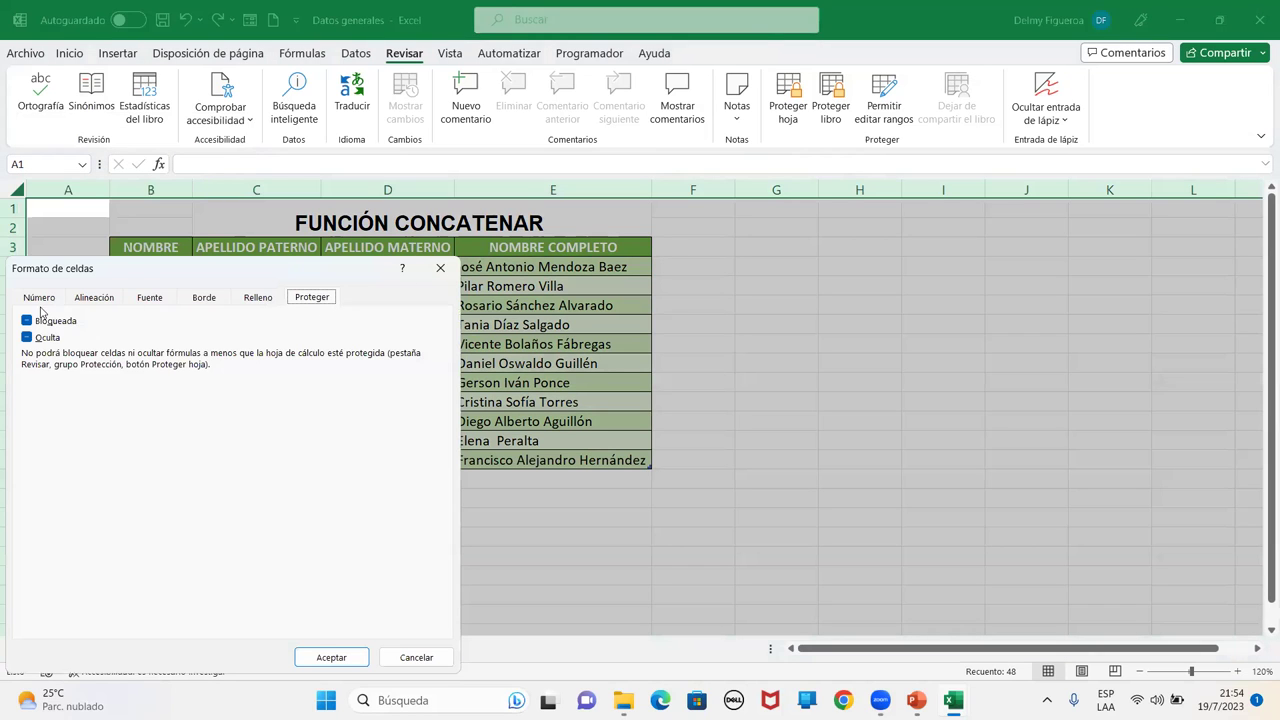
{"action": "left_click", "coordinate": [27, 338]}
{"action": "left_click", "coordinate": [28, 321]}
{"action": "left_click", "coordinate": [30, 338]}
{"action": "left_click", "coordinate": [28, 322]}
{"action": "left_click", "coordinate": [331, 657]}
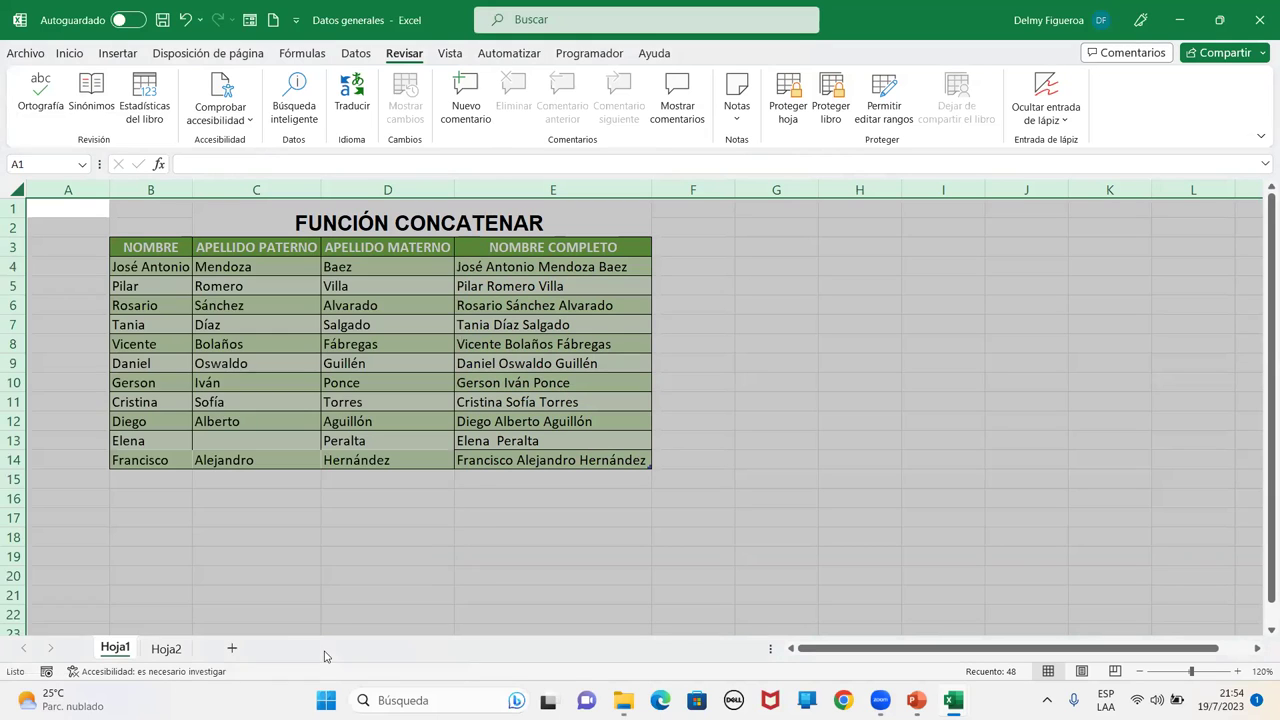
{"action": "left_click", "coordinate": [859, 363]}
{"action": "left_click", "coordinate": [503, 269]}
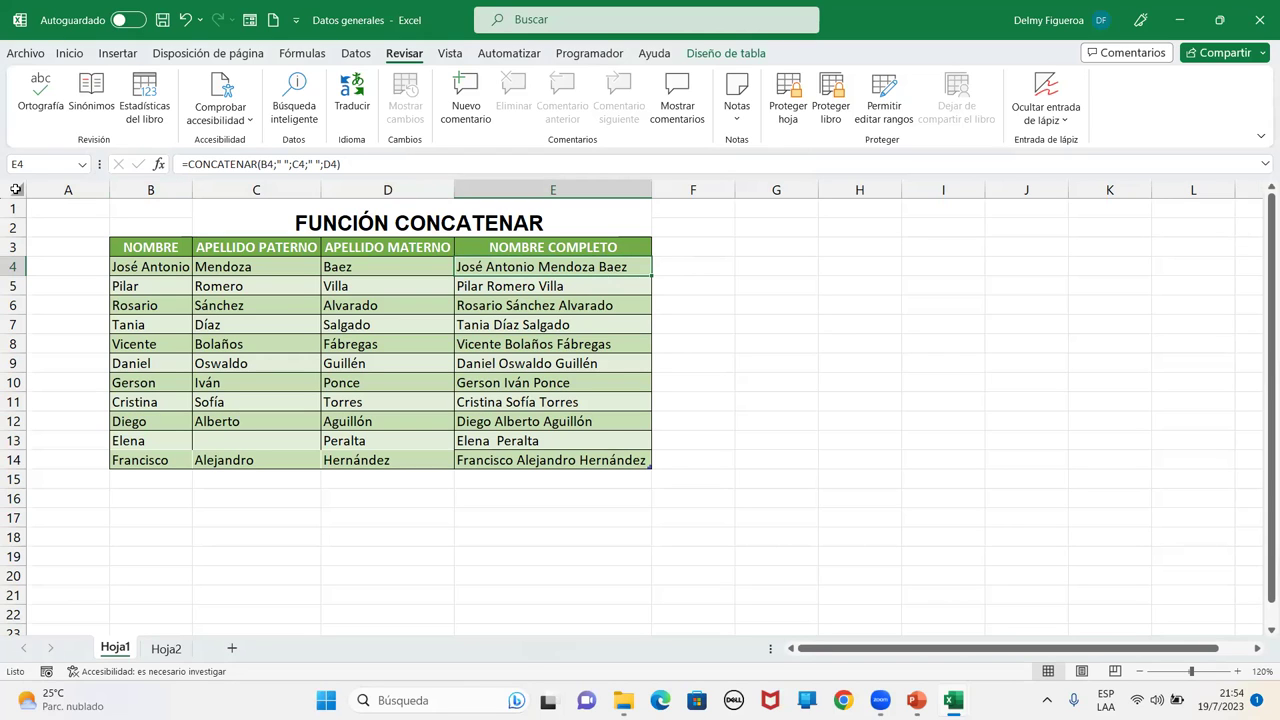
Mark every cell on Hoja1 as Bloqueada and apply it with Aceptar
{"action": "left_click", "coordinate": [16, 189]}
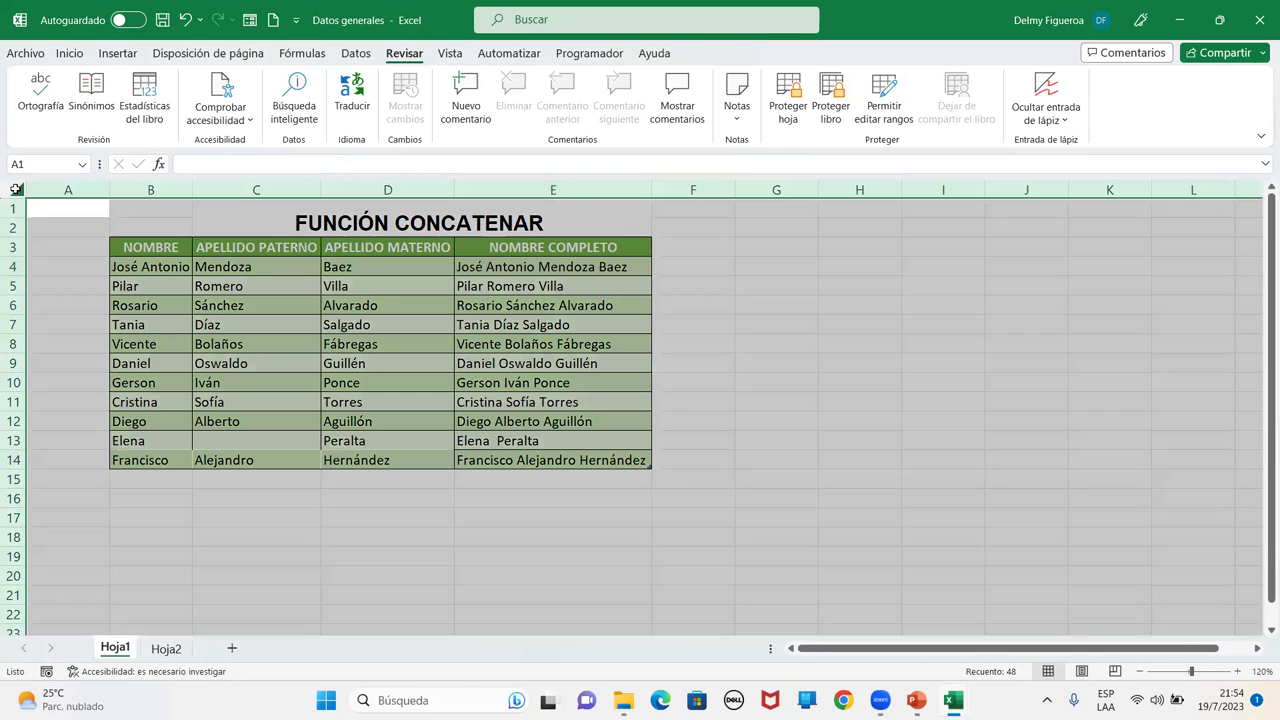
{"action": "right_click", "coordinate": [16, 189]}
{"action": "left_click", "coordinate": [110, 592]}
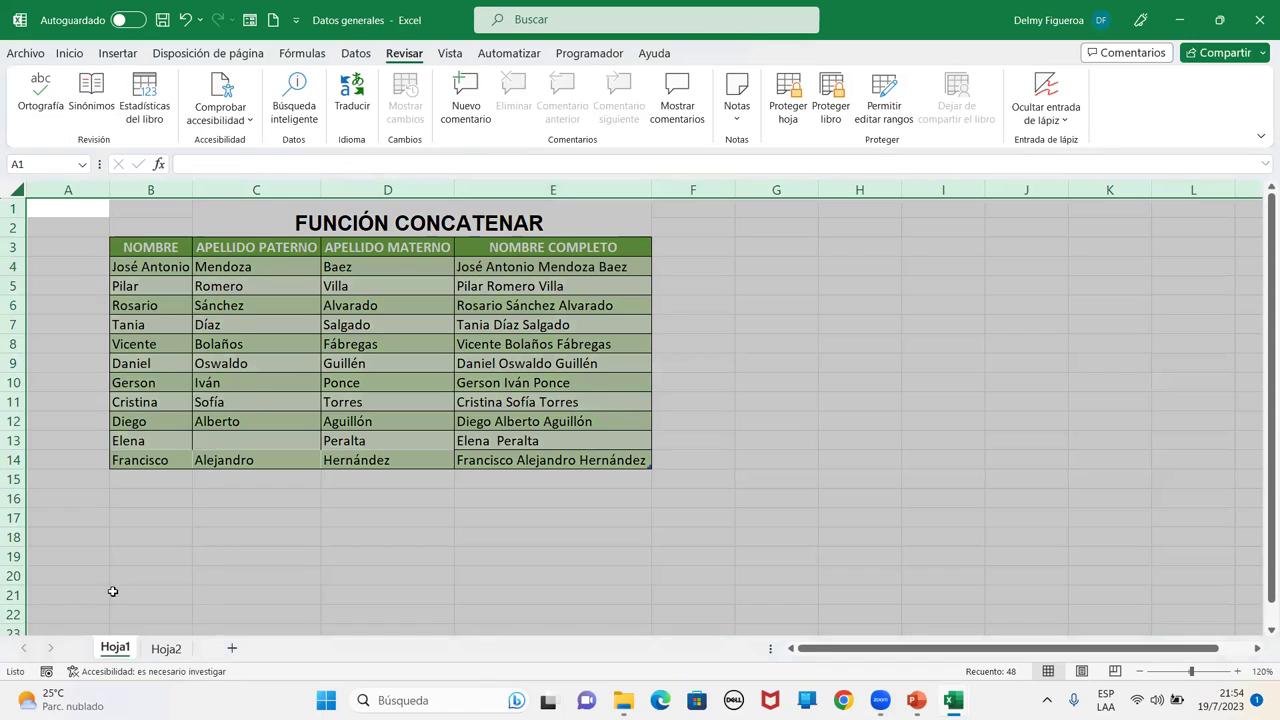
{"action": "left_click", "coordinate": [26, 320]}
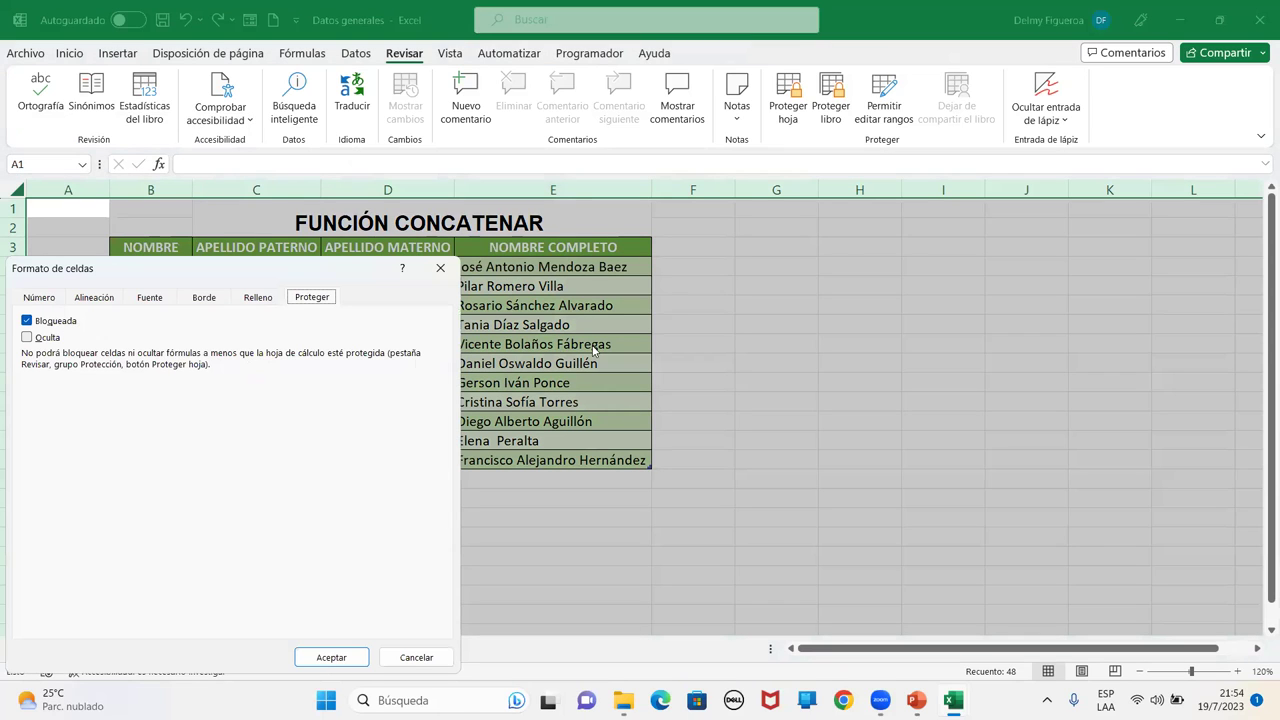
{"action": "left_click", "coordinate": [416, 657]}
{"action": "left_click", "coordinate": [490, 406]}
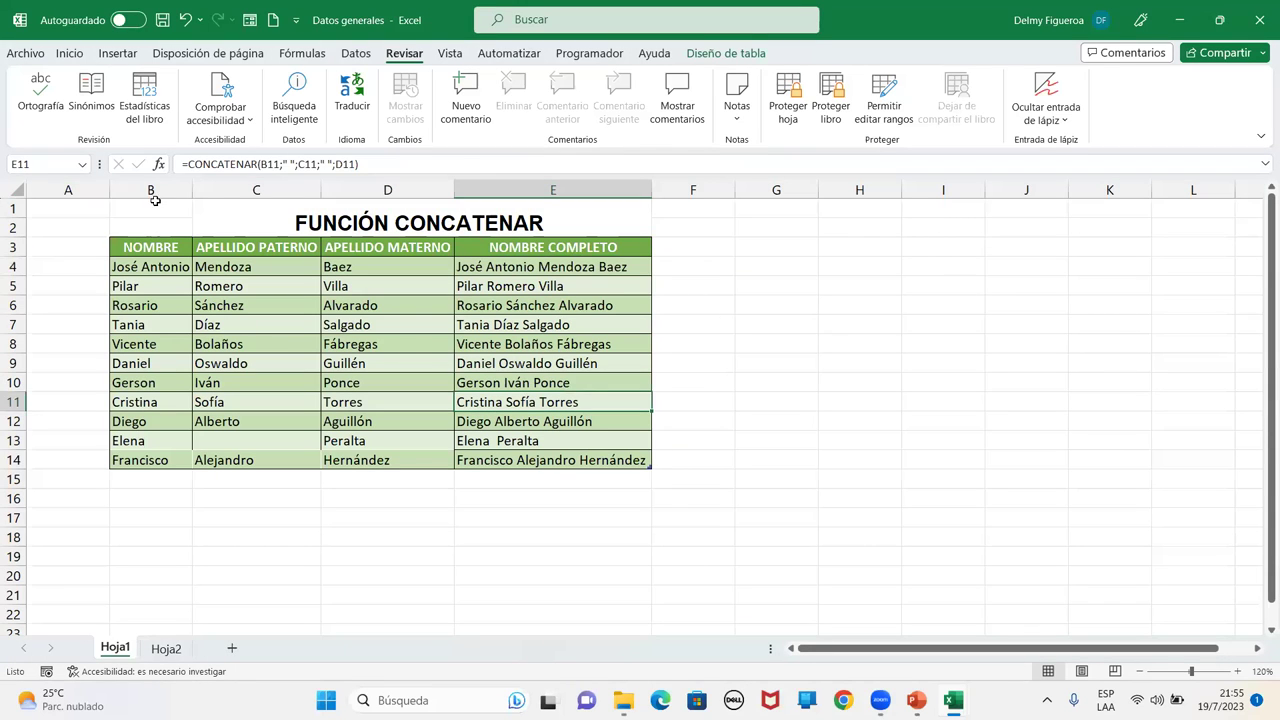
Unlock the table range B1:E14 by clearing Bloqueada in Formato de celdas
{"action": "left_click_drag", "start_coordinate": [155, 200], "coordinate": [546, 456]}
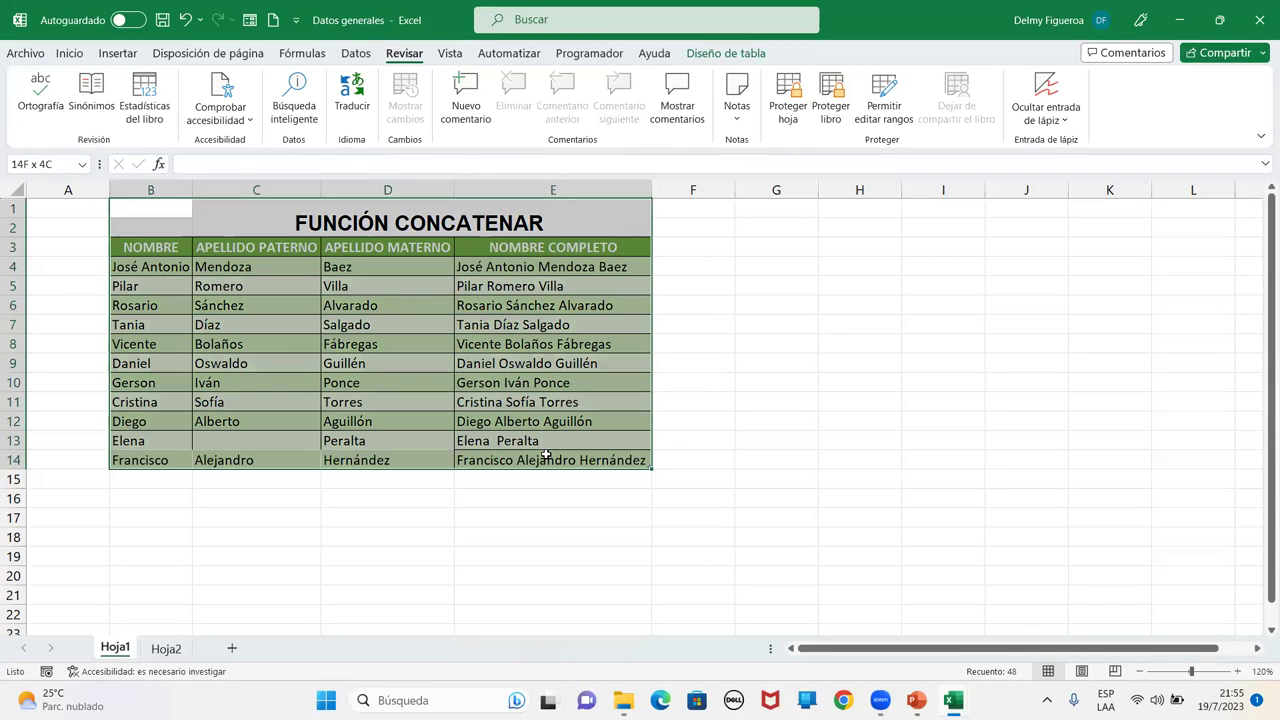
{"action": "right_click", "coordinate": [565, 362]}
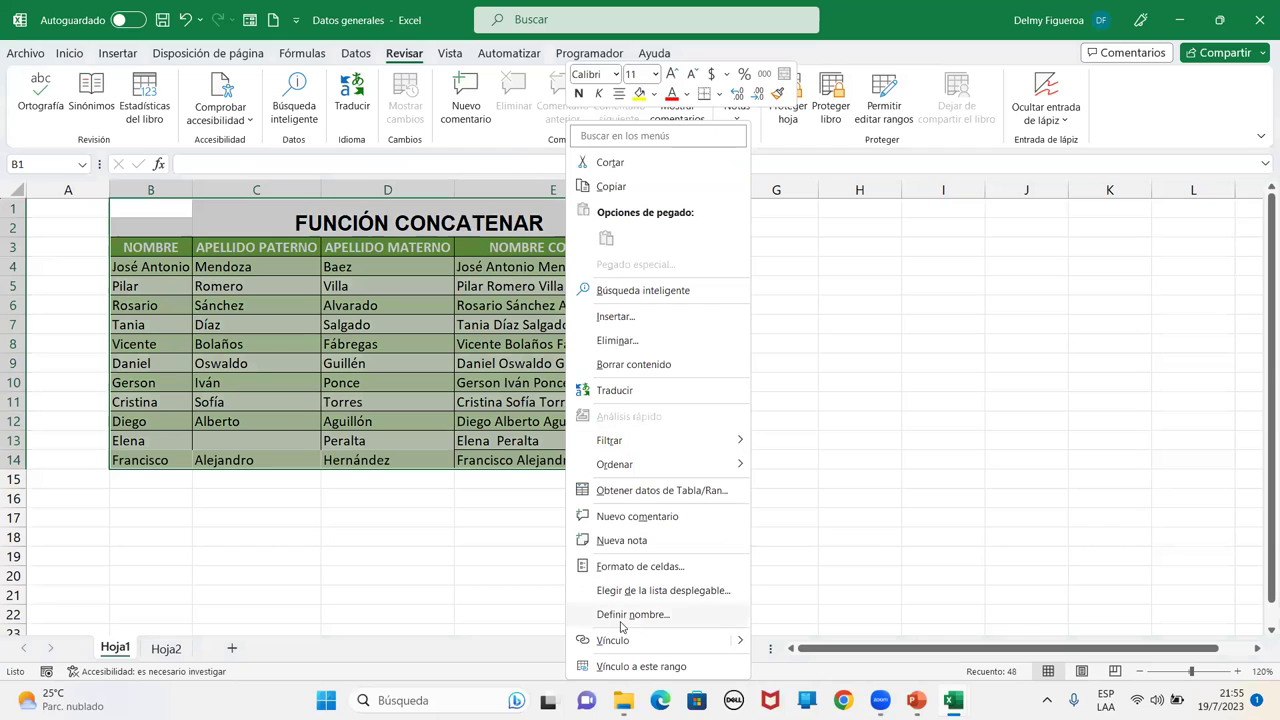
{"action": "left_click", "coordinate": [664, 572]}
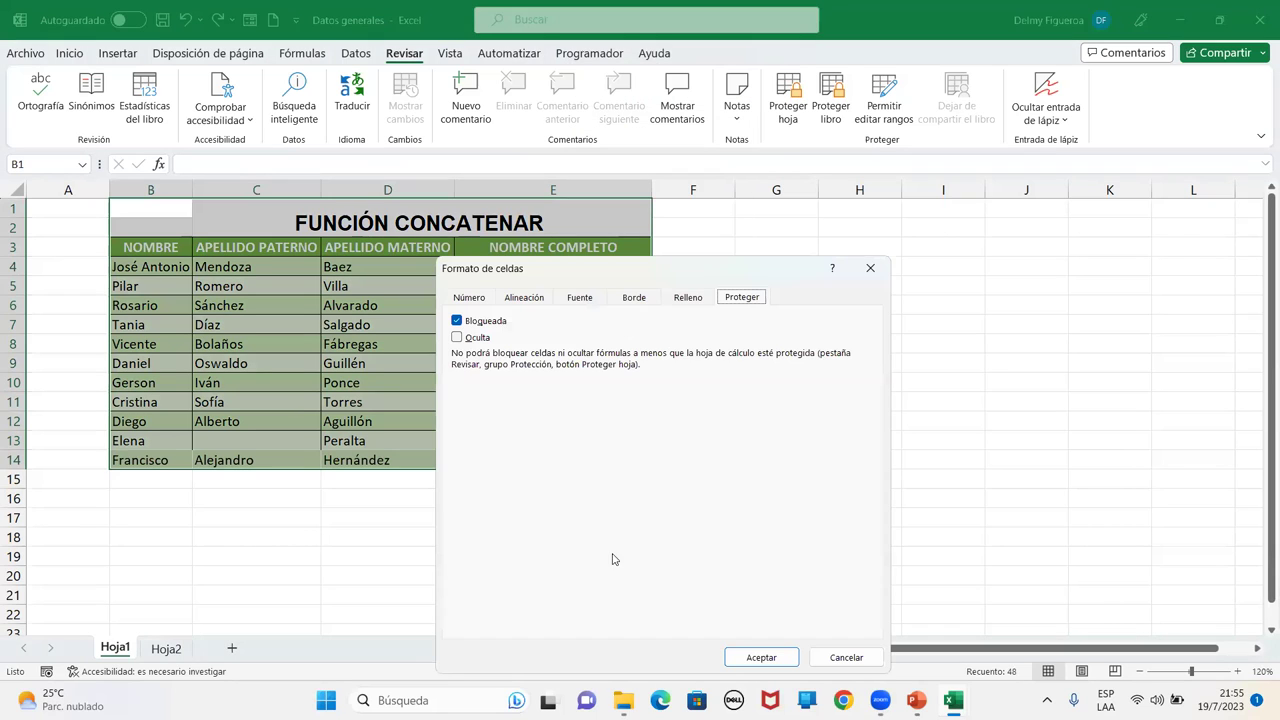
{"action": "left_click", "coordinate": [457, 322]}
{"action": "left_click", "coordinate": [761, 657]}
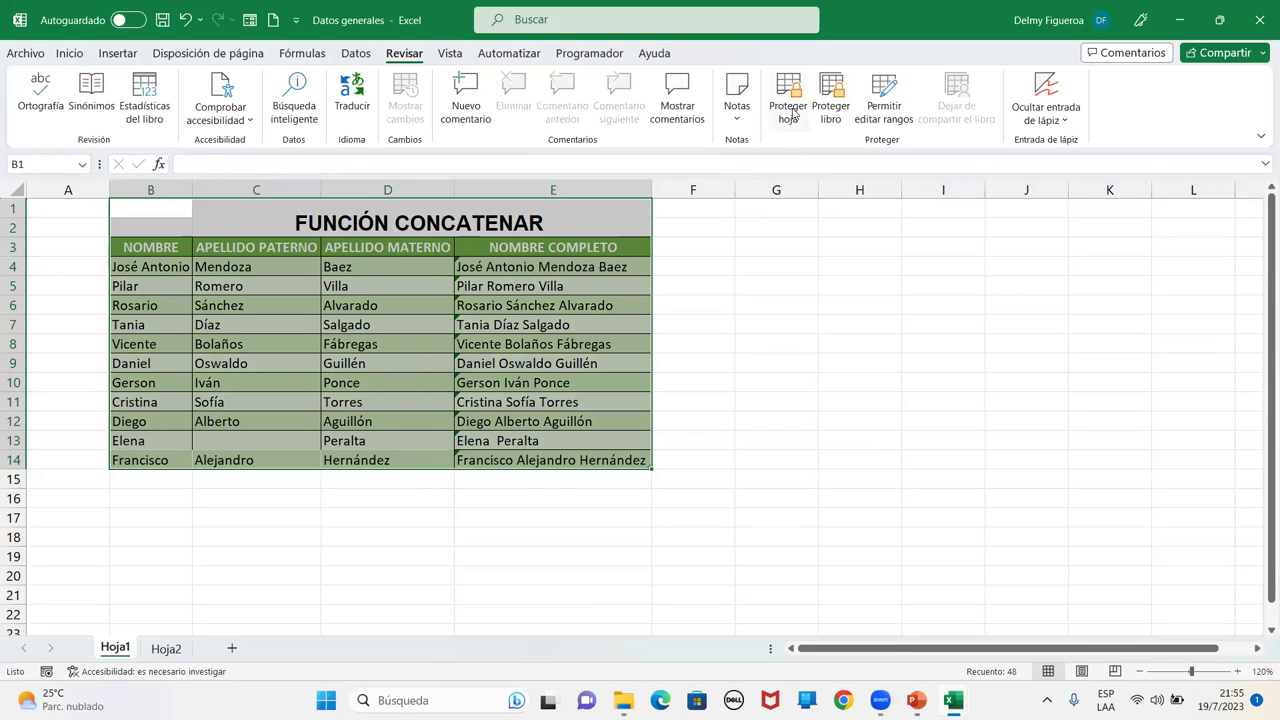
Protect Hoja1 with a confirmed password, then select G8
{"action": "left_click", "coordinate": [790, 110]}
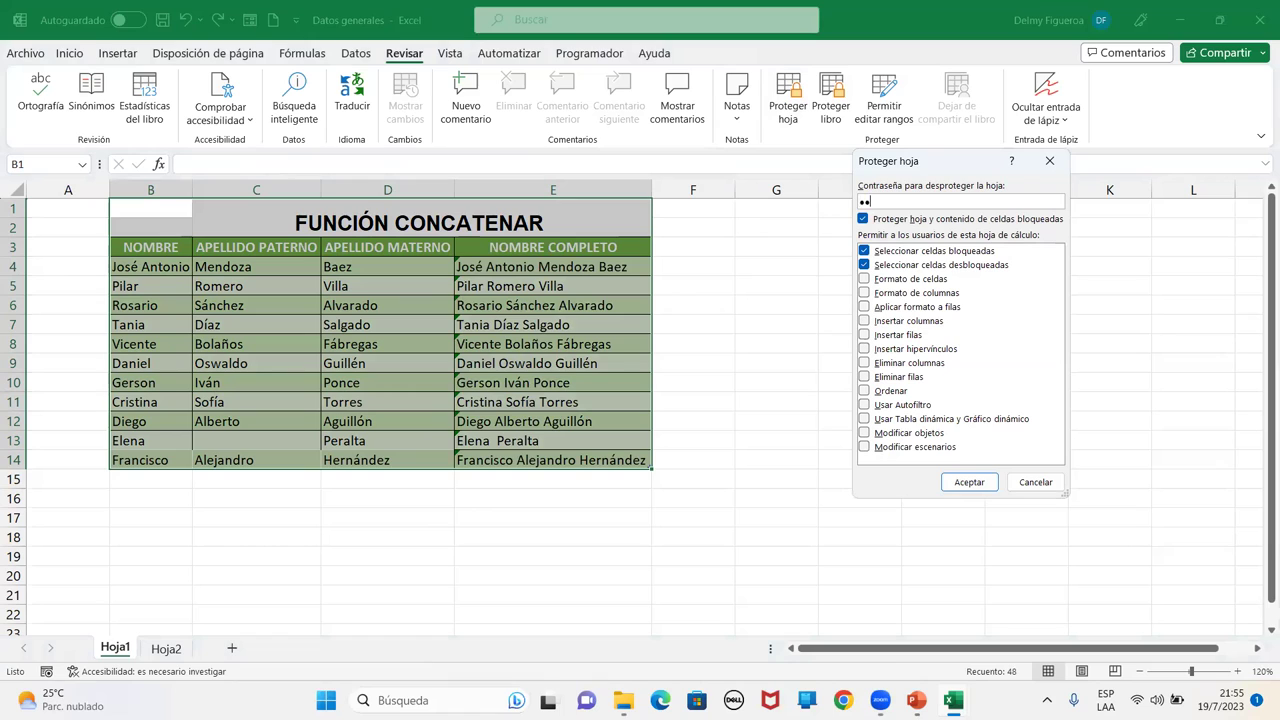
{"action": "left_click", "coordinate": [969, 482]}
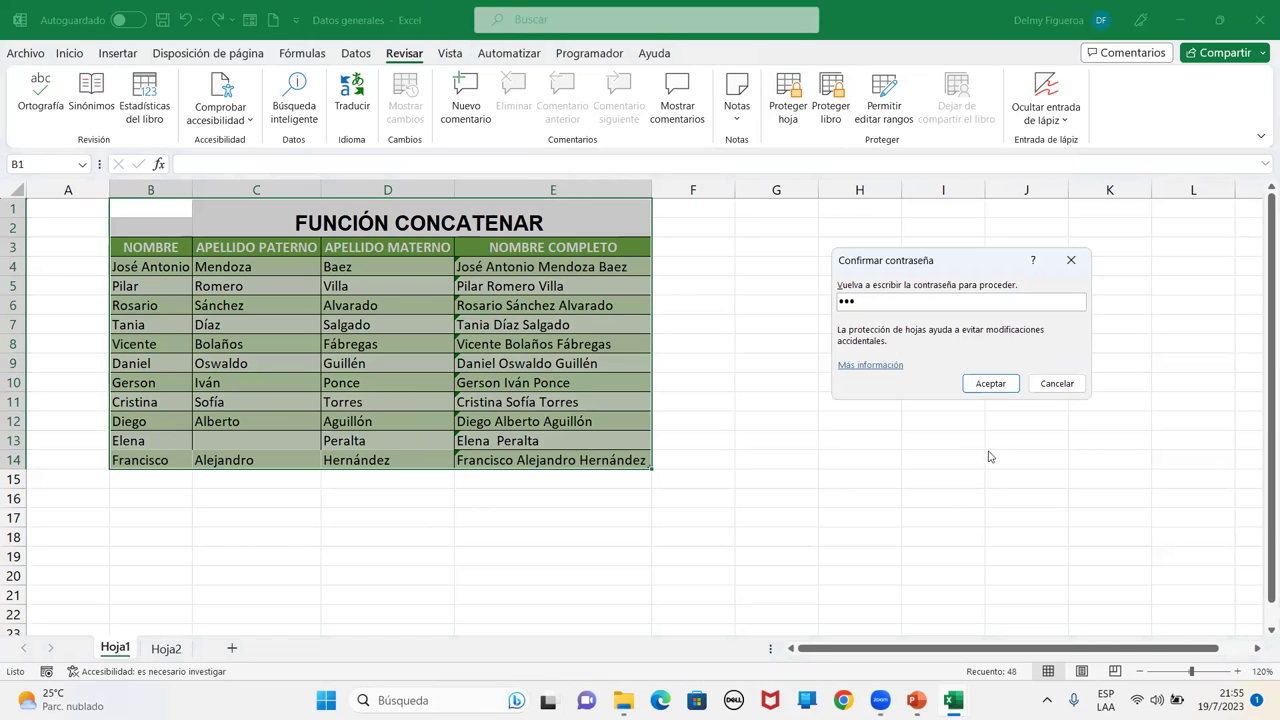
{"action": "left_click", "coordinate": [991, 383]}
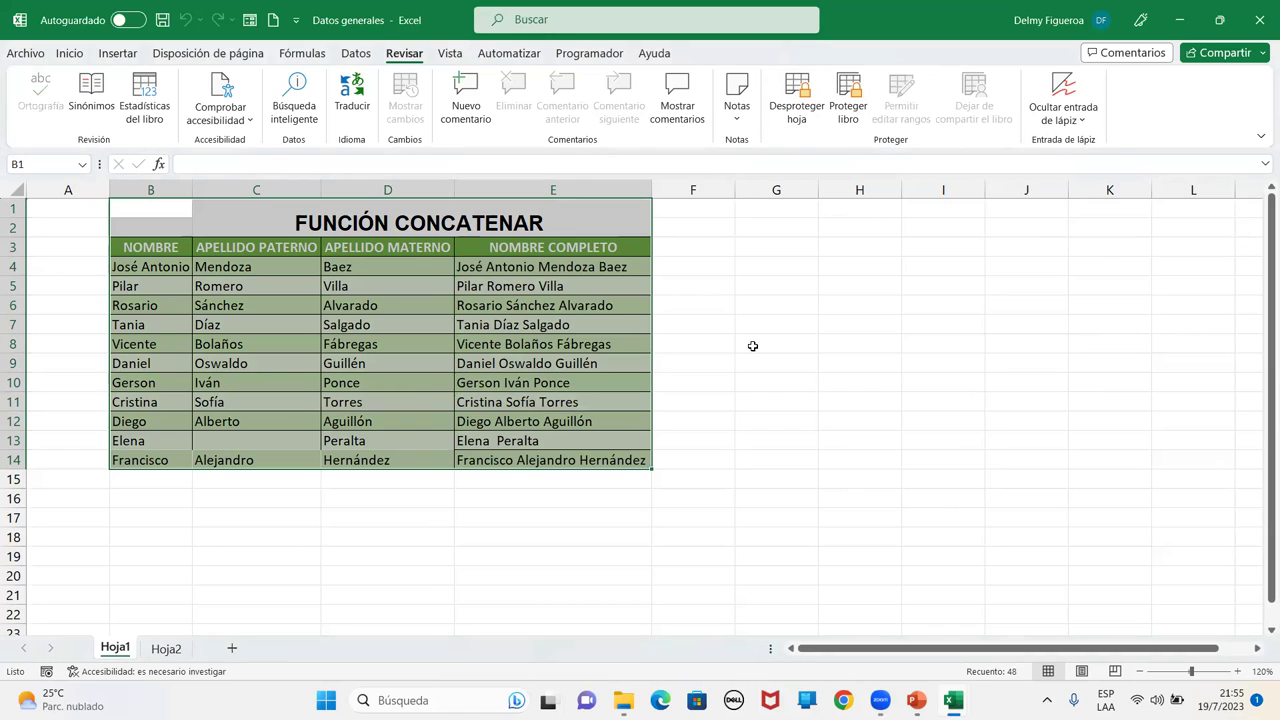
{"action": "left_click", "coordinate": [748, 346]}
{"action": "key", "text": "Delete"}
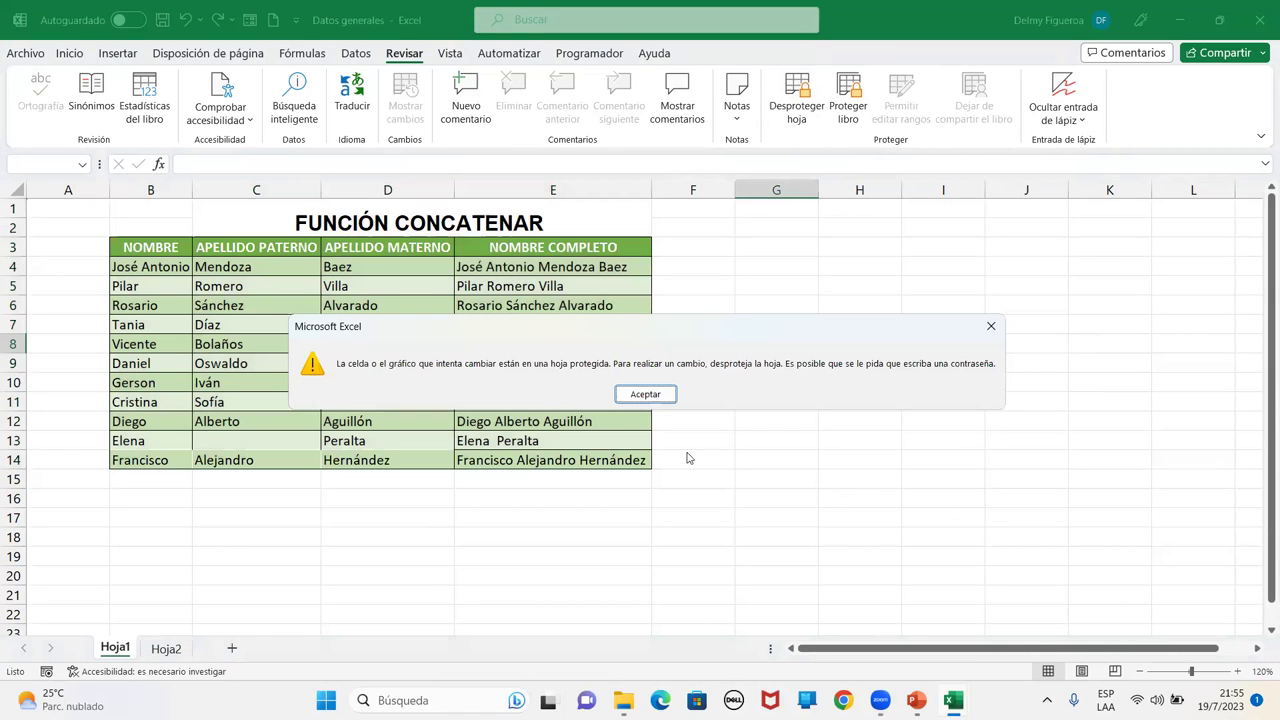
{"action": "left_click", "coordinate": [645, 392]}
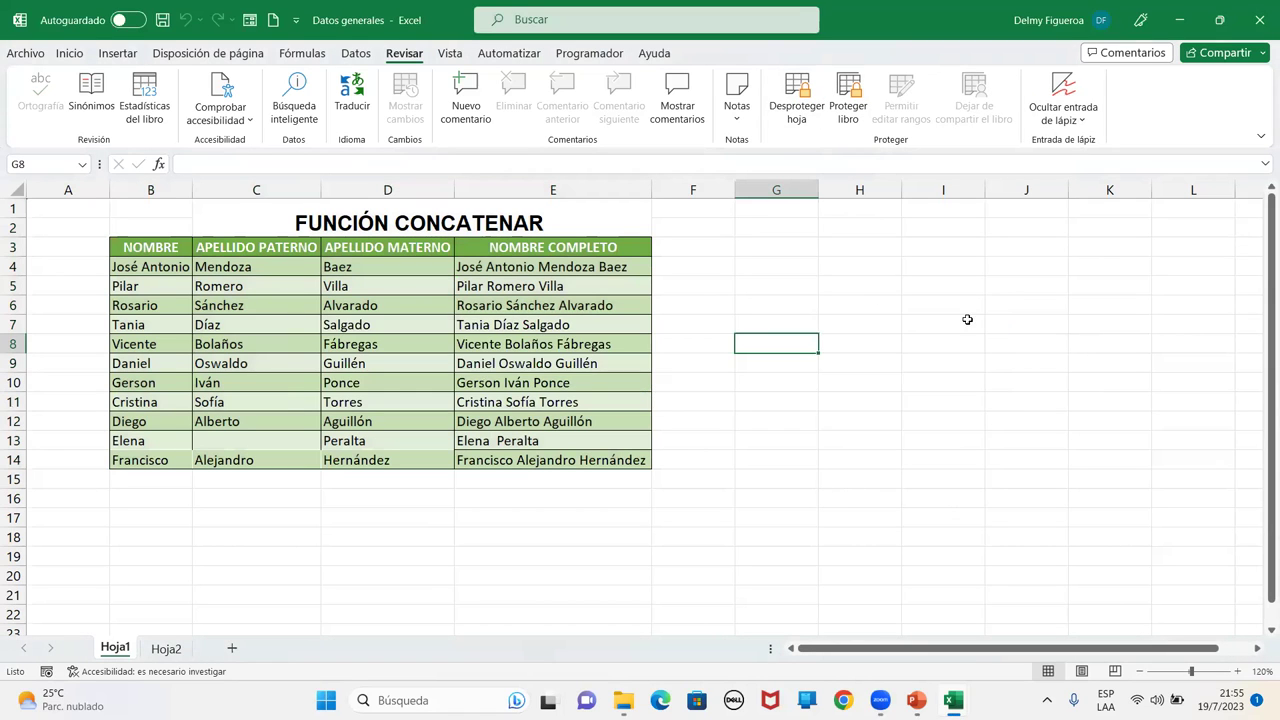
{"action": "left_click", "coordinate": [260, 445]}
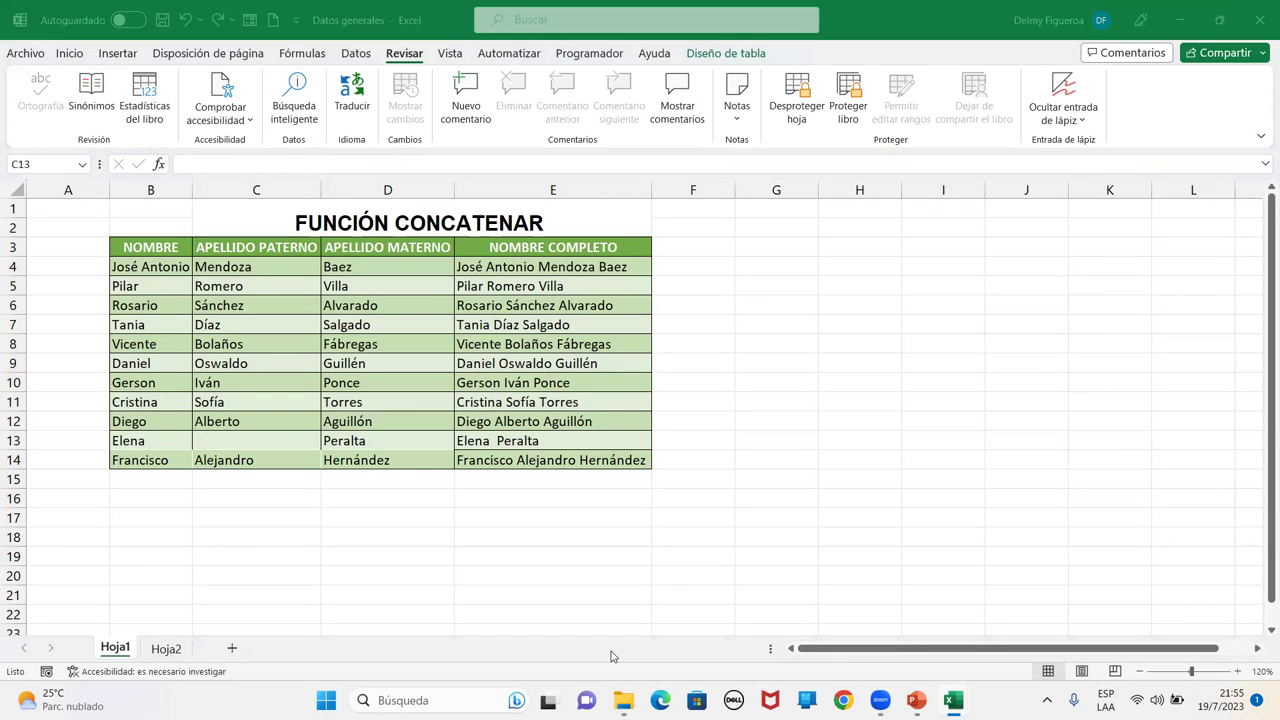
{"action": "left_click", "coordinate": [175, 439]}
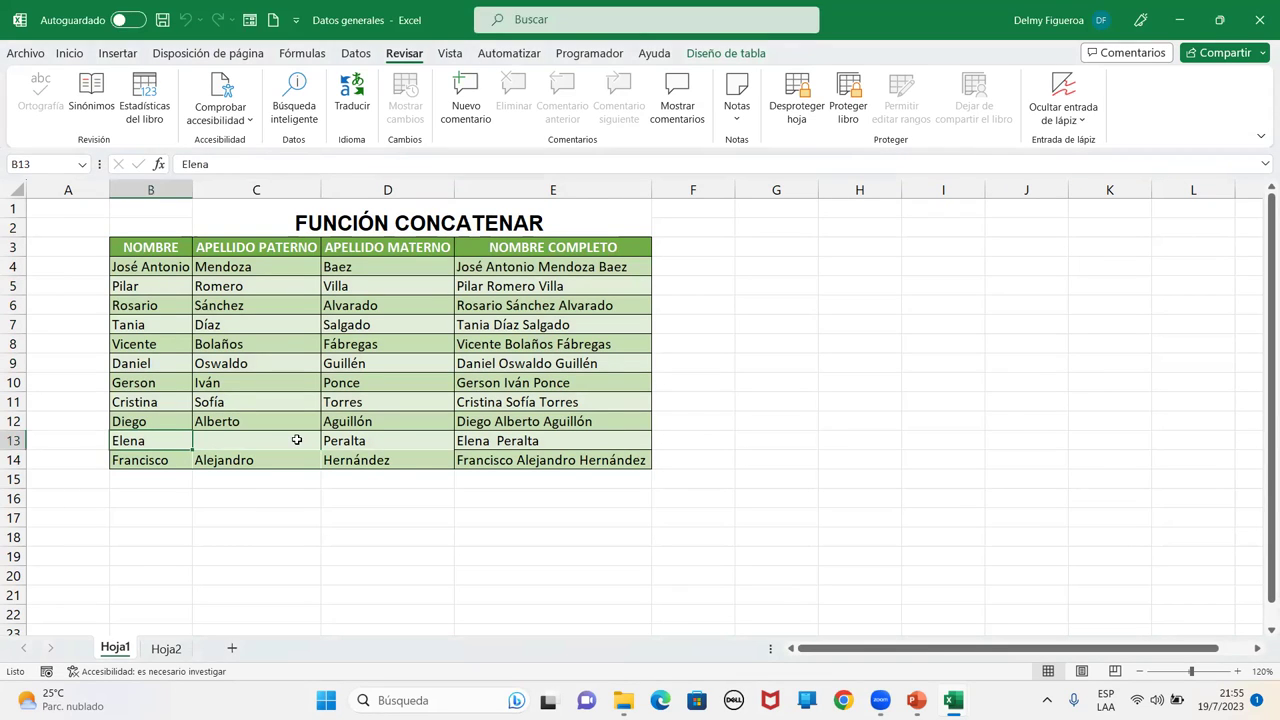
{"action": "left_click", "coordinate": [260, 162]}
{"action": "type", "text": "Mar"}
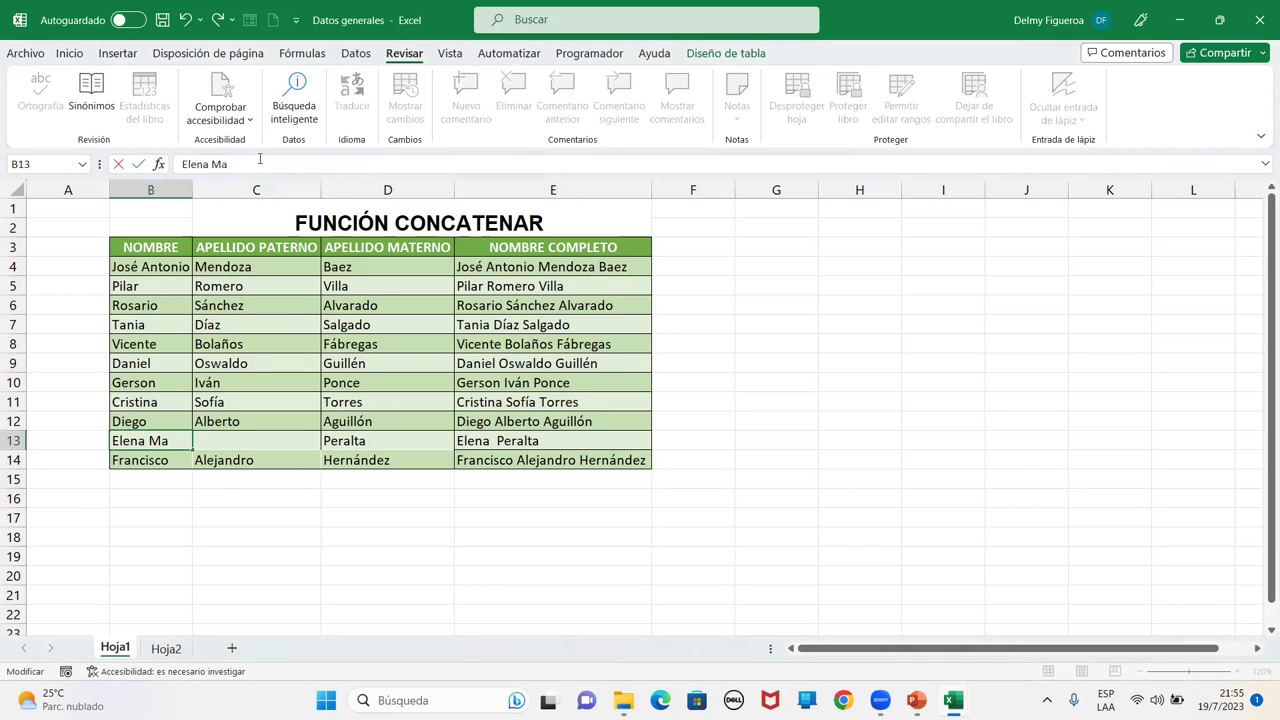
{"action": "type", "text": "isol"}
{"action": "key", "text": "Return"}
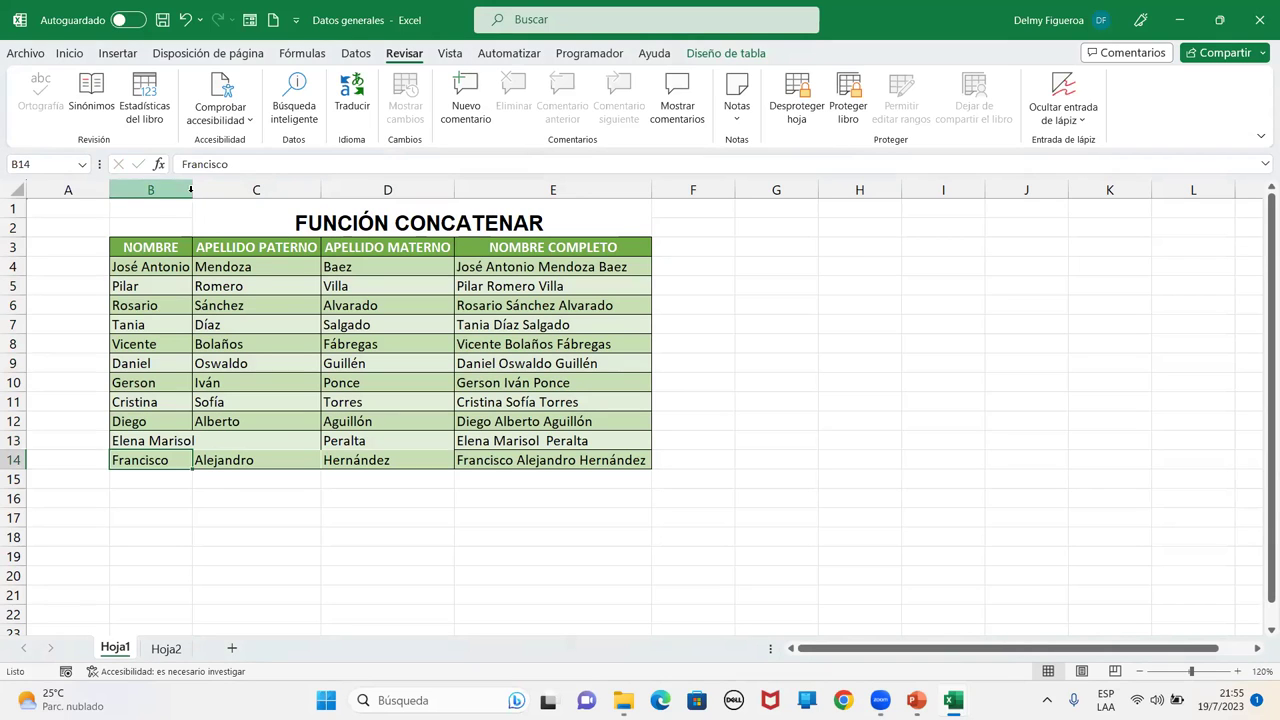
Check which column B formatting options the sheet protection still allows
{"action": "left_click", "coordinate": [155, 190]}
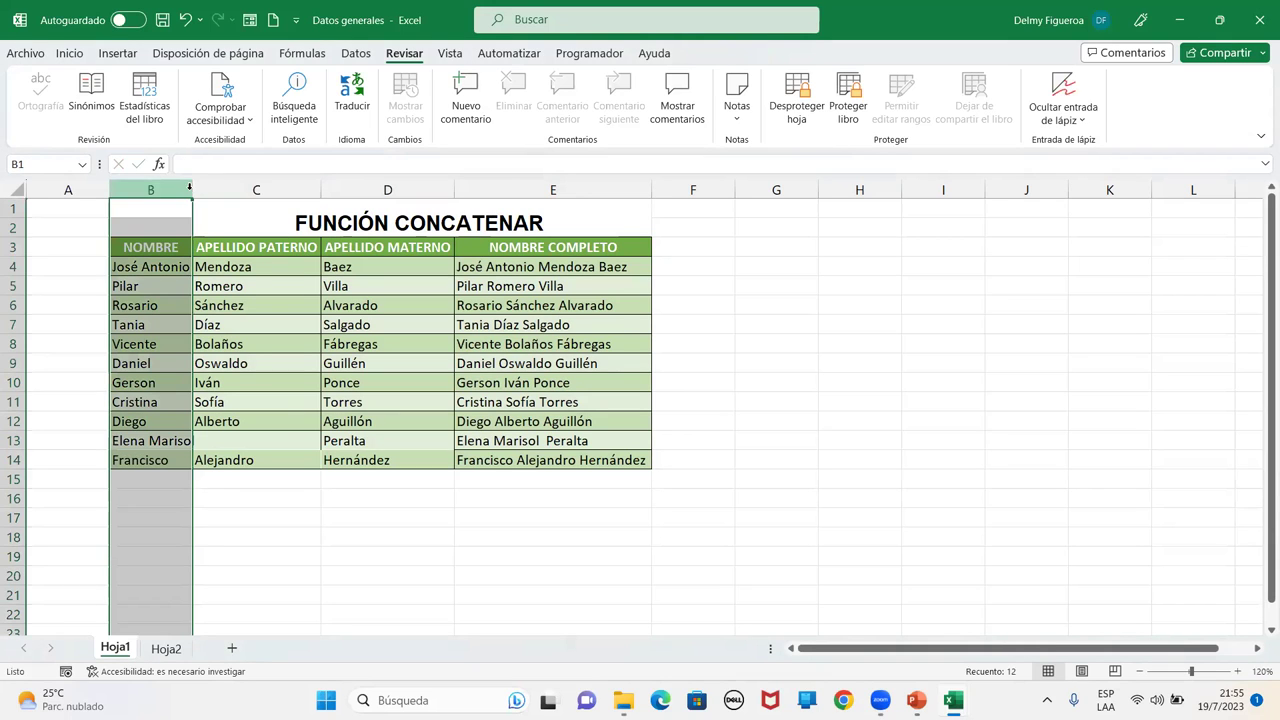
{"action": "key", "text": "Right"}
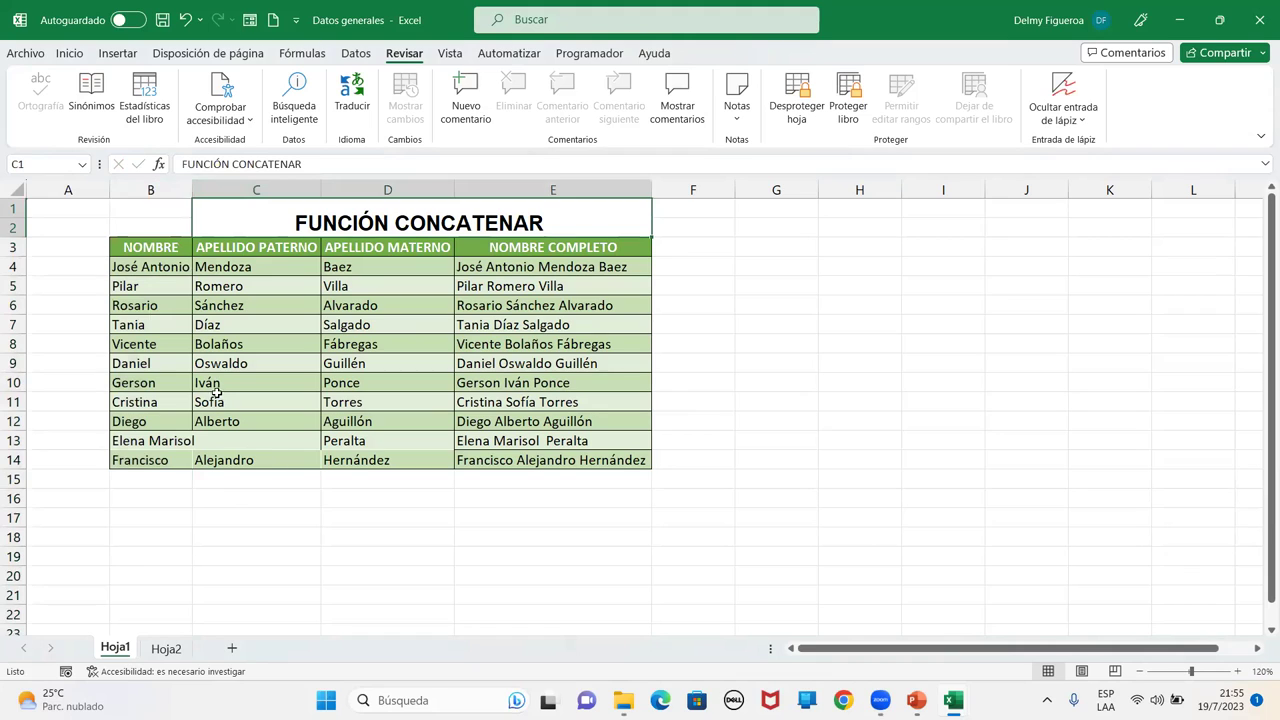
{"action": "left_click", "coordinate": [274, 468]}
{"action": "left_click", "coordinate": [270, 476]}
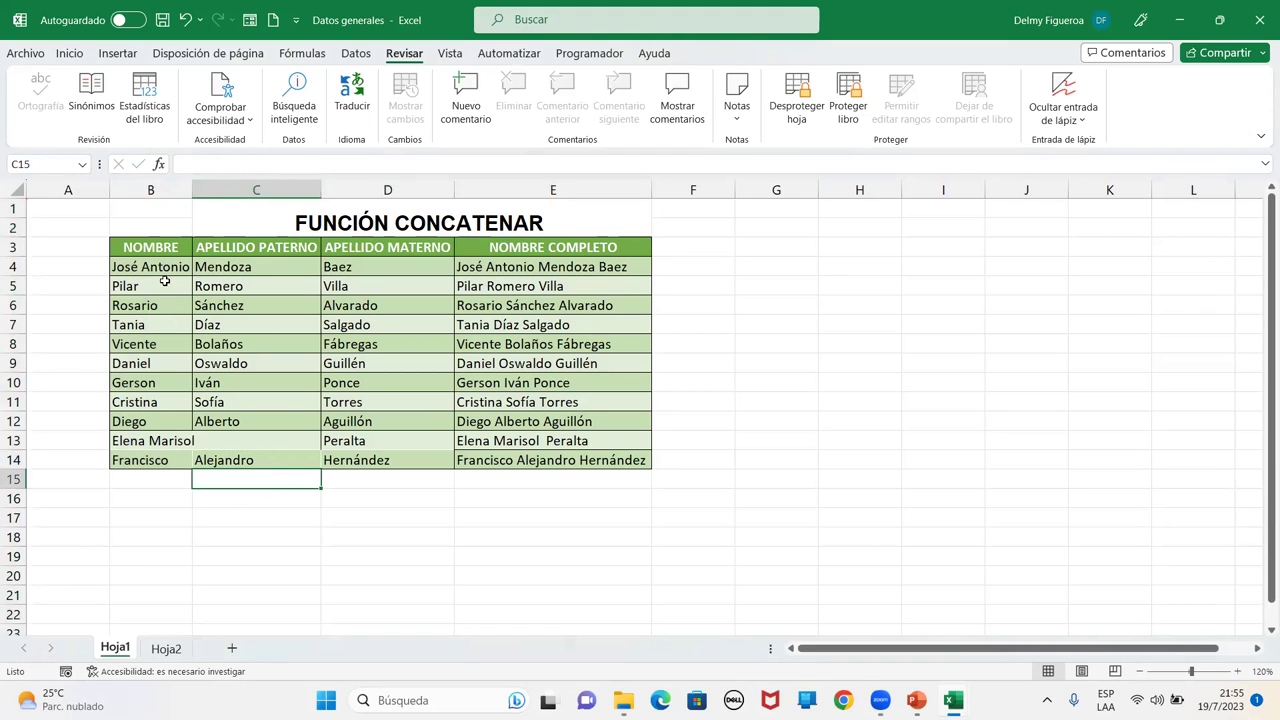
{"action": "left_click", "coordinate": [190, 188]}
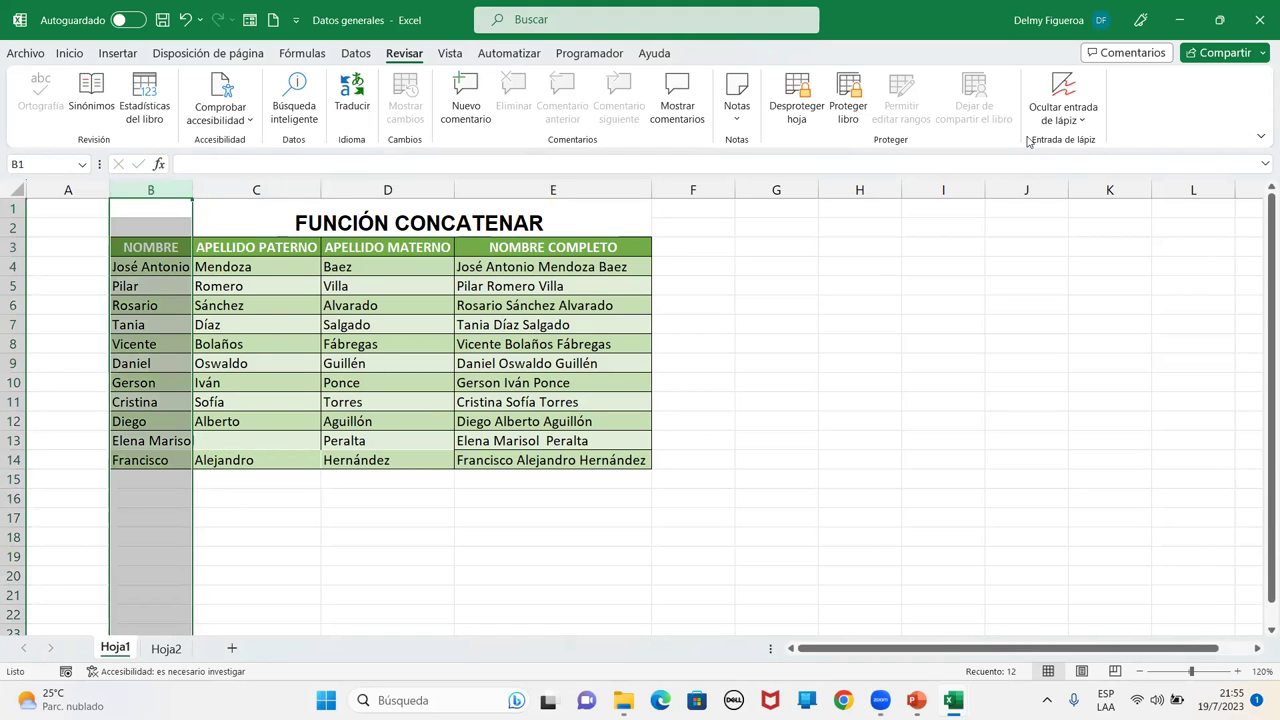
{"action": "left_click", "coordinate": [74, 56]}
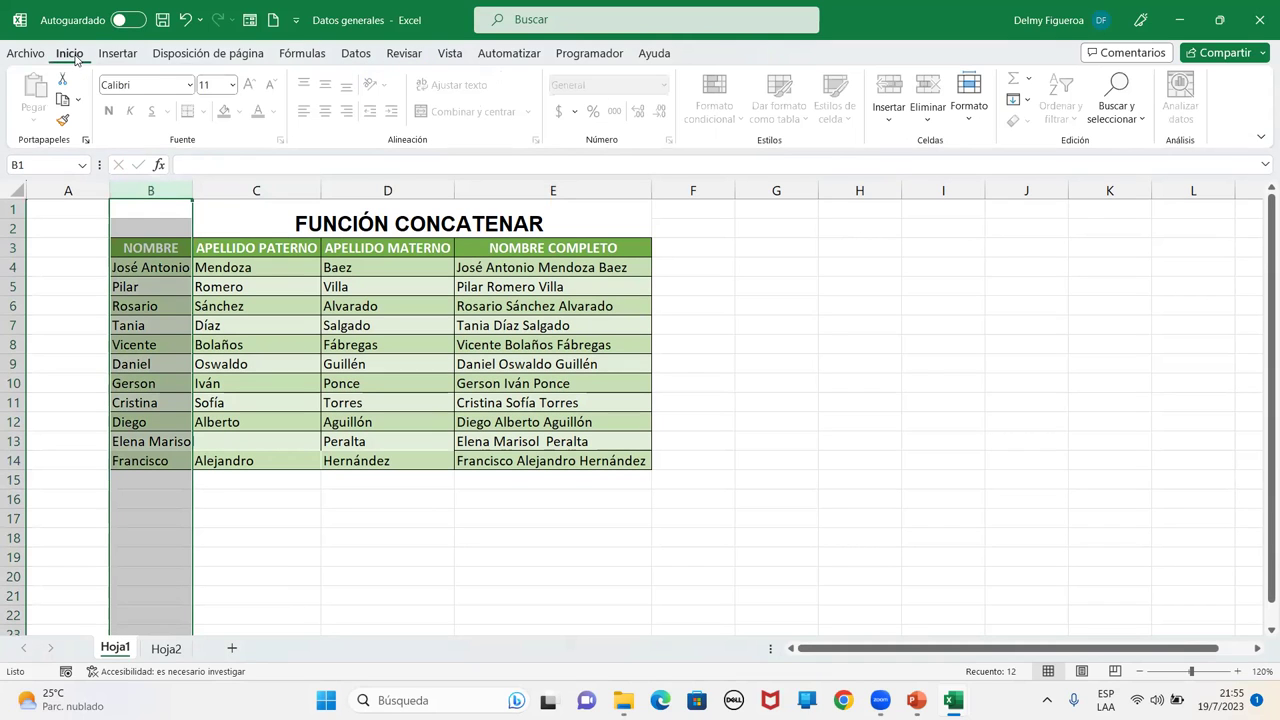
{"action": "left_click", "coordinate": [966, 125]}
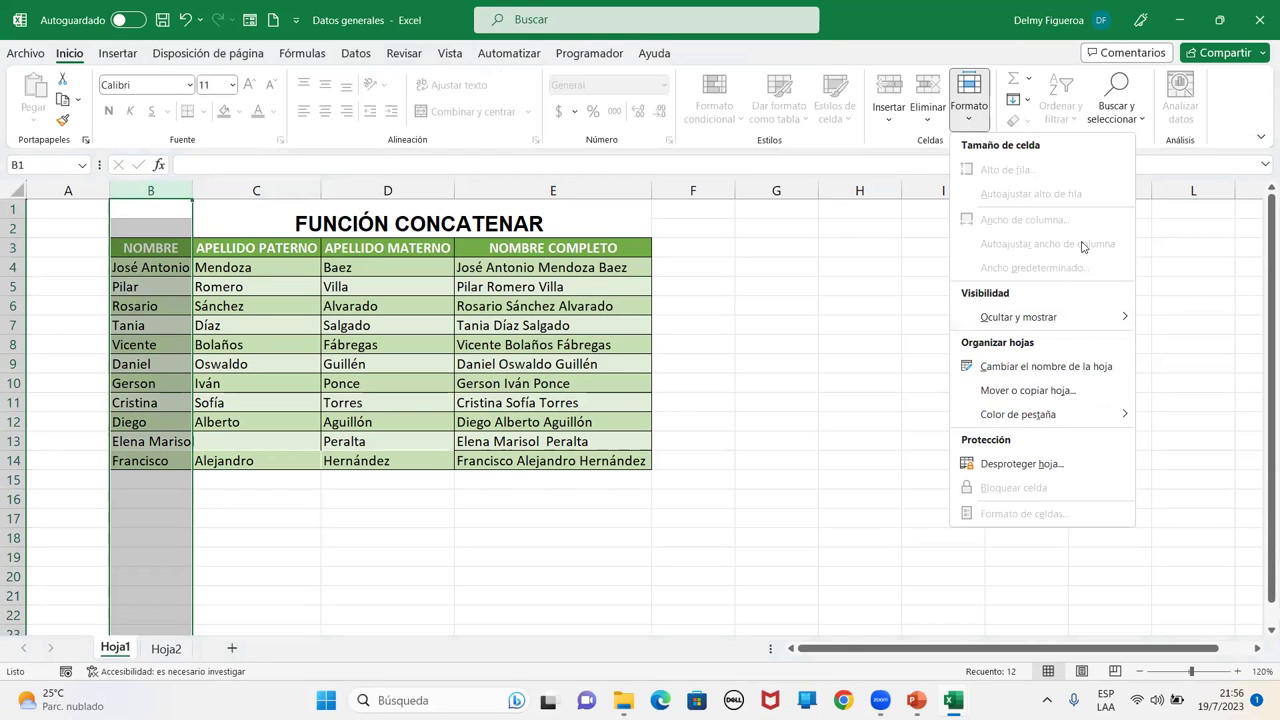
{"action": "mouse_move", "coordinate": [1018, 317]}
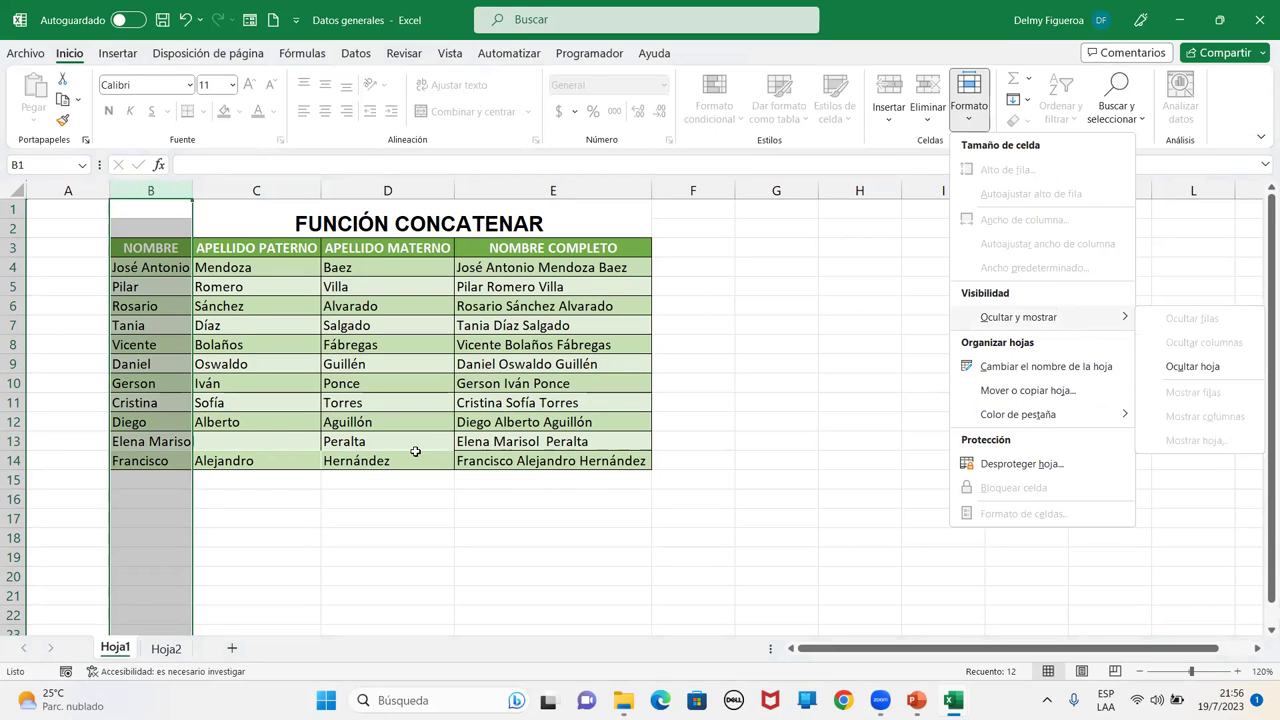
{"action": "left_click", "coordinate": [285, 441]}
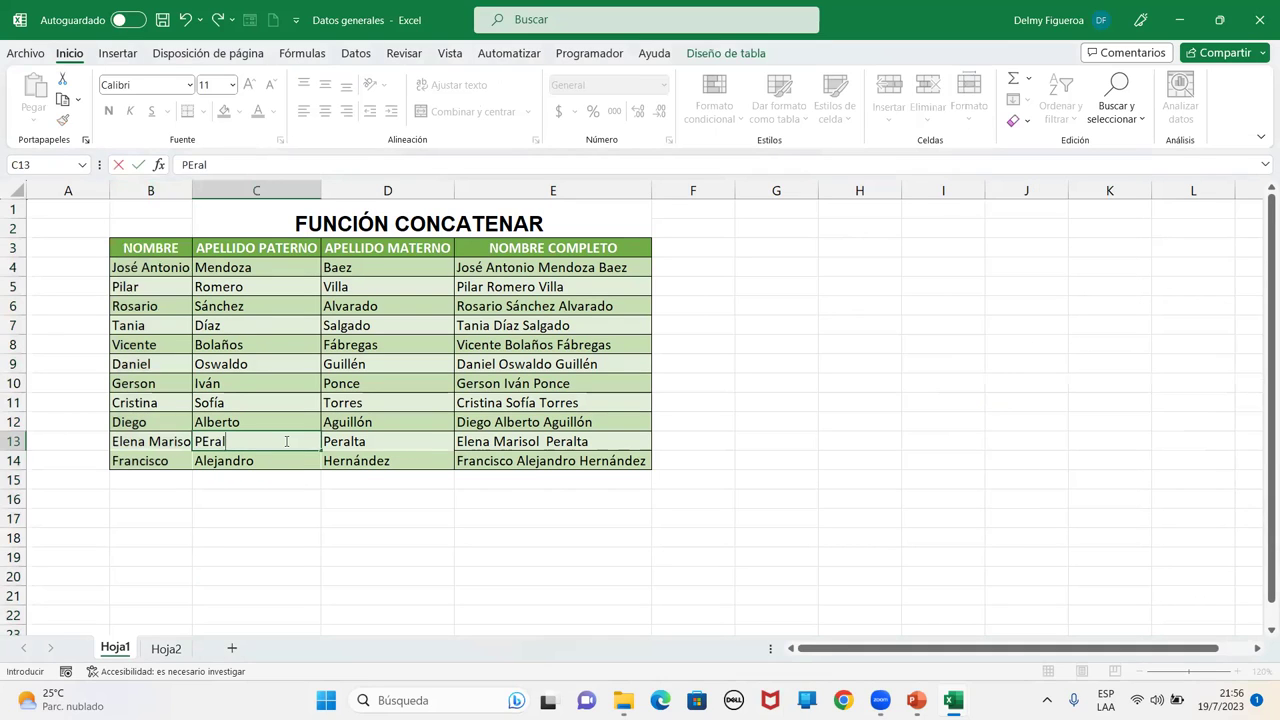
{"action": "key", "text": "Tab"}
{"action": "key", "text": "Return"}
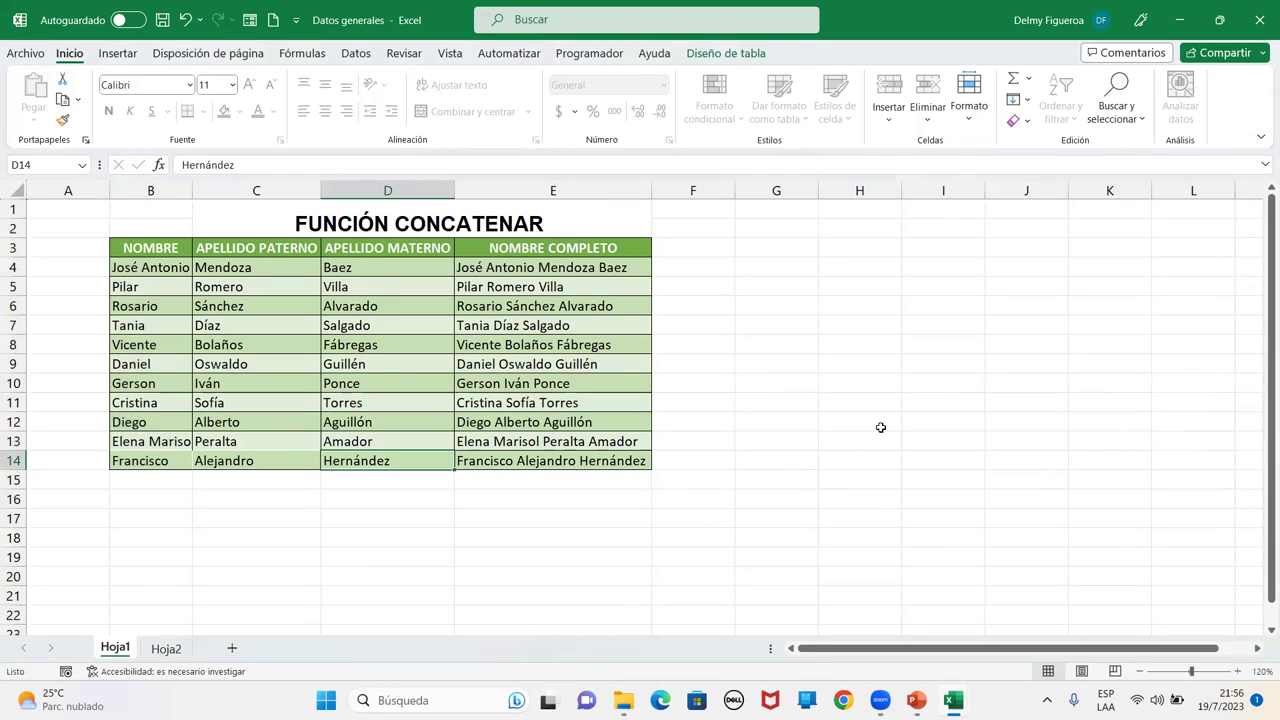
Try editing locked cells H12 and D19 and dismiss both protection warnings
{"action": "left_click", "coordinate": [880, 427]}
{"action": "double_click", "coordinate": [880, 427]}
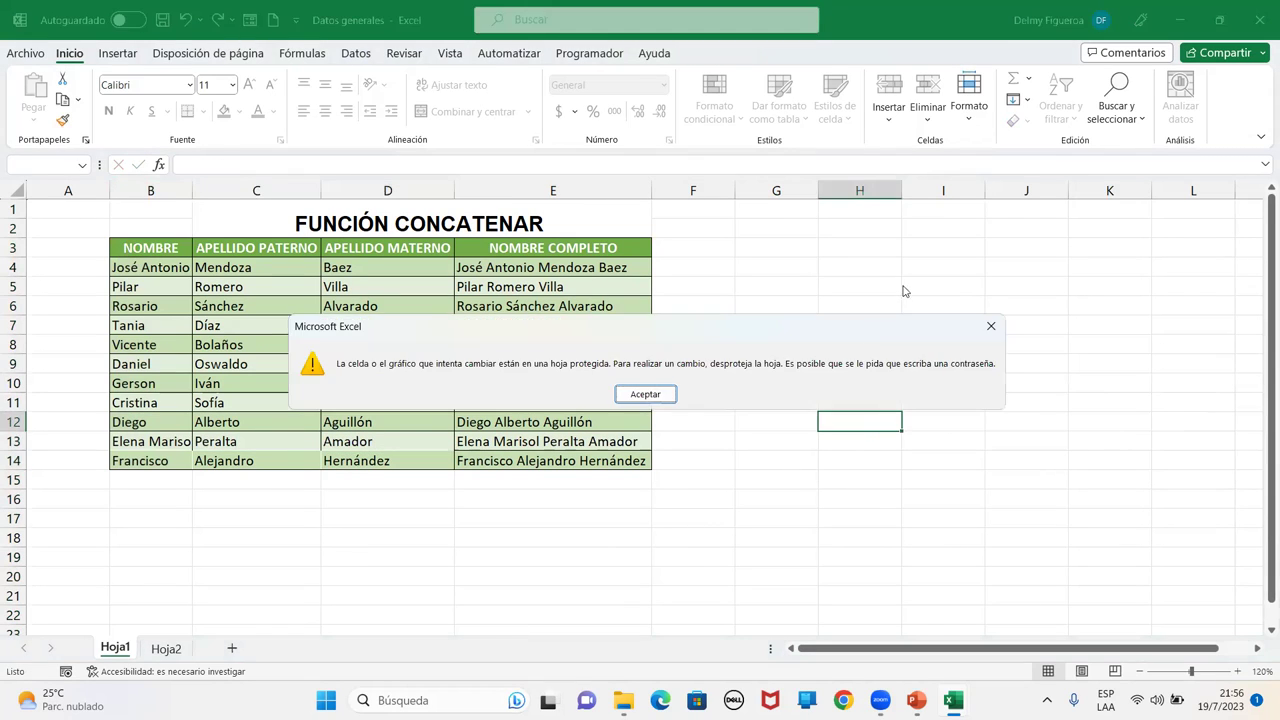
{"action": "left_click", "coordinate": [991, 326]}
{"action": "left_click", "coordinate": [524, 520]}
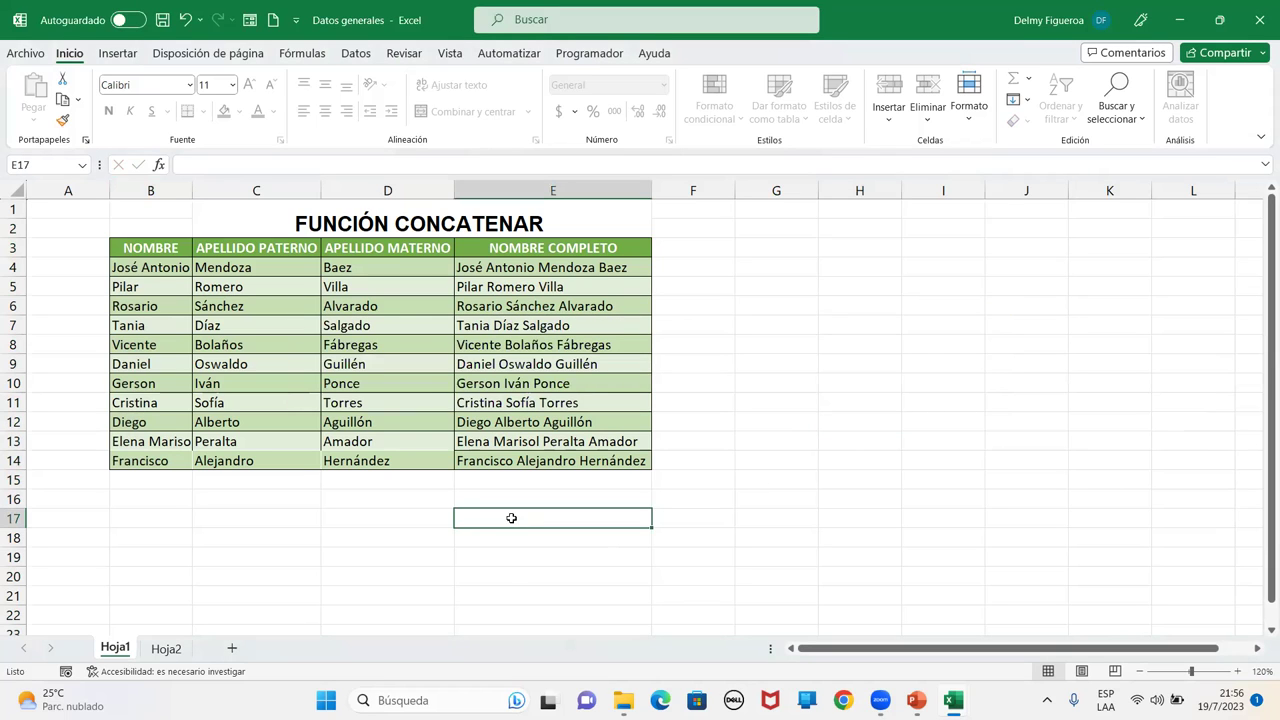
{"action": "double_click", "coordinate": [449, 555]}
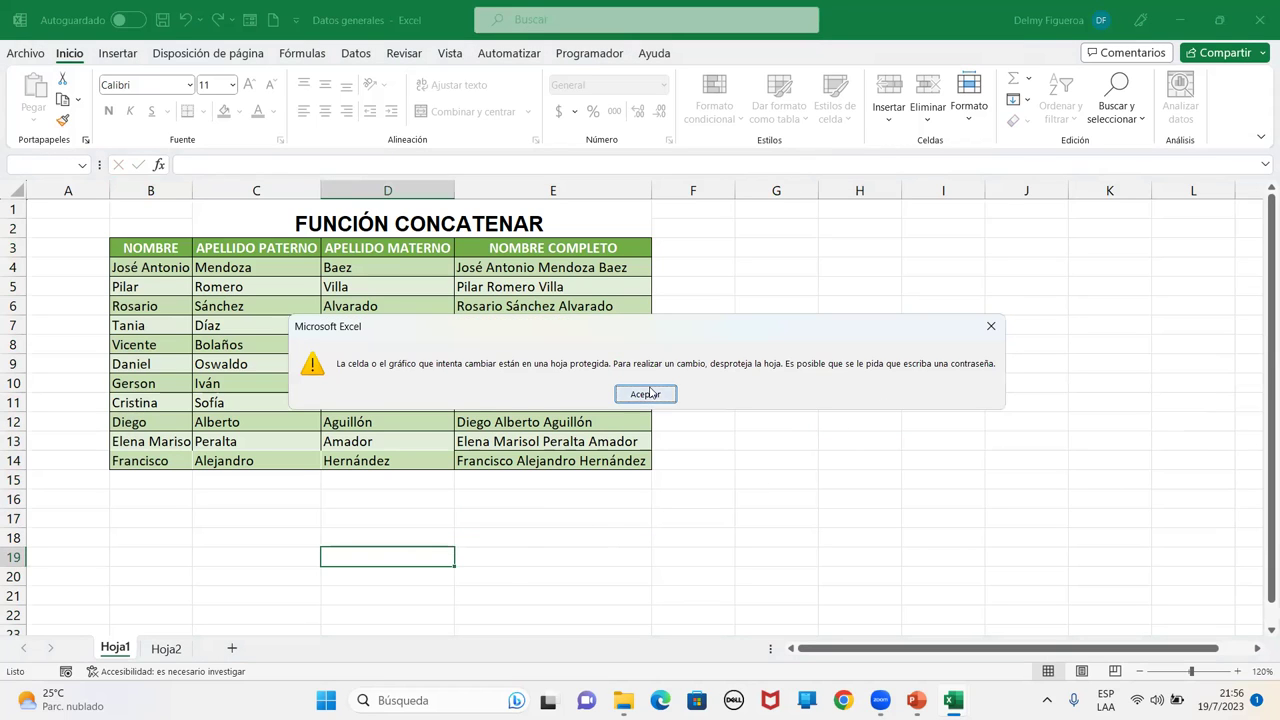
{"action": "left_click", "coordinate": [645, 394]}
{"action": "left_click", "coordinate": [524, 267]}
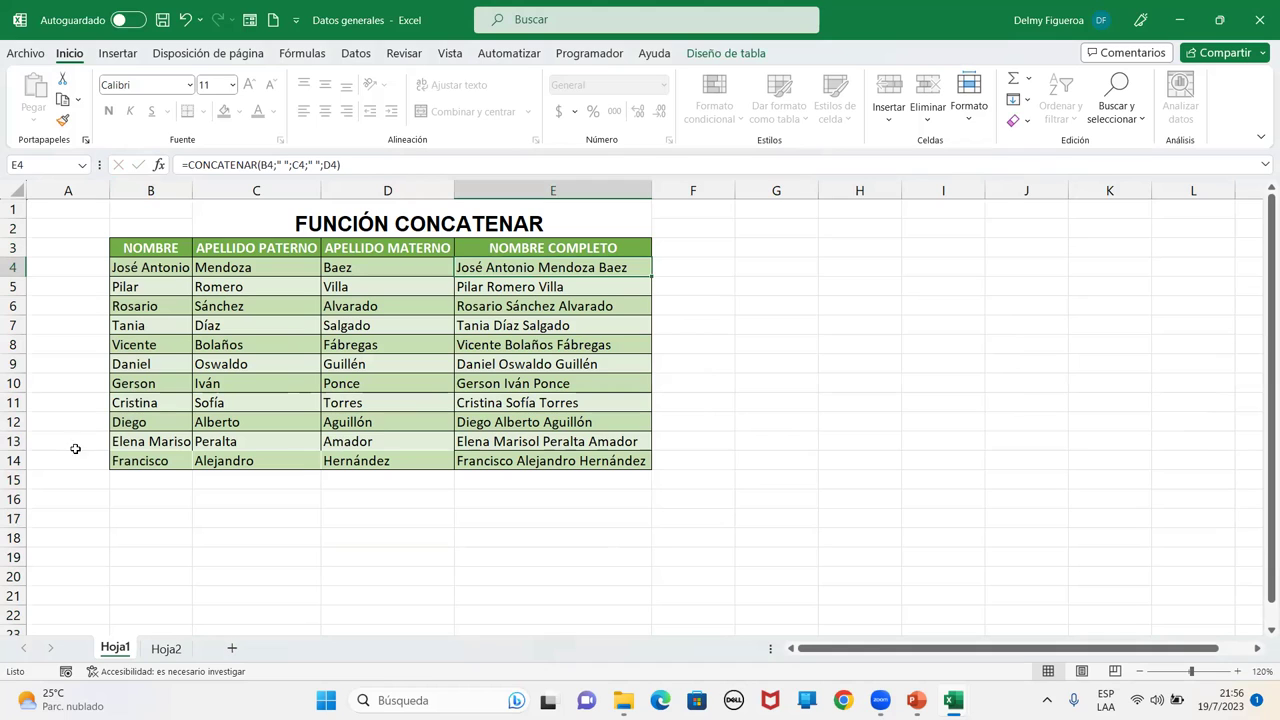
{"action": "right_click", "coordinate": [13, 441]}
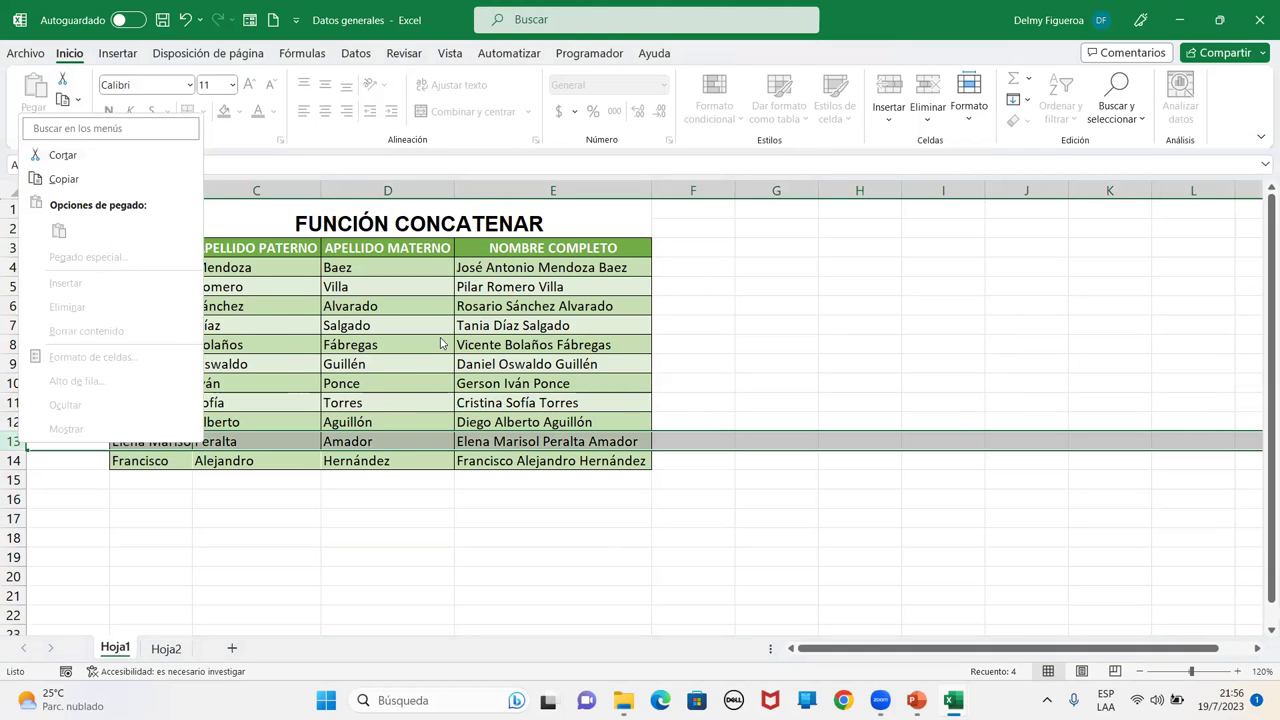
{"action": "key", "text": "Escape"}
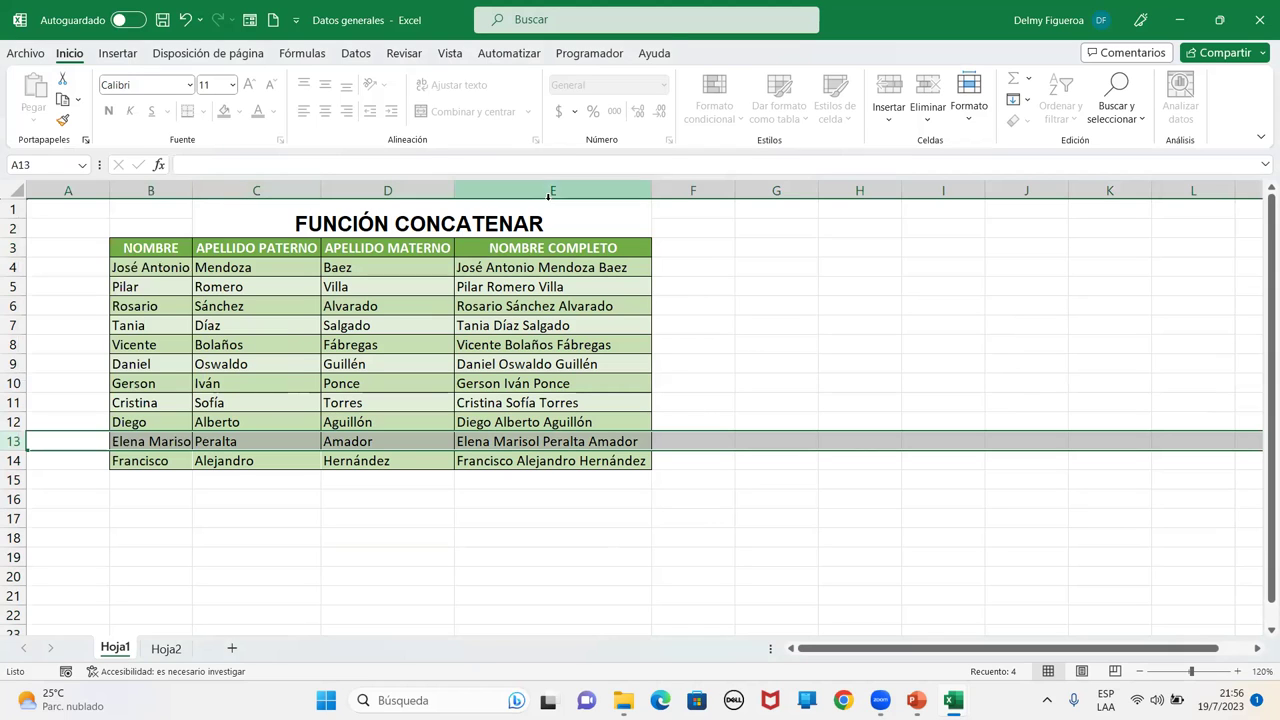
{"action": "left_click", "coordinate": [603, 185]}
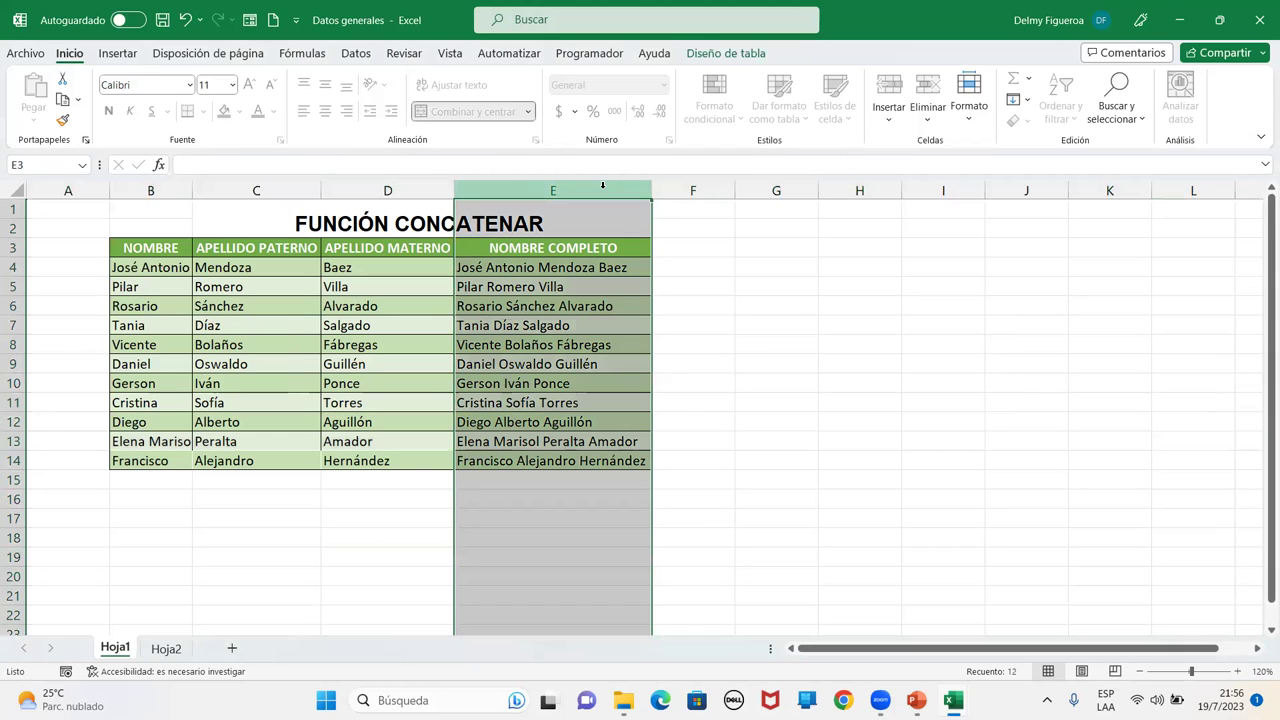
{"action": "right_click", "coordinate": [603, 185]}
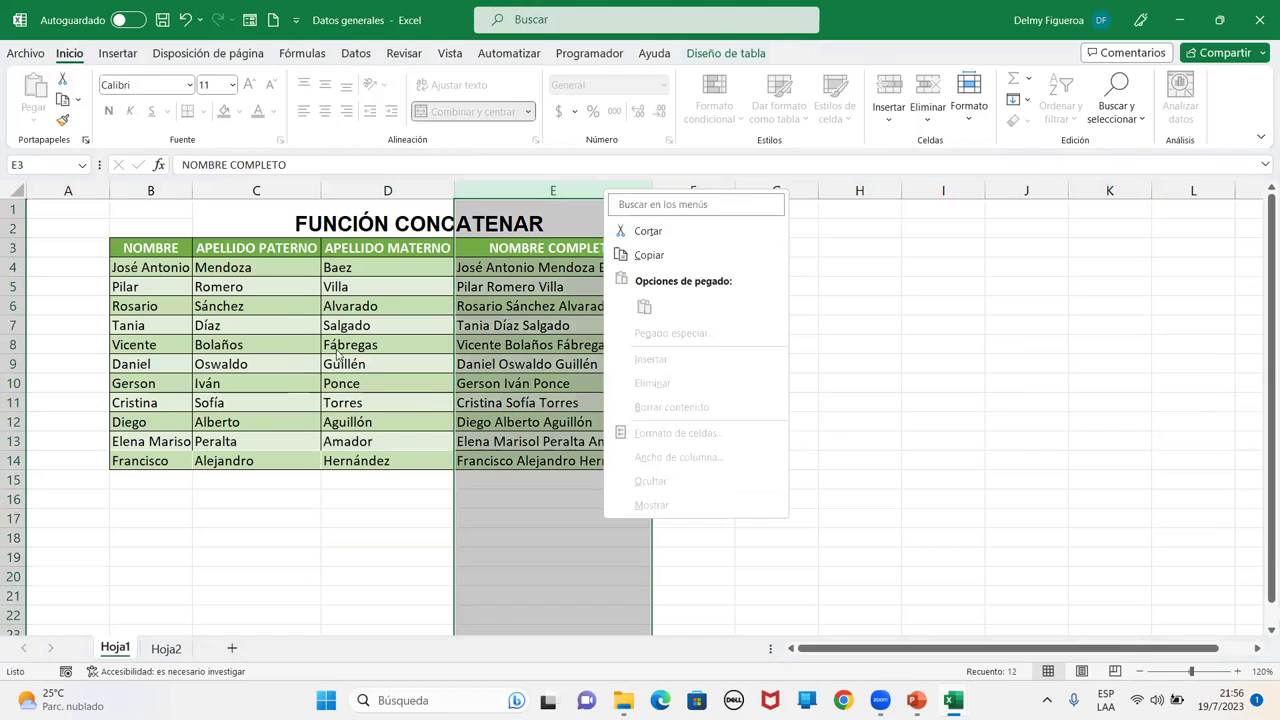
{"action": "key", "text": "Escape"}
{"action": "left_click", "coordinate": [317, 517]}
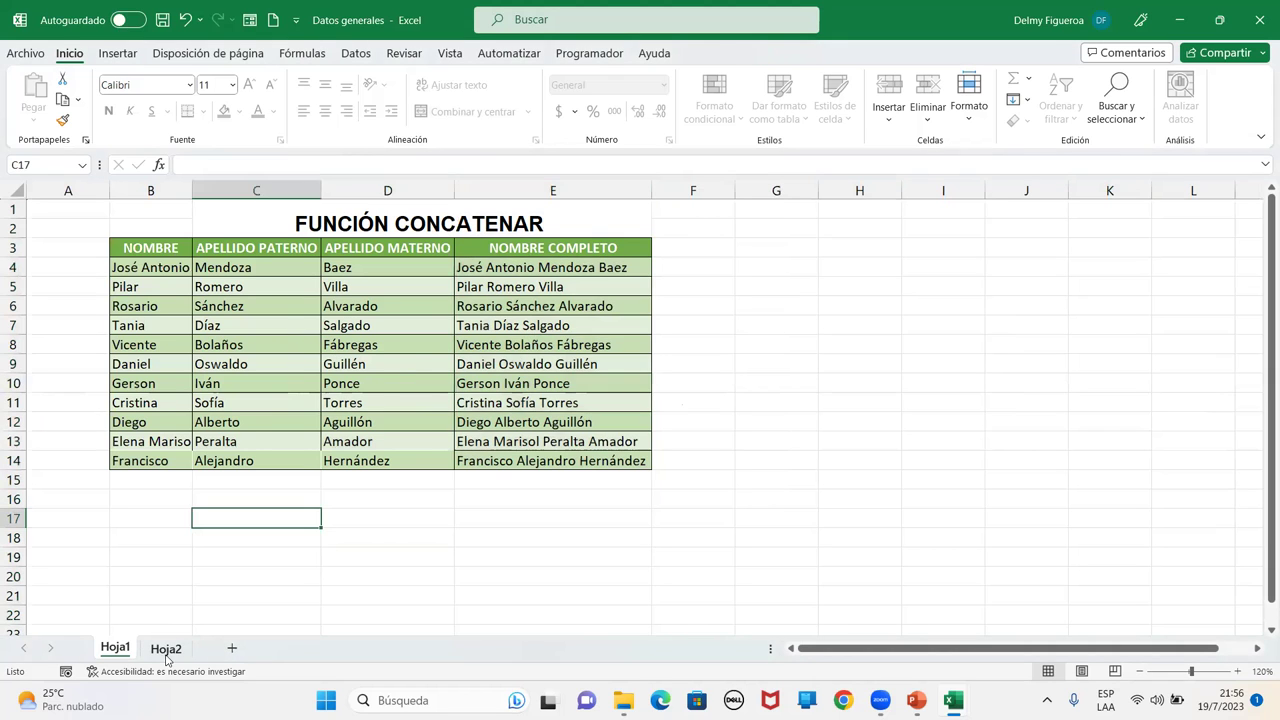
{"action": "left_click", "coordinate": [166, 650]}
{"action": "left_click", "coordinate": [115, 648]}
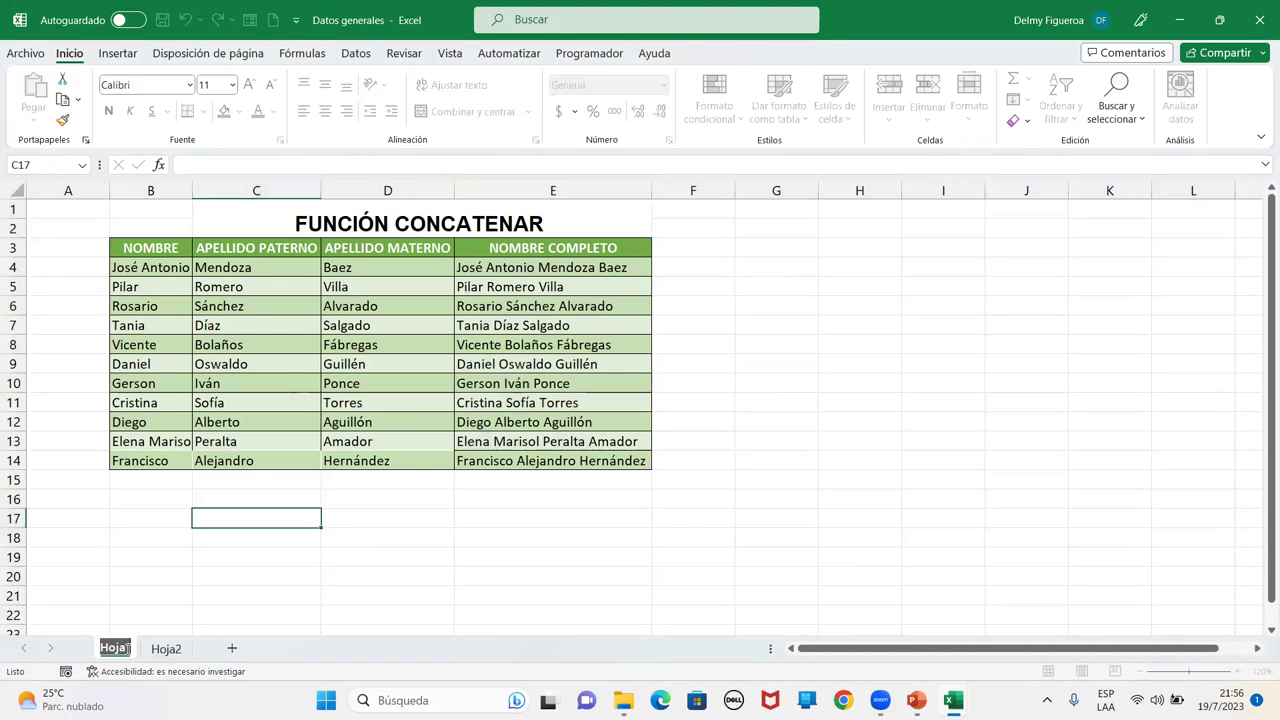
{"action": "left_click", "coordinate": [138, 598]}
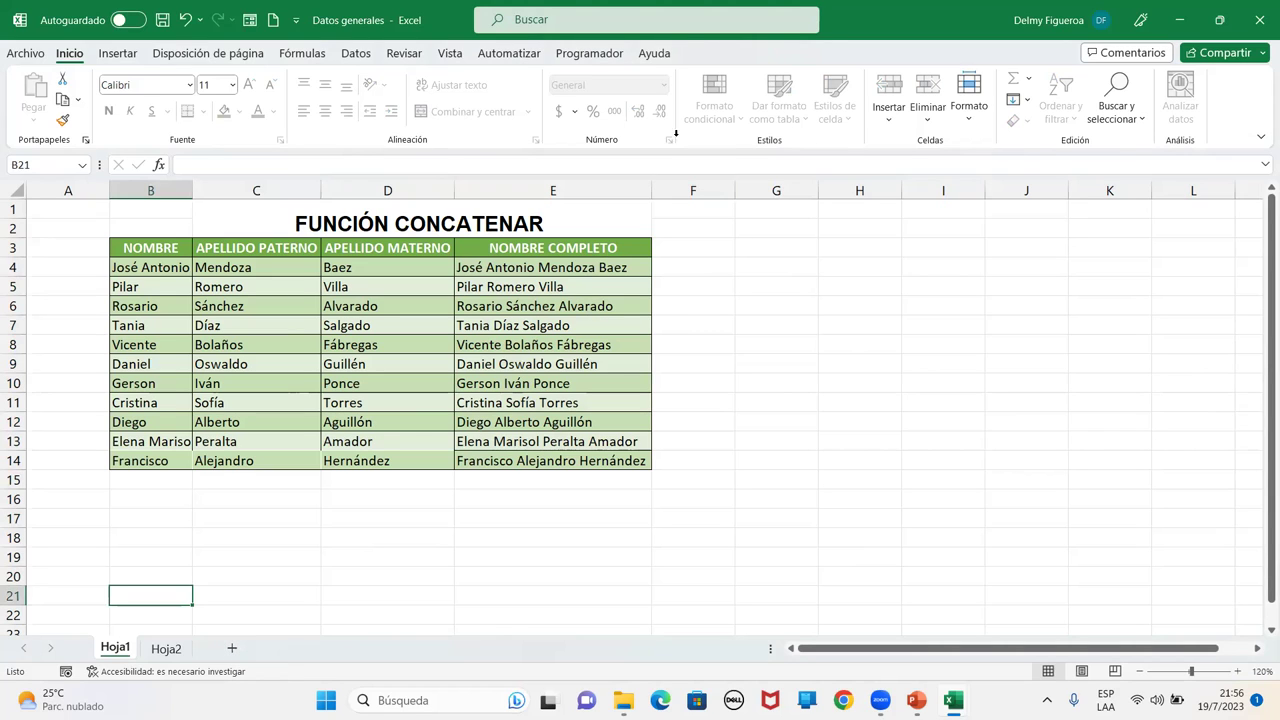
{"action": "left_click", "coordinate": [424, 550]}
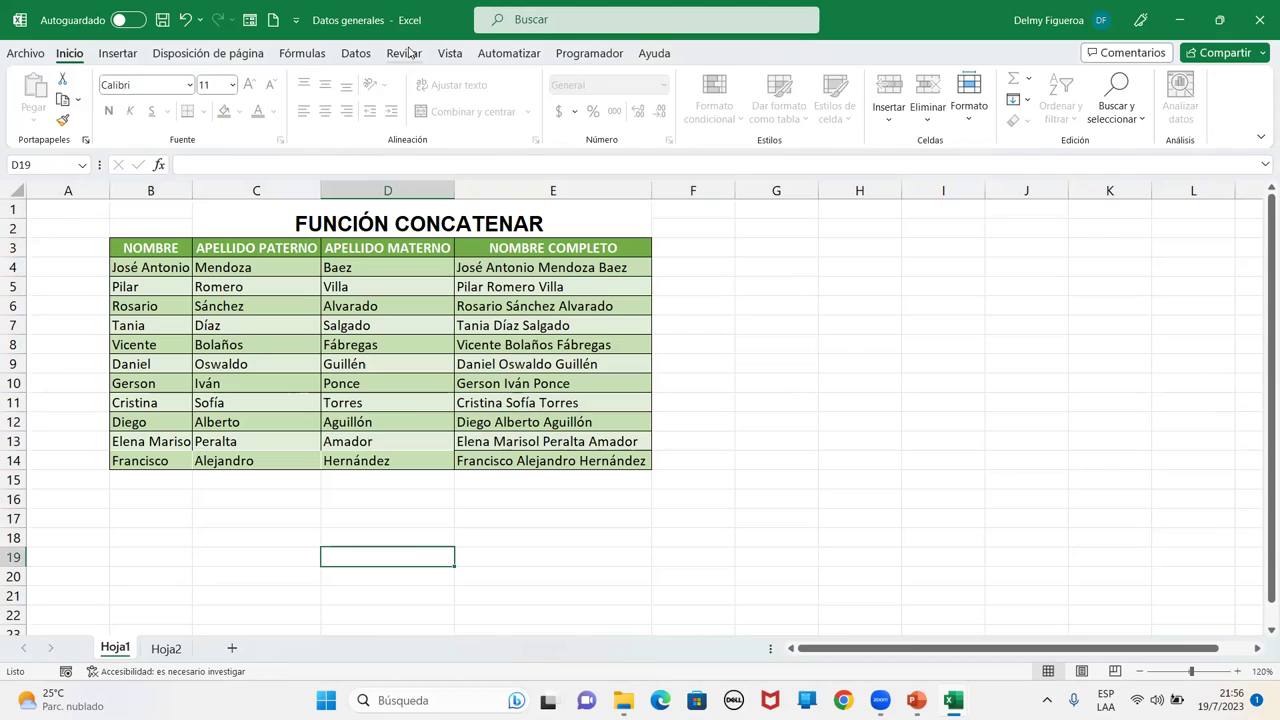
Lock the workbook Estructura with a password entered and confirmed in Proteger libro
{"action": "left_click", "coordinate": [405, 53]}
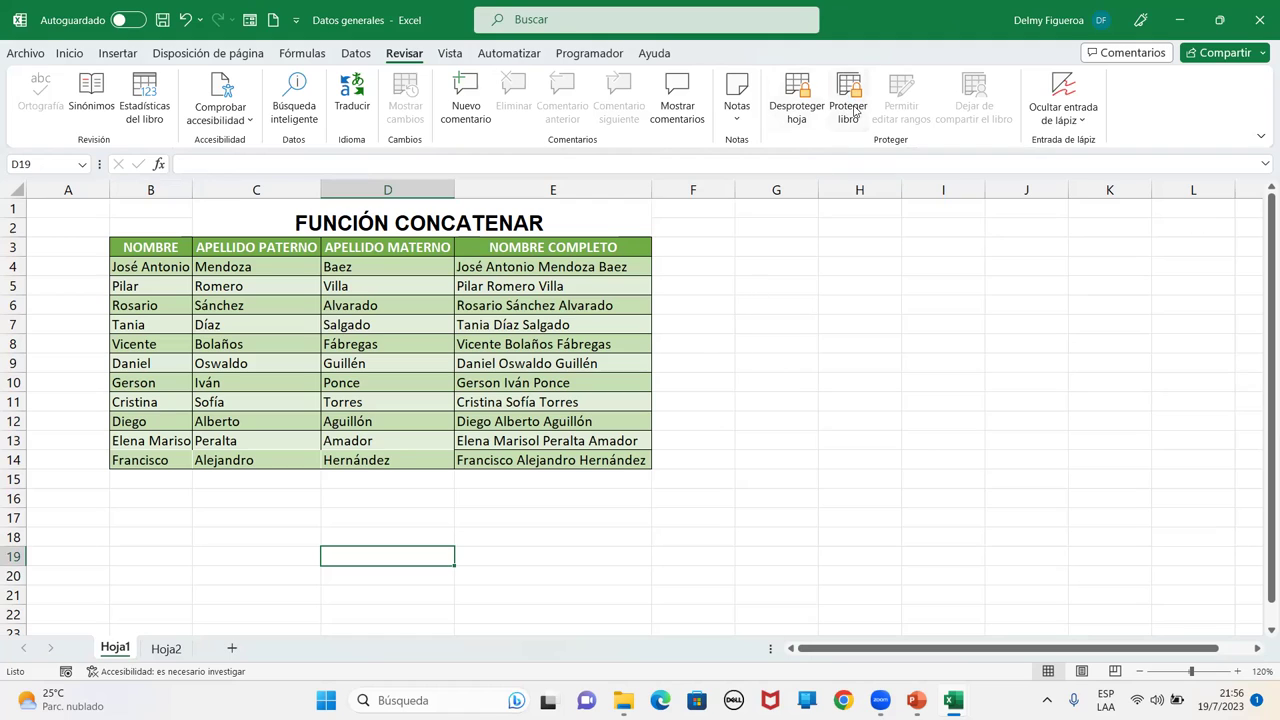
{"action": "left_click", "coordinate": [855, 112]}
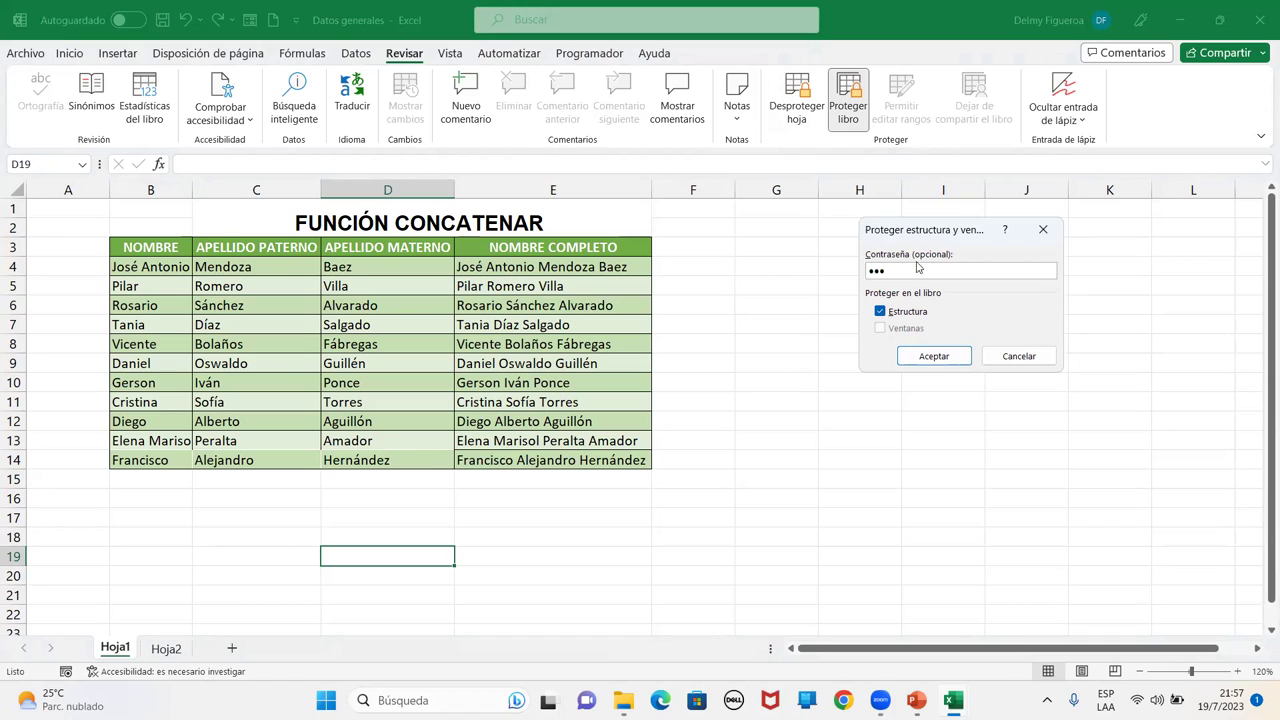
{"action": "left_click", "coordinate": [957, 356]}
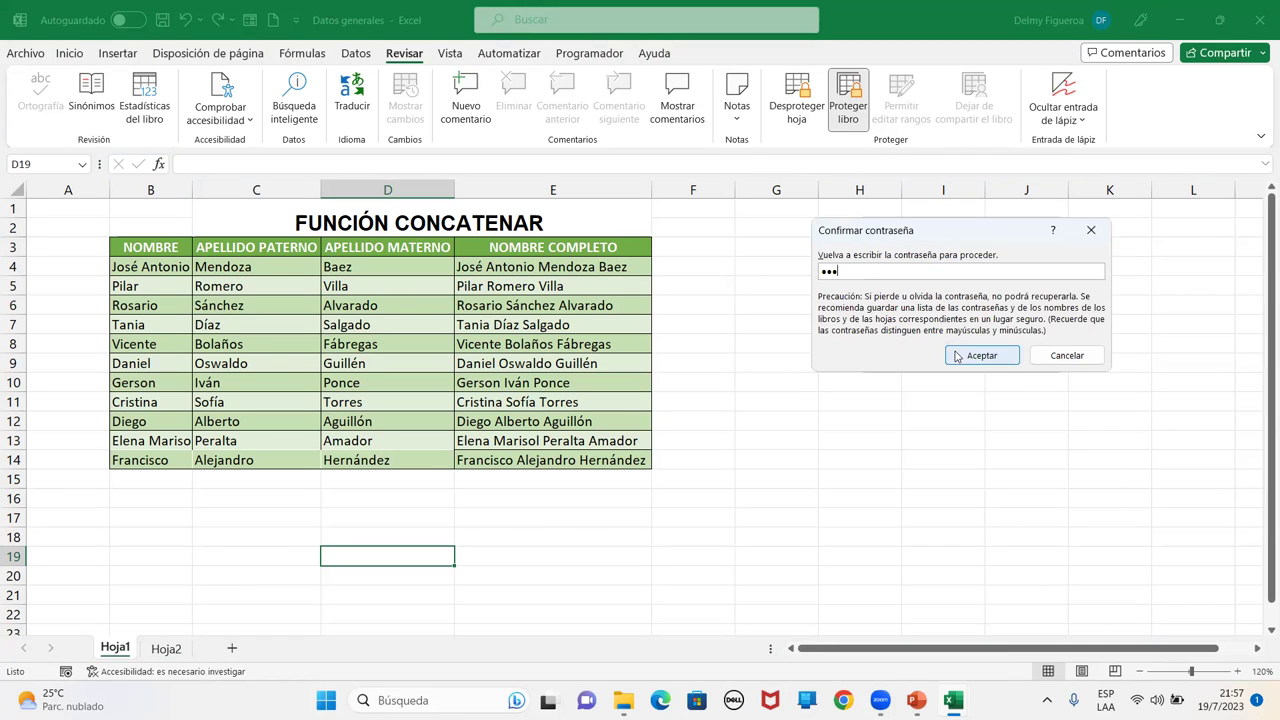
{"action": "left_click", "coordinate": [1000, 356]}
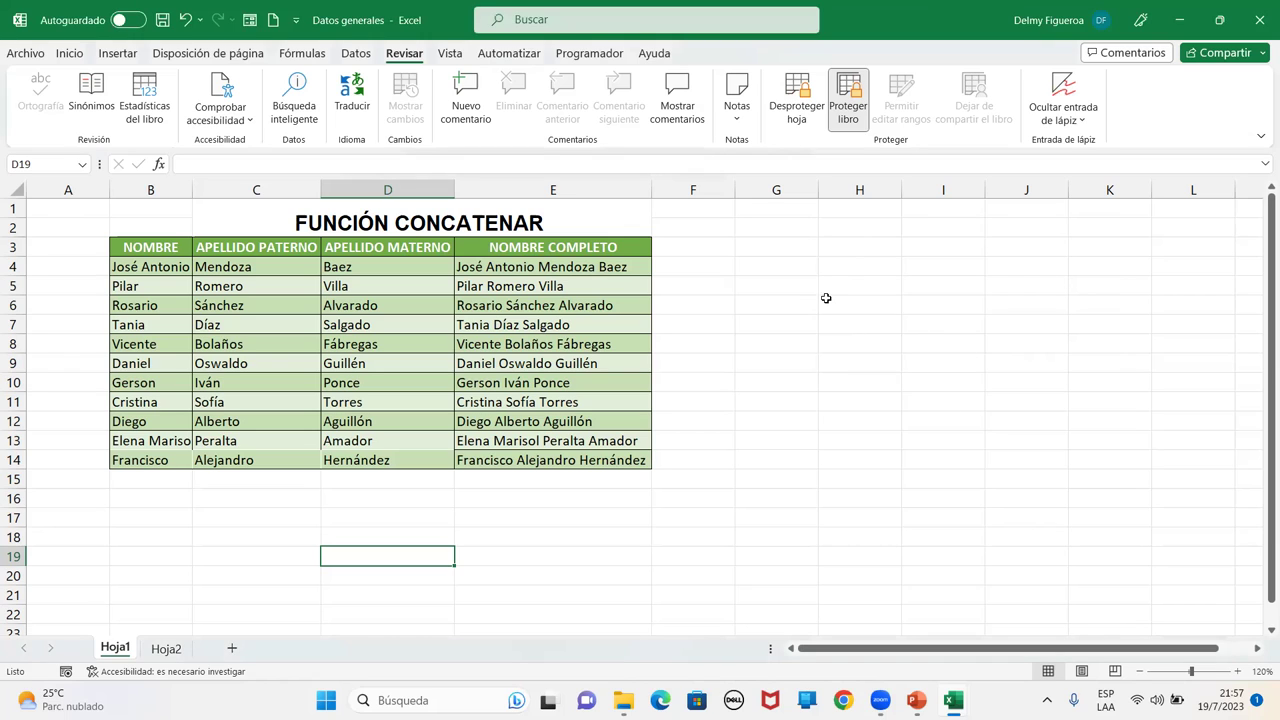
{"action": "left_click", "coordinate": [840, 330]}
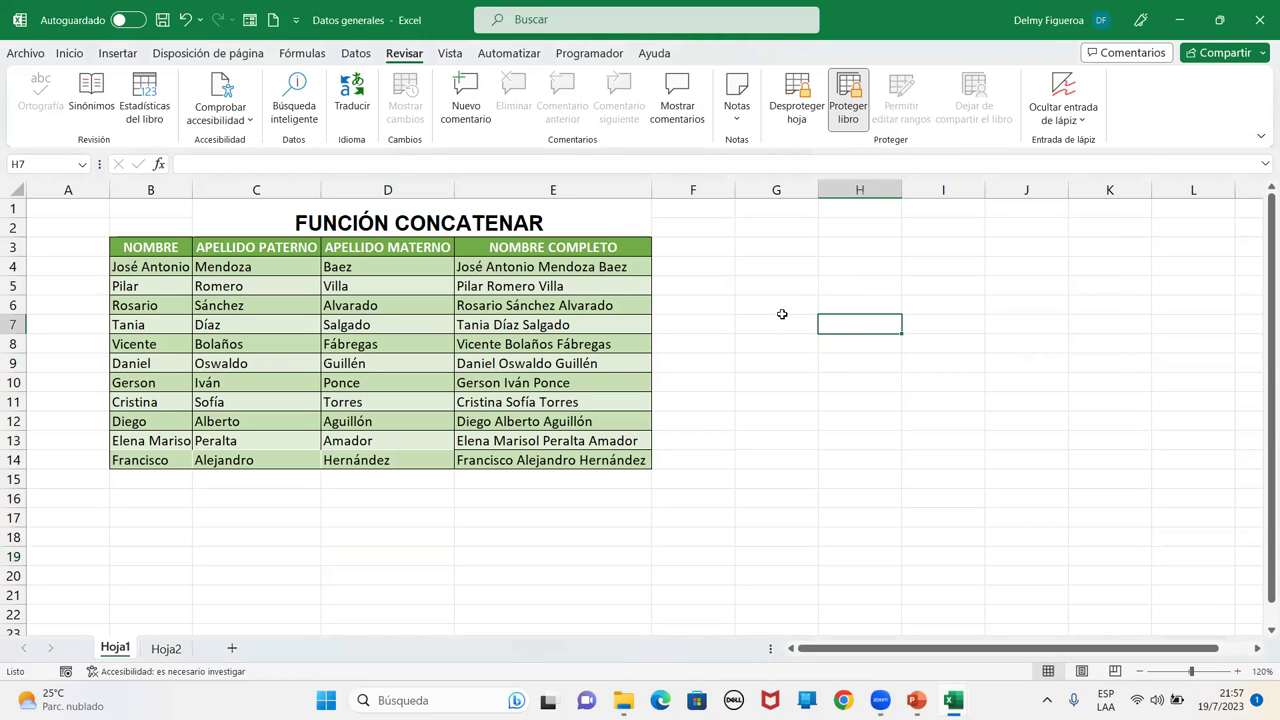
{"action": "left_click", "coordinate": [249, 551]}
{"action": "double_click", "coordinate": [249, 557]}
{"action": "key", "text": "Return"}
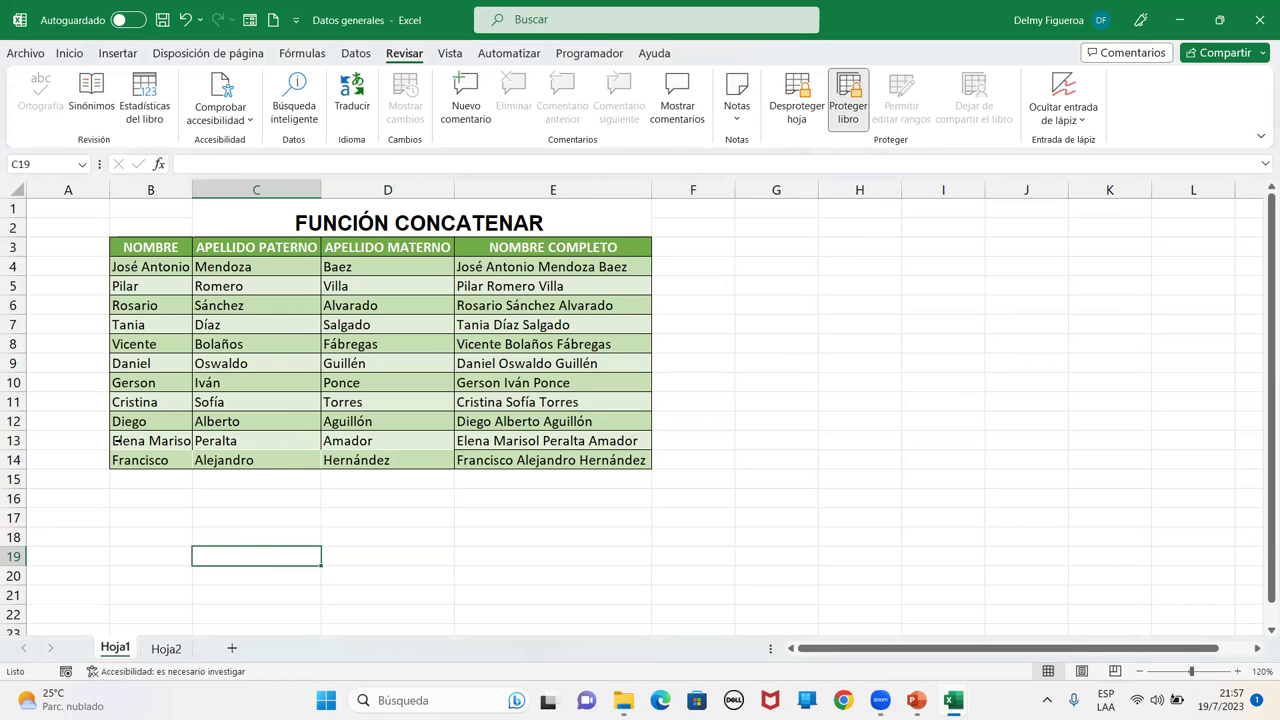
{"action": "right_click", "coordinate": [14, 441]}
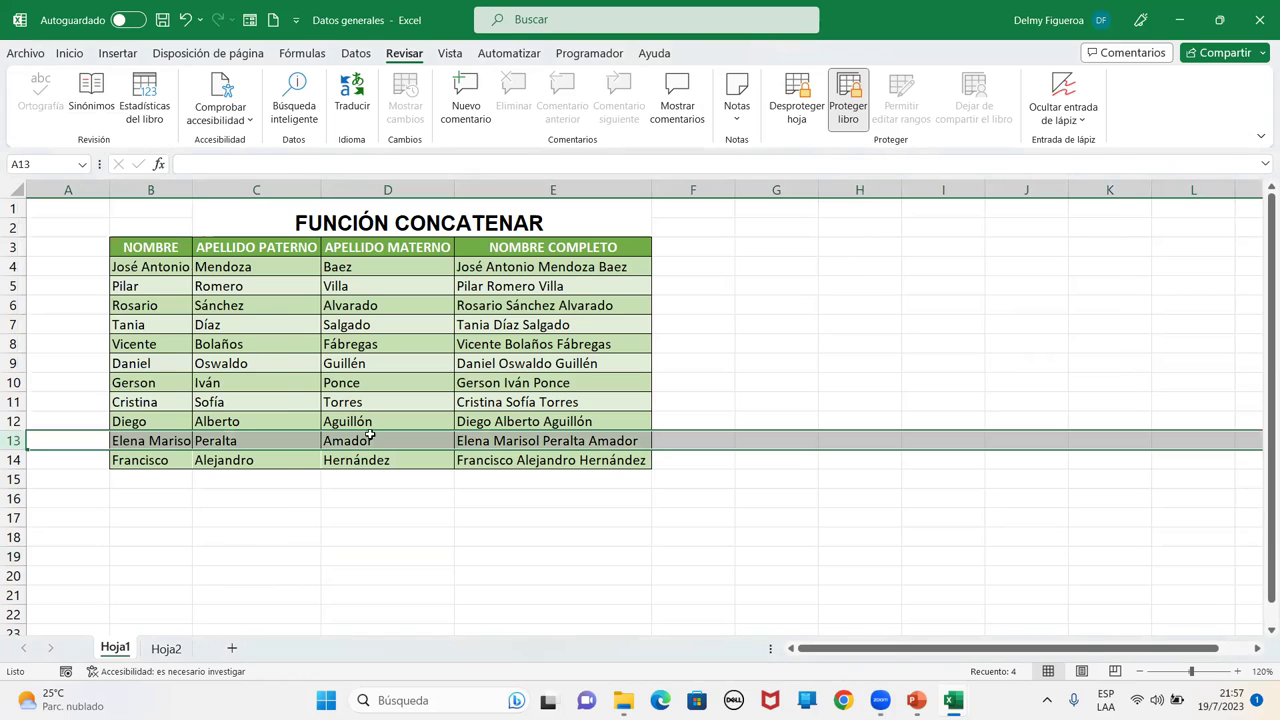
{"action": "left_click", "coordinate": [581, 285]}
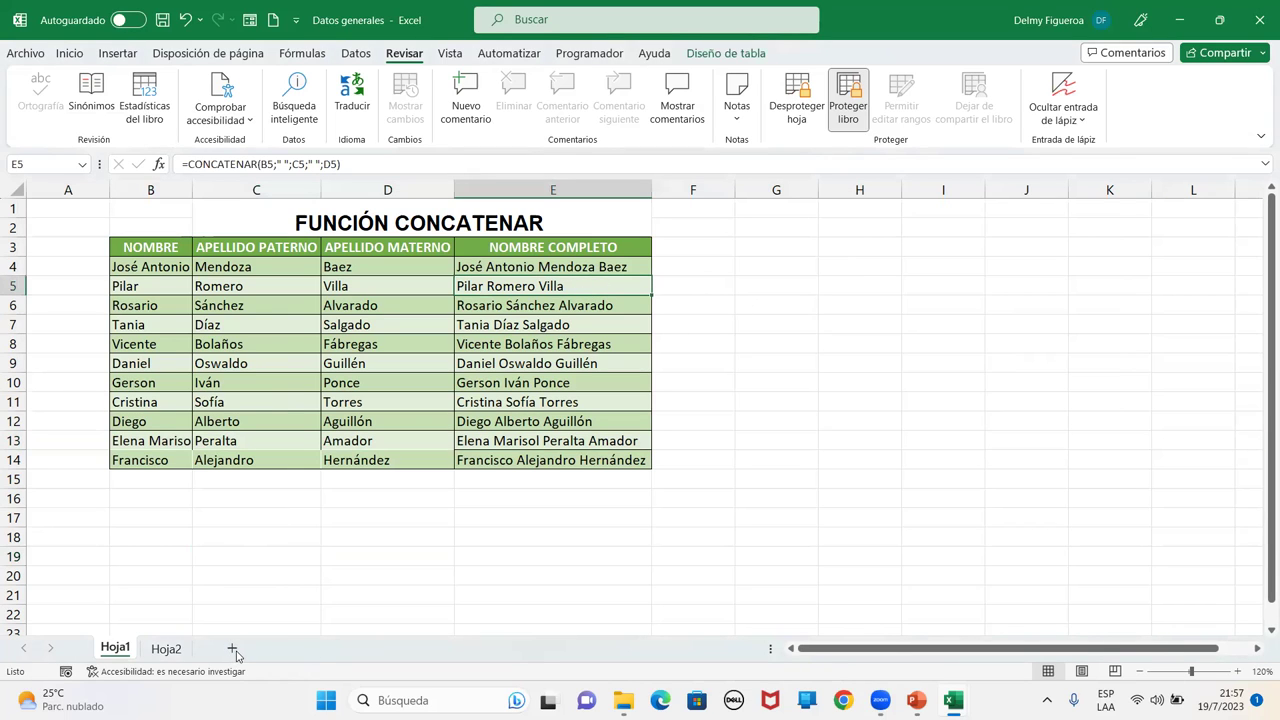
{"action": "left_click", "coordinate": [163, 650]}
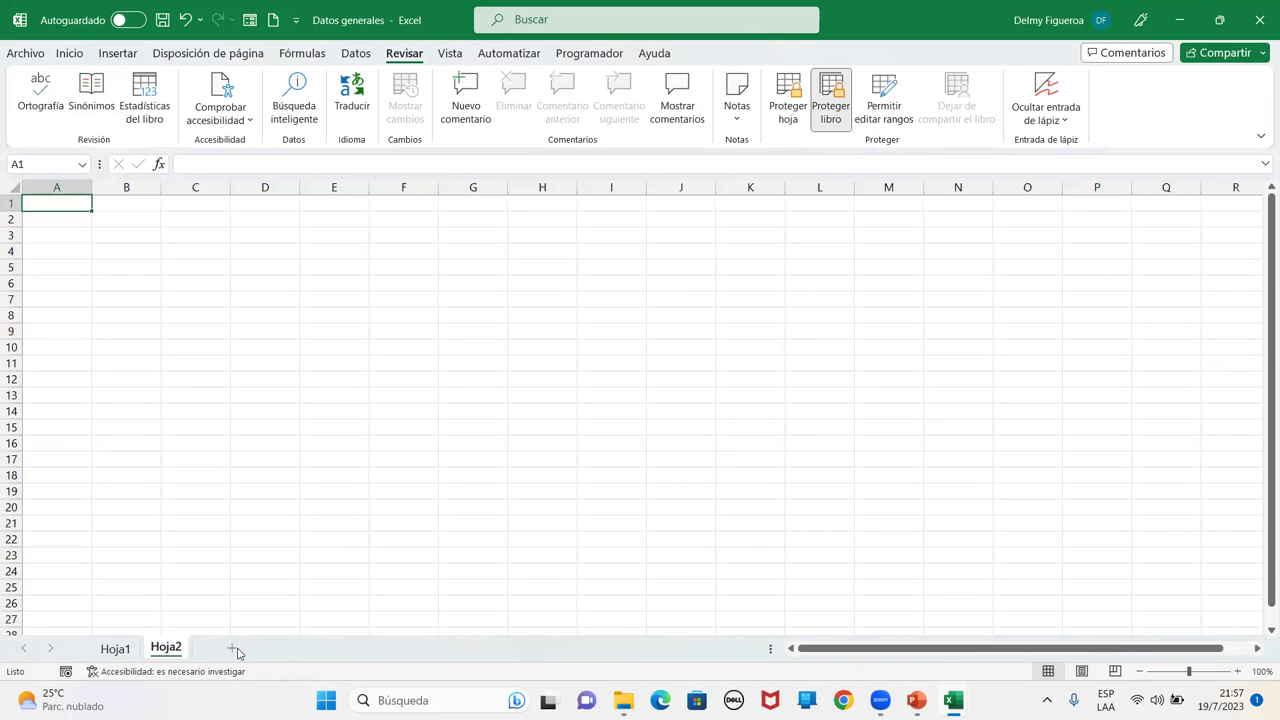
{"action": "left_click", "coordinate": [116, 649]}
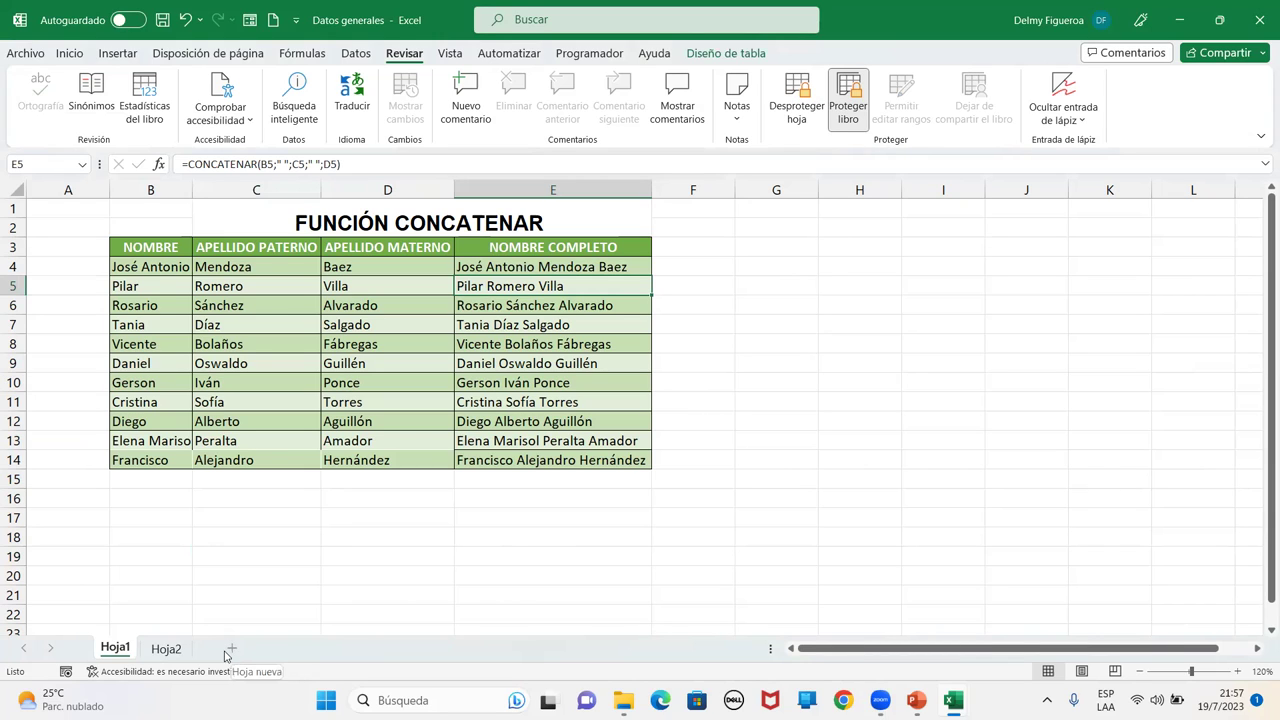
Remove the workbook structure protection using its password
{"action": "left_click", "coordinate": [850, 105]}
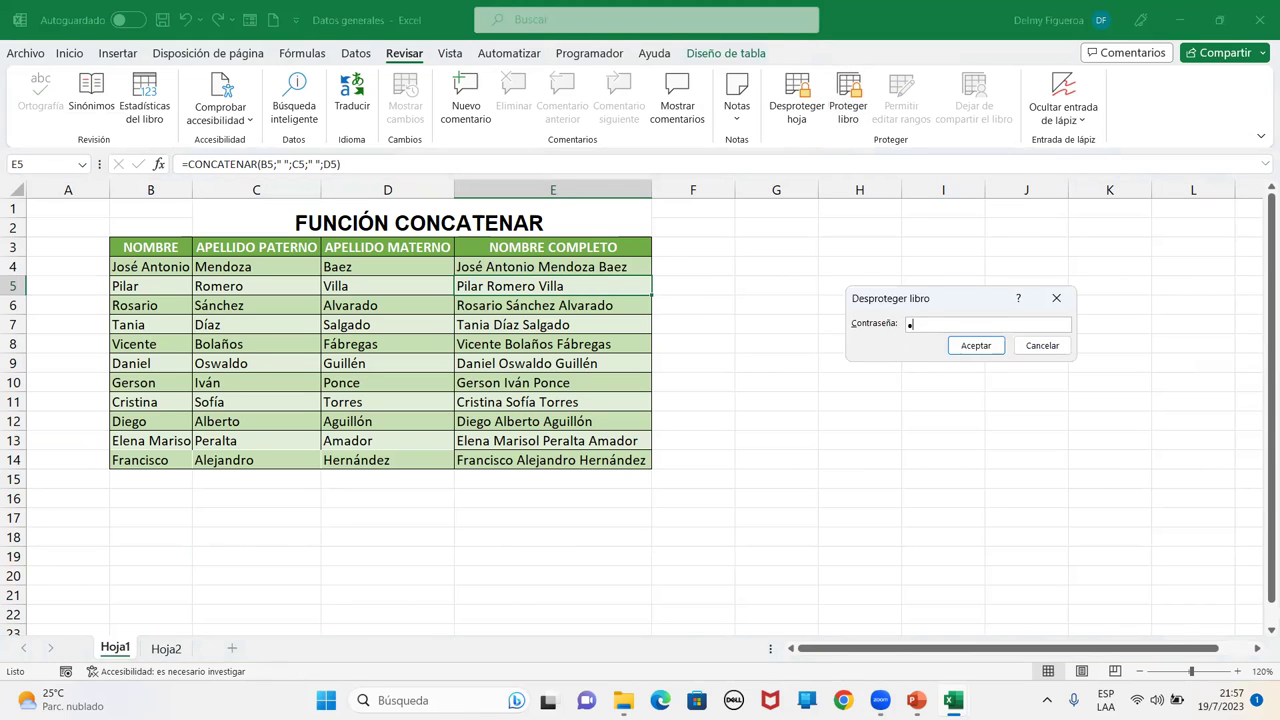
{"action": "left_click", "coordinate": [975, 346]}
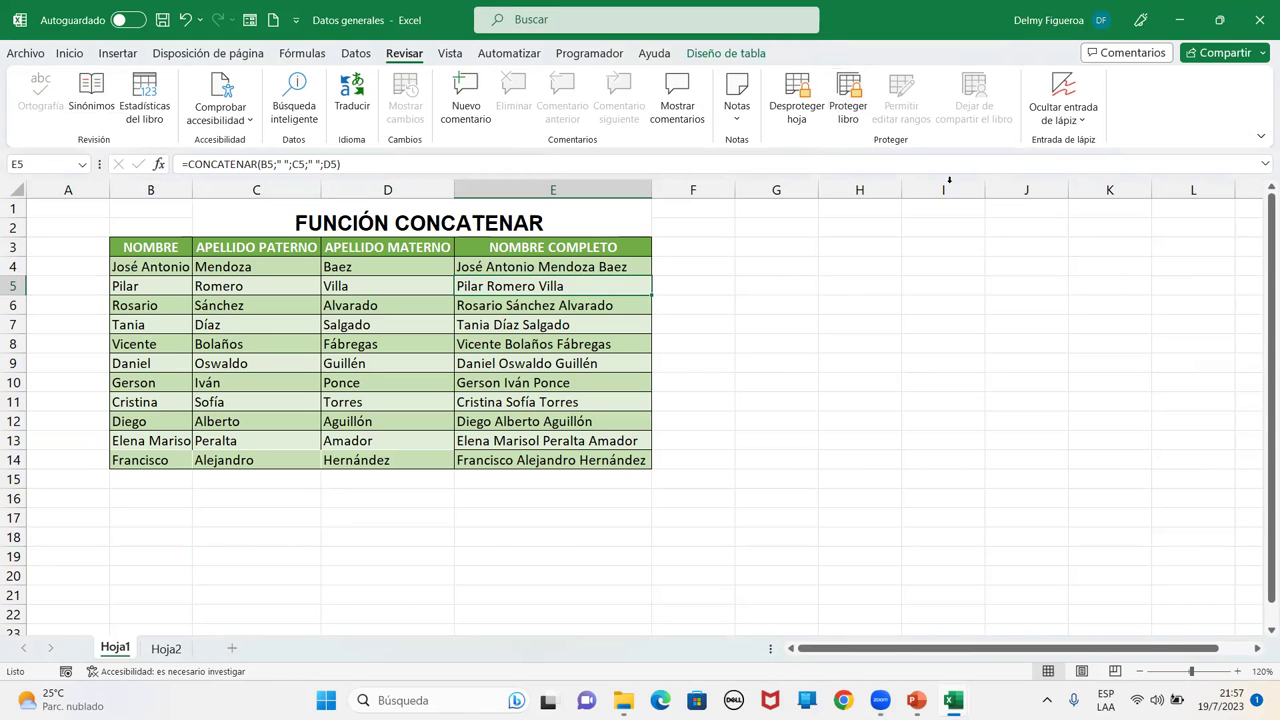
{"action": "left_click", "coordinate": [267, 597]}
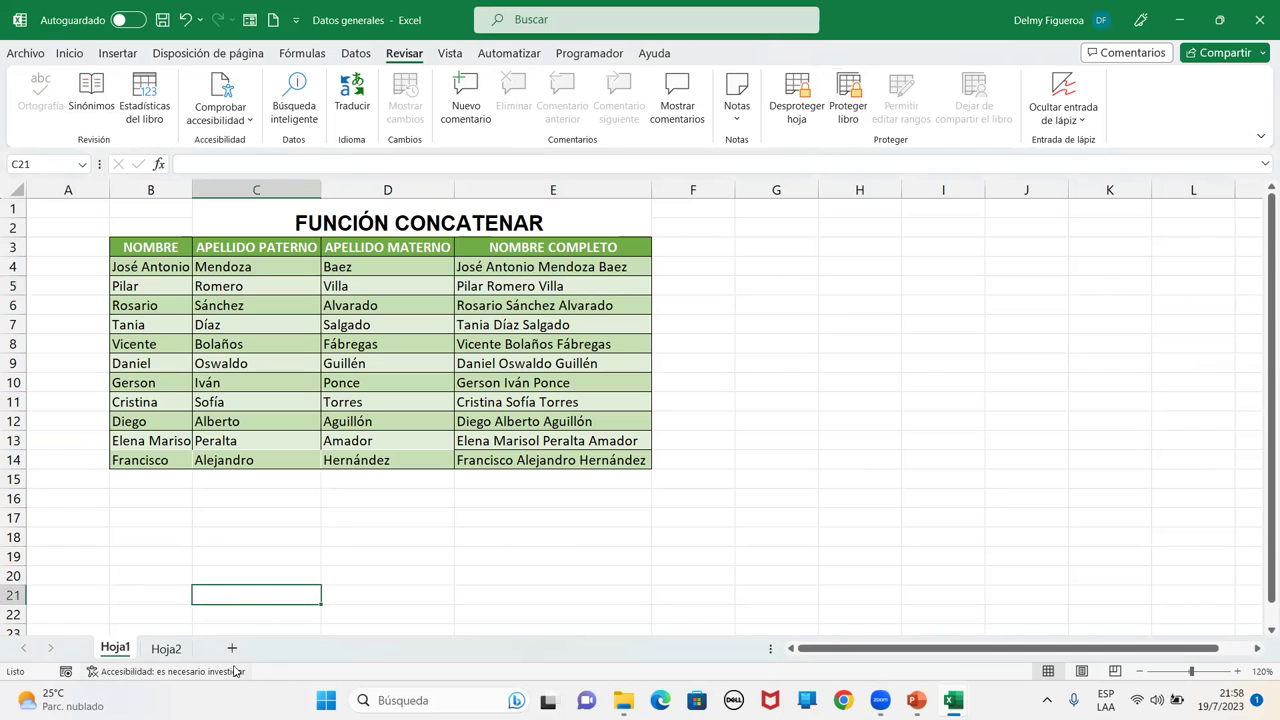
Add a blank Hoja3 and drag Hoja1 after it in the sheet order
{"action": "left_click", "coordinate": [235, 649]}
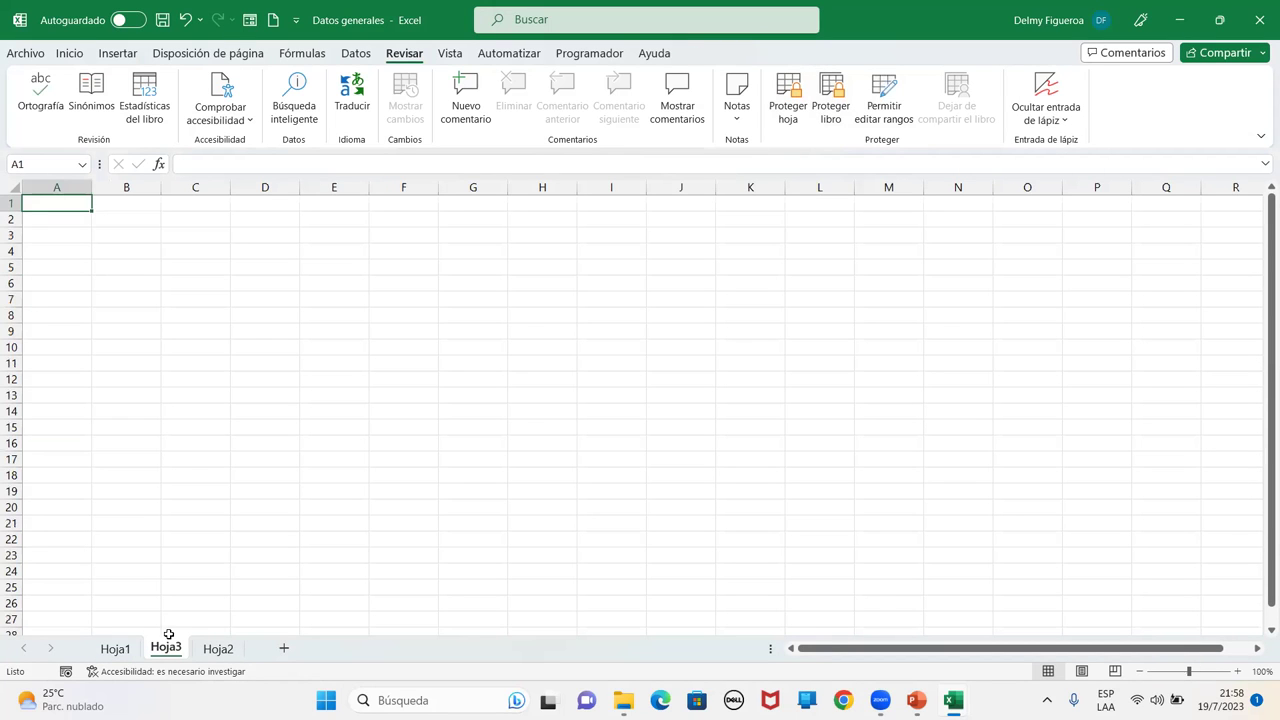
{"action": "left_click", "coordinate": [115, 648]}
{"action": "left_click_drag", "start_coordinate": [115, 648], "coordinate": [200, 648]}
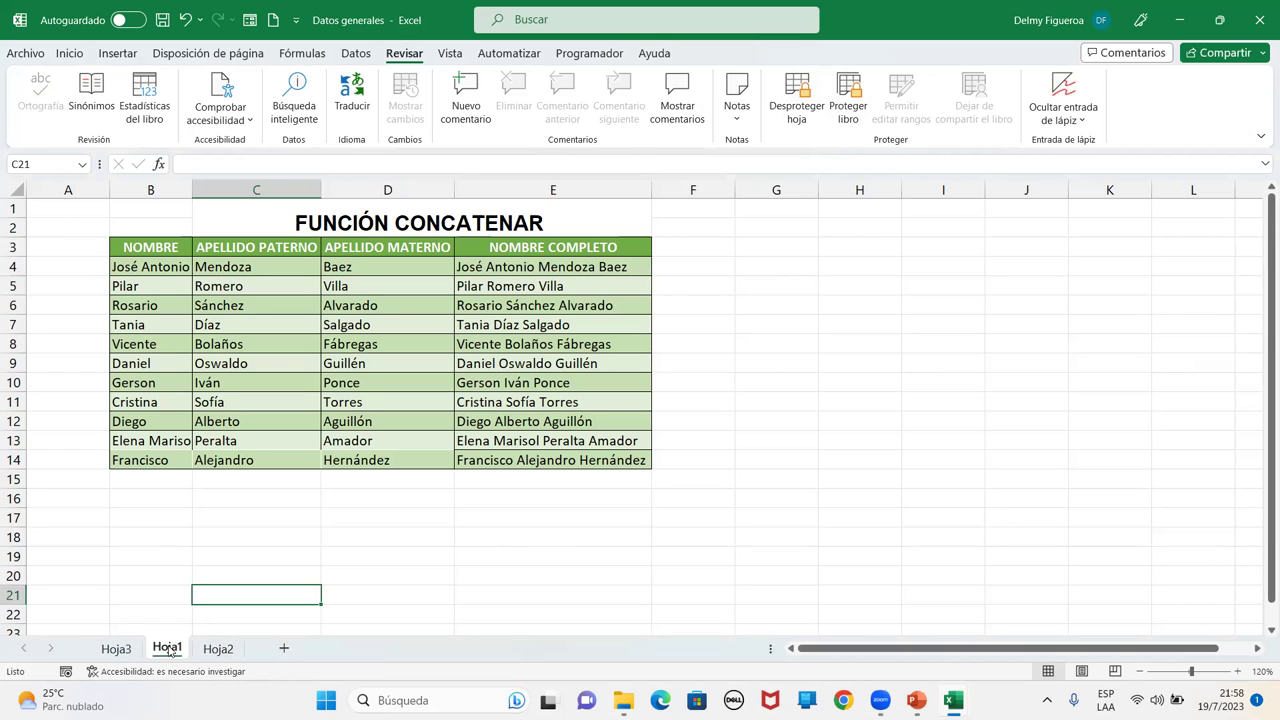
{"action": "double_click", "coordinate": [167, 648]}
{"action": "left_click", "coordinate": [188, 556]}
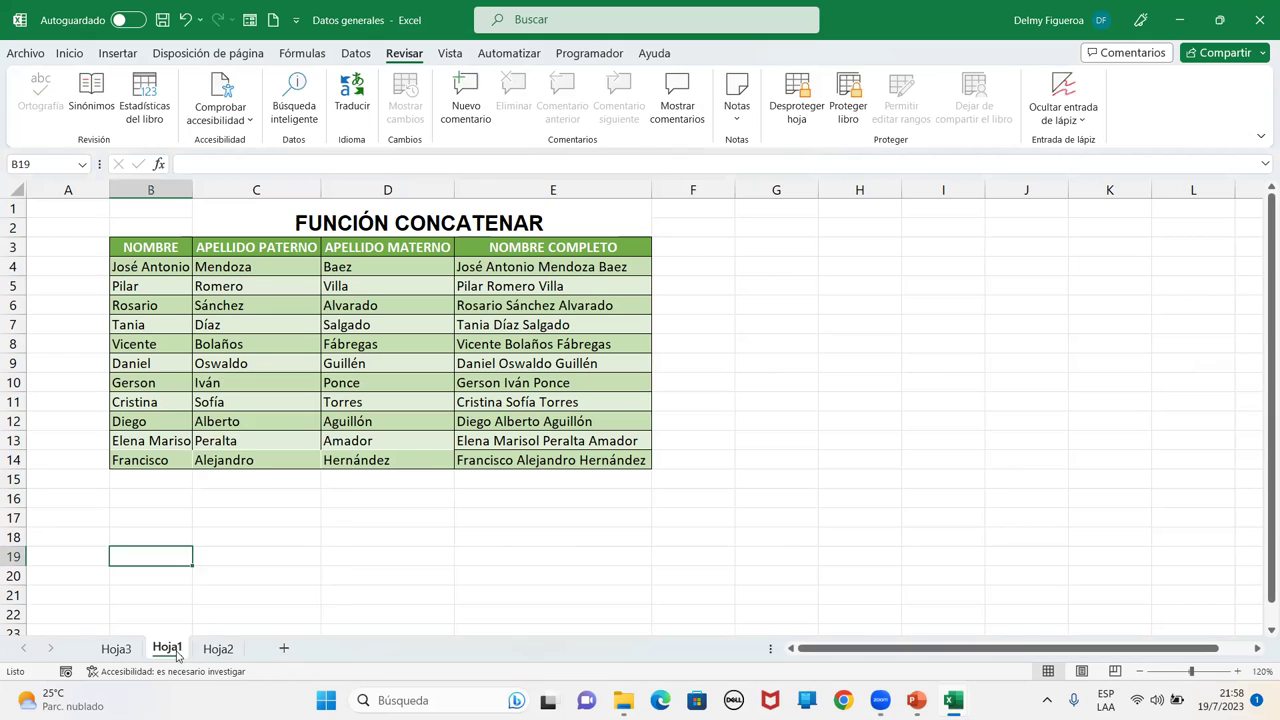
Copy Hoja1 to the end of the workbook as Hoja1 (2)
{"action": "right_click", "coordinate": [172, 648]}
{"action": "left_click", "coordinate": [244, 464]}
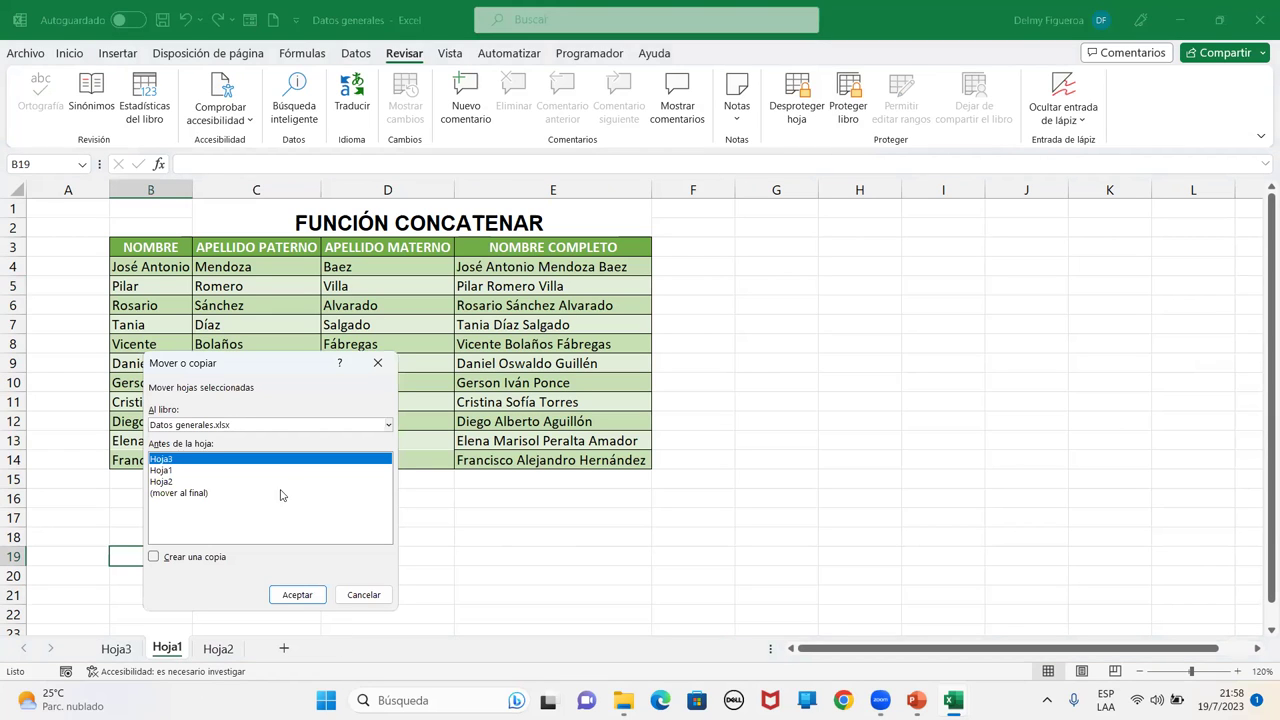
{"action": "left_click", "coordinate": [194, 493]}
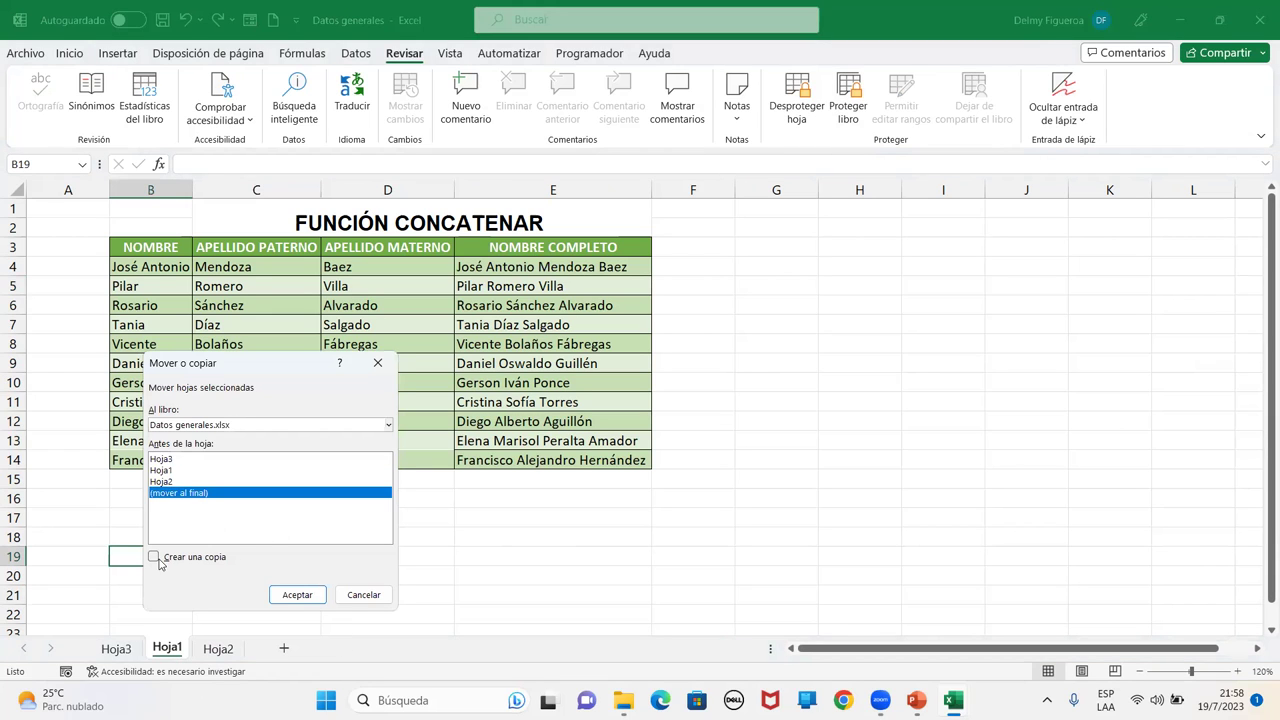
{"action": "left_click", "coordinate": [153, 557]}
{"action": "left_click", "coordinate": [297, 595]}
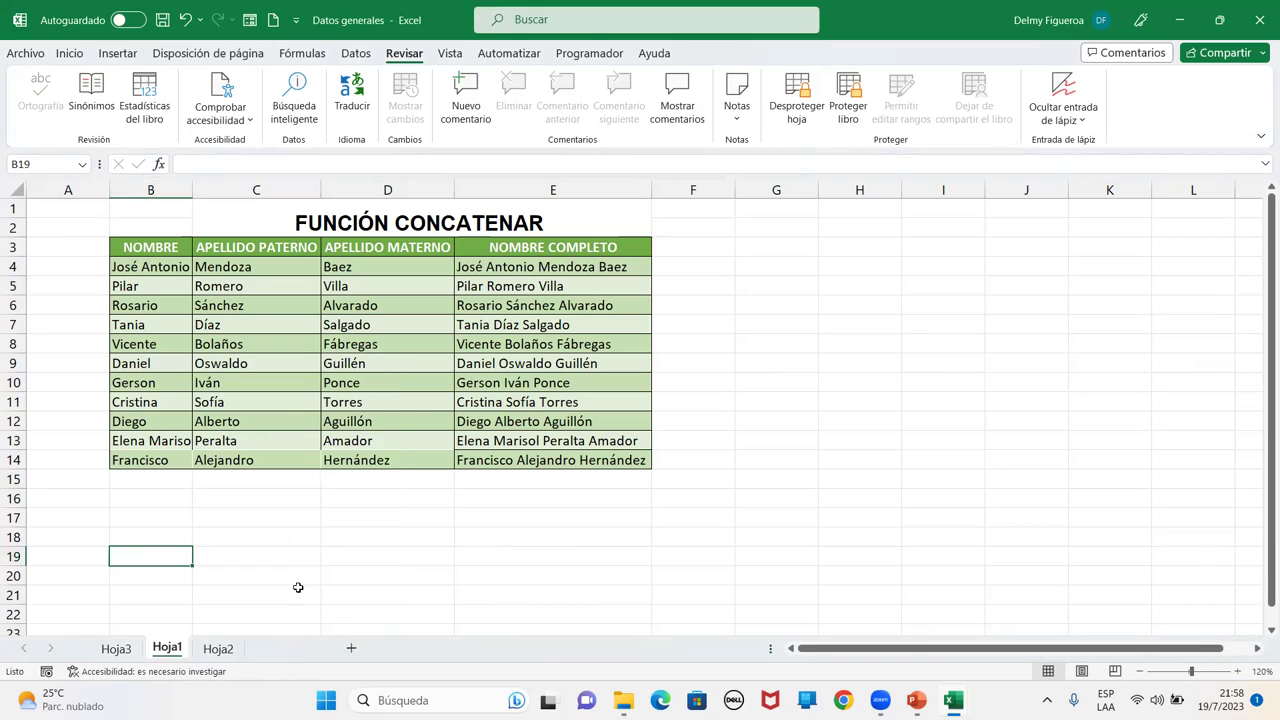
{"action": "left_click", "coordinate": [378, 514]}
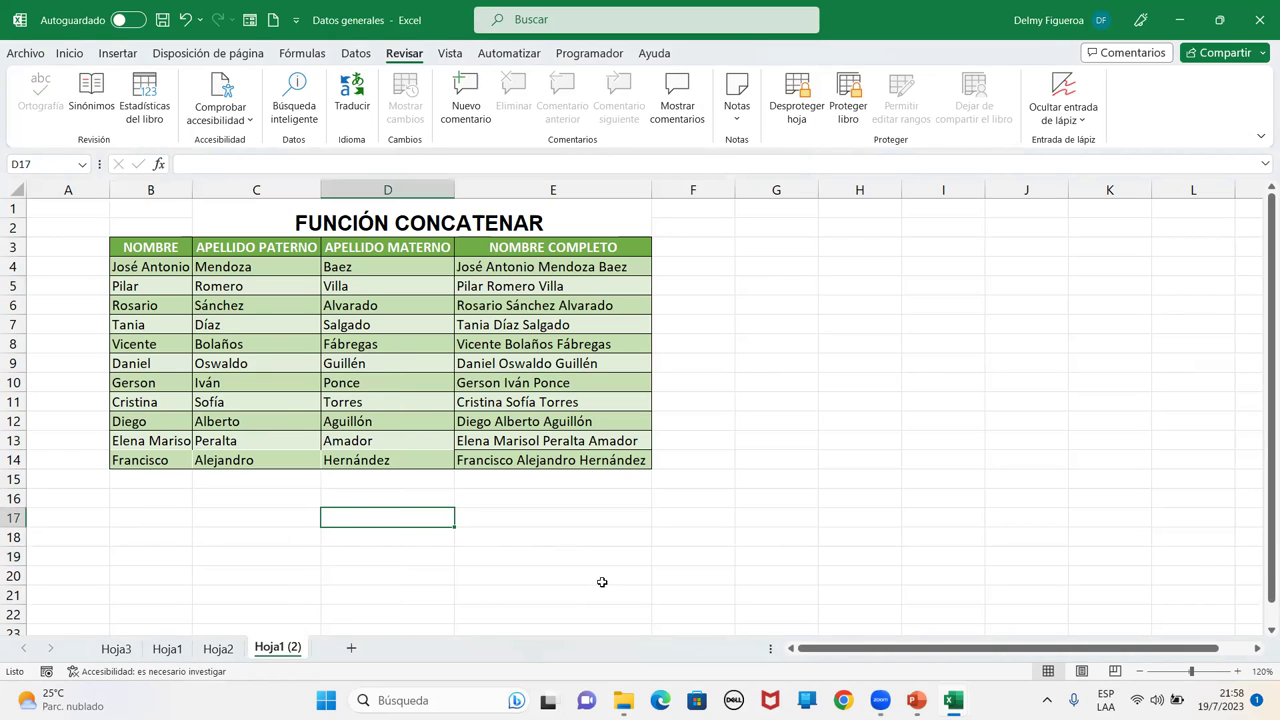